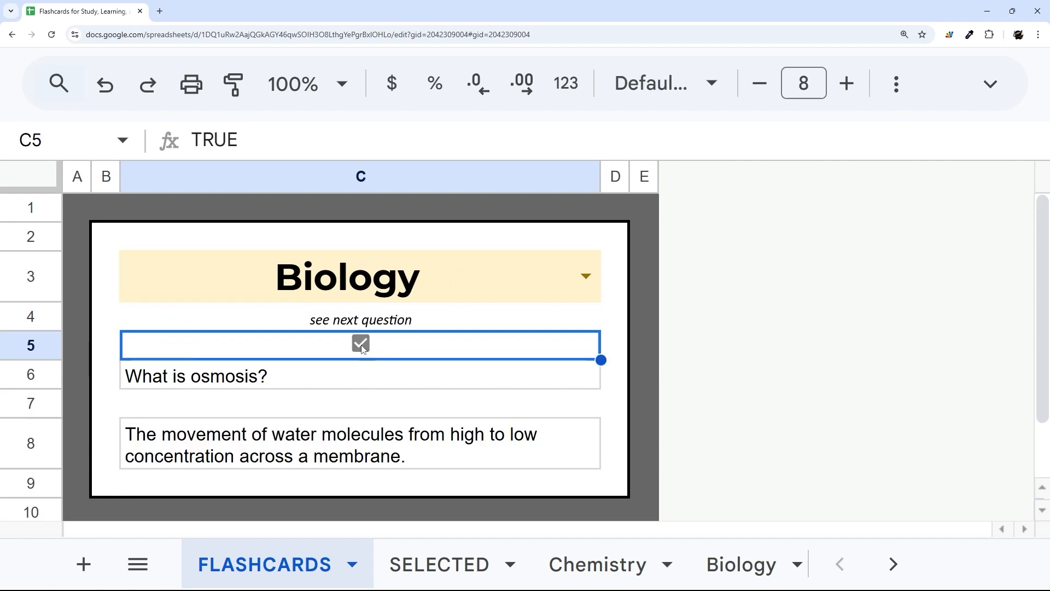
# Step: Toggle the checkbox in C5 to cycle through the Biology flashcards, and view the Chemistry and Biology question sheets
pyautogui.click(361, 345)
pyautogui.click(361, 345)
pyautogui.click(361, 345)
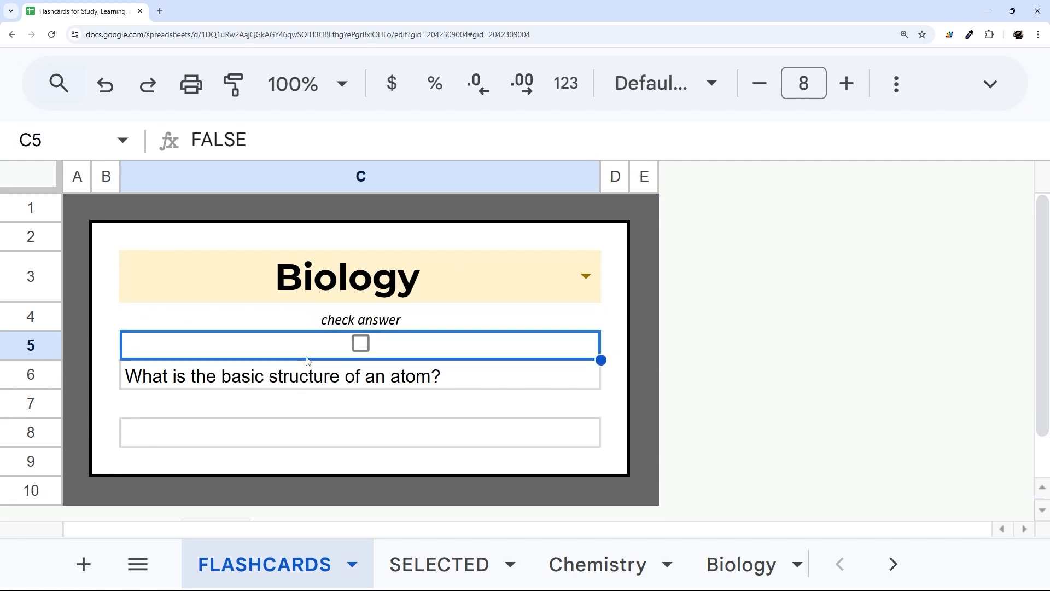
pyautogui.click(596, 565)
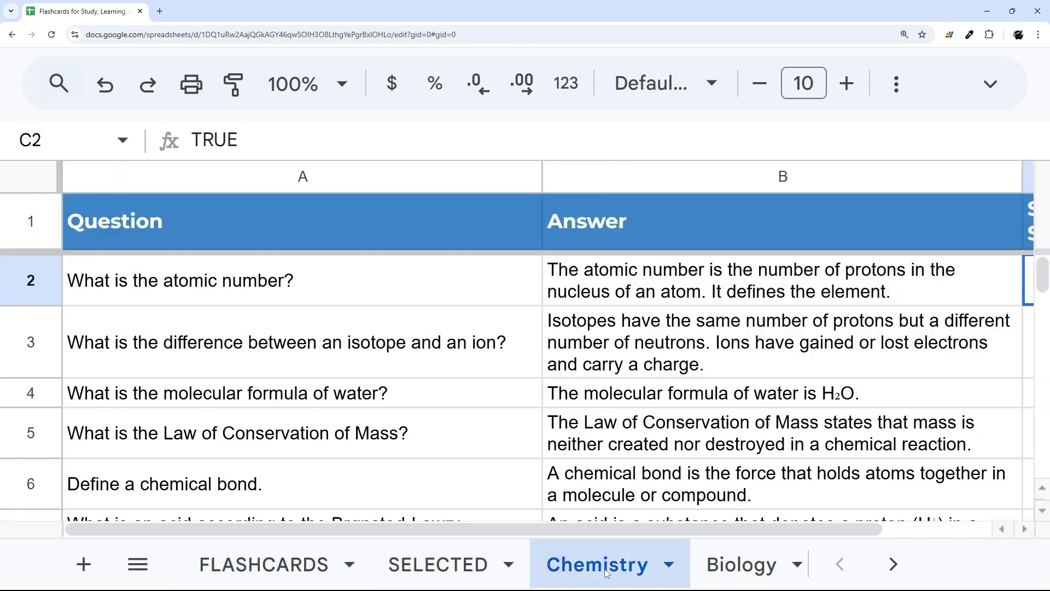
pyautogui.click(725, 566)
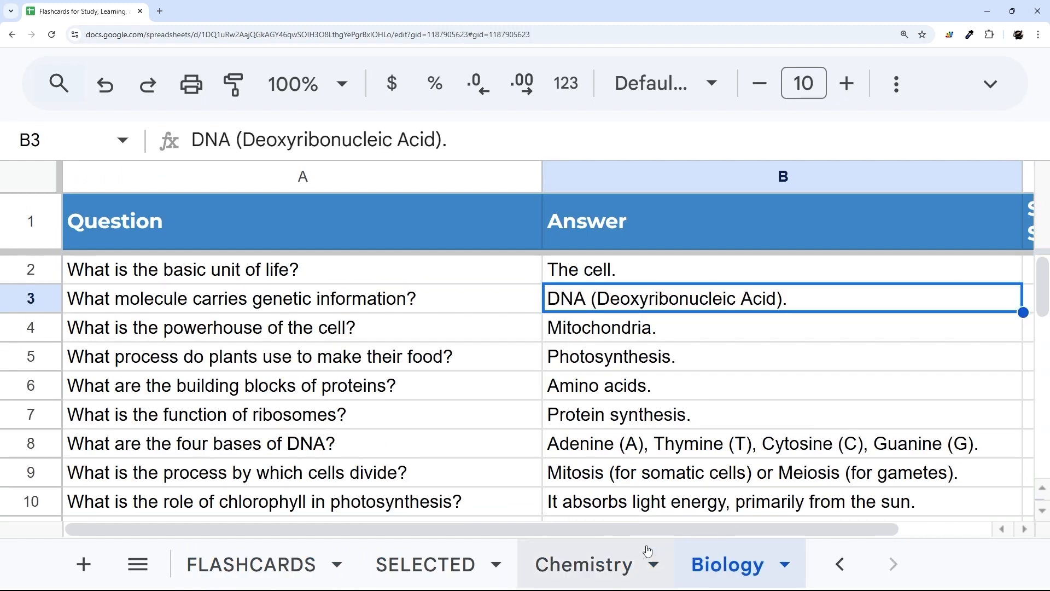
pyautogui.click(253, 564)
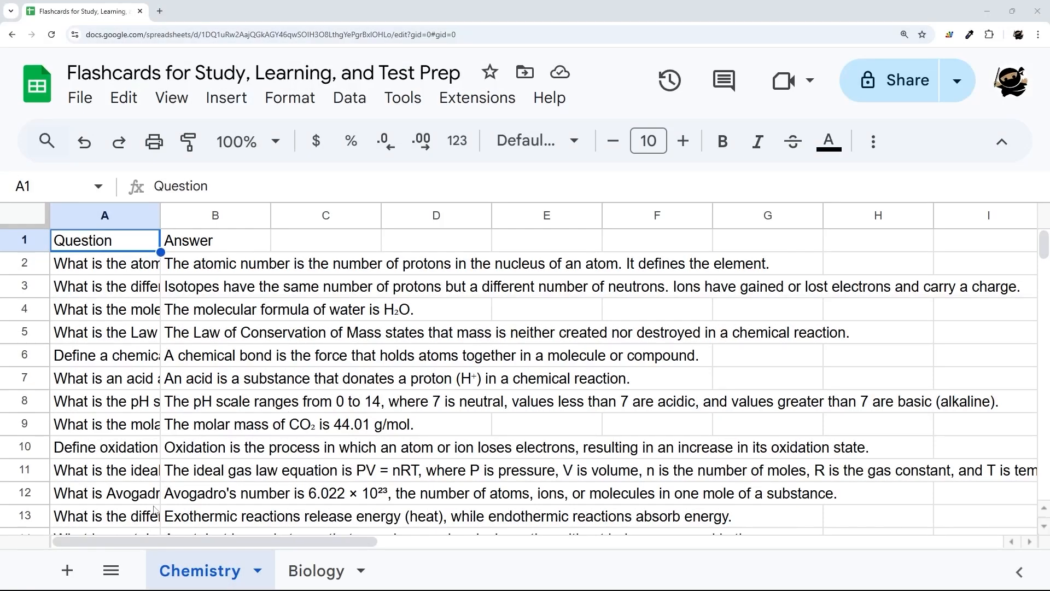
# Step: Add a new sheet, place it before the Chemistry sheet, and name it FLASHCARDS
pyautogui.click(68, 571)
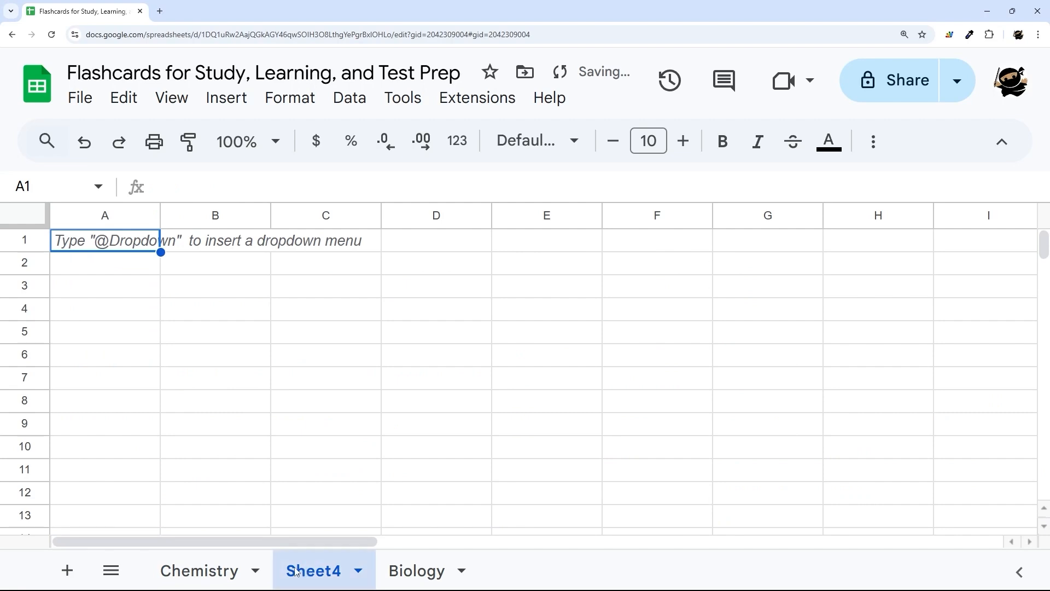
pyautogui.moveTo(307, 572); pyautogui.dragTo(190, 572)
pyautogui.rightClick(190, 572)
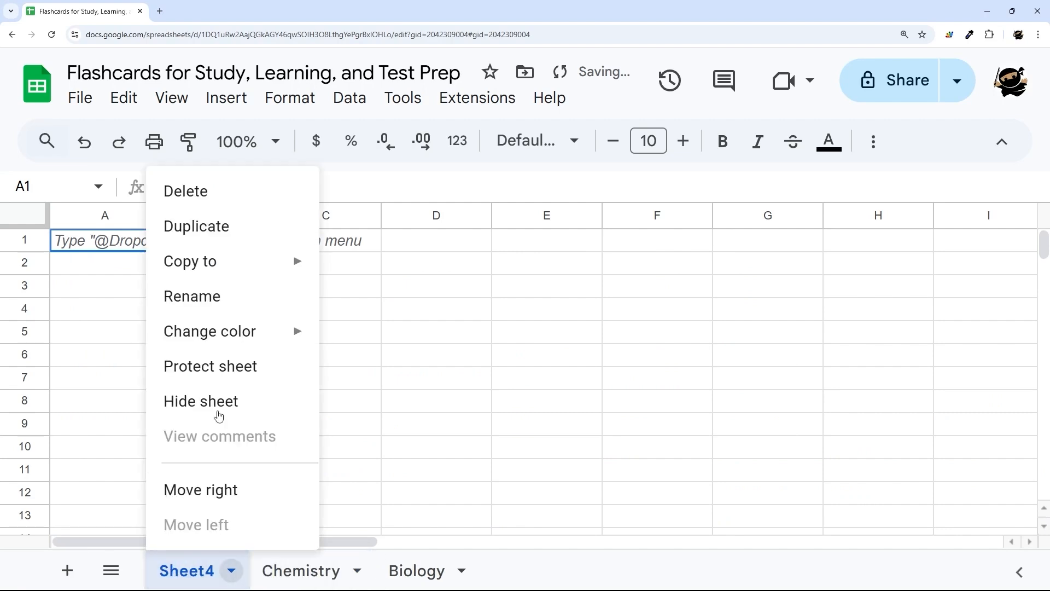
pyautogui.click(206, 296)
pyautogui.write('FLASHCARDS')
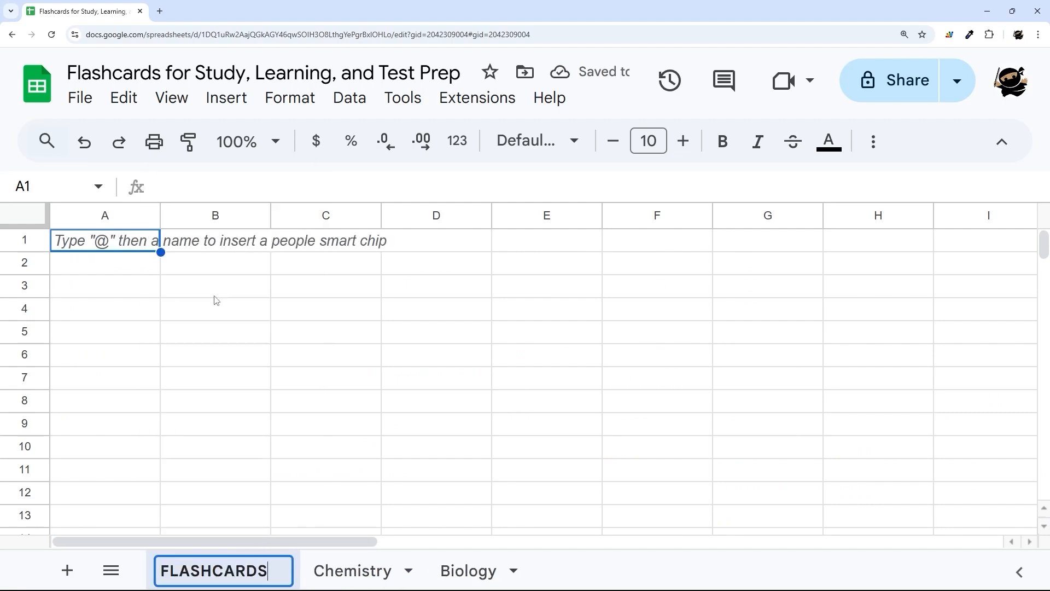
pyautogui.press('Return')
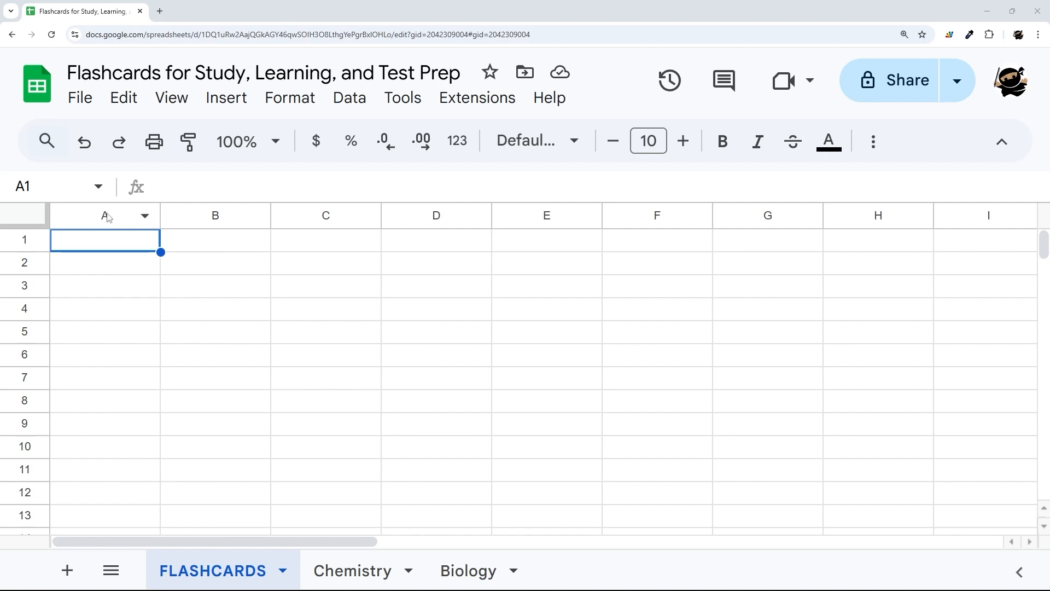
# Step: Set the width of column C to 350 pixels
pyautogui.click(343, 218)
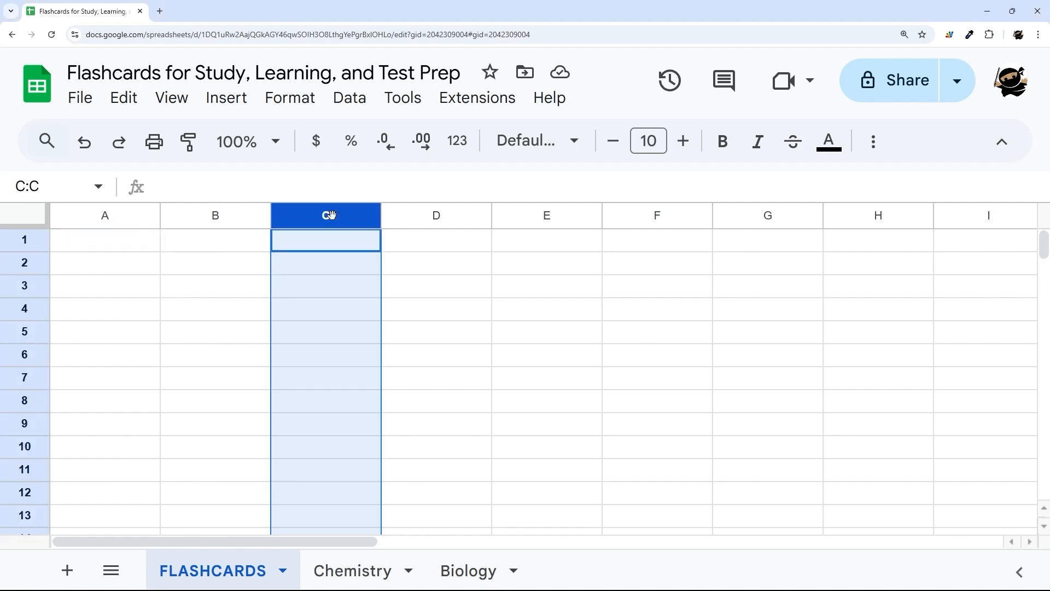
pyautogui.rightClick(343, 219)
pyautogui.click(394, 494)
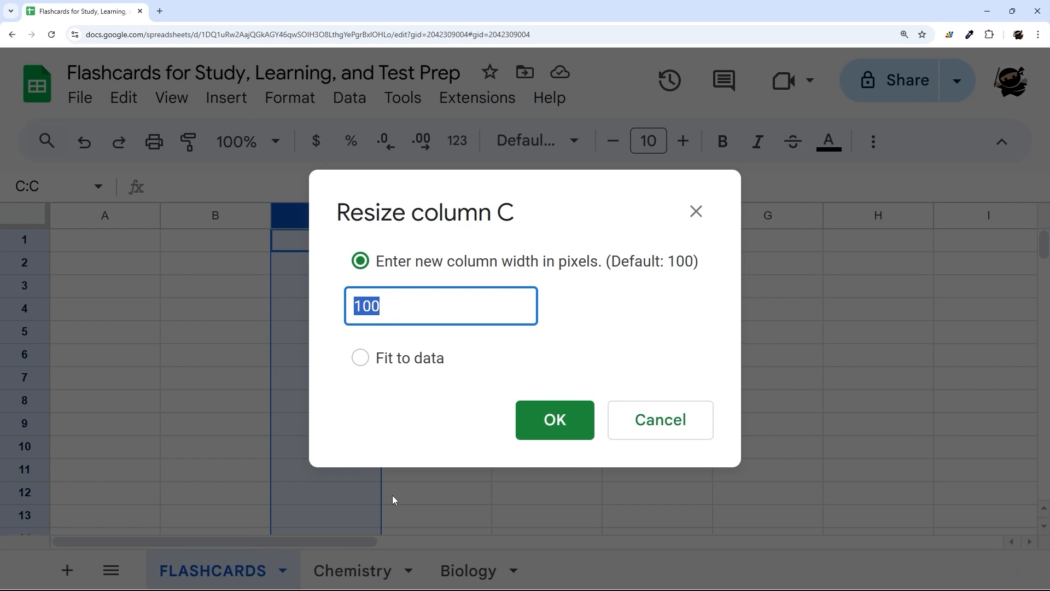
pyautogui.write('3560')
pyautogui.press('BackSpace')
pyautogui.press('BackSpace')
pyautogui.write('0')
pyautogui.press('Return')
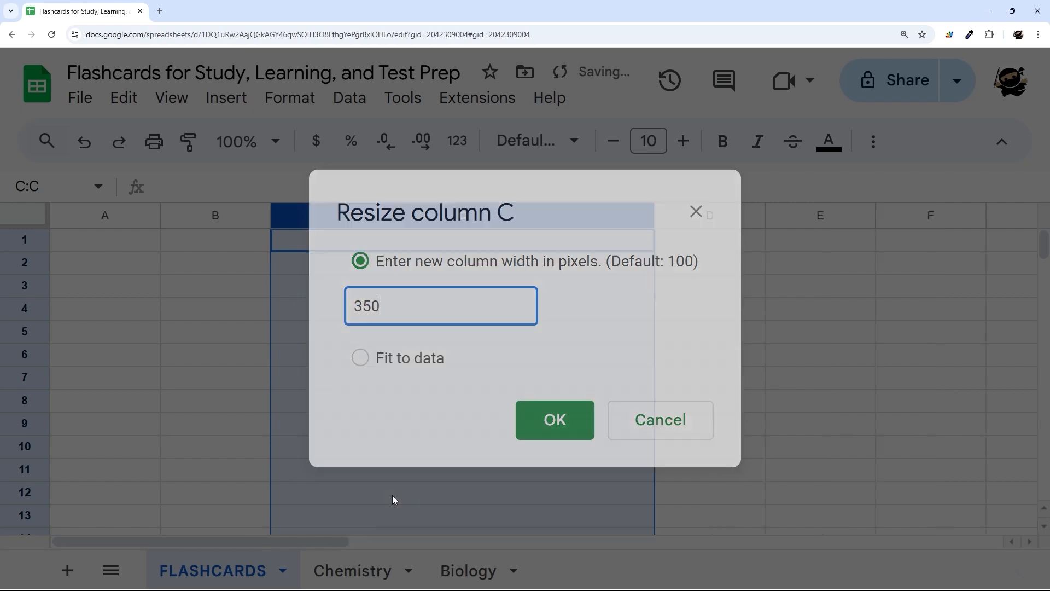
# Step: Set the width of columns A and B to 20 pixels
pyautogui.moveTo(394, 265); pyautogui.dragTo(403, 453)
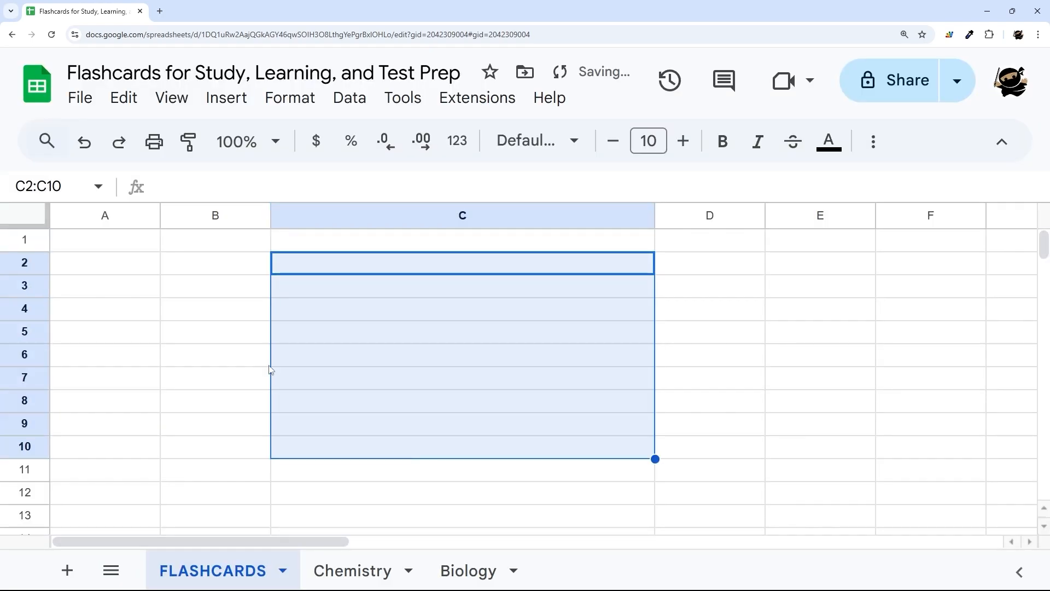
pyautogui.moveTo(192, 219); pyautogui.dragTo(109, 214)
pyautogui.rightClick(110, 214)
pyautogui.click(224, 498)
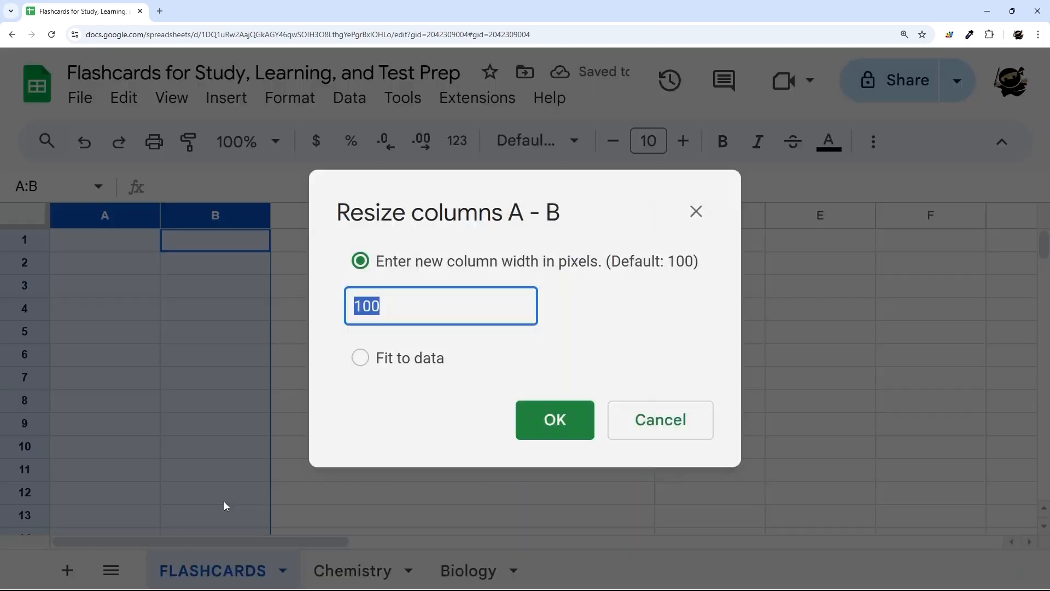
pyautogui.write('20')
pyautogui.press('Return')
# Step: Set the width of columns D and E to 20 pixels
pyautogui.moveTo(534, 215); pyautogui.dragTo(610, 215)
pyautogui.rightClick(611, 215)
pyautogui.click(678, 503)
pyautogui.write('20')
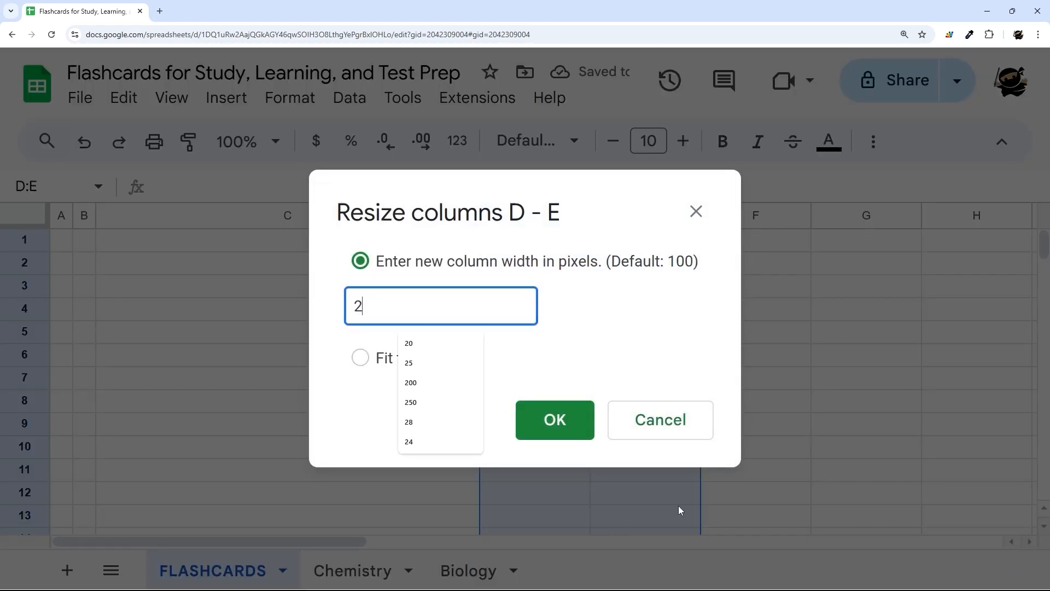
pyautogui.press('Return')
# Step: Delete all columns from F through Z
pyautogui.moveTo(581, 216); pyautogui.dragTo(1048, 215)
pyautogui.rightClick(419, 216)
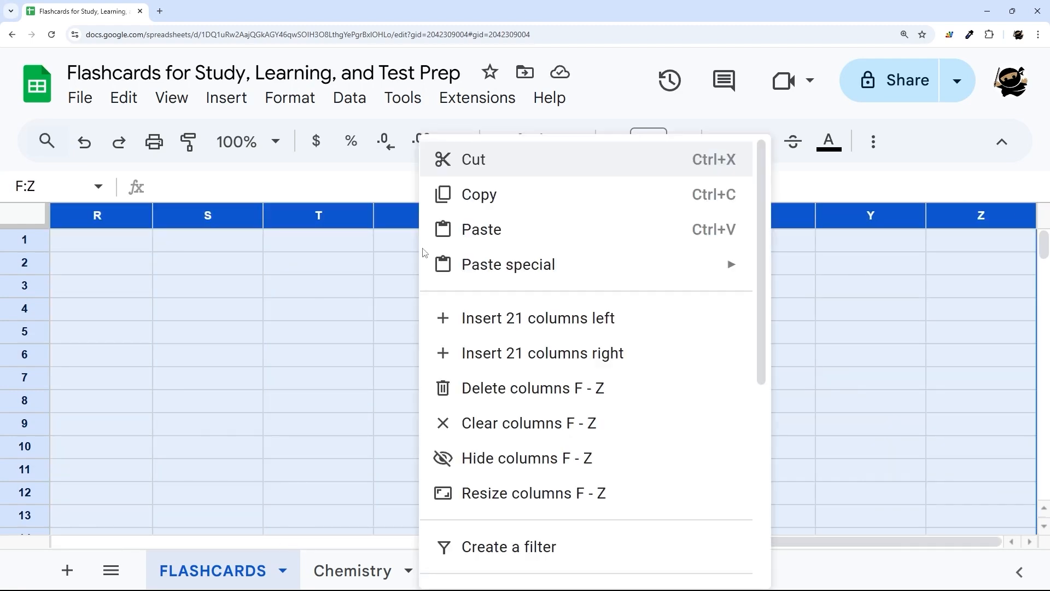
pyautogui.click(500, 389)
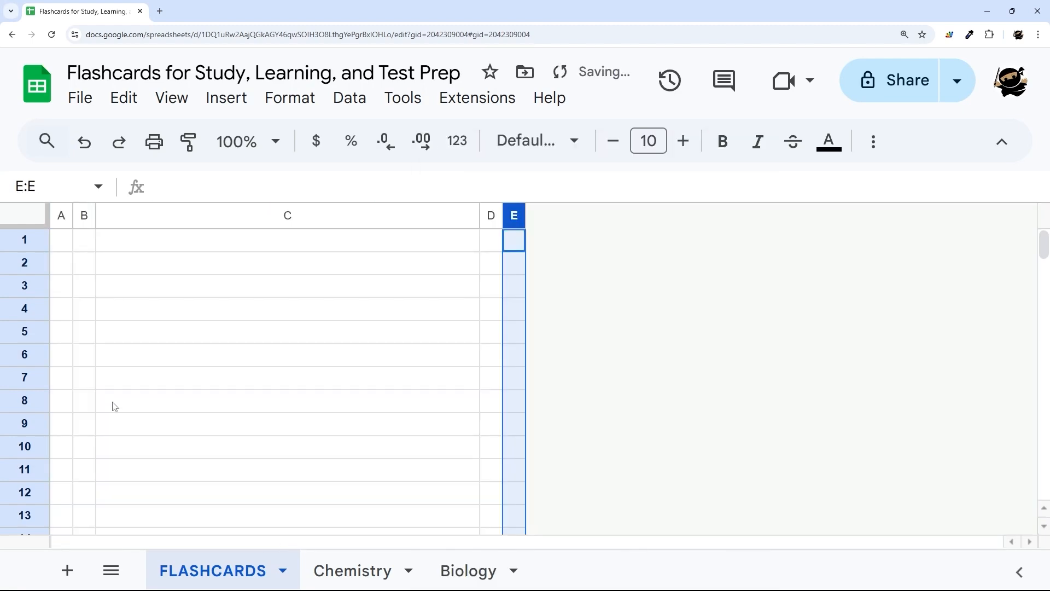
# Step: Delete all rows from 11 through 1000
pyautogui.click(34, 470)
pyautogui.scroll(-20, 98, 415)
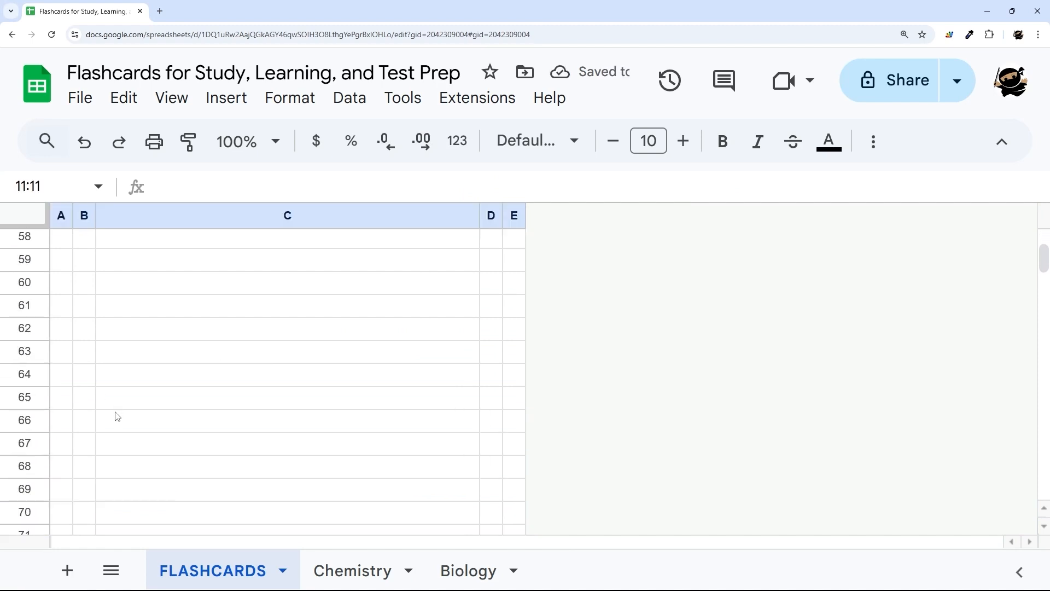
pyautogui.scroll(-20, 80, 421)
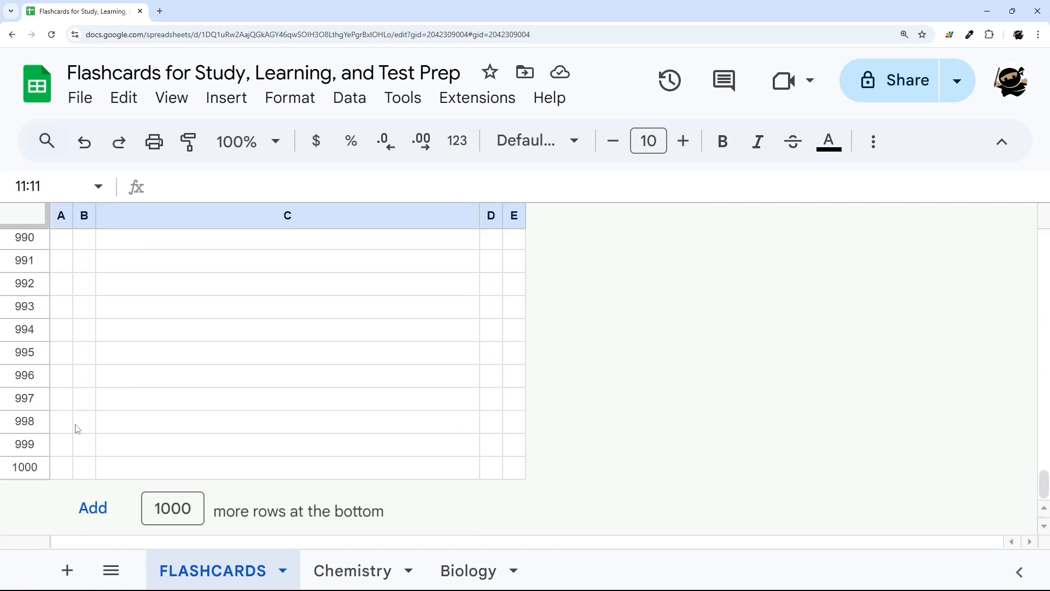
pyautogui.keyDown('shift'); pyautogui.click(21, 474); pyautogui.keyUp('shift')
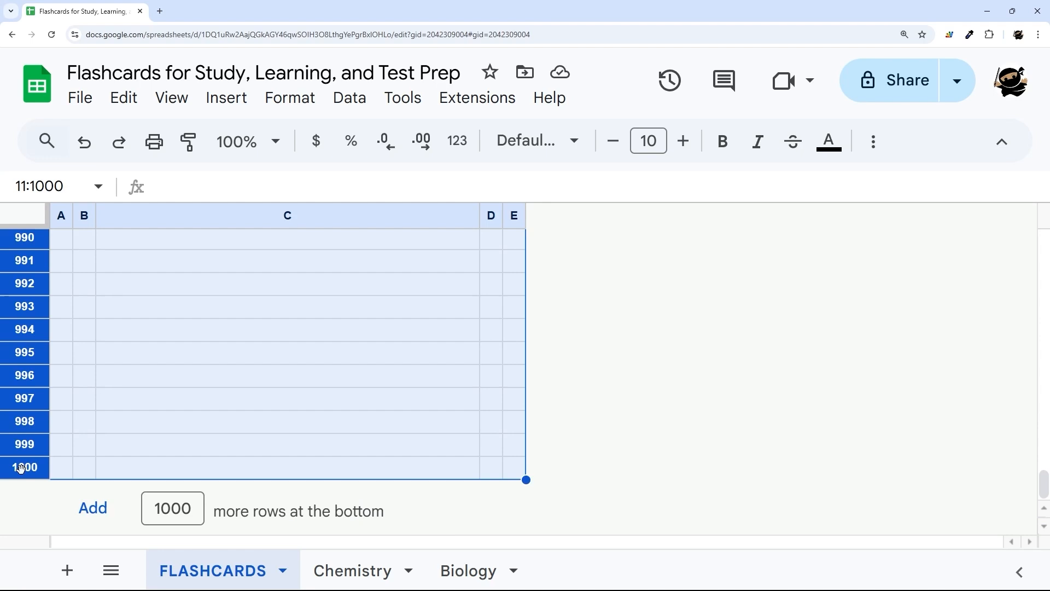
pyautogui.rightClick(25, 431)
pyautogui.click(101, 389)
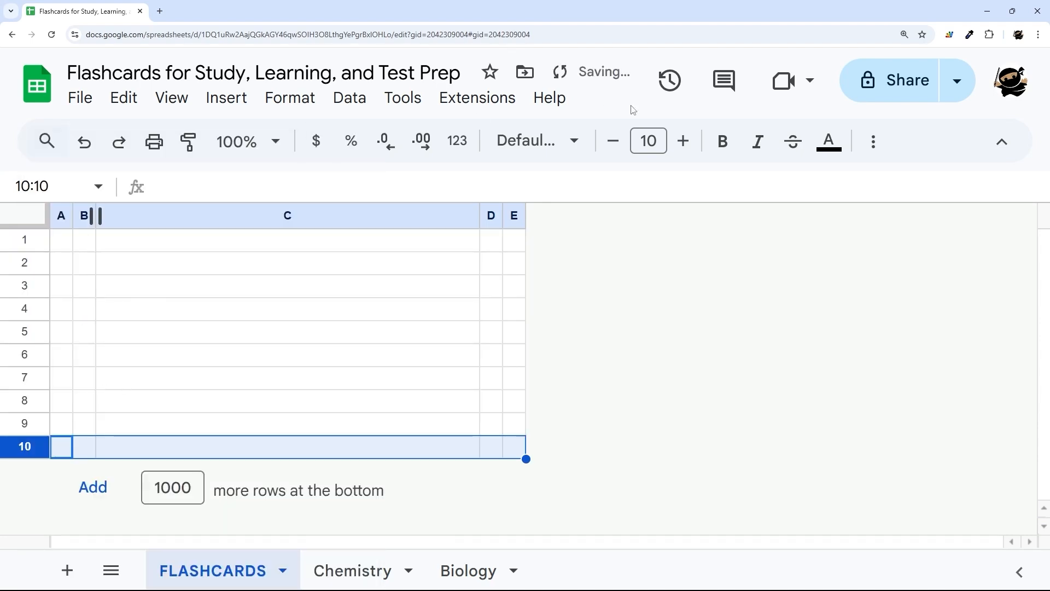
# Step: Fill row 10 and column A with dark grey to start the frame around the card
pyautogui.click(873, 144)
pyautogui.click(370, 184)
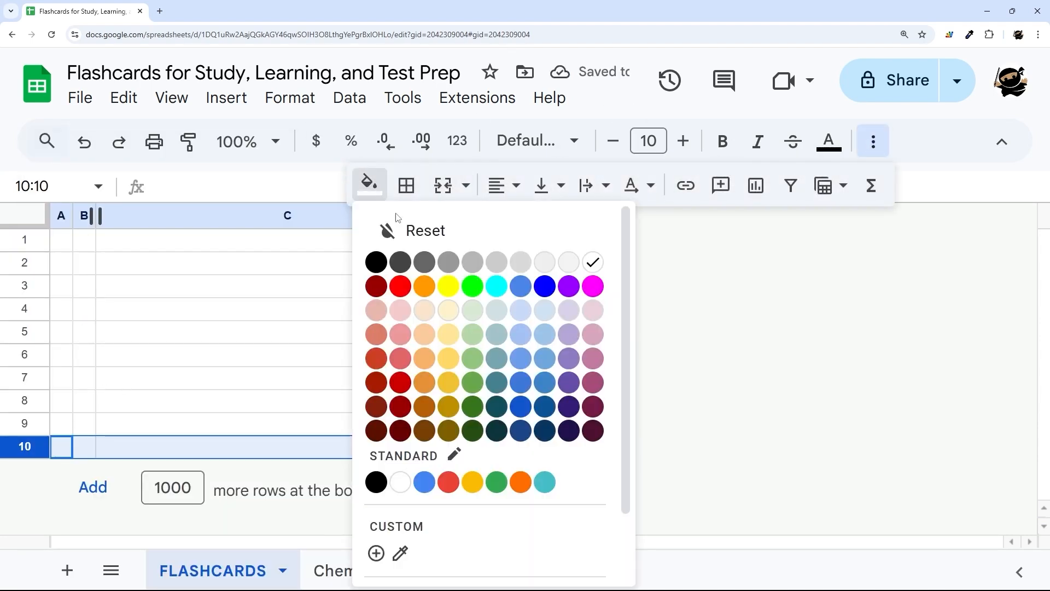
pyautogui.click(423, 261)
pyautogui.click(58, 215)
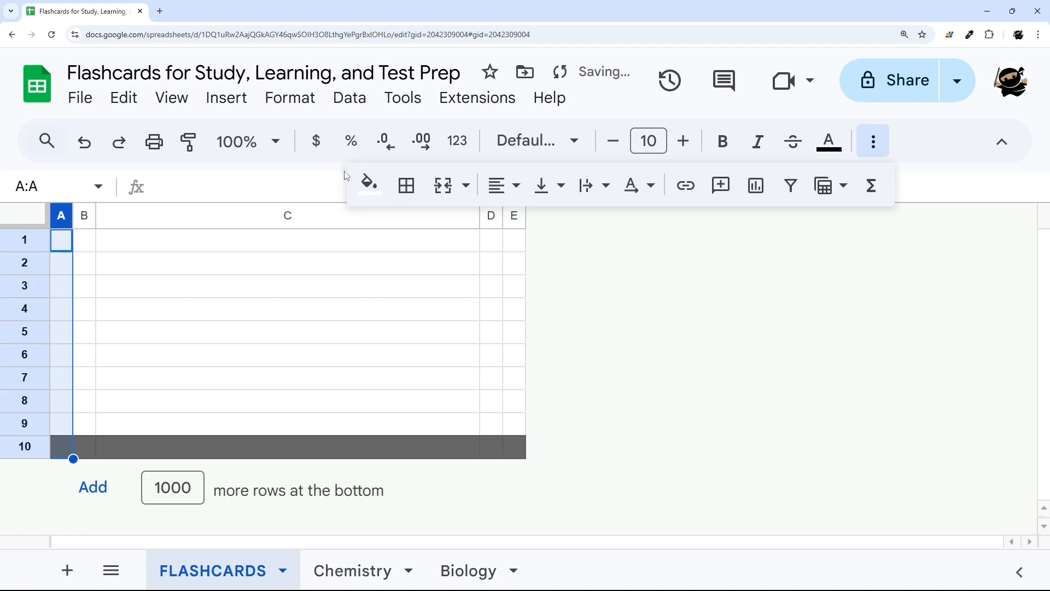
pyautogui.click(370, 185)
pyautogui.click(423, 261)
# Step: Fill row 1 and column E with the same dark grey to complete the frame around the card
pyautogui.click(44, 239)
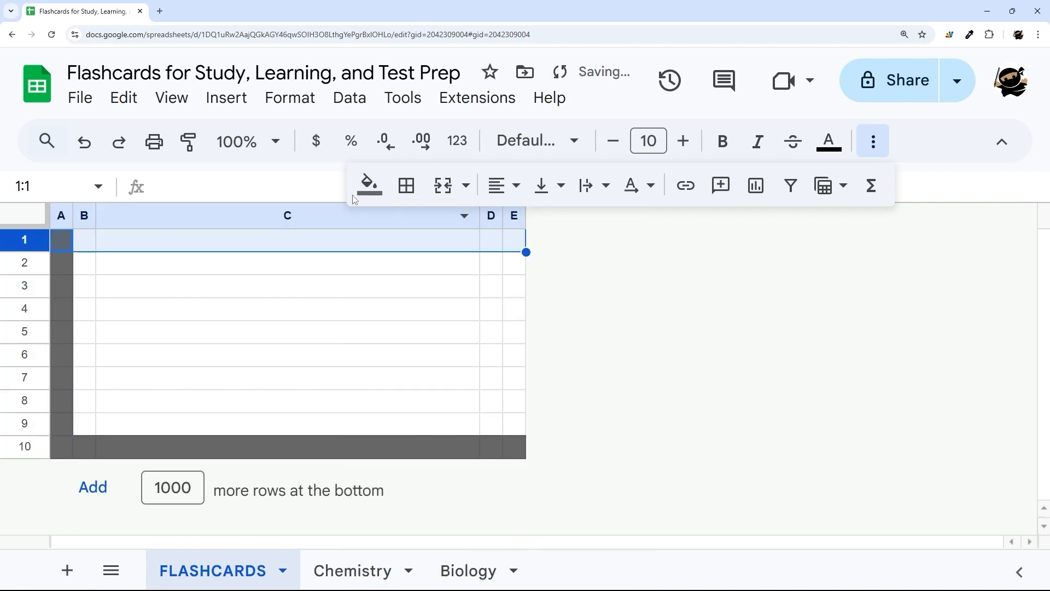
pyautogui.click(370, 184)
pyautogui.click(423, 262)
pyautogui.click(515, 215)
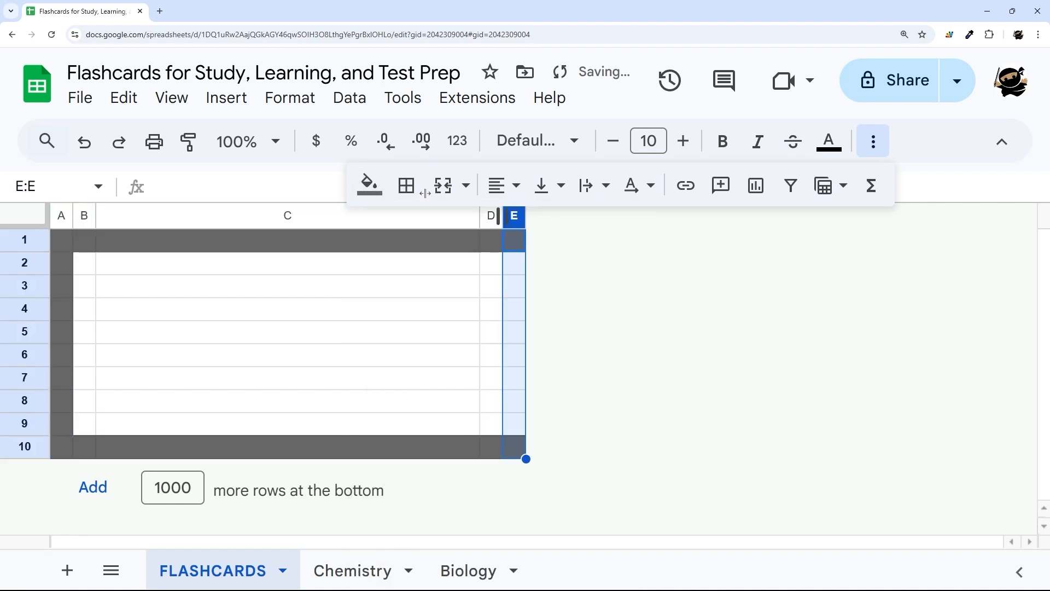
pyautogui.click(370, 185)
pyautogui.click(424, 261)
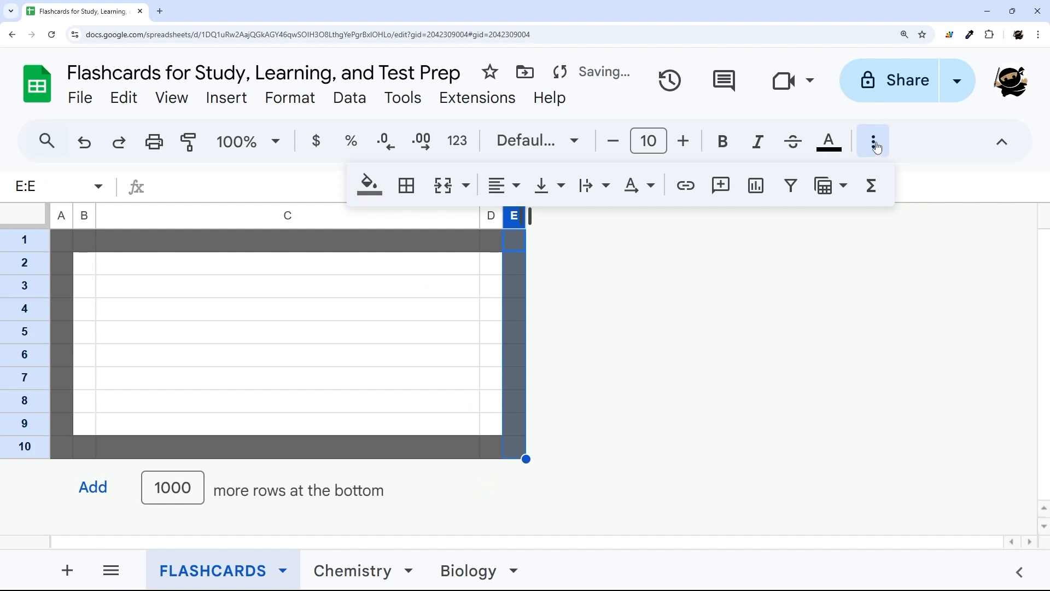
# Step: Apply a thick black outer border around the range B2:E9
pyautogui.moveTo(85, 263); pyautogui.dragTo(514, 423)
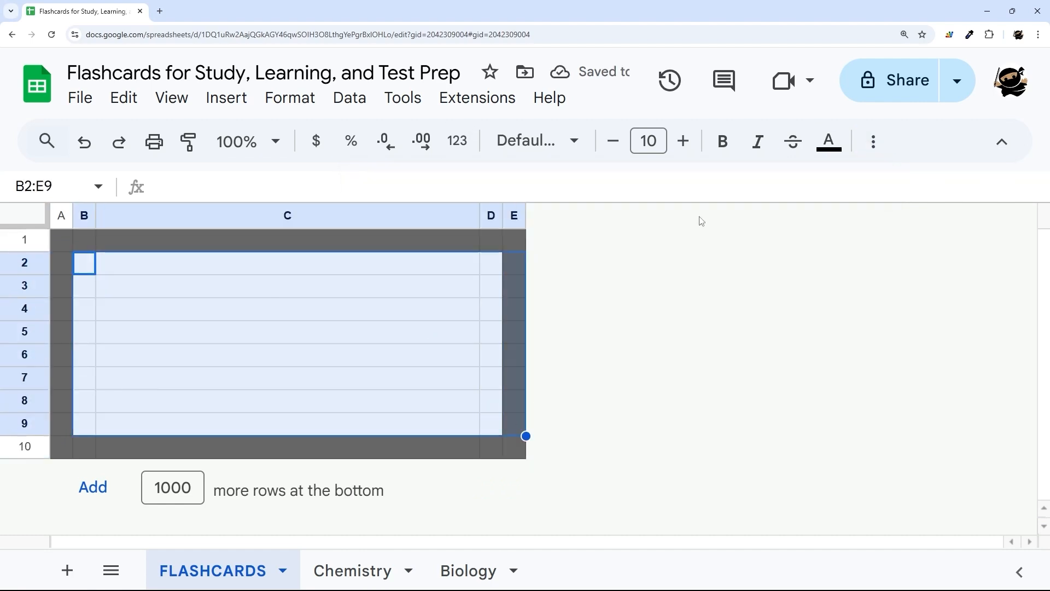
pyautogui.click(873, 142)
pyautogui.click(407, 185)
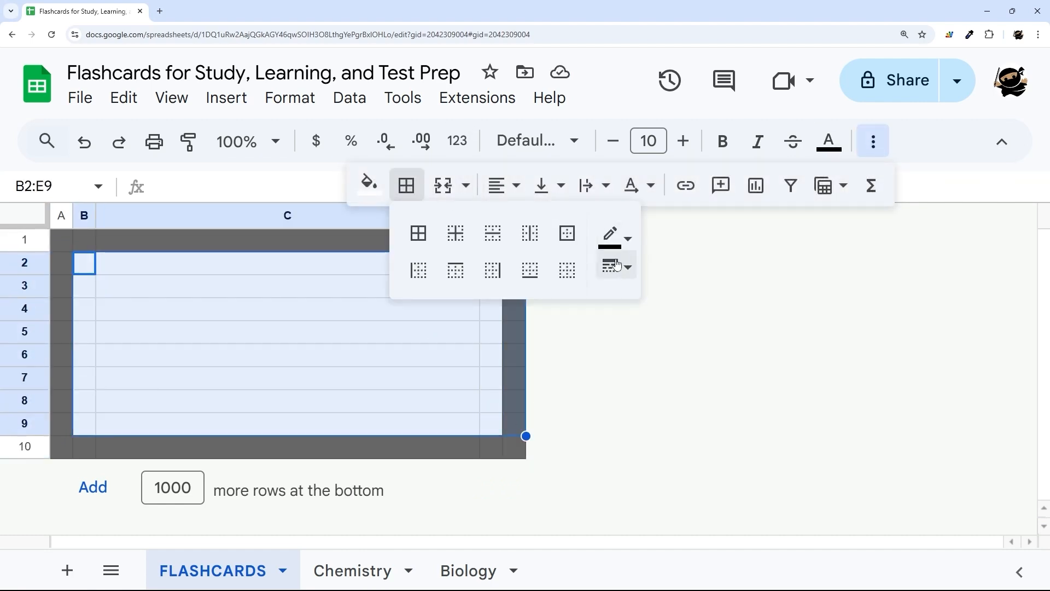
pyautogui.click(618, 267)
pyautogui.click(649, 328)
pyautogui.click(567, 233)
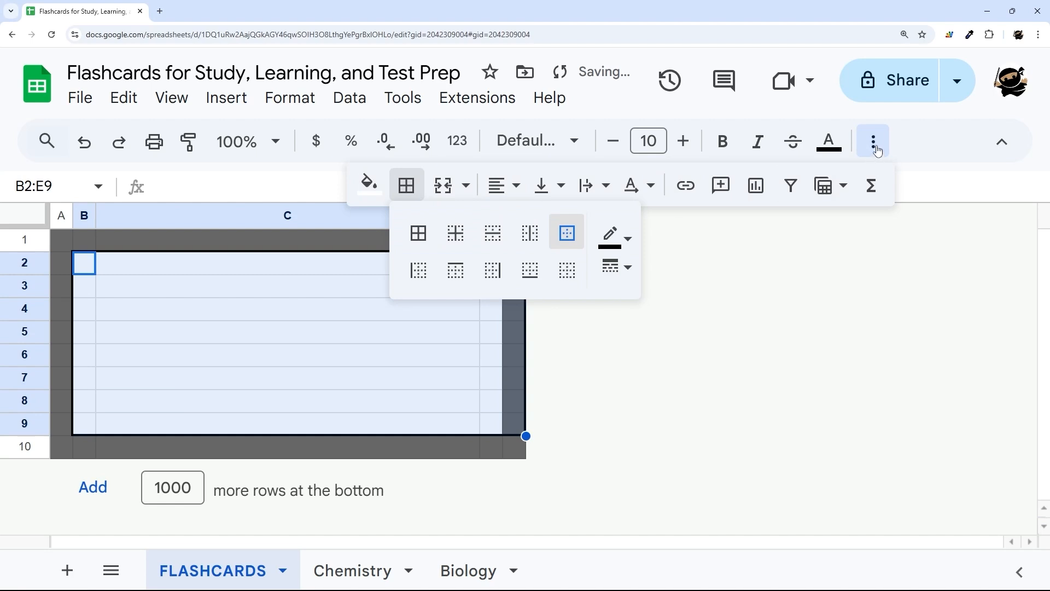
pyautogui.click(330, 330)
pyautogui.click(330, 330)
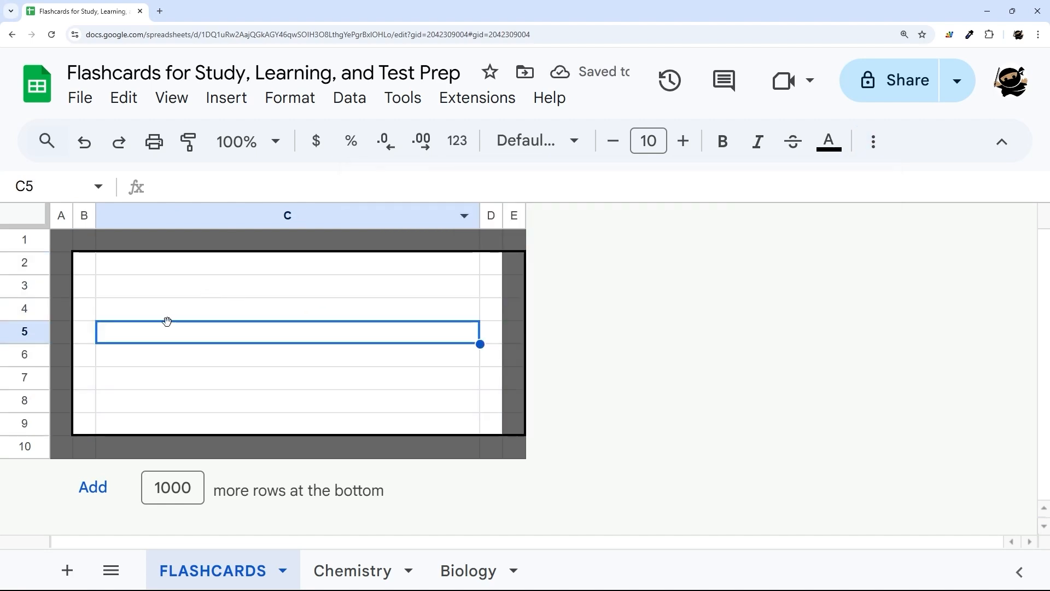
# Step: Enter the heading FLASHCARDS in cell C3
pyautogui.click(183, 294)
pyautogui.write('FLAS')
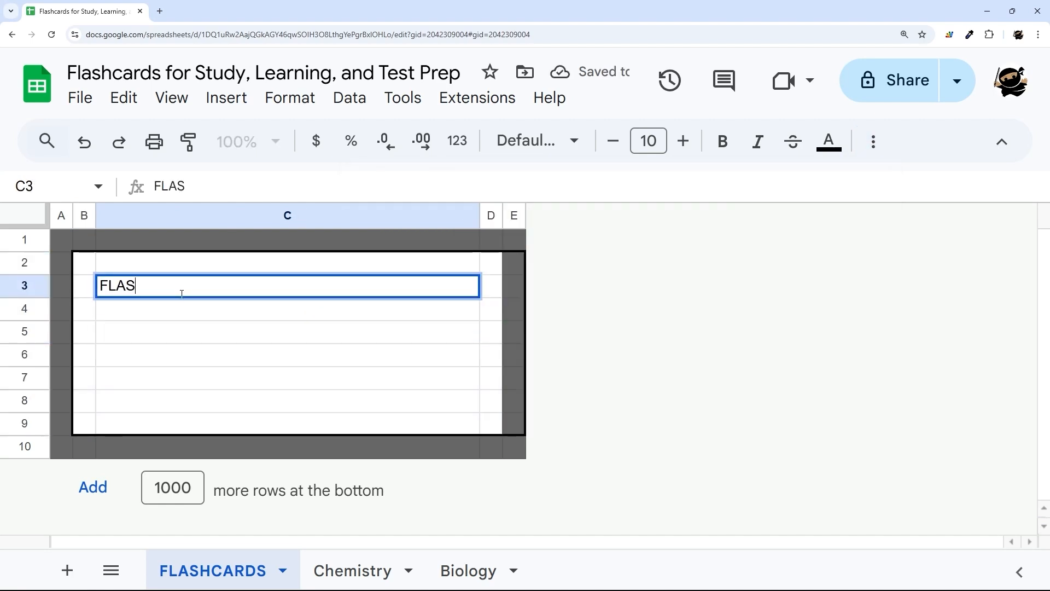
pyautogui.write('HCARDS')
pyautogui.press('Return')
# Step: Format the heading in C3 as bold Montserrat at font size 12
pyautogui.click(182, 294)
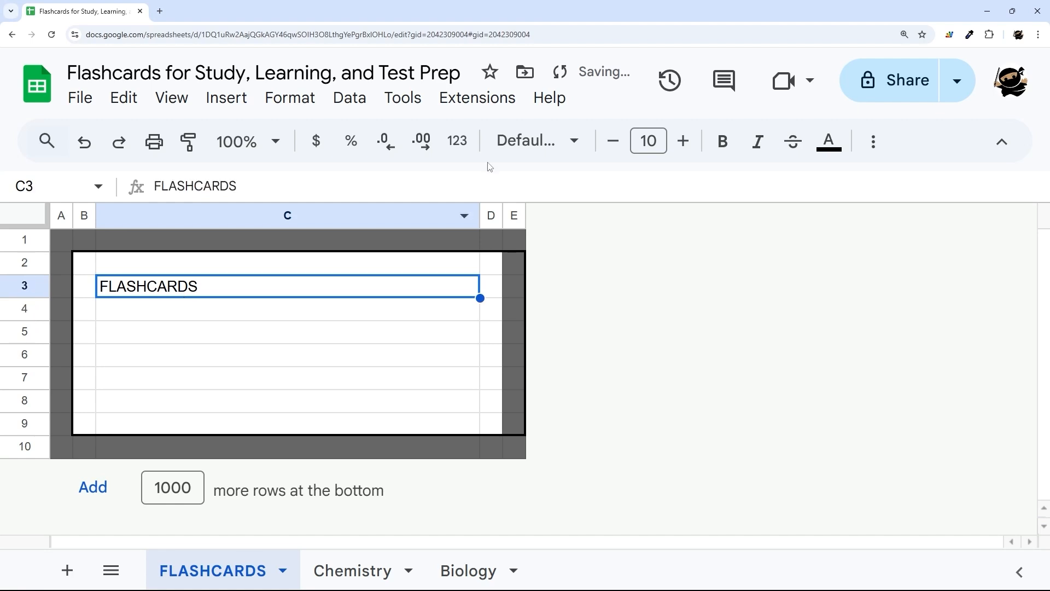
pyautogui.click(683, 142)
pyautogui.click(722, 142)
pyautogui.click(683, 141)
pyautogui.click(573, 142)
pyautogui.click(541, 342)
# Step: Center the heading in C3 horizontally and enlarge it to font size 18
pyautogui.click(874, 141)
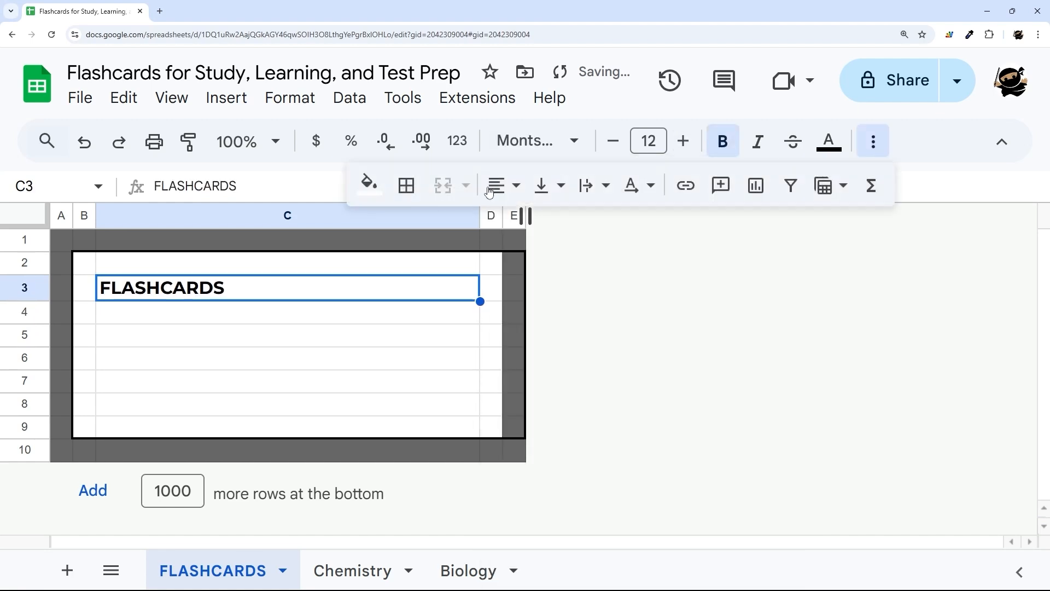
pyautogui.click(498, 187)
pyautogui.click(538, 230)
pyautogui.click(685, 141)
pyautogui.click(684, 141)
pyautogui.tripleClick(685, 142)
pyautogui.click(684, 141)
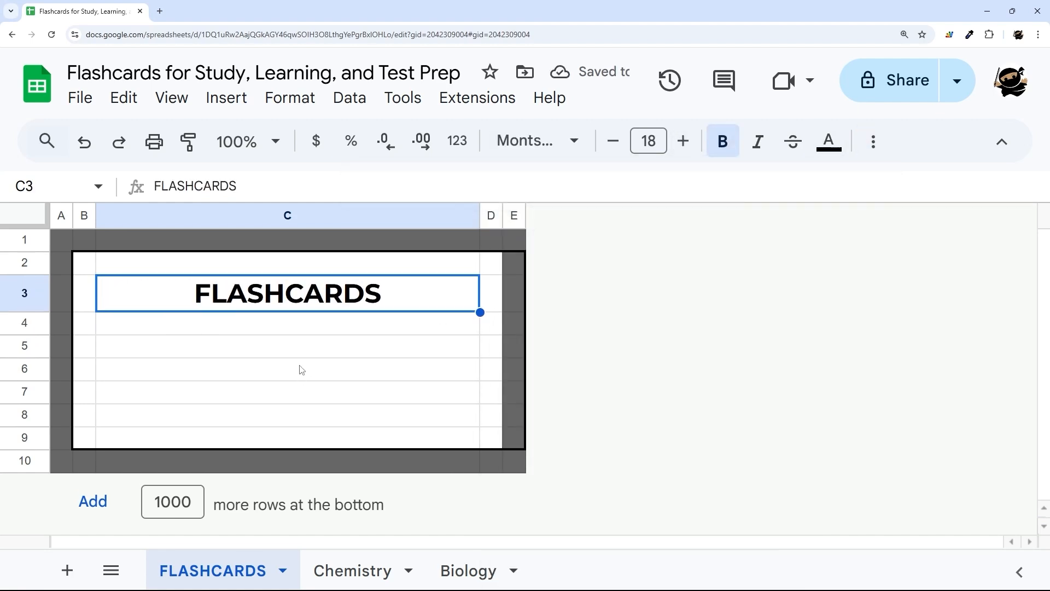
pyautogui.moveTo(240, 347); pyautogui.dragTo(230, 422)
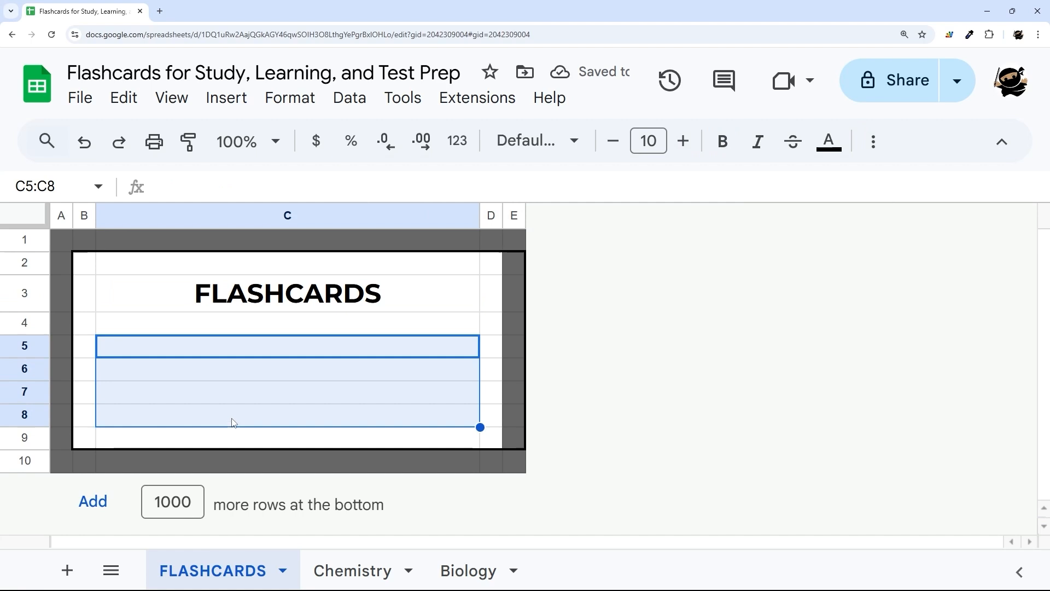
pyautogui.click(234, 353)
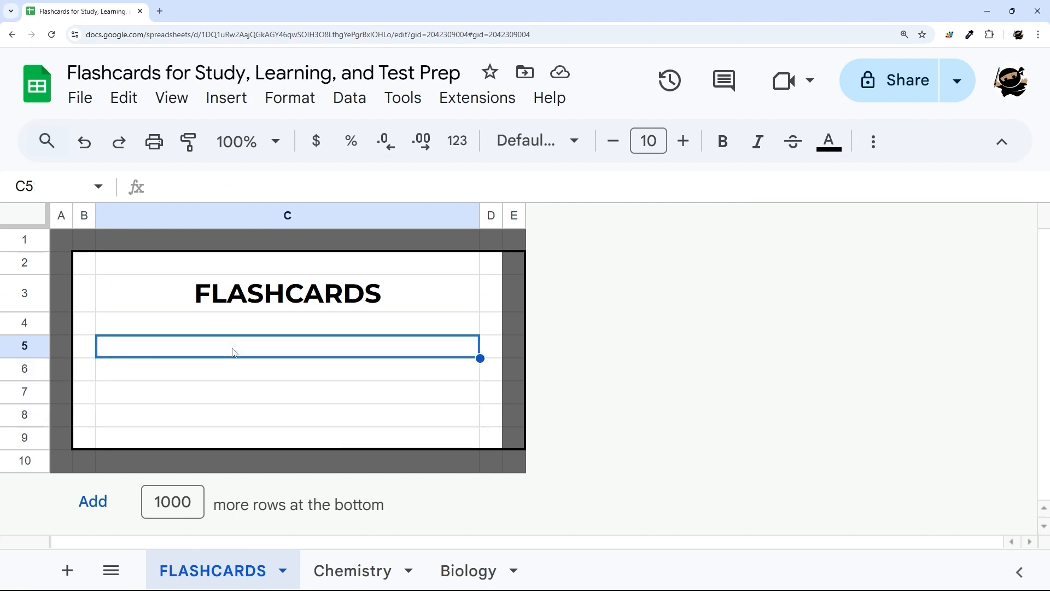
pyautogui.click(244, 419)
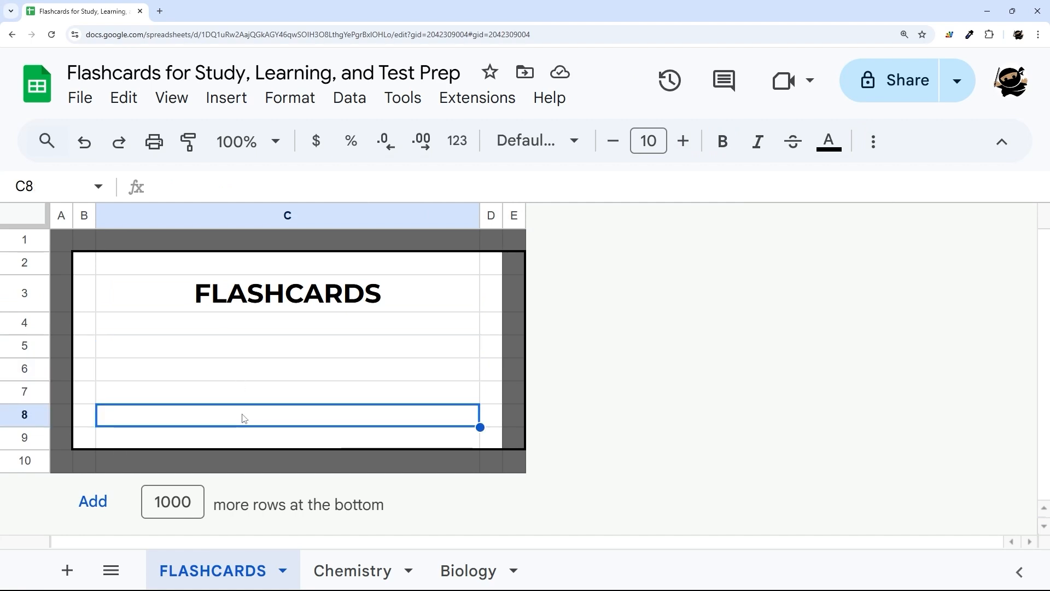
# Step: Apply a thin light gray outer border to each of the cells C6 and C8
pyautogui.click(237, 376)
pyautogui.keyDown('ctrl'); pyautogui.click(237, 415); pyautogui.keyUp('ctrl')
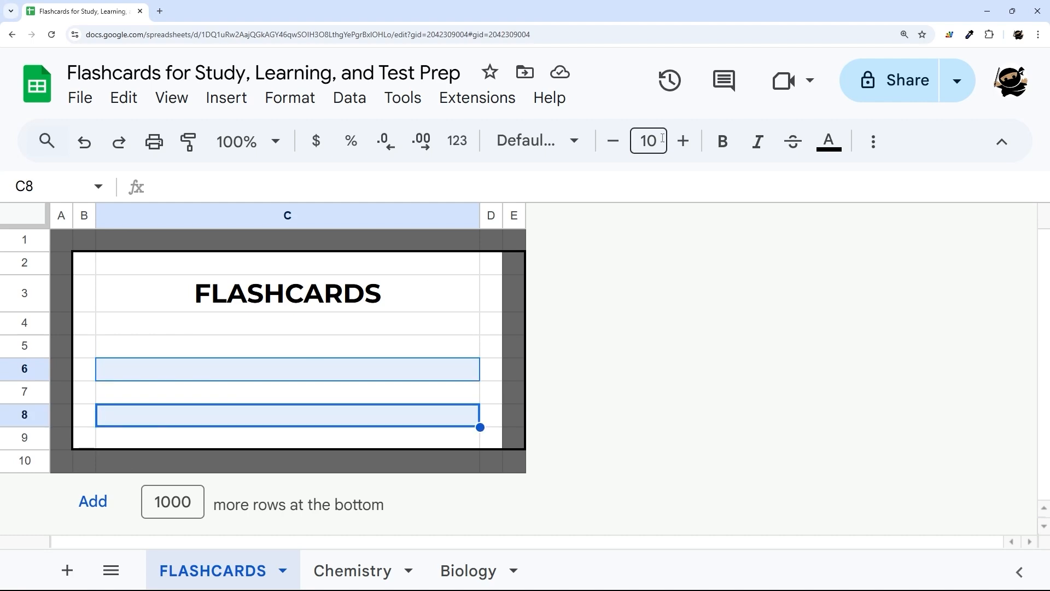
pyautogui.click(874, 141)
pyautogui.click(451, 186)
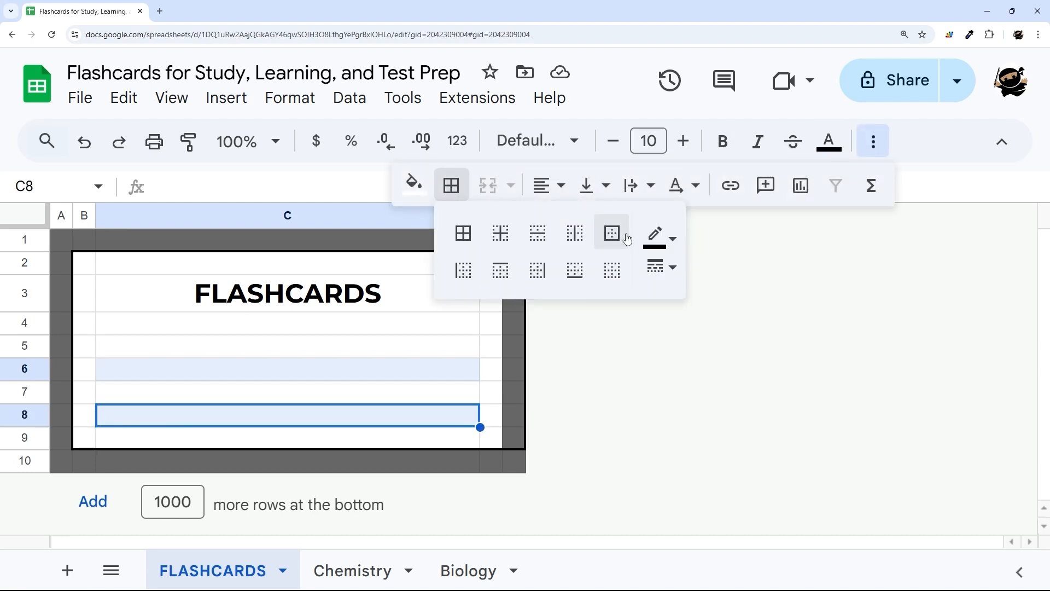
pyautogui.click(660, 237)
pyautogui.click(819, 310)
pyautogui.click(661, 267)
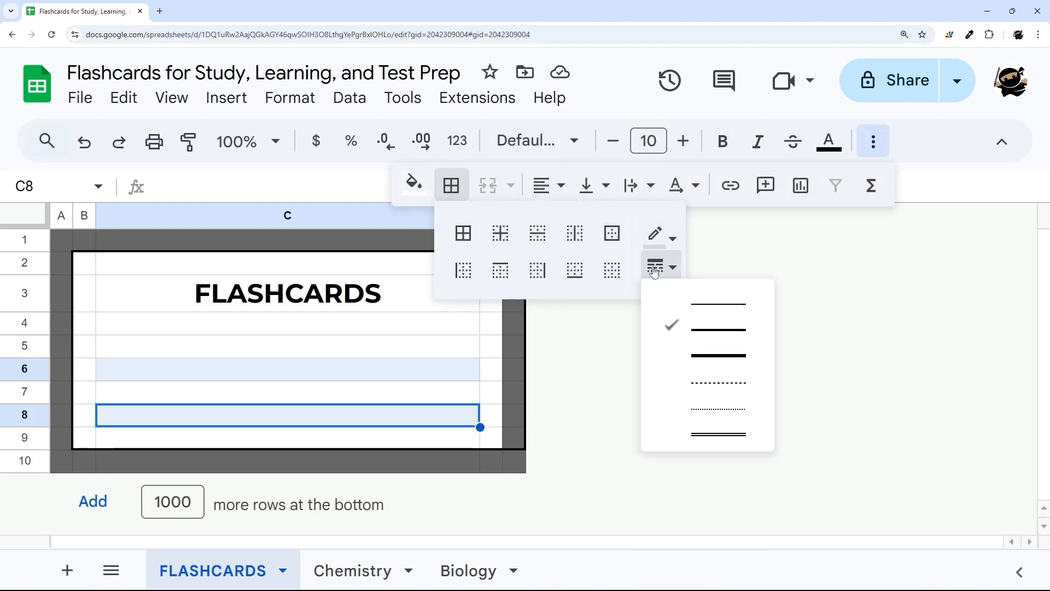
pyautogui.click(706, 298)
pyautogui.click(613, 233)
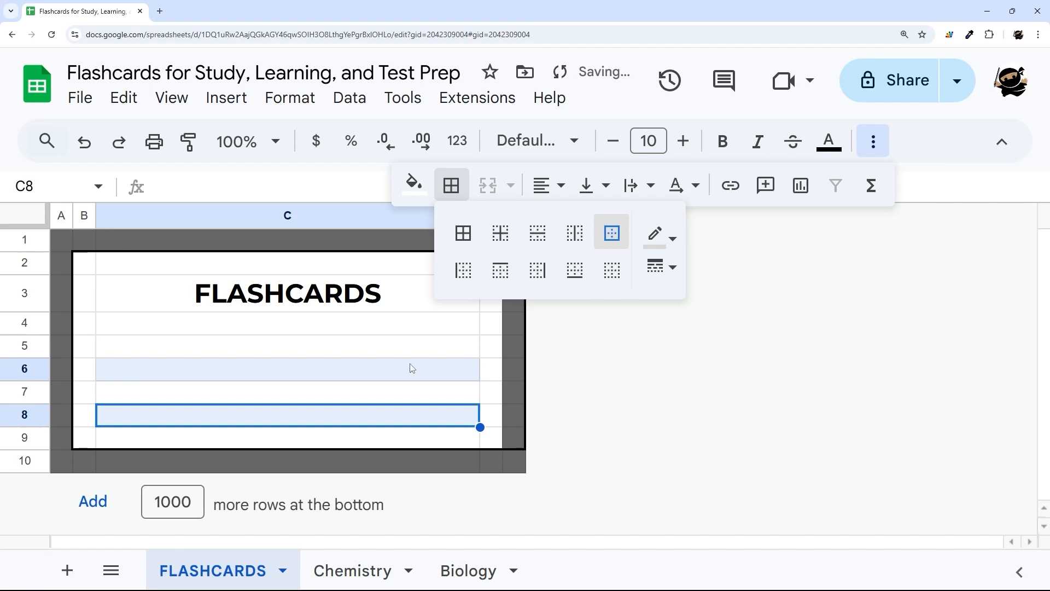
# Step: Hide the gridlines on the FLASHCARDS sheet
pyautogui.click(369, 343)
pyautogui.click(172, 98)
pyautogui.moveTo(236, 137)
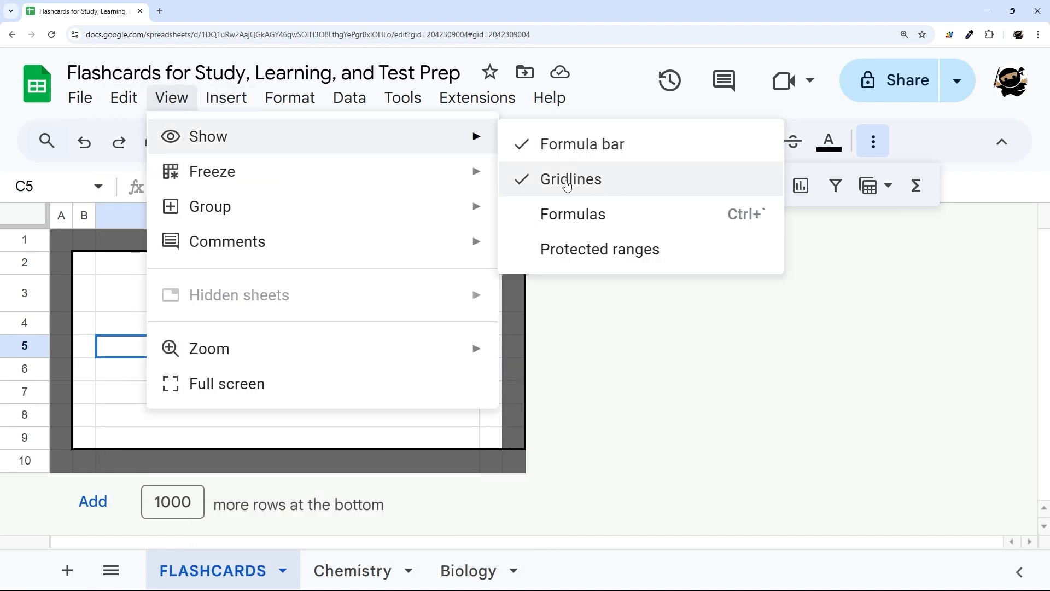
pyautogui.click(568, 180)
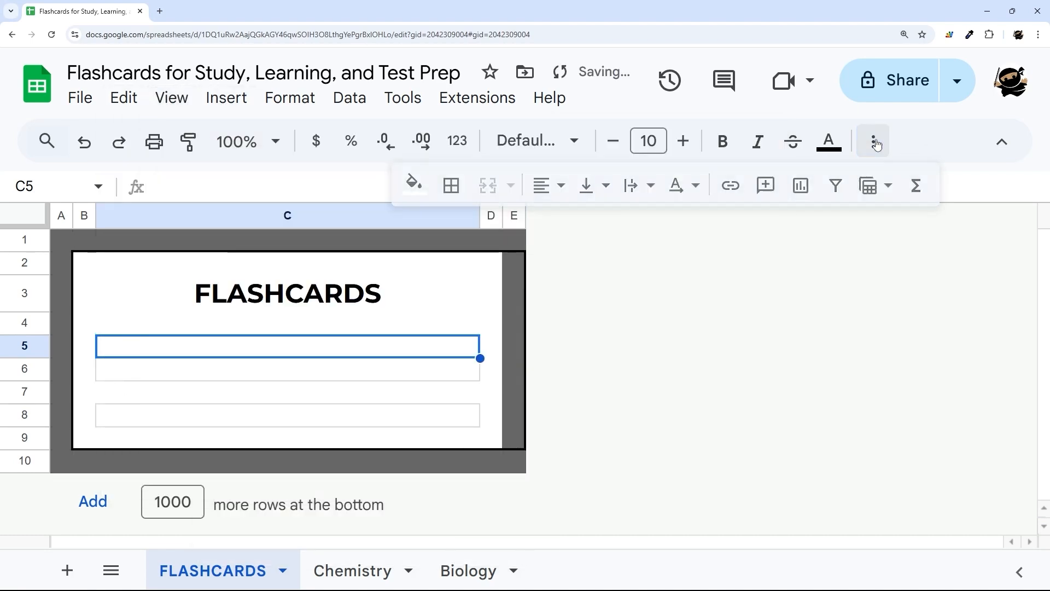
pyautogui.click(514, 370)
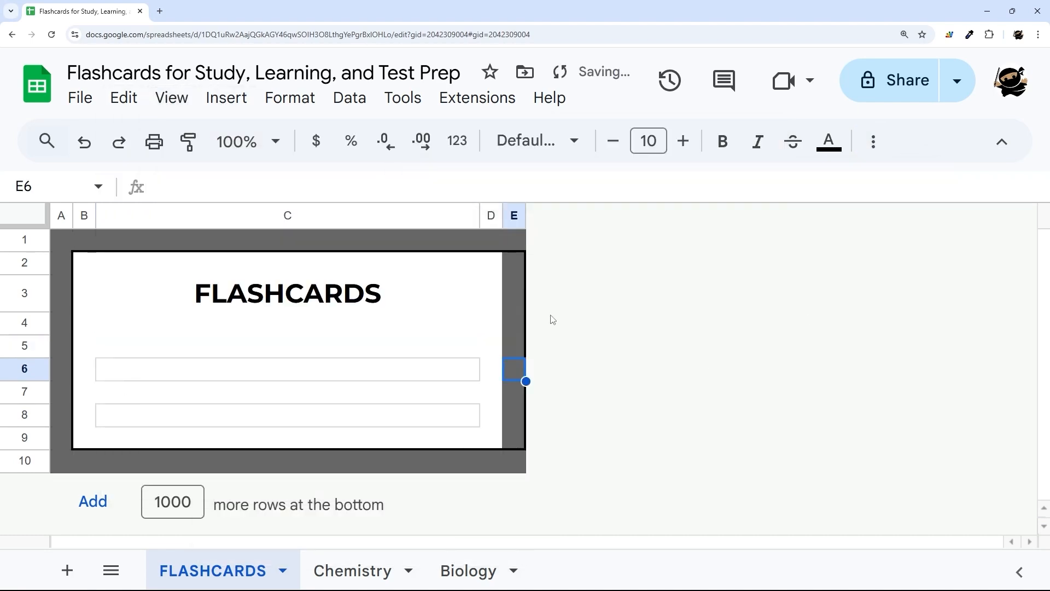
# Step: Insert a checkbox in cell C5, between the heading and the first bordered cell
pyautogui.click(283, 328)
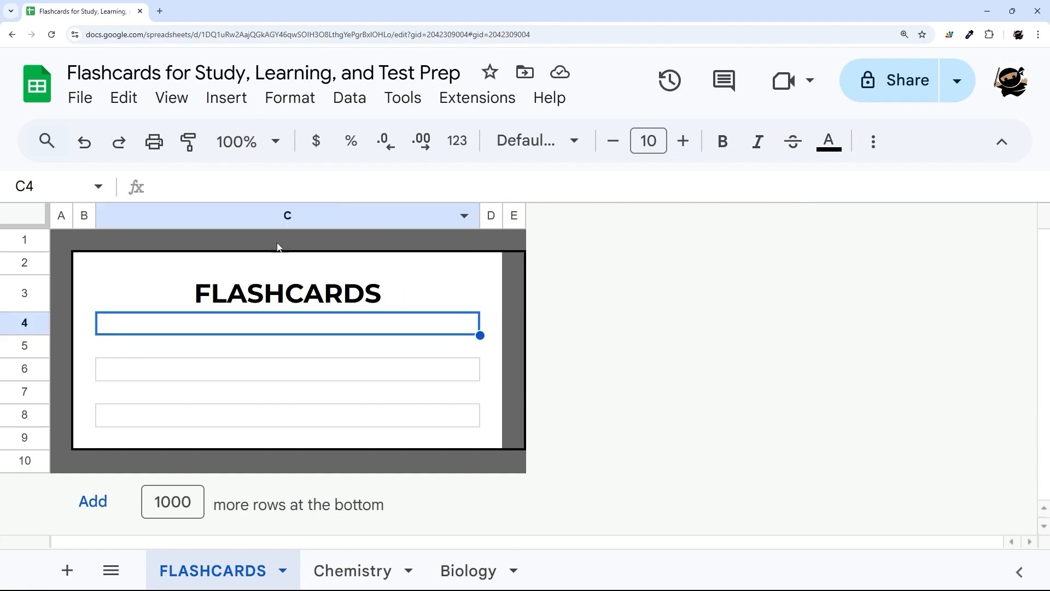
pyautogui.click(261, 346)
pyautogui.click(226, 98)
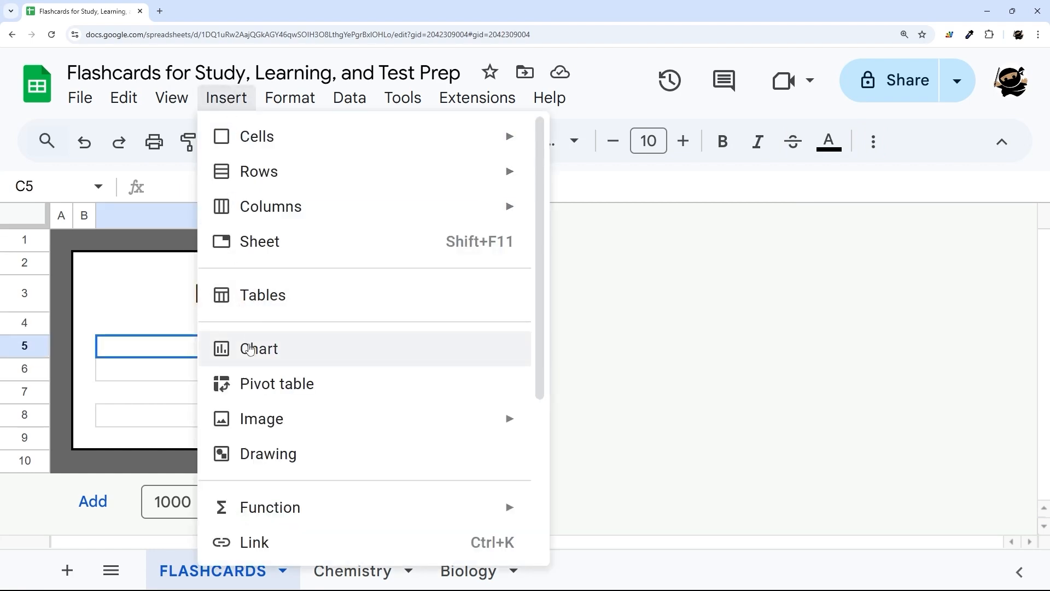
pyautogui.scroll(-1, 274, 431)
pyautogui.scroll(-4, 273, 431)
pyautogui.click(257, 431)
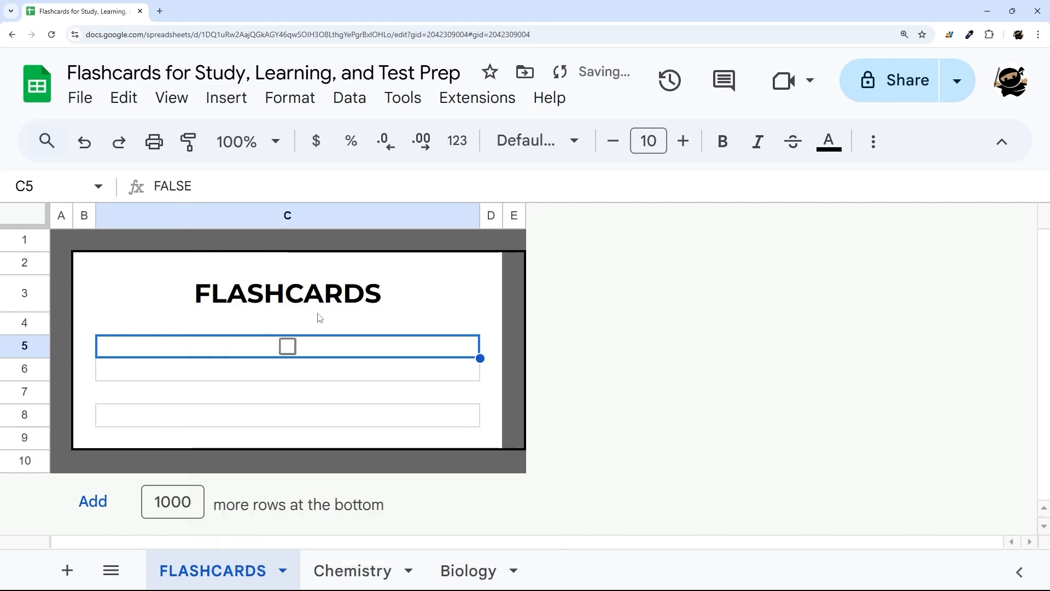
# Step: Reduce the checkbox in C5 to font size 8 and align it vertically to the middle
pyautogui.click(614, 141)
pyautogui.click(613, 141)
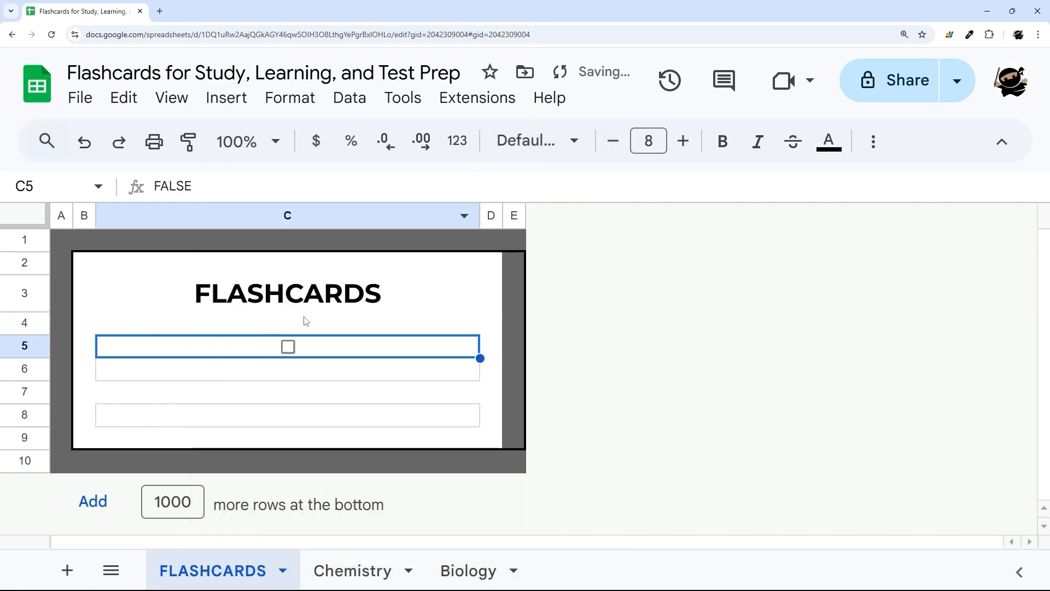
pyautogui.click(874, 141)
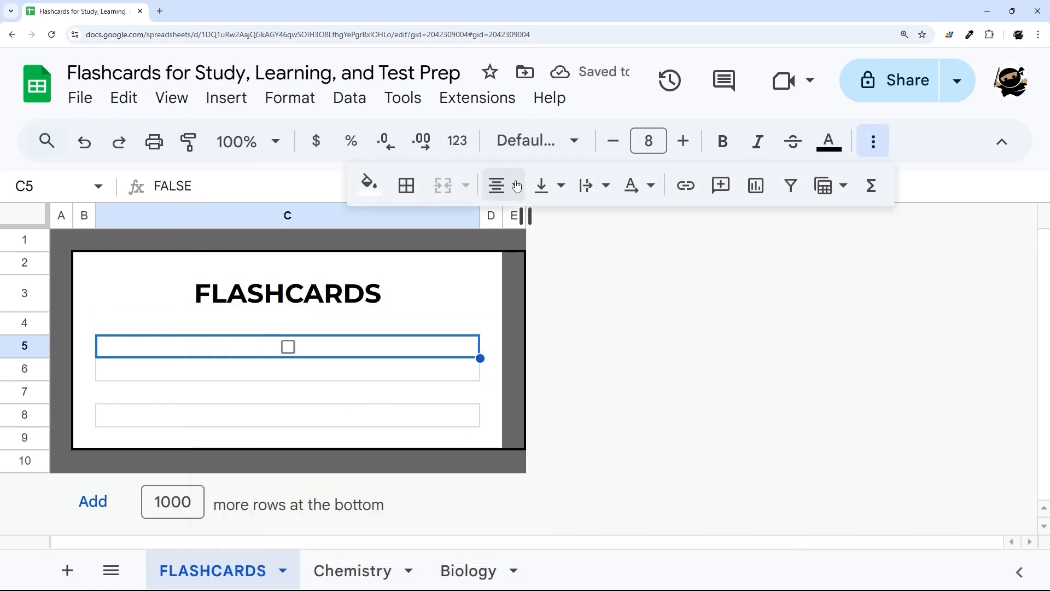
pyautogui.click(547, 185)
pyautogui.click(549, 225)
pyautogui.click(300, 326)
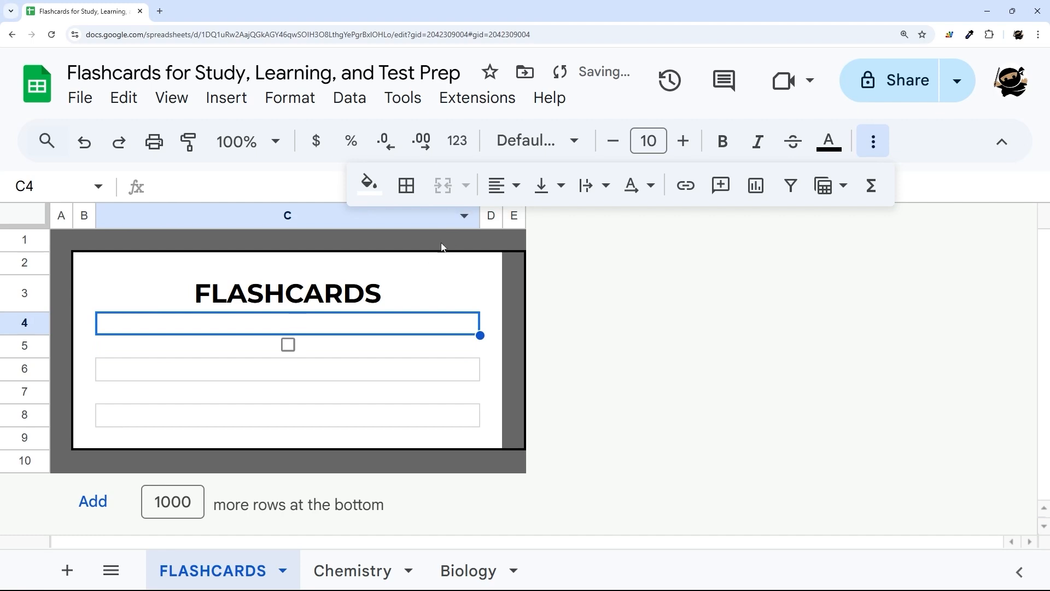
pyautogui.click(873, 143)
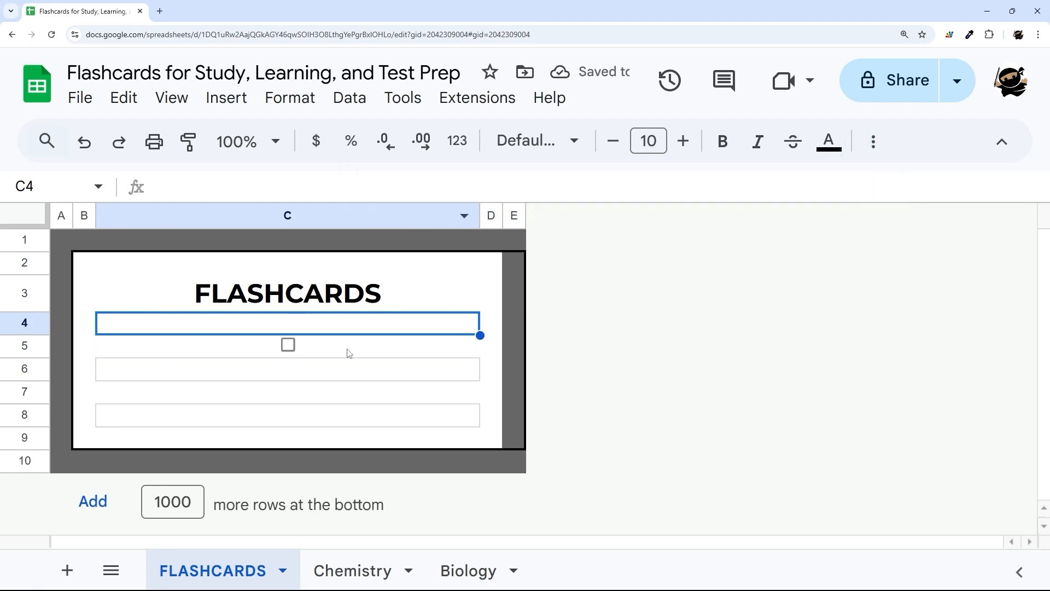
# Step: Switch to the Chemistry sheet and set the width of columns A and B to 350 pixels
pyautogui.click(292, 379)
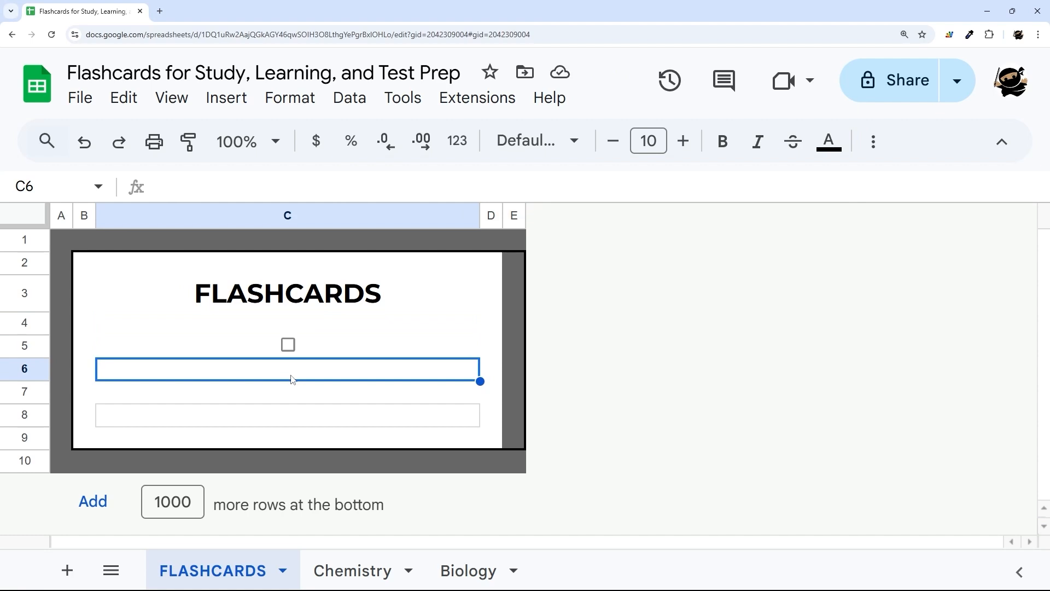
pyautogui.click(345, 574)
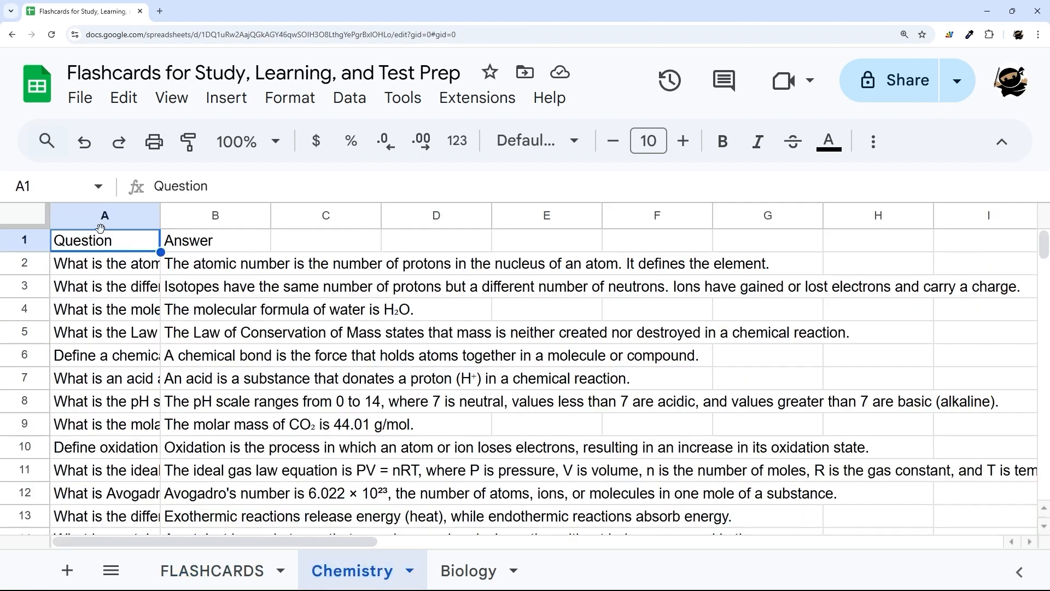
pyautogui.moveTo(96, 224)
pyautogui.mouseDown()
pyautogui.moveTo(92, 498)
pyautogui.moveTo(93, 224)
pyautogui.mouseUp()
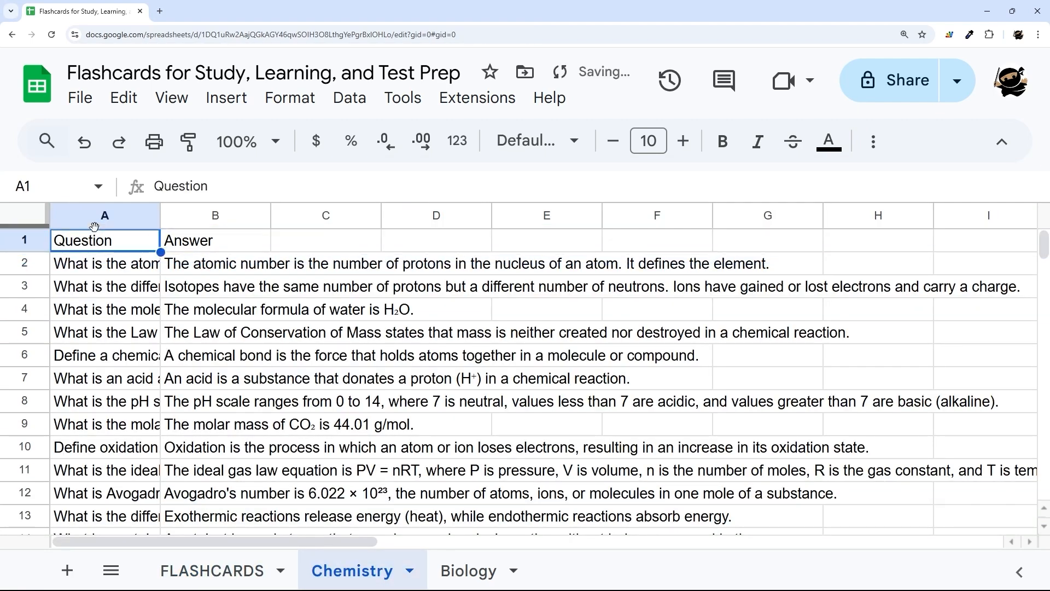
pyautogui.click(109, 285)
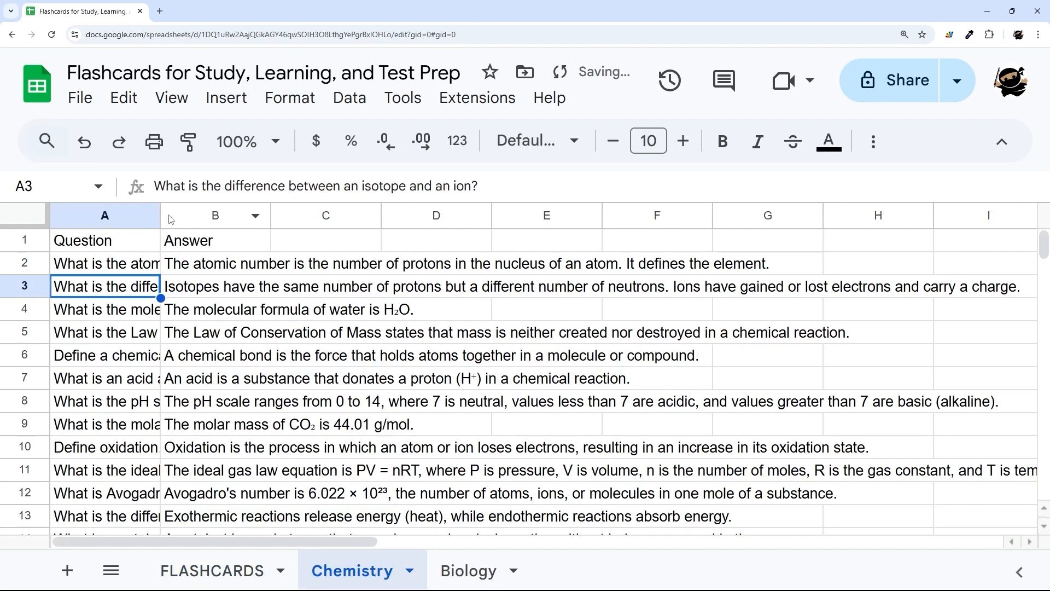
pyautogui.moveTo(133, 218); pyautogui.dragTo(186, 216)
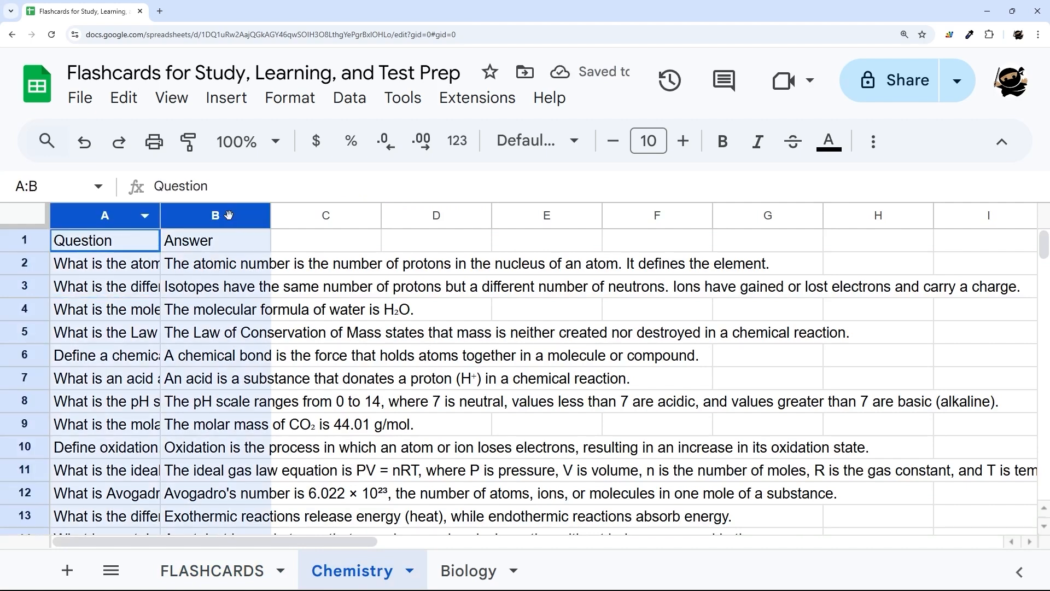
pyautogui.rightClick(125, 216)
pyautogui.click(194, 491)
pyautogui.write('350')
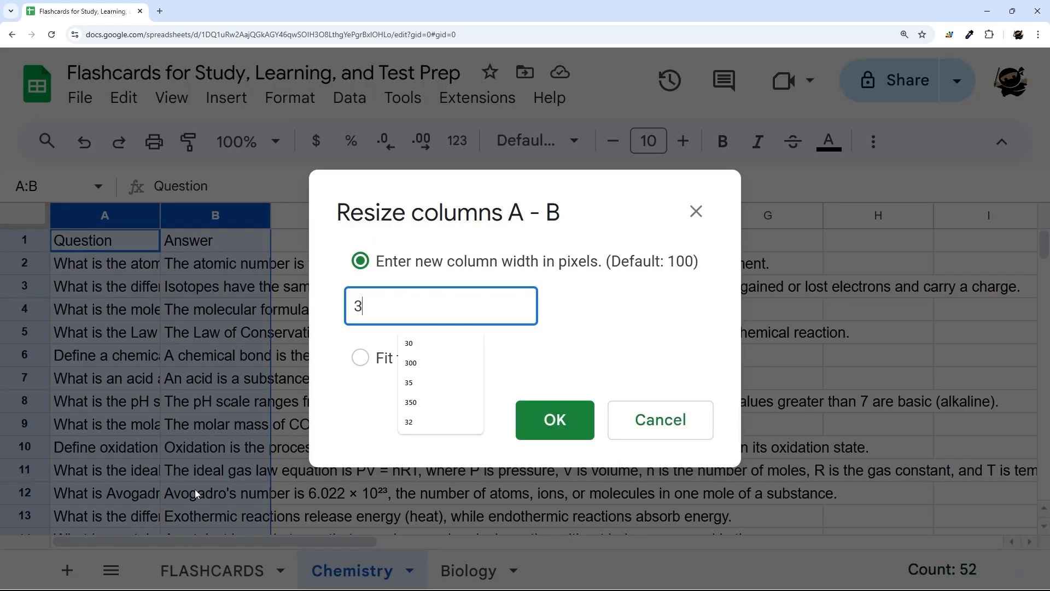
pyautogui.press('Return')
# Step: Turn on text wrapping for columns A and B on the Chemistry sheet
pyautogui.click(874, 141)
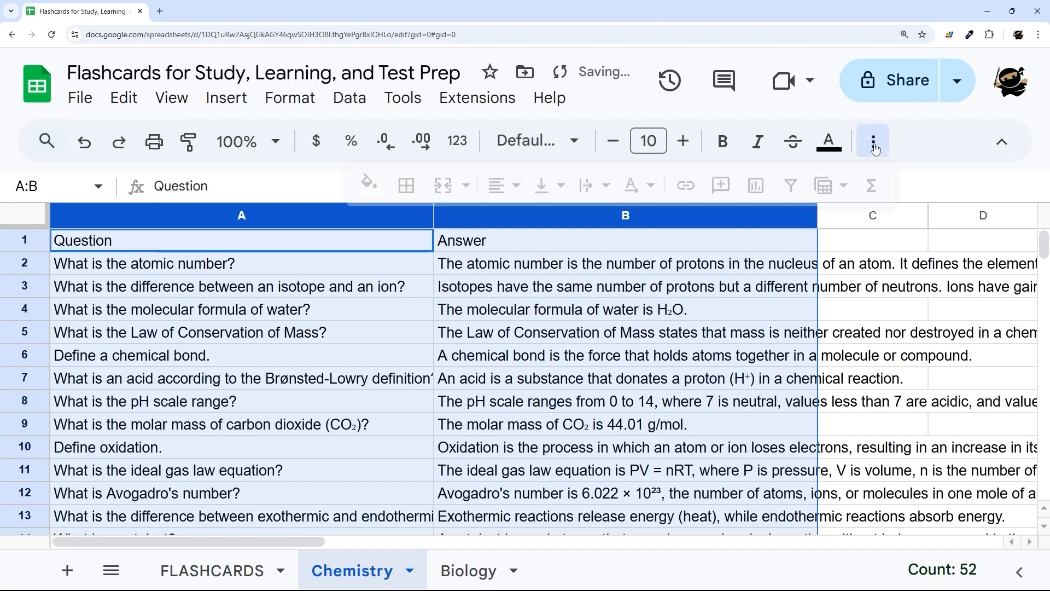
pyautogui.click(594, 186)
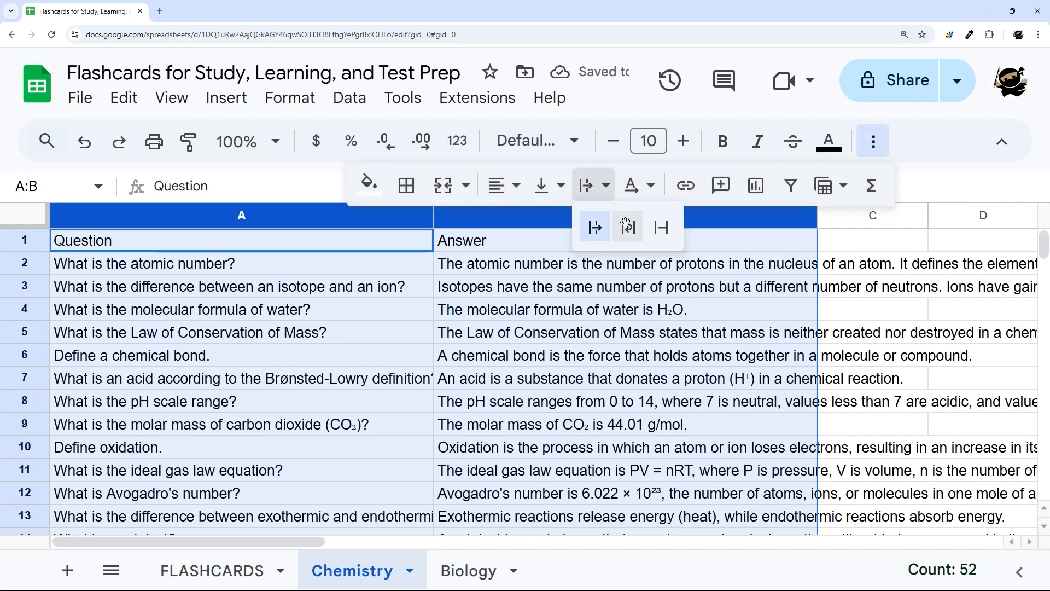
pyautogui.click(629, 227)
# Step: Delete all the empty columns after column B on the Chemistry sheet
pyautogui.moveTo(852, 226); pyautogui.dragTo(981, 216)
pyautogui.rightClick(186, 217)
pyautogui.click(252, 357)
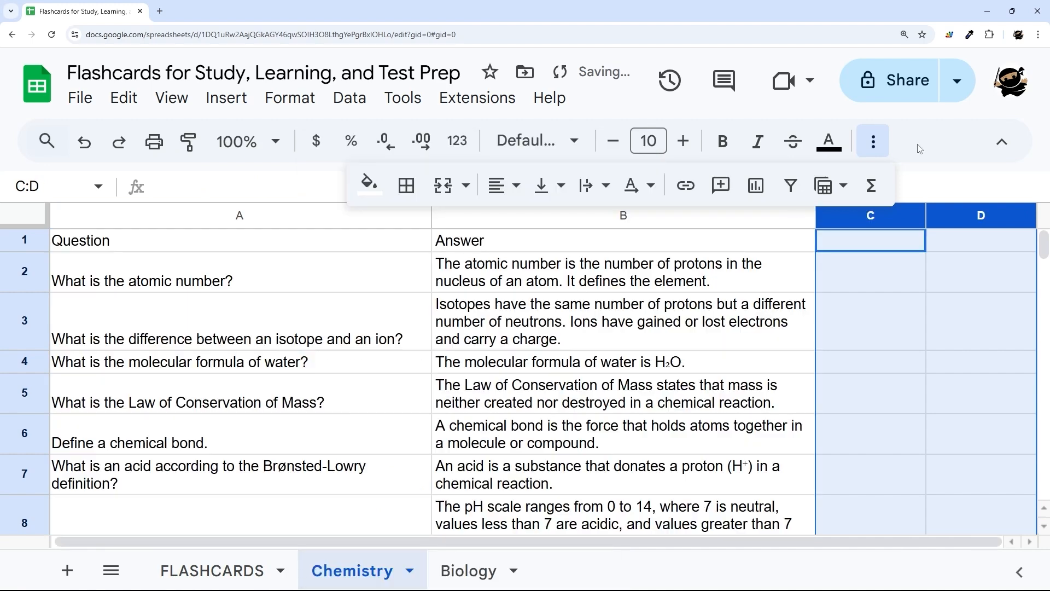
pyautogui.click(916, 145)
pyautogui.click(558, 219)
# Step: Fill the header cells A1:B1 with medium blue and set their text color to white
pyautogui.moveTo(340, 245); pyautogui.dragTo(530, 241)
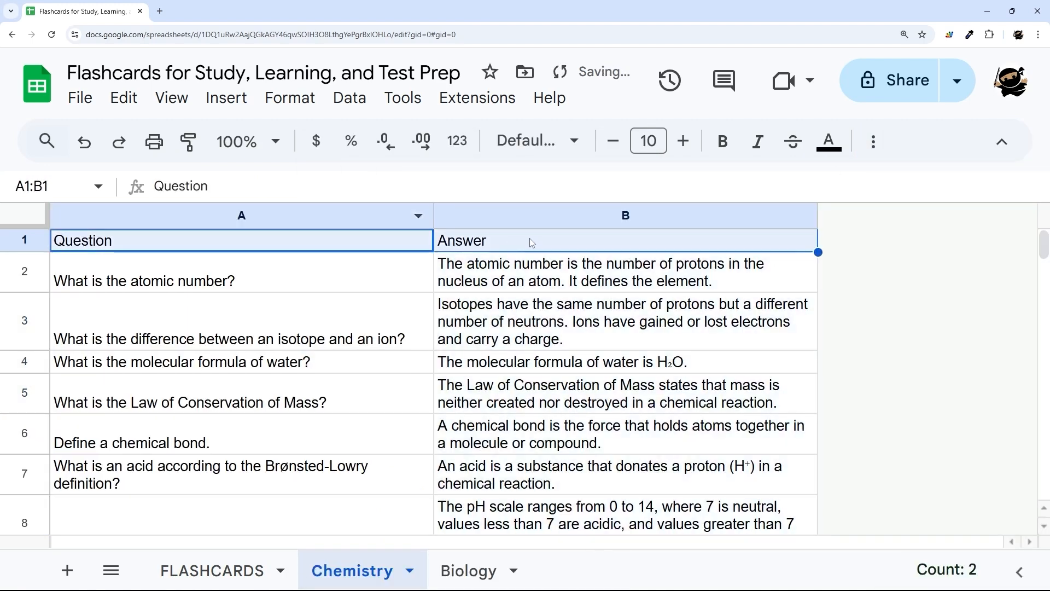
pyautogui.click(874, 141)
pyautogui.click(369, 183)
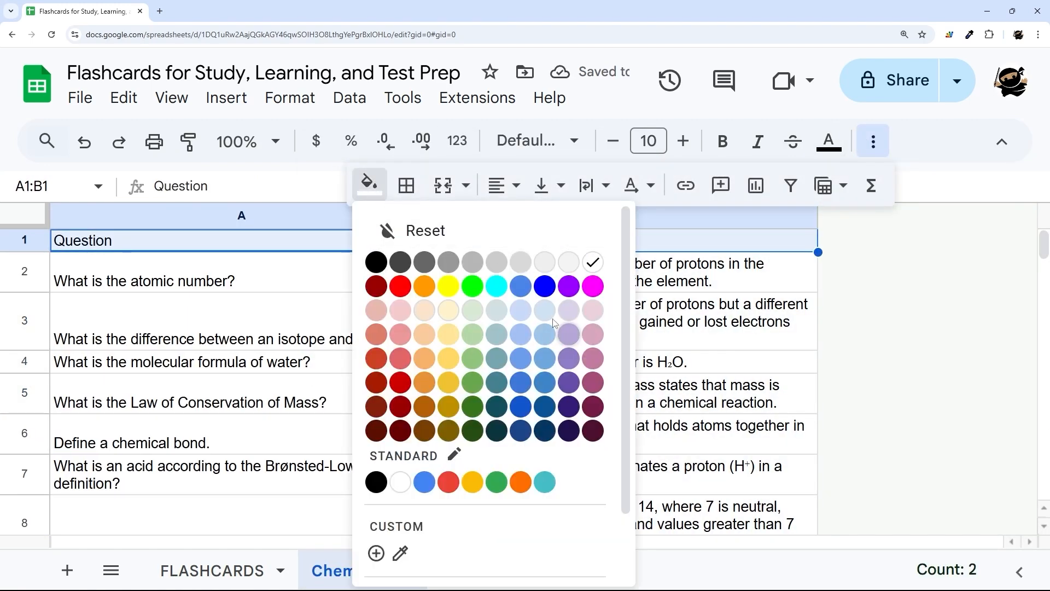
pyautogui.click(545, 392)
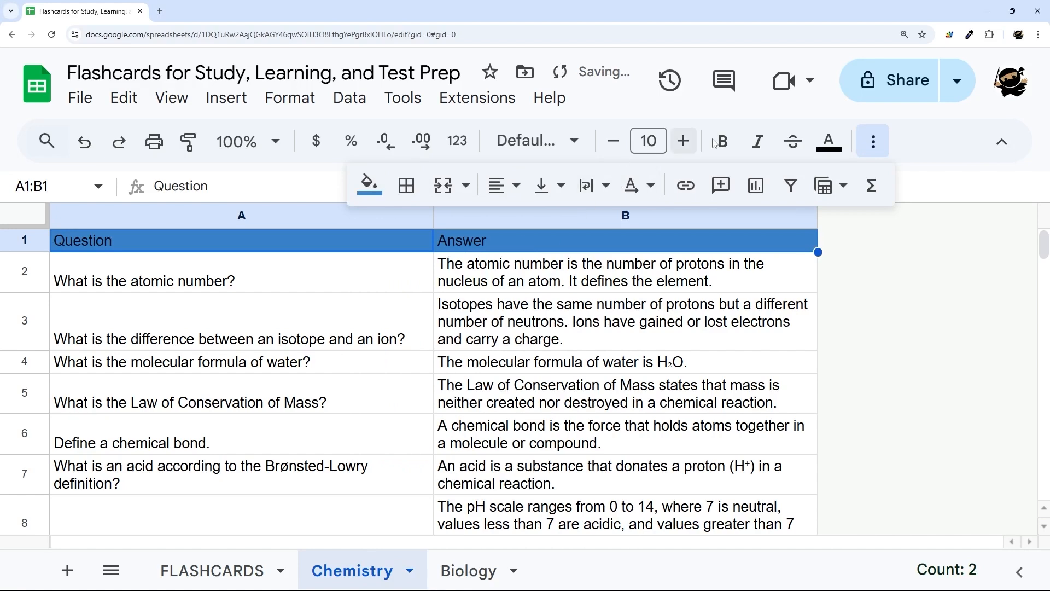
pyautogui.click(837, 145)
pyautogui.click(816, 218)
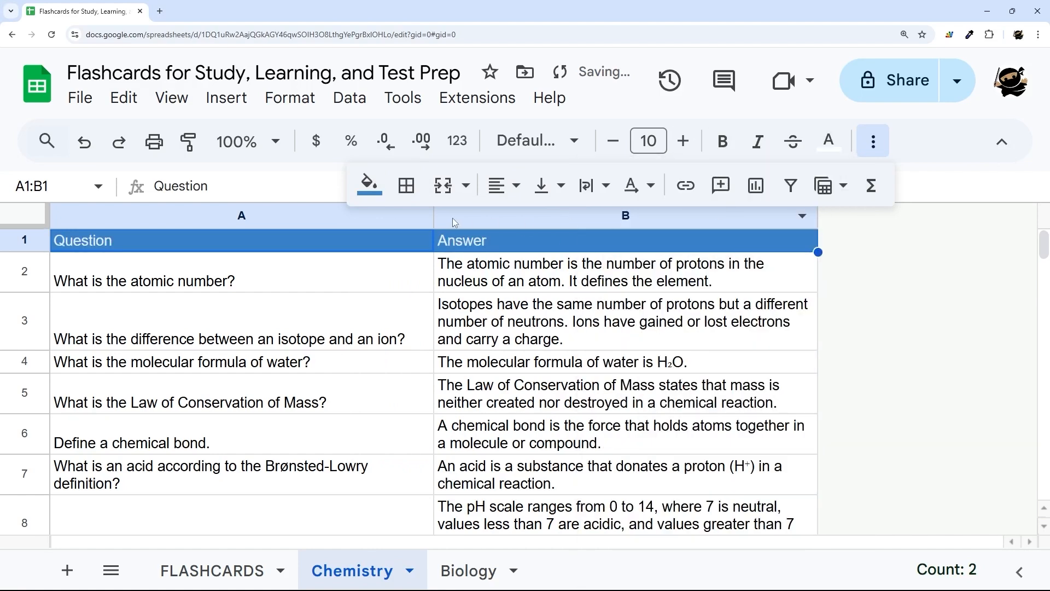
# Step: Format the headers in A1:B1 as bold Montserrat at font size 11
pyautogui.click(723, 141)
pyautogui.click(683, 141)
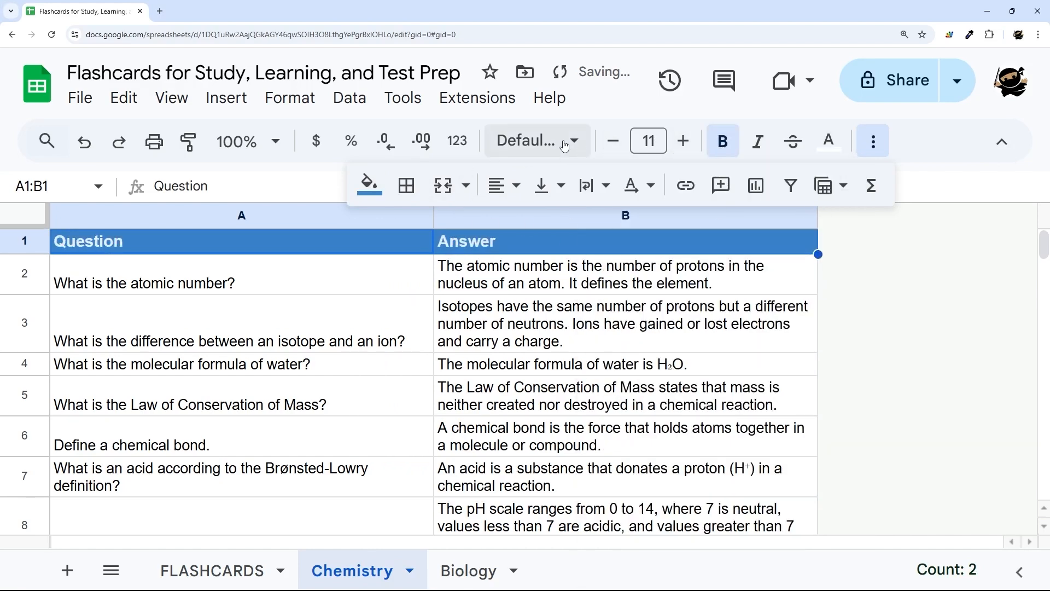
pyautogui.click(565, 145)
pyautogui.click(527, 355)
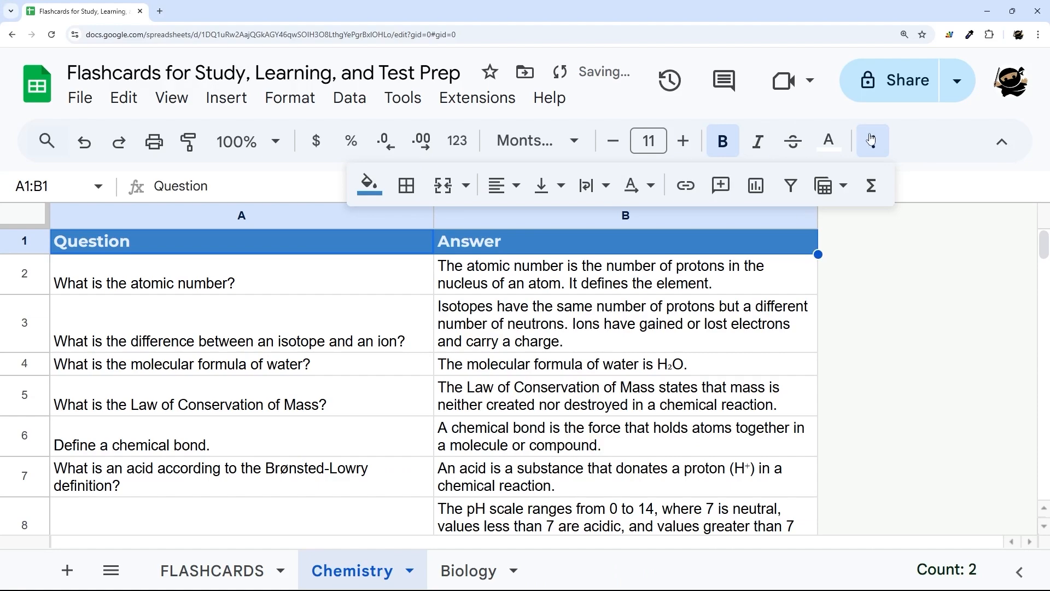
pyautogui.click(370, 269)
# Step: Delete the empty rows 27 to 1000 below the last question on the Chemistry sheet
pyautogui.scroll(-5, 257, 327)
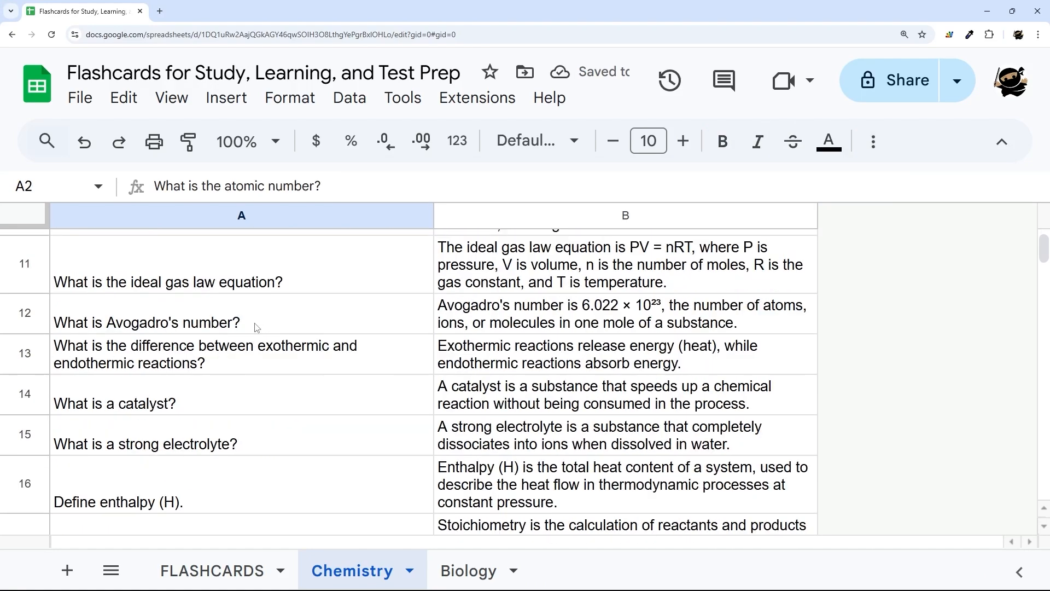
pyautogui.scroll(-6, 257, 328)
pyautogui.click(37, 450)
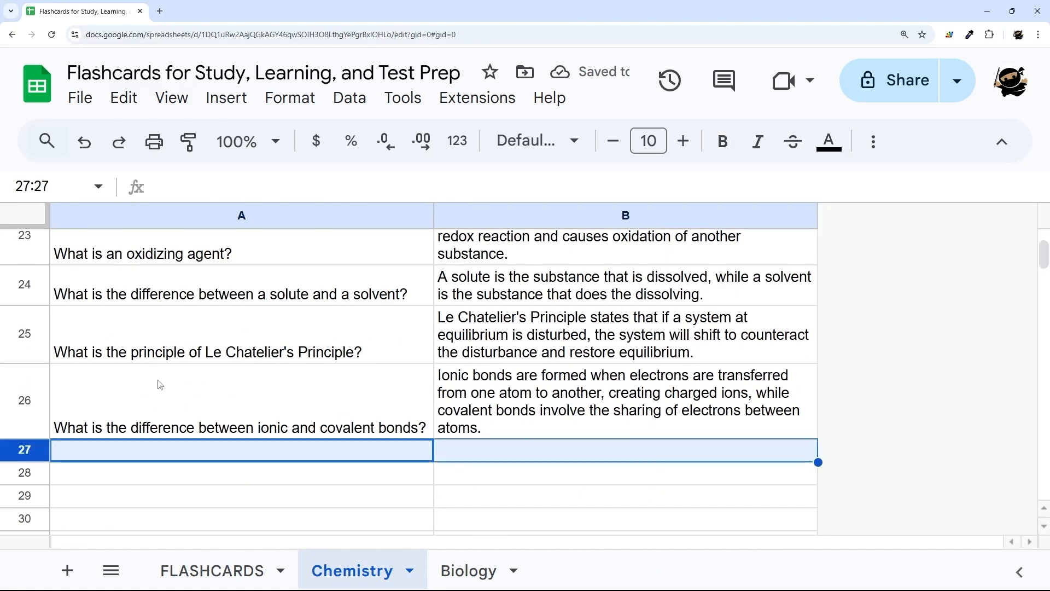
pyautogui.scroll(-20, 157, 387)
pyautogui.scroll(-10, 156, 383)
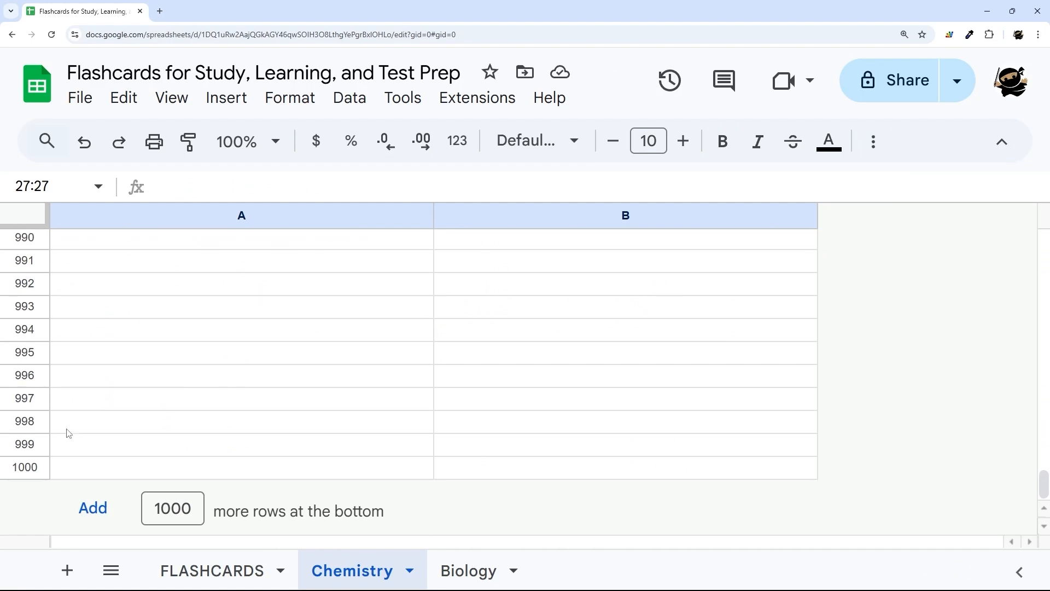
pyautogui.keyDown('shift'); pyautogui.click(33, 476); pyautogui.keyUp('shift')
pyautogui.rightClick(33, 476)
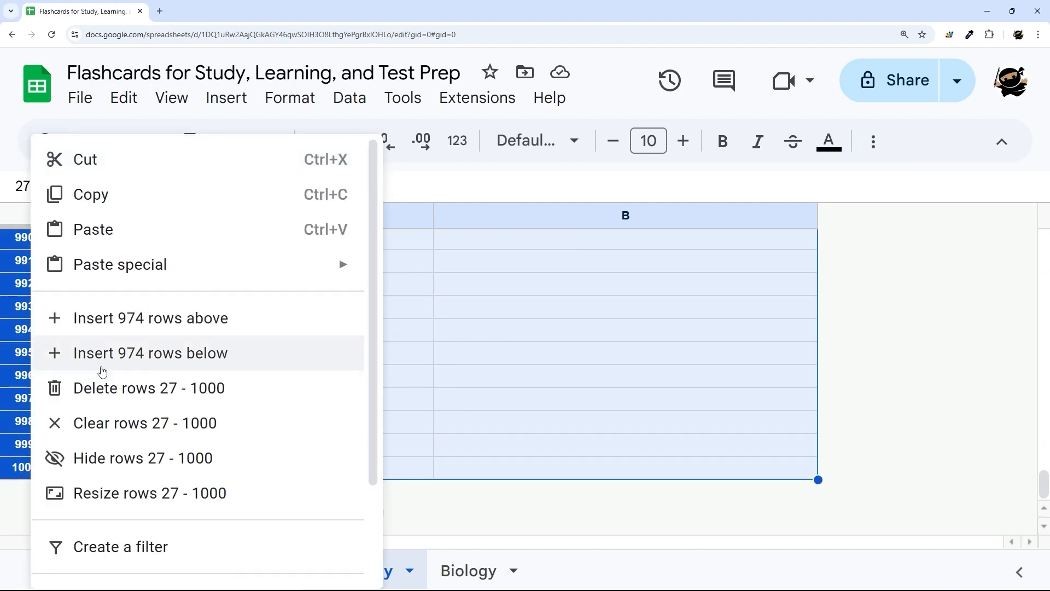
pyautogui.click(118, 387)
pyautogui.scroll(10, 202, 391)
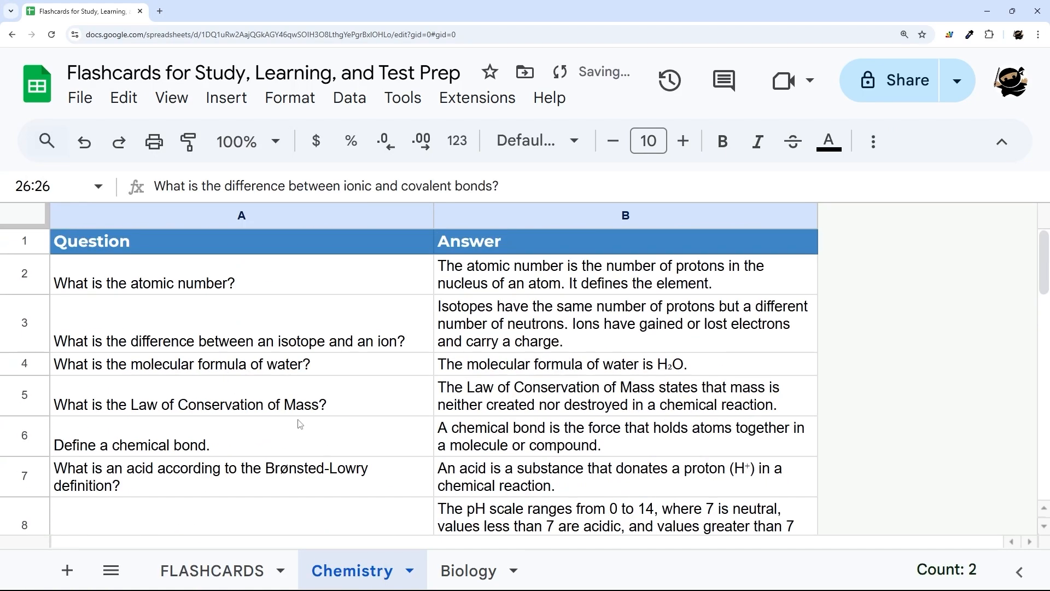
# Step: Copy the formatting of the entire Chemistry sheet onto the entire Biology sheet with Paint format
pyautogui.click(46, 219)
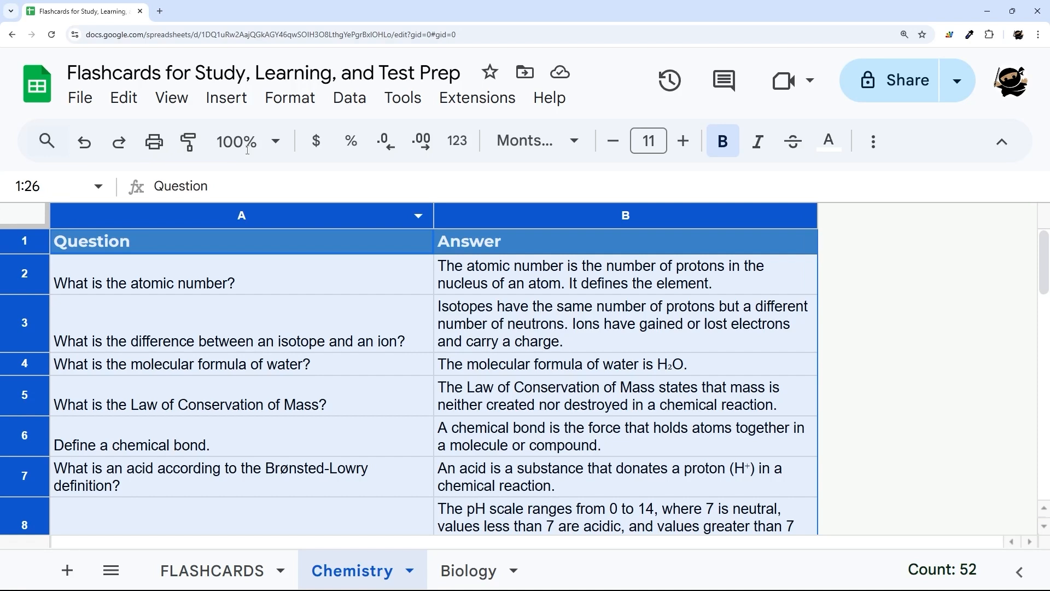
pyautogui.click(189, 141)
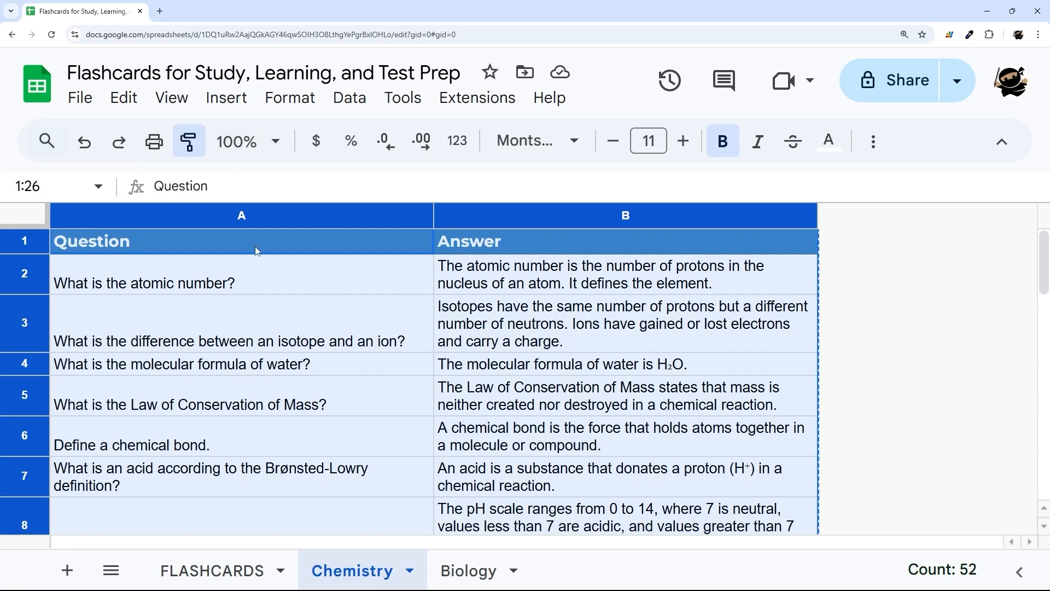
pyautogui.click(447, 571)
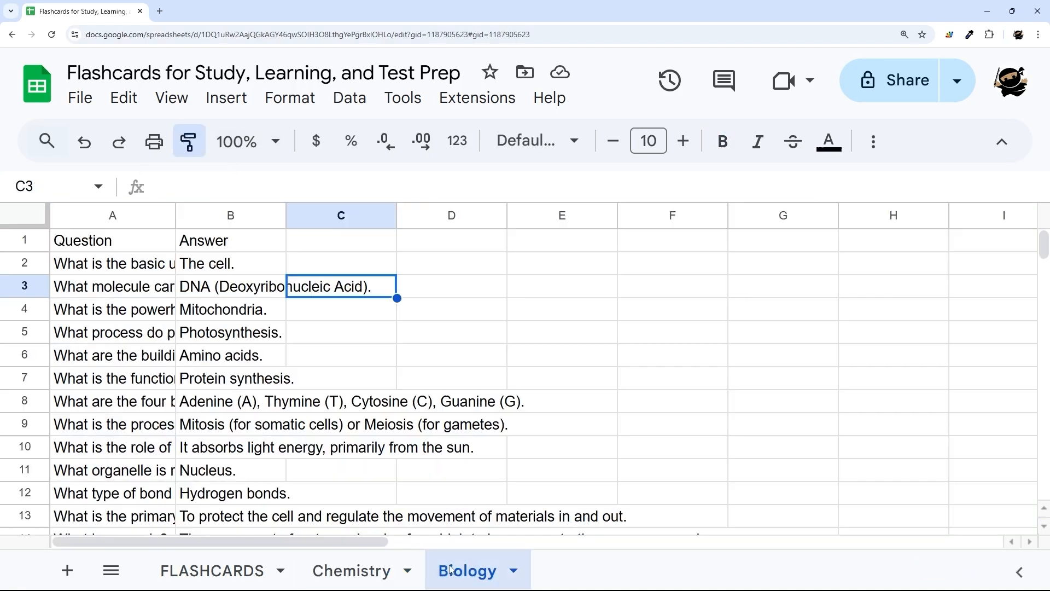
pyautogui.click(32, 215)
pyautogui.click(534, 389)
# Step: Delete all the empty columns after column B on the Biology sheet
pyautogui.click(854, 211)
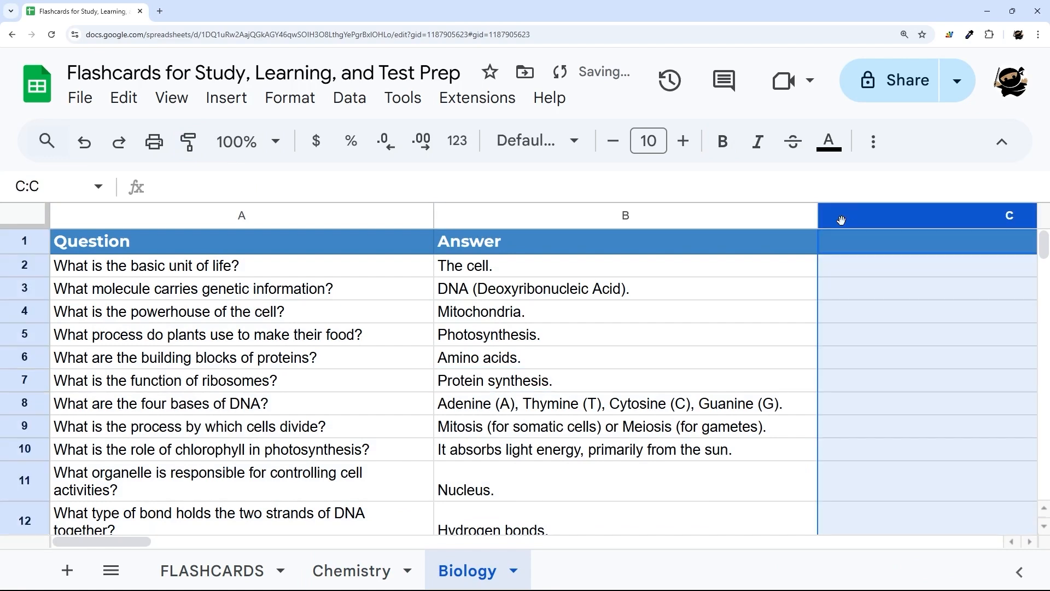
pyautogui.moveTo(129, 541); pyautogui.dragTo(979, 541)
pyautogui.keyDown('shift'); pyautogui.click(971, 221); pyautogui.keyUp('shift')
pyautogui.rightClick(971, 222)
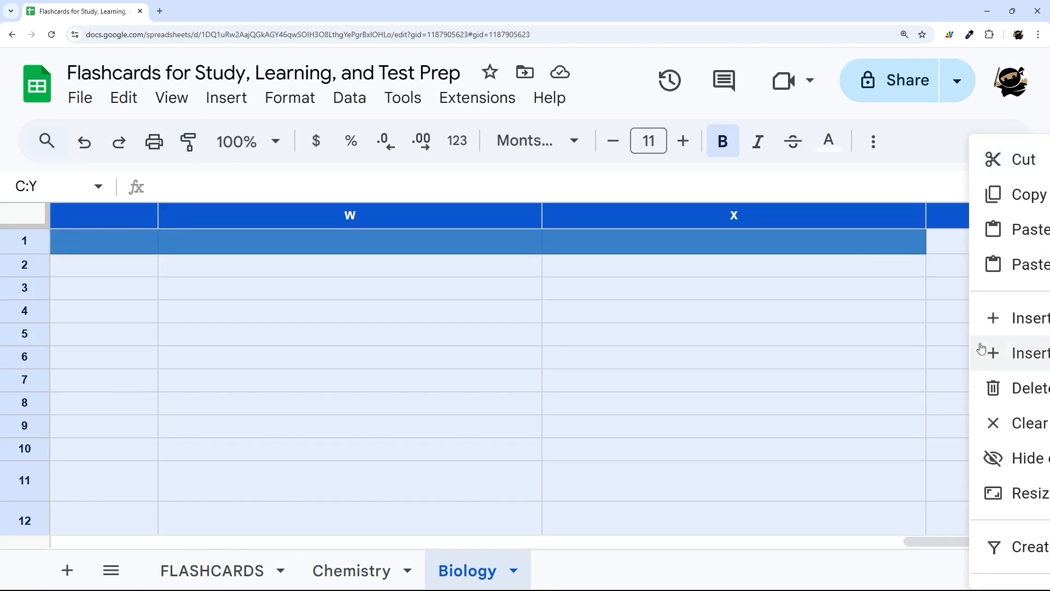
pyautogui.click(1012, 387)
# Step: Delete the empty rows 27 to 1000 below the last question on the Biology sheet
pyautogui.scroll(-10, 338, 357)
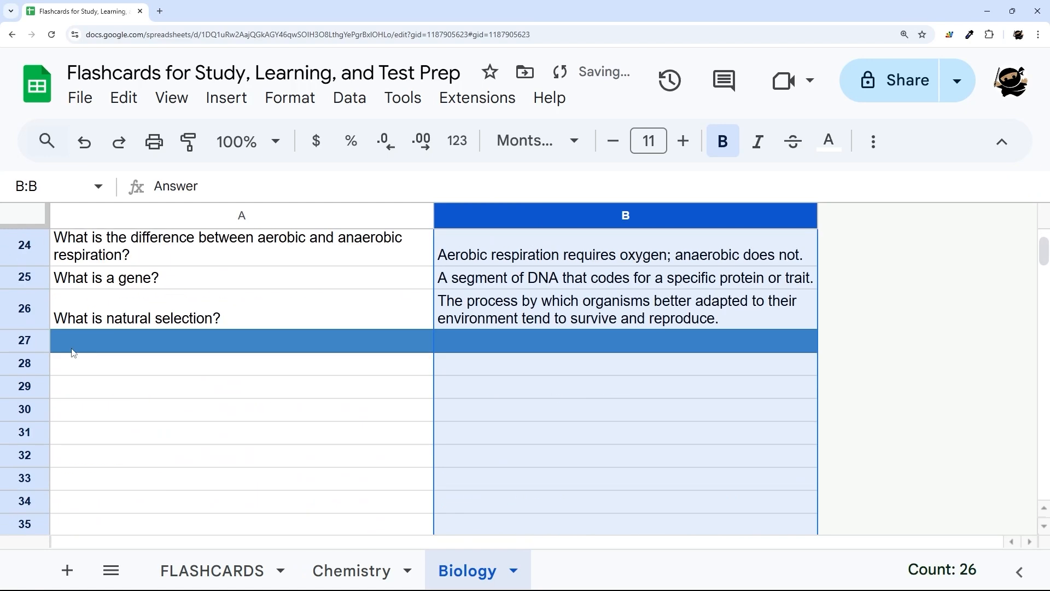
pyautogui.click(29, 340)
pyautogui.scroll(-20, 532, 349)
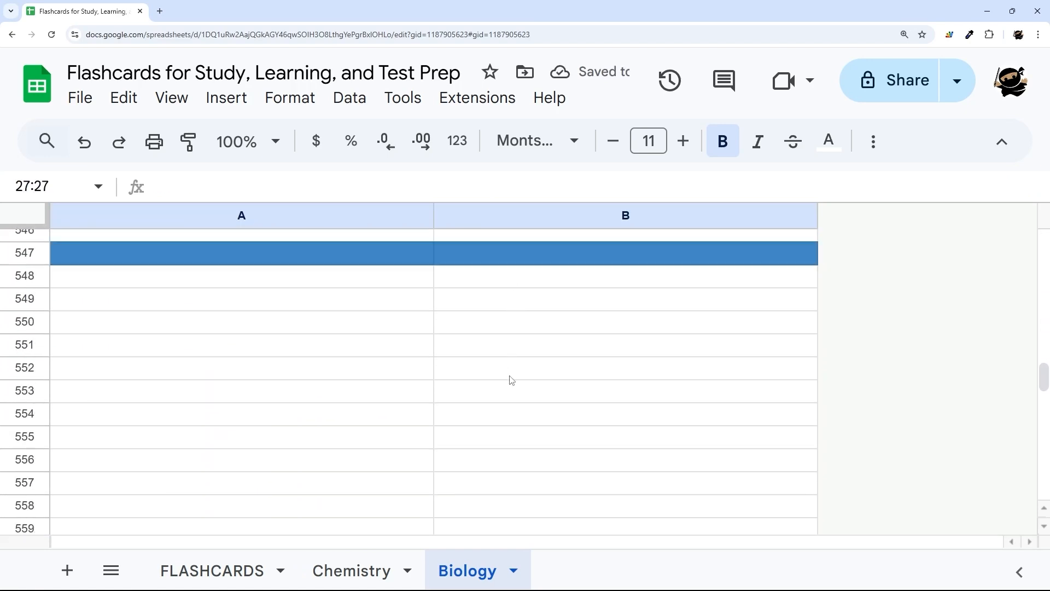
pyautogui.scroll(-20, 504, 373)
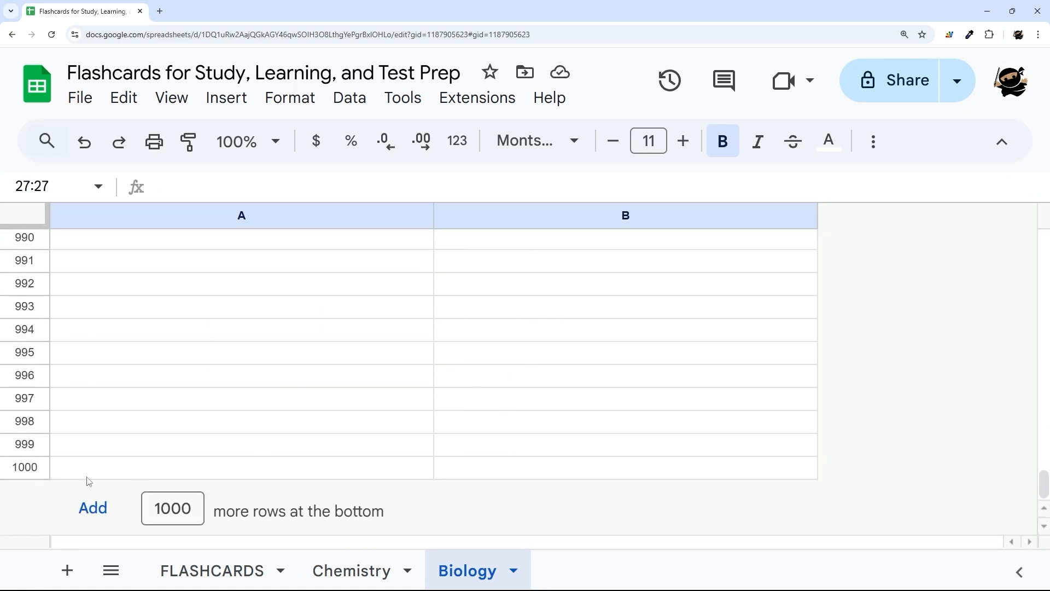
pyautogui.keyDown('shift'); pyautogui.click(33, 471); pyautogui.keyUp('shift')
pyautogui.rightClick(33, 471)
pyautogui.click(94, 387)
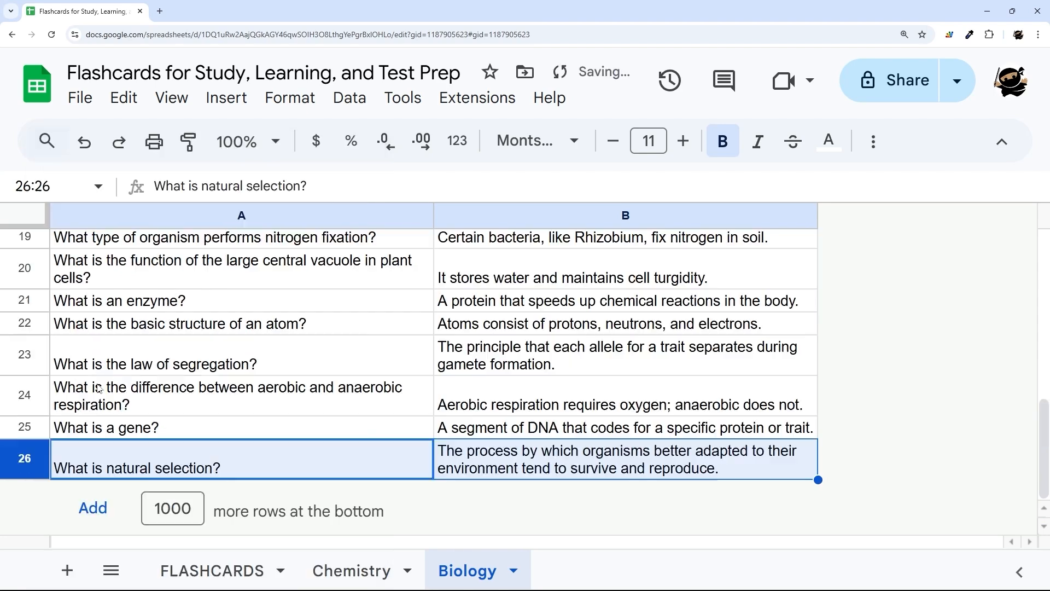
# Step: Freeze the header row on both the Biology and Chemistry sheets
pyautogui.scroll(2, 126, 395)
pyautogui.scroll(5, 126, 395)
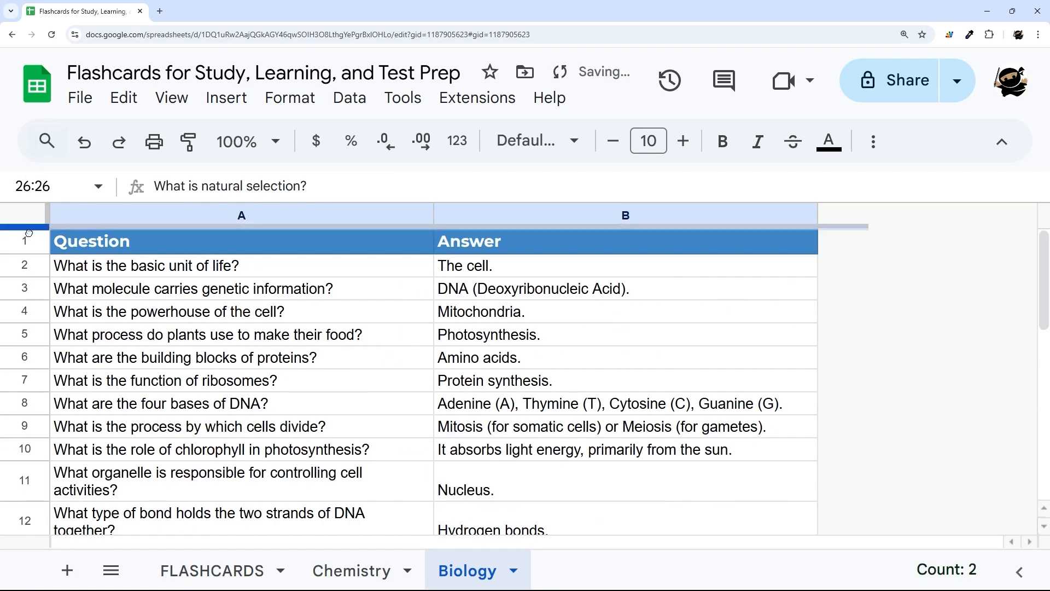
pyautogui.click(378, 571)
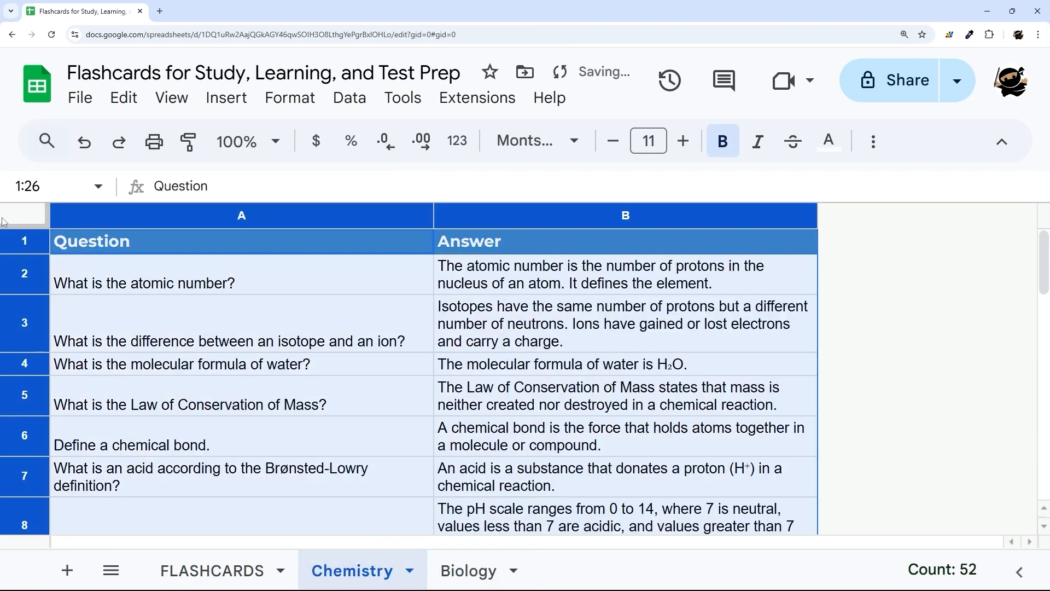
pyautogui.click(109, 242)
pyautogui.moveTo(26, 226); pyautogui.dragTo(26, 255)
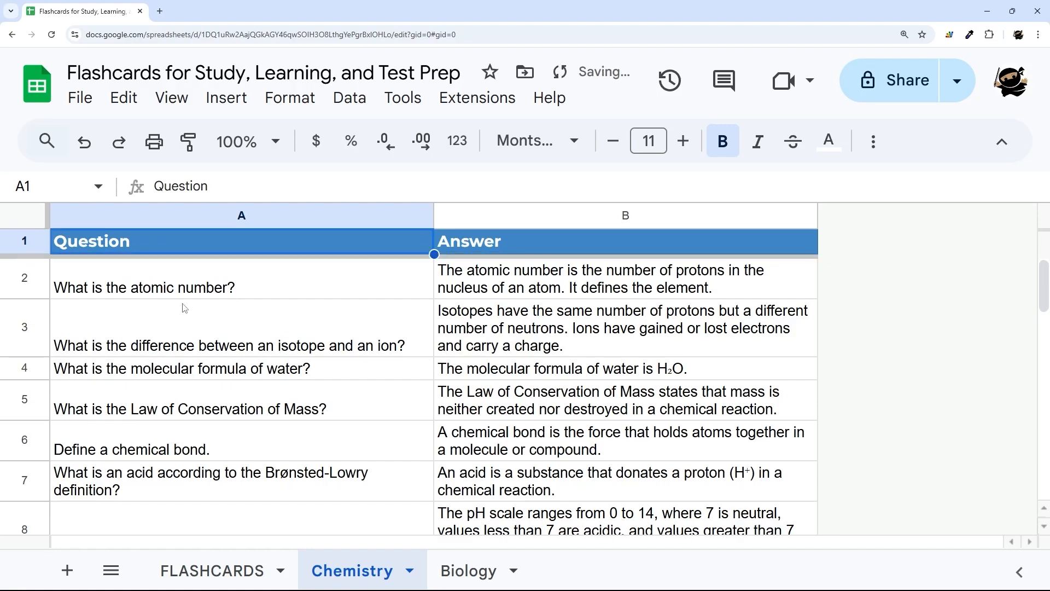
pyautogui.scroll(-9, 183, 306)
pyautogui.scroll(-5, 183, 307)
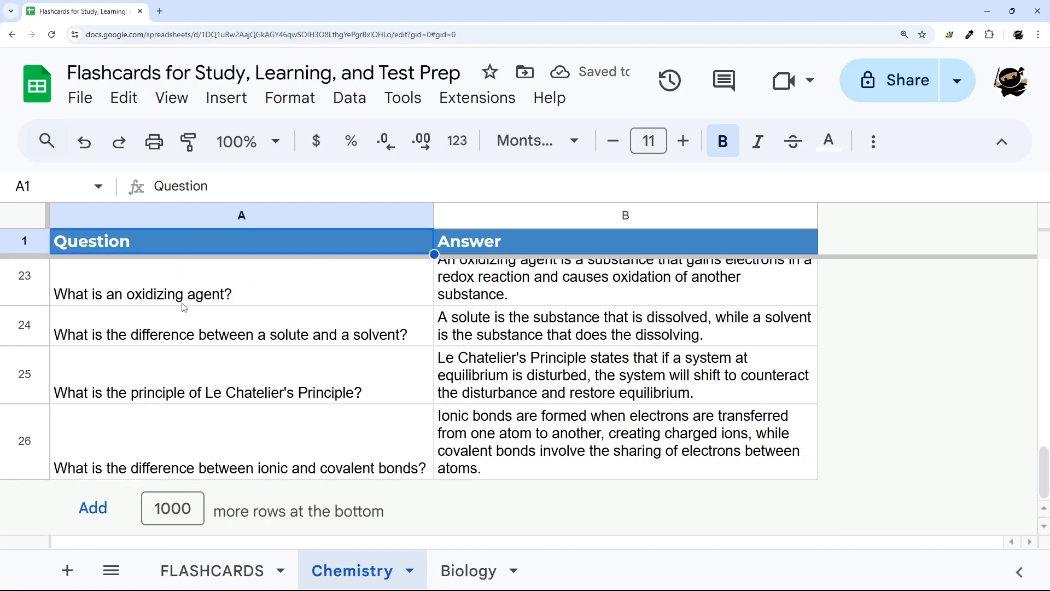
pyautogui.scroll(15, 184, 306)
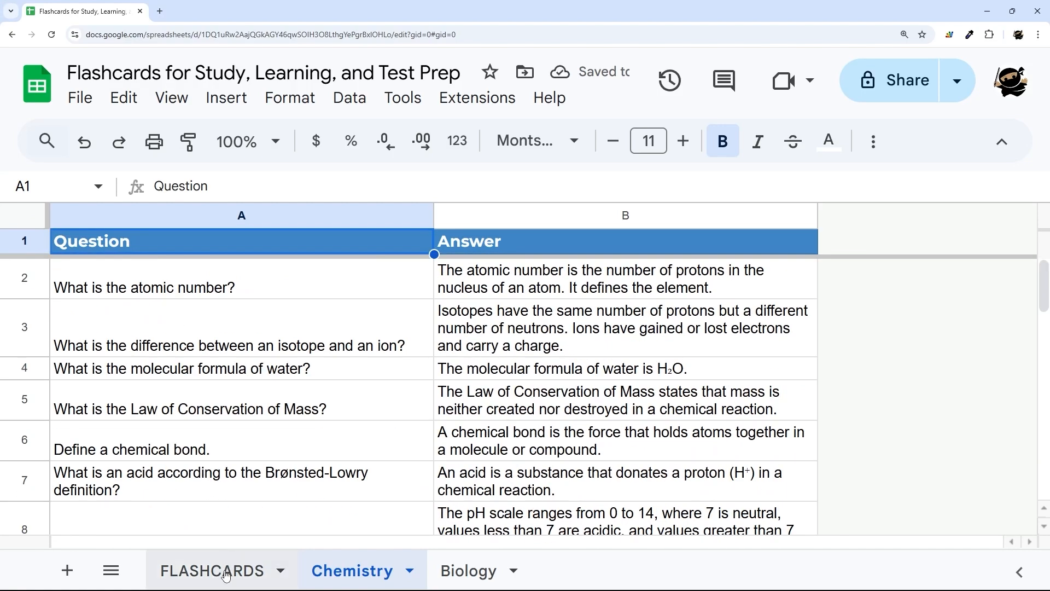
# Step: Set the vertical alignment of all cells on the Chemistry sheet to middle
pyautogui.click(25, 215)
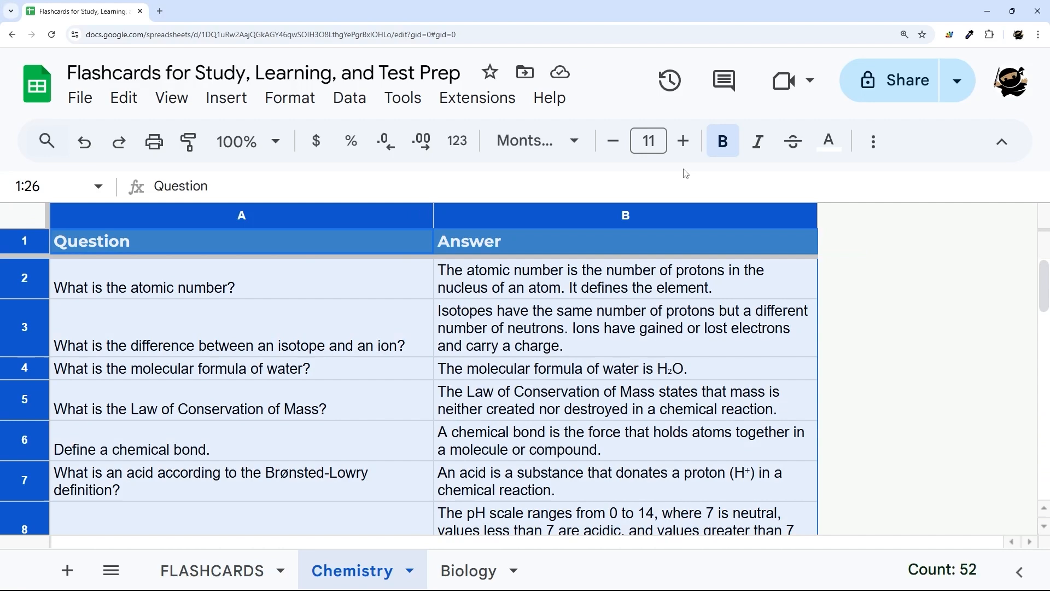
pyautogui.click(874, 141)
pyautogui.click(542, 185)
pyautogui.click(582, 228)
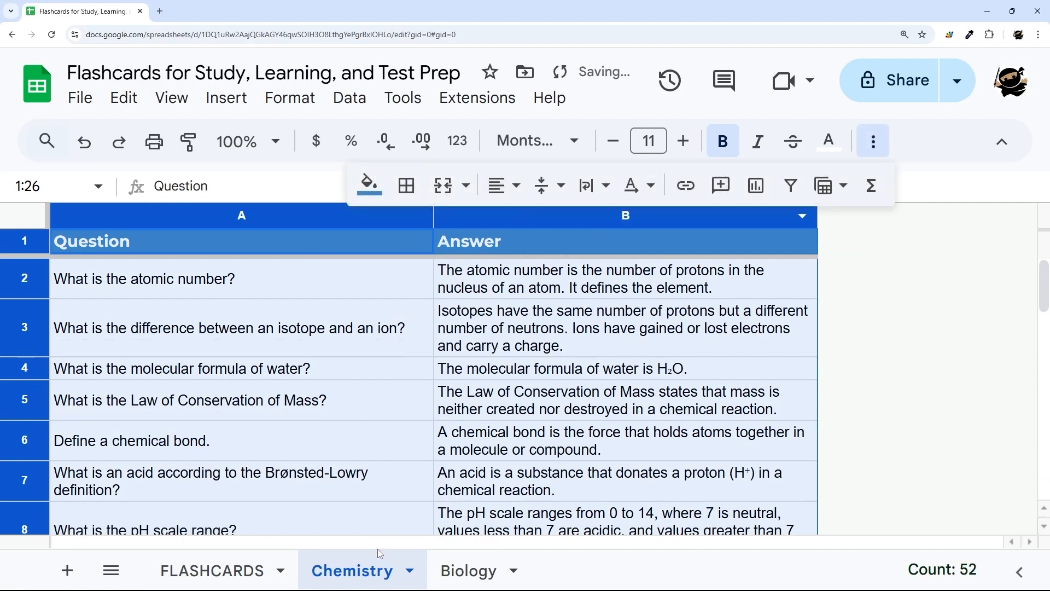
# Step: Set all cells on the Biology sheet to middle vertical alignment and turn on text wrapping for them
pyautogui.click(467, 570)
pyautogui.click(43, 215)
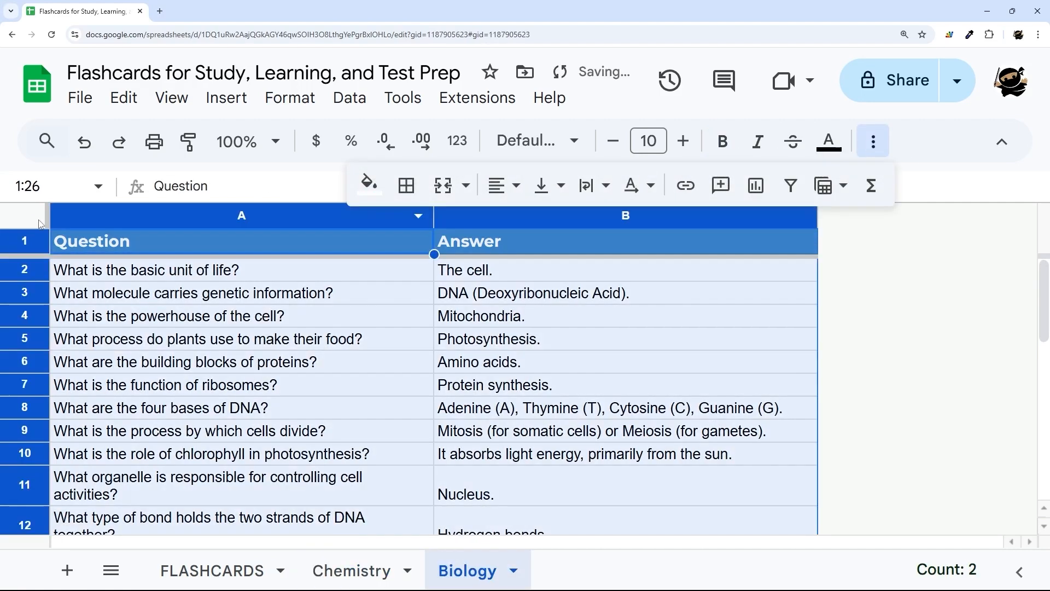
pyautogui.click(543, 187)
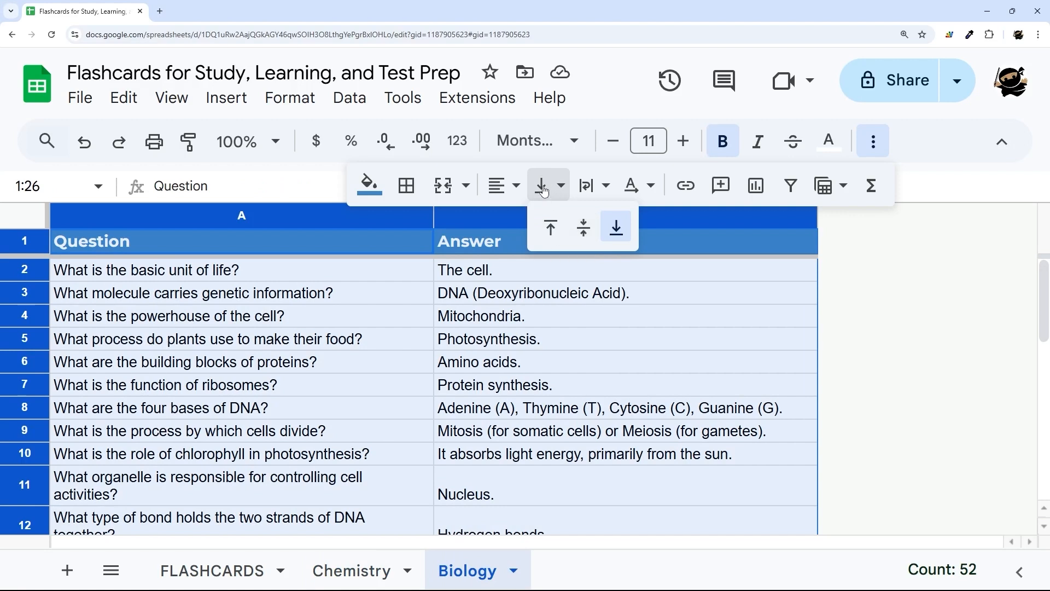
pyautogui.click(584, 228)
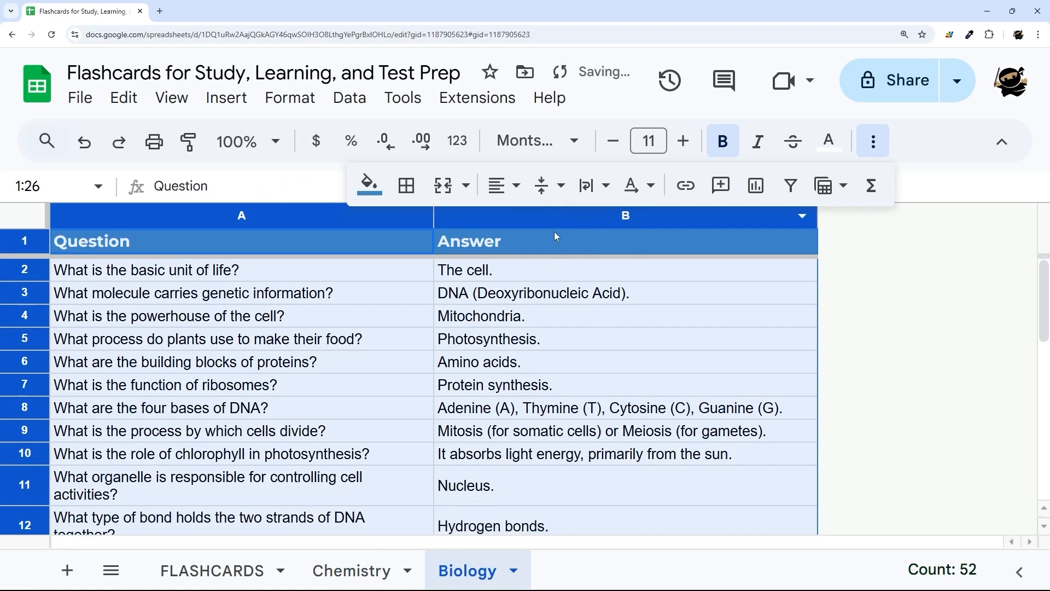
pyautogui.click(587, 185)
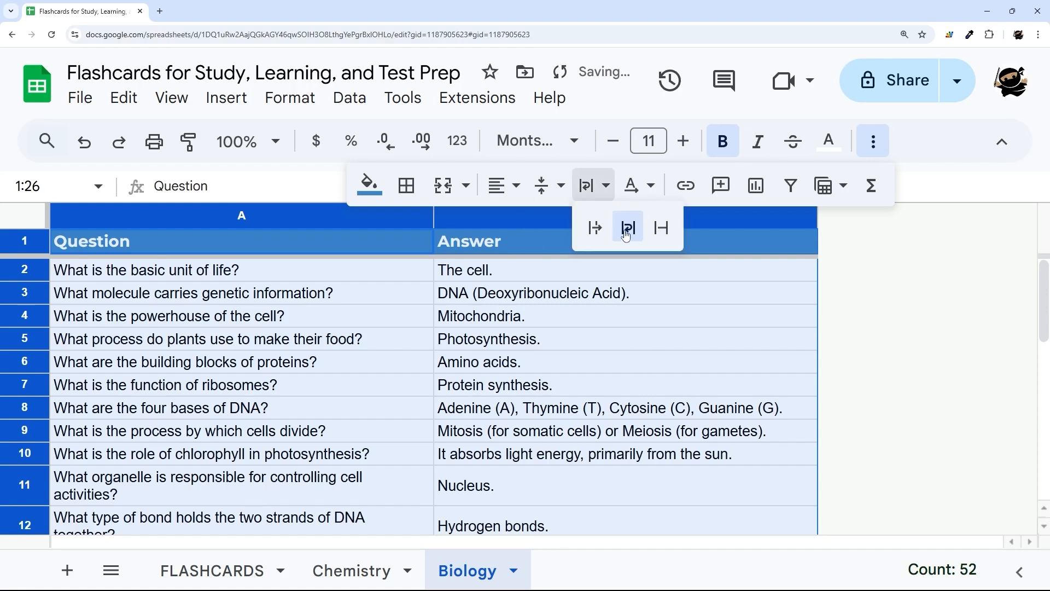
pyautogui.click(629, 227)
pyautogui.click(363, 368)
pyautogui.scroll(-5, 363, 368)
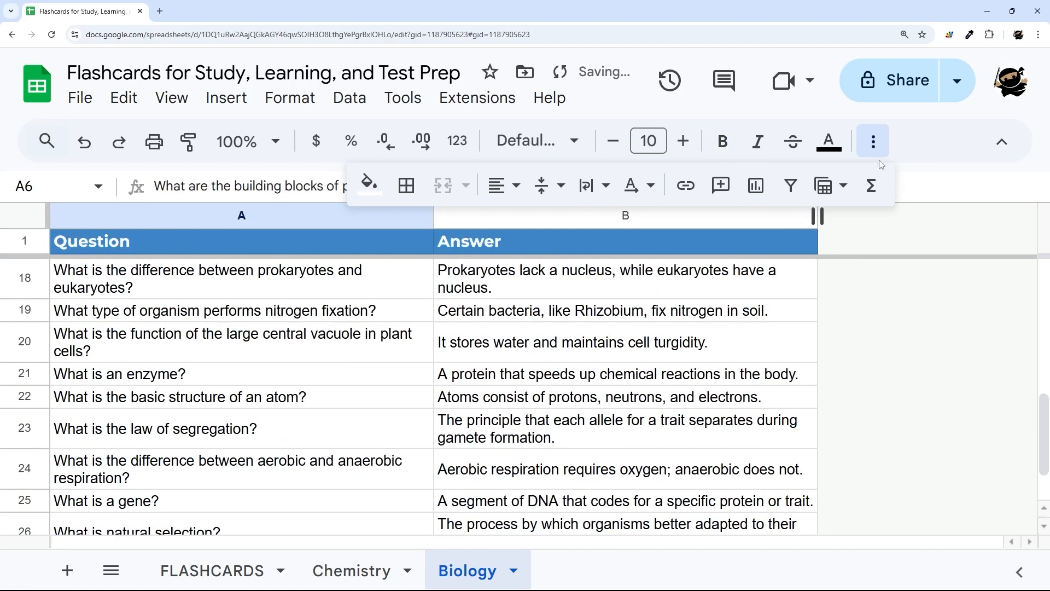
pyautogui.scroll(-3, 219, 432)
# Step: Enter the formula =index(Chemistry!A2:A26,4) in cell C6 of the FLASHCARDS sheet to pull in a Chemistry question
pyautogui.click(209, 570)
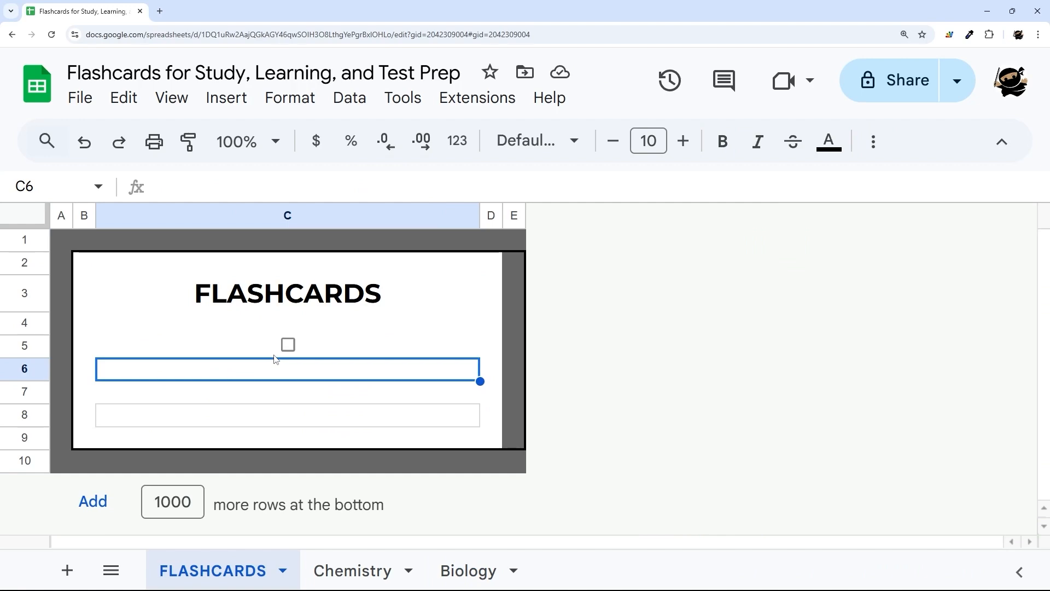
pyautogui.click(353, 571)
pyautogui.click(225, 329)
pyautogui.scroll(-2, 225, 332)
pyautogui.scroll(-5, 225, 332)
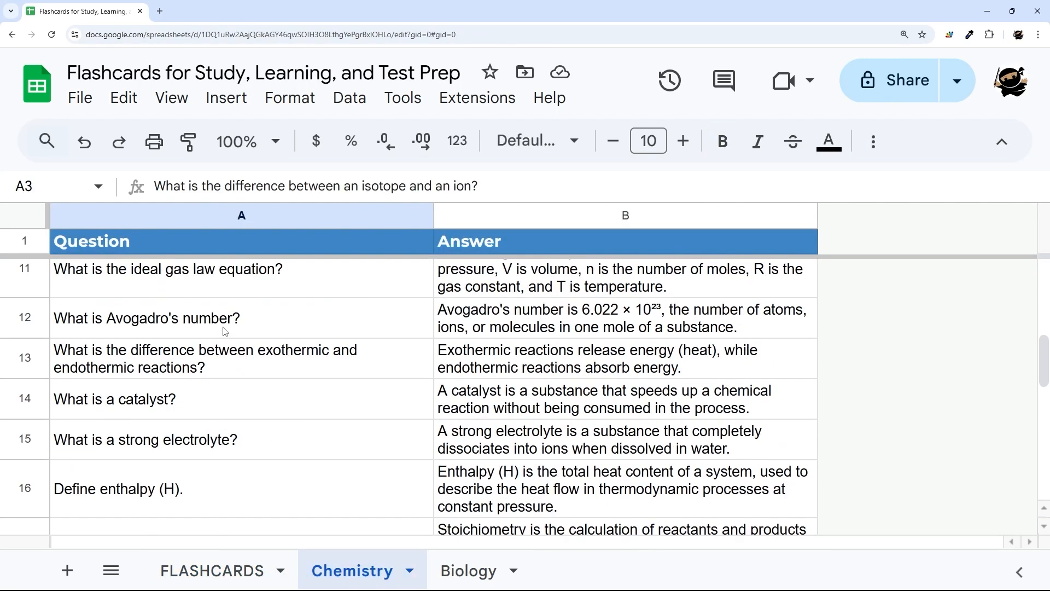
pyautogui.scroll(6, 224, 331)
pyautogui.click(193, 573)
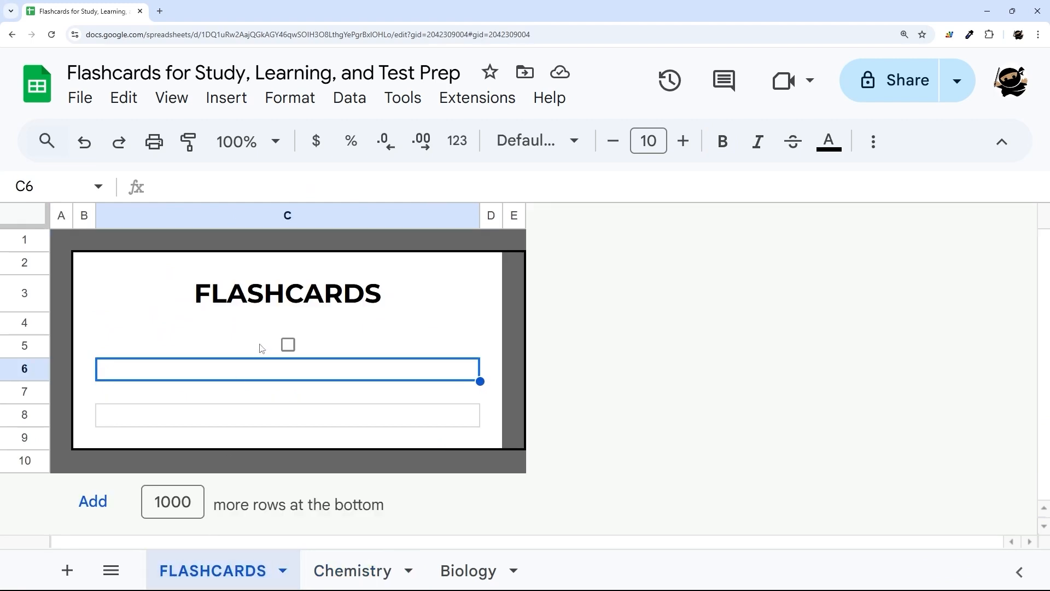
pyautogui.write('=index(')
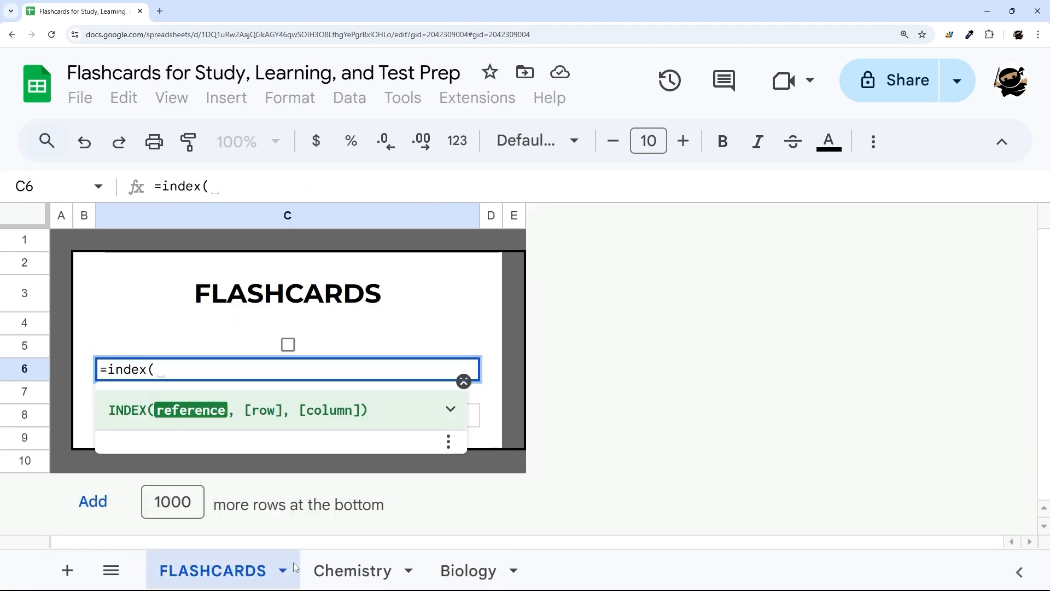
pyautogui.click(331, 573)
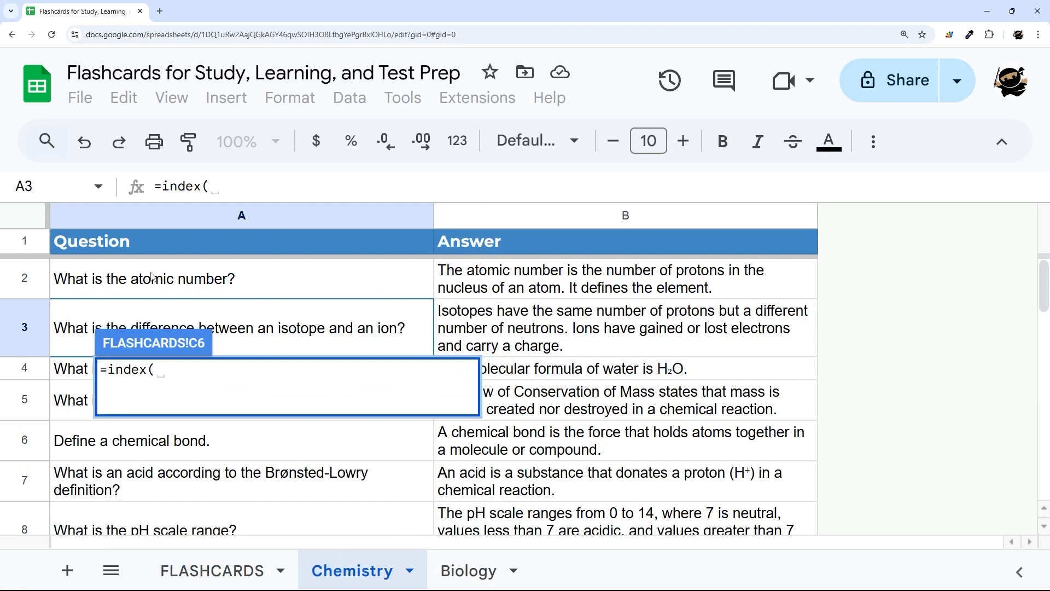
pyautogui.moveTo(153, 275); pyautogui.dragTo(172, 535)
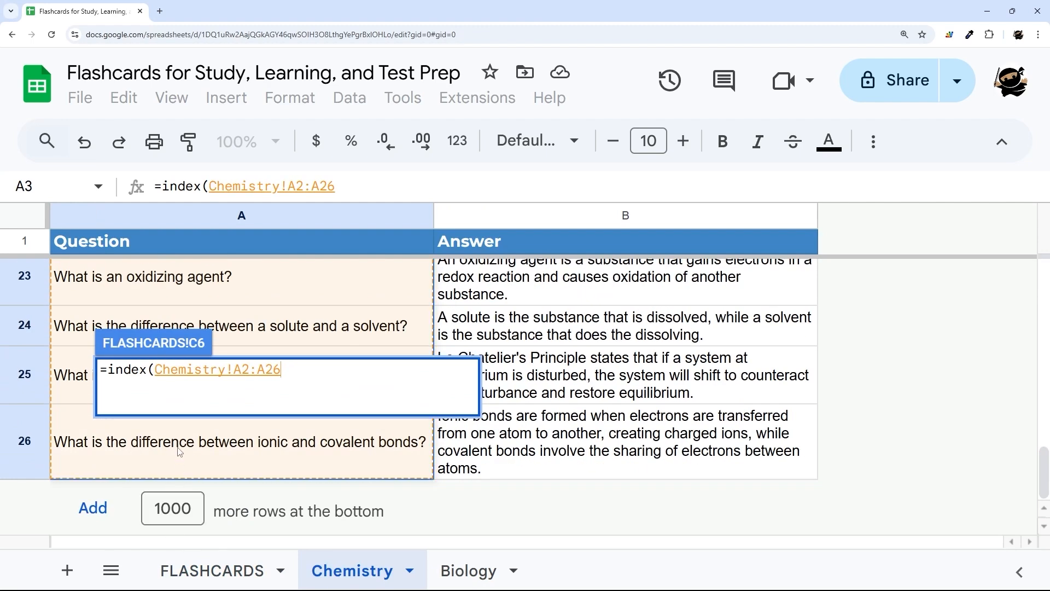
pyautogui.write(',4)')
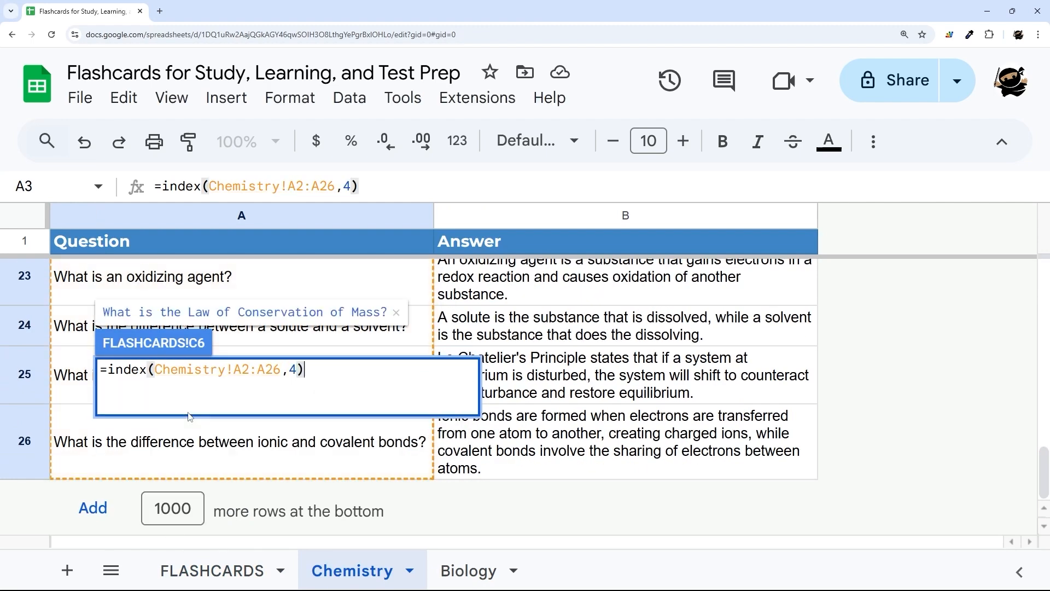
pyautogui.press('Return')
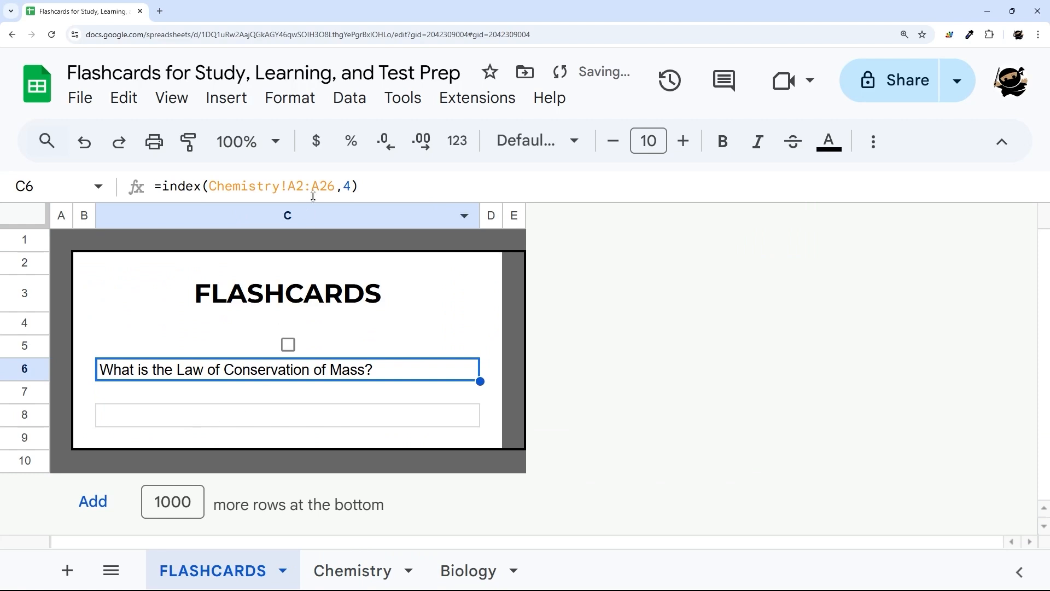
# Step: Change the row argument of the INDEX formula in C6 to 5
pyautogui.doubleClick(347, 186)
pyautogui.write('5')
pyautogui.press('Return')
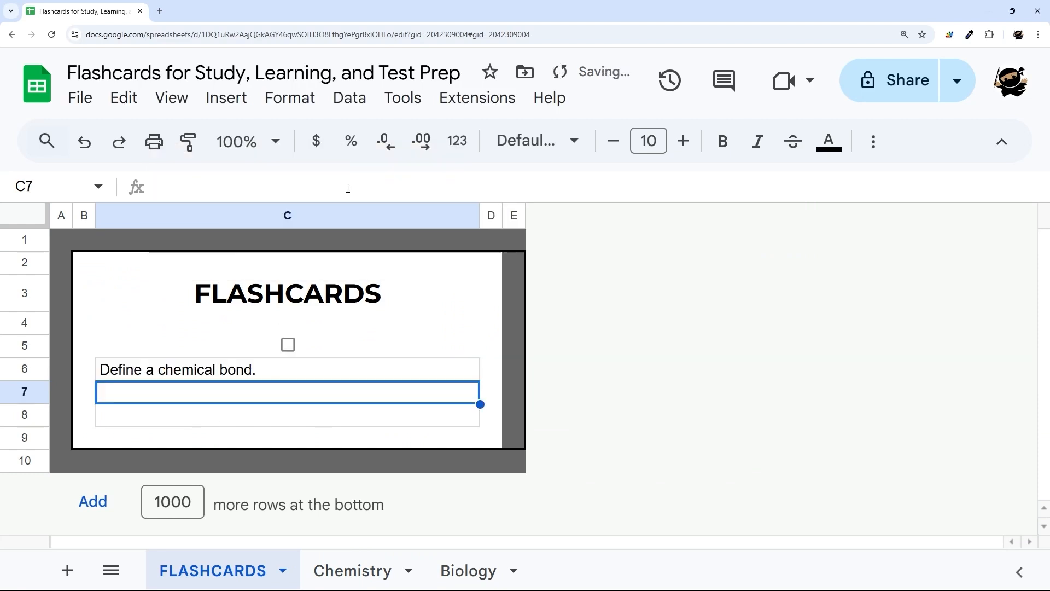
# Step: Set the row argument of the INDEX formula in C6 to 6
pyautogui.press('Up')
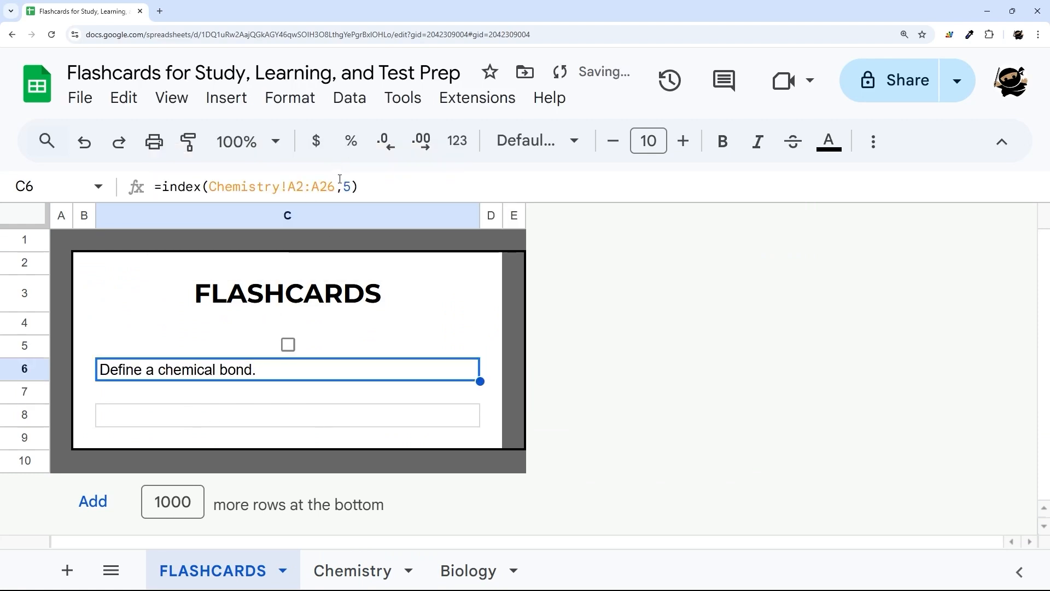
pyautogui.click(351, 187)
pyautogui.write('6')
pyautogui.press('Delete')
pyautogui.press('Return')
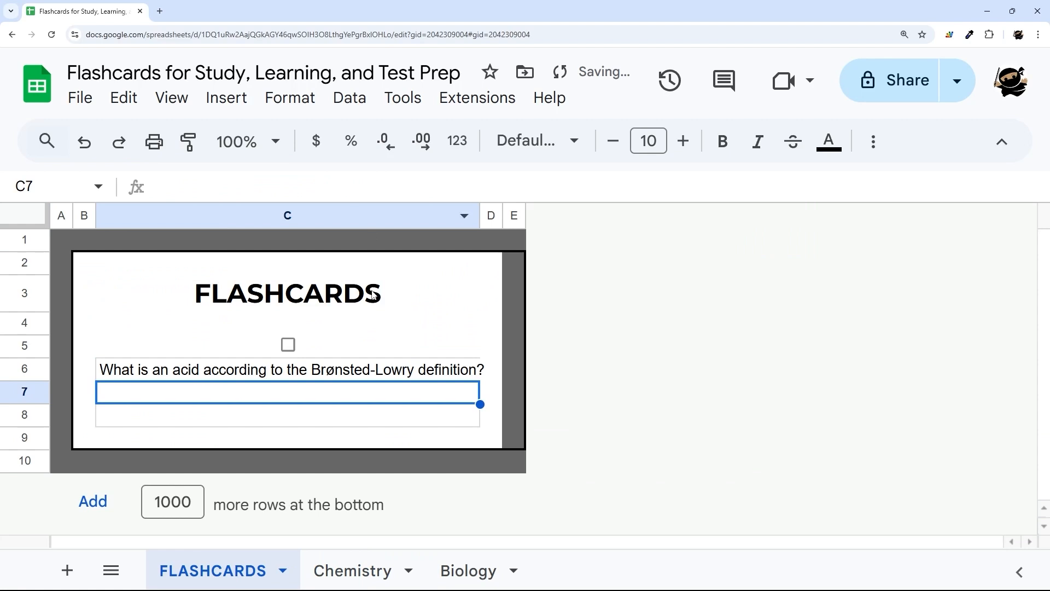
# Step: Replace the row argument of the INDEX formula in C6 with a RANDBETWEEN function whose low value is 1
pyautogui.click(331, 377)
pyautogui.doubleClick(346, 187)
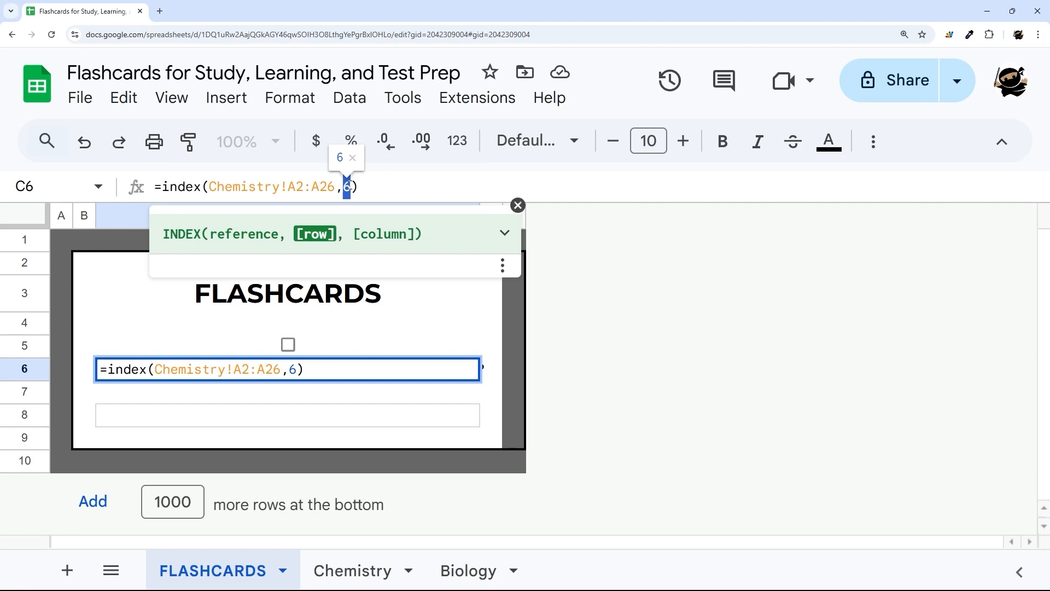
pyautogui.write('rand')
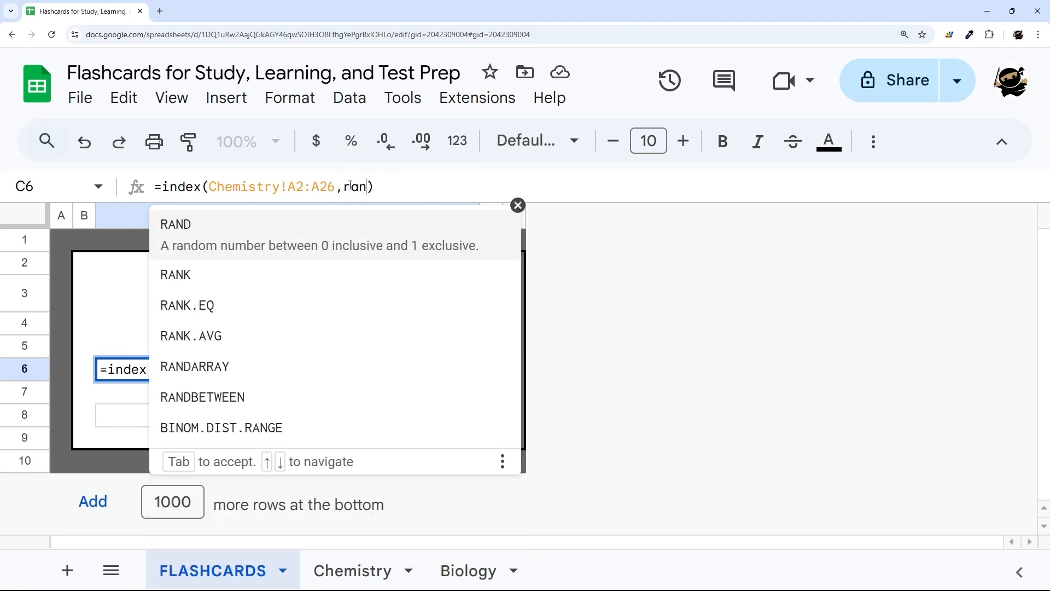
pyautogui.press('Down')
pyautogui.press('Down')
pyautogui.press('Tab')
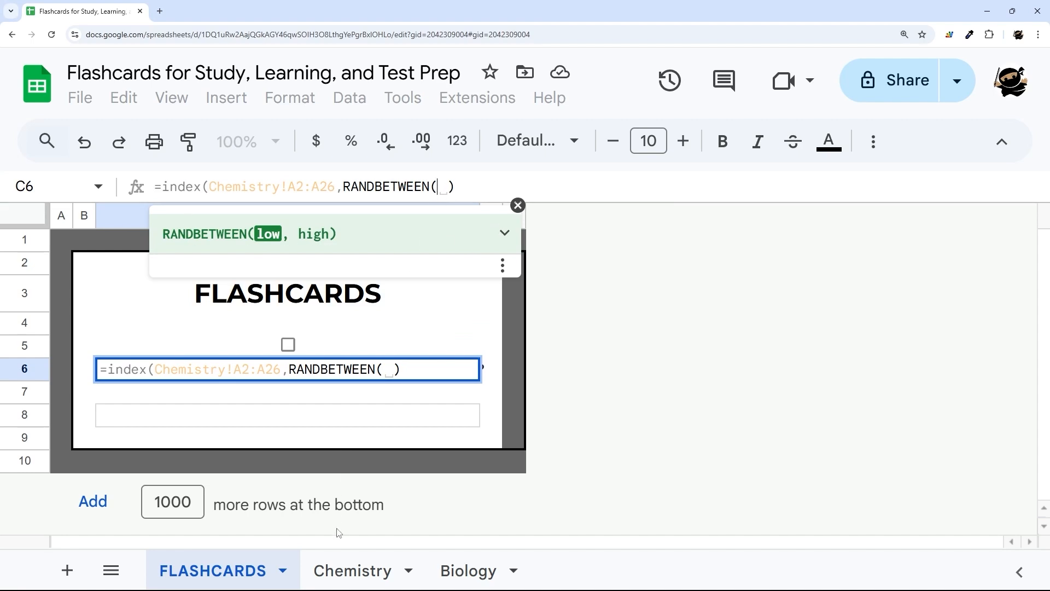
pyautogui.write('1,')
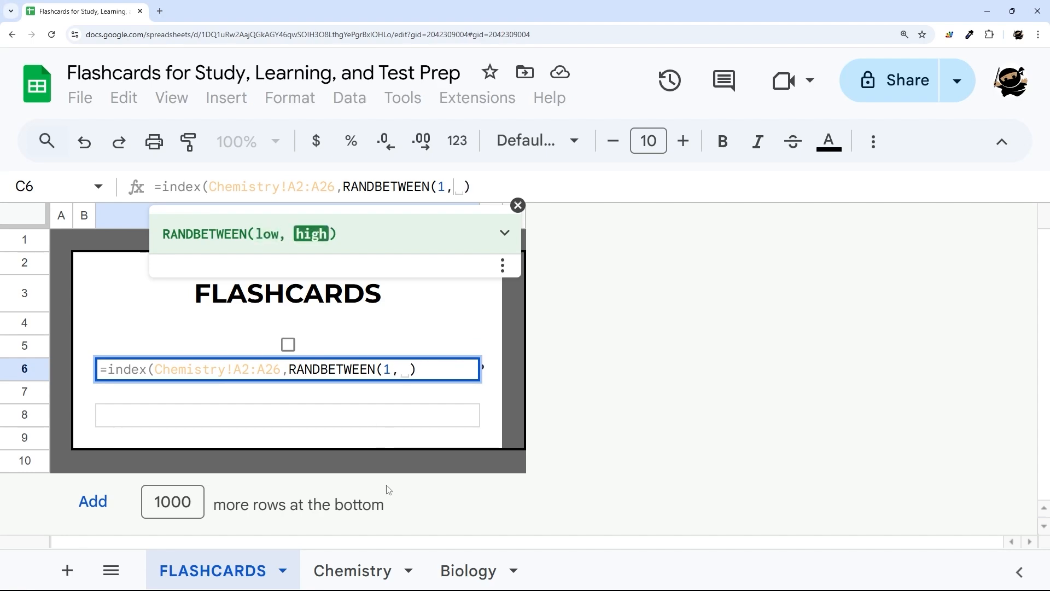
# Step: Use counta(Chemistry!A2:A26) as the high value of RANDBETWEEN, reusing the range from the INDEX reference
pyautogui.moveTo(213, 188); pyautogui.dragTo(335, 188)
pyautogui.hotkey('ctrl', 'c')
pyautogui.click(455, 187)
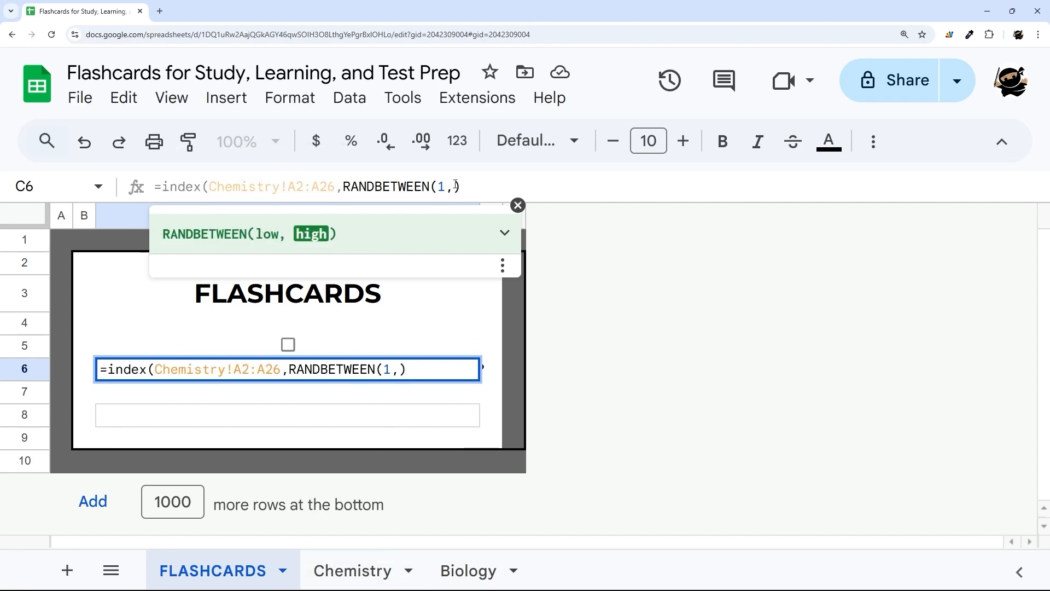
pyautogui.write('counta(')
pyautogui.hotkey('ctrl', 'v')
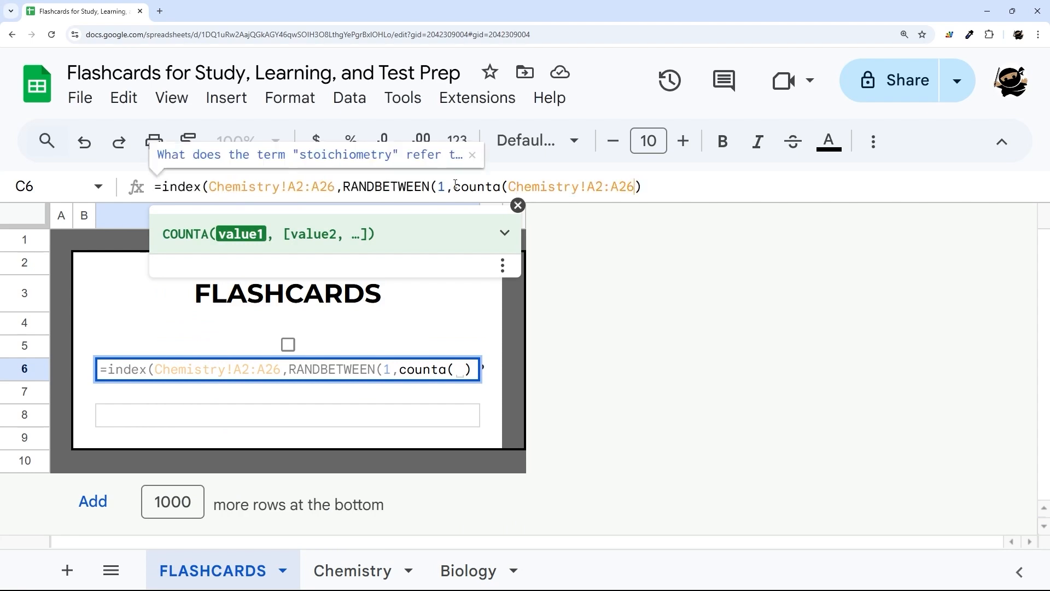
pyautogui.write(')')
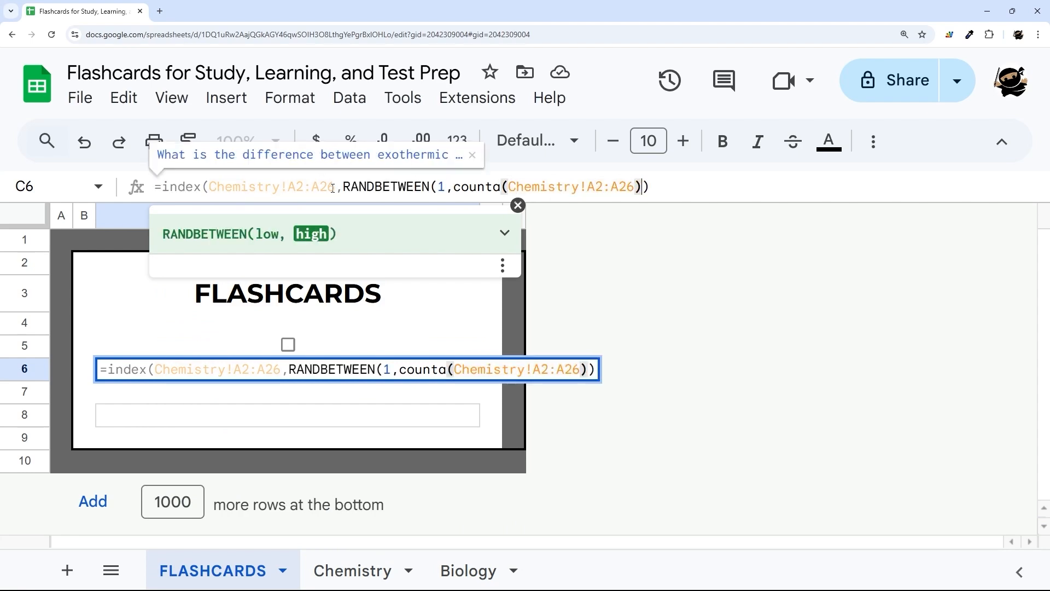
# Step: Make both ranges in the C6 formula open-ended as Chemistry!A2:A and enter the formula
pyautogui.click(333, 188)
pyautogui.press('BackSpace')
pyautogui.press('BackSpace')
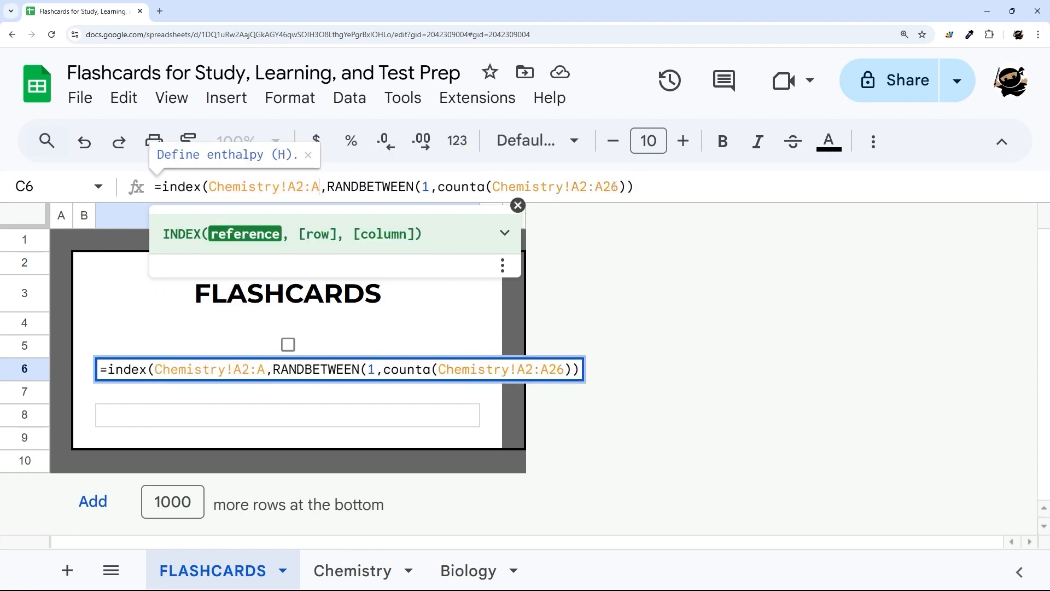
pyautogui.click(622, 187)
pyautogui.press('BackSpace')
pyautogui.press('BackSpace')
pyautogui.click(627, 185)
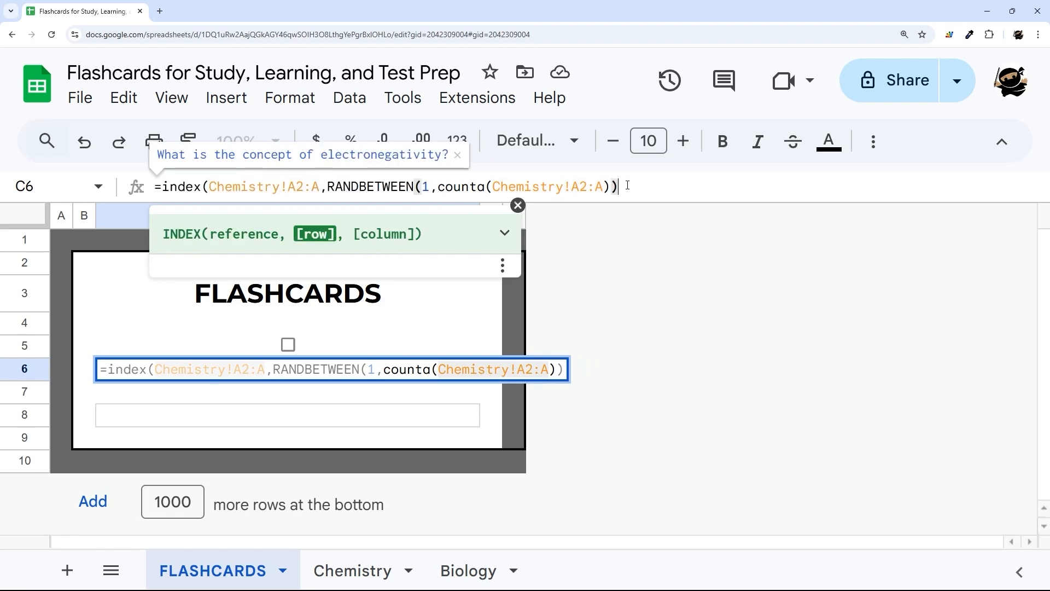
pyautogui.press('Return')
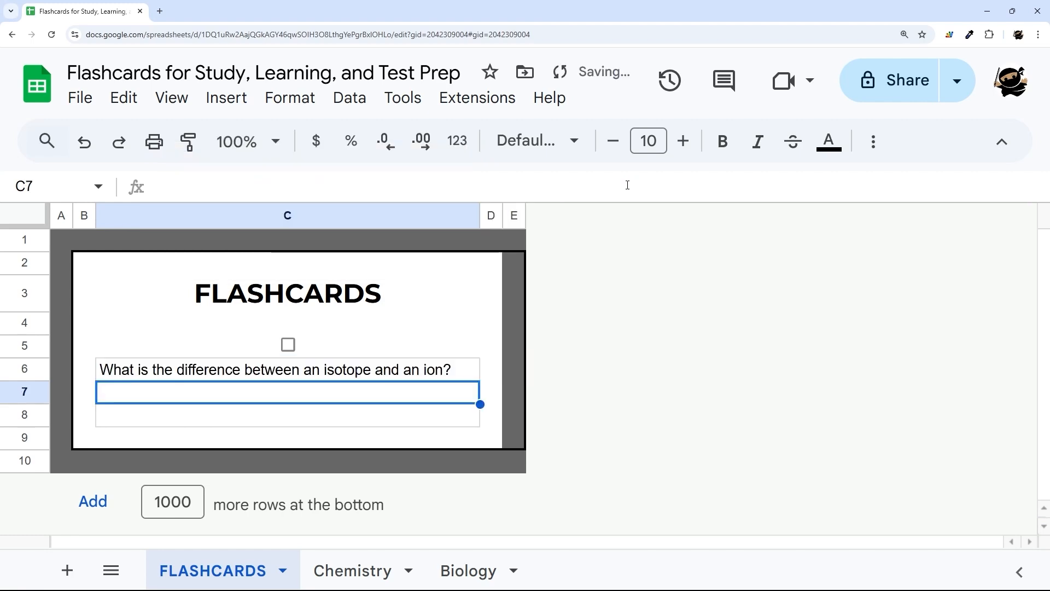
# Step: Toggle the checkbox in C5 several times to test whether C6 draws a new random question
pyautogui.click(333, 373)
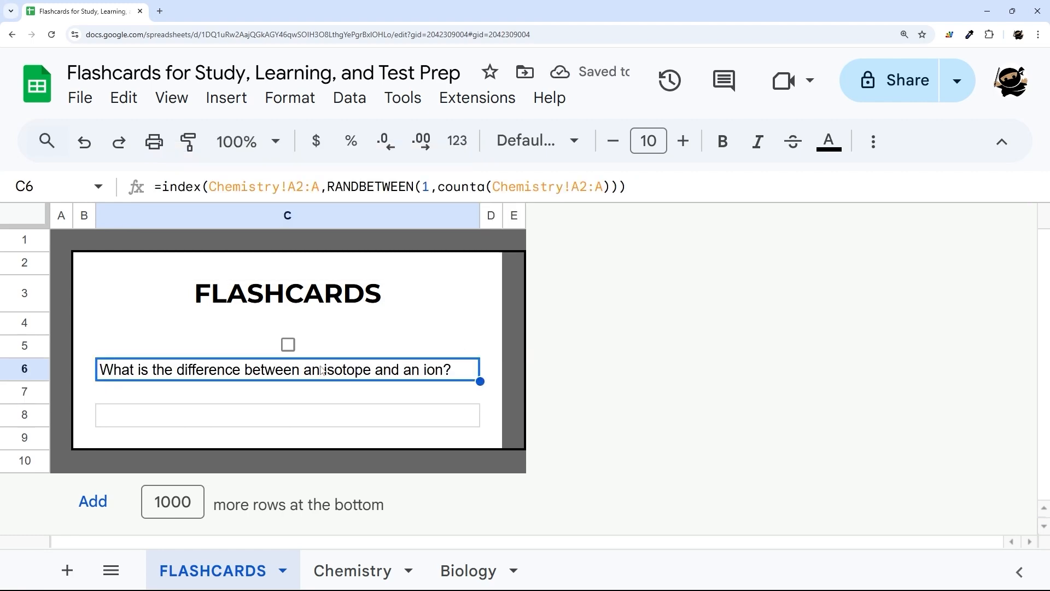
pyautogui.click(288, 345)
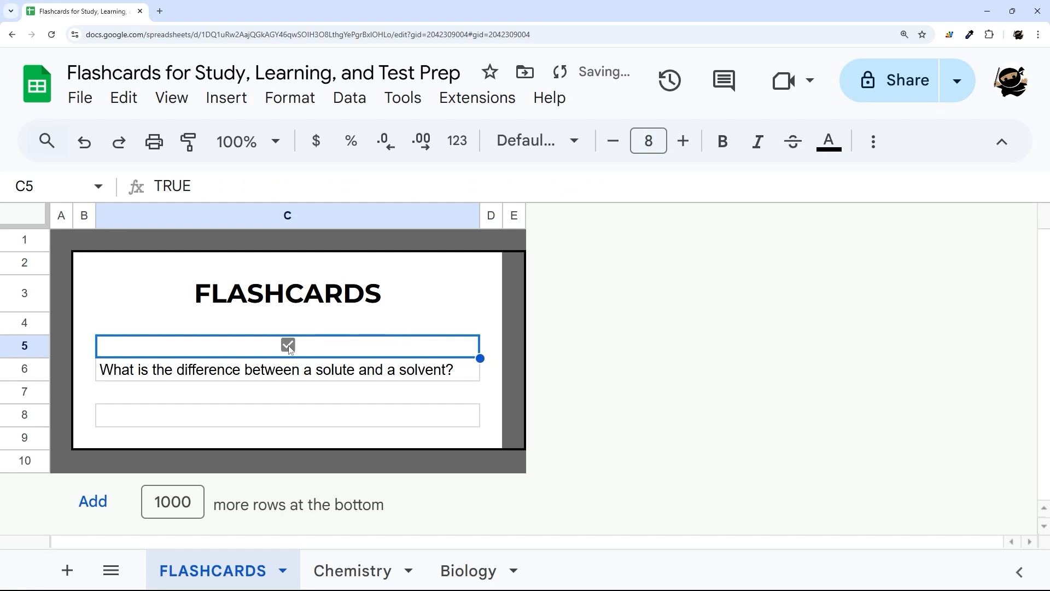
pyautogui.click(288, 346)
pyautogui.click(288, 345)
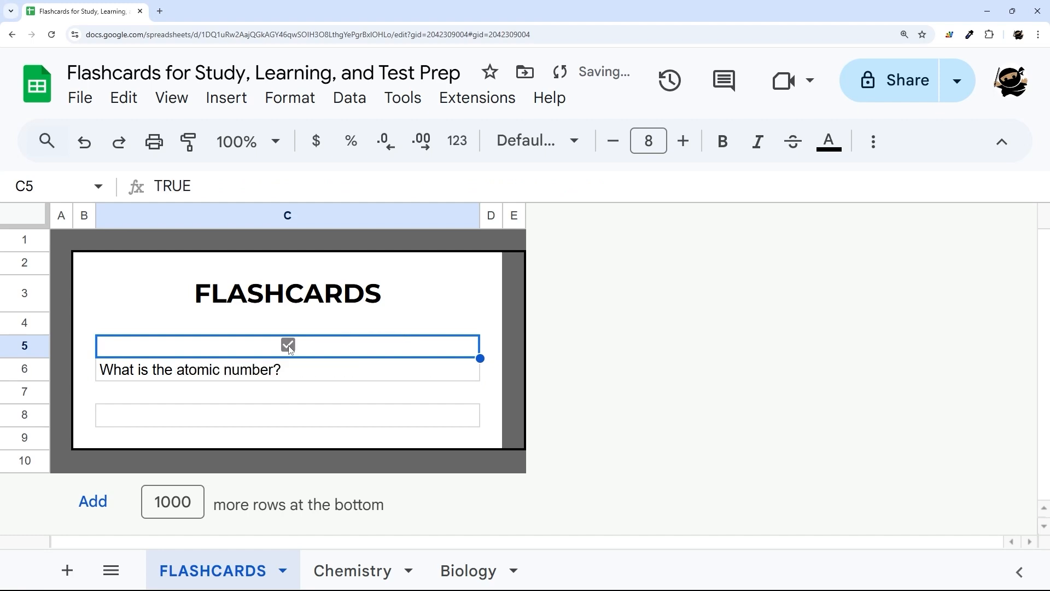
pyautogui.click(288, 345)
pyautogui.click(289, 345)
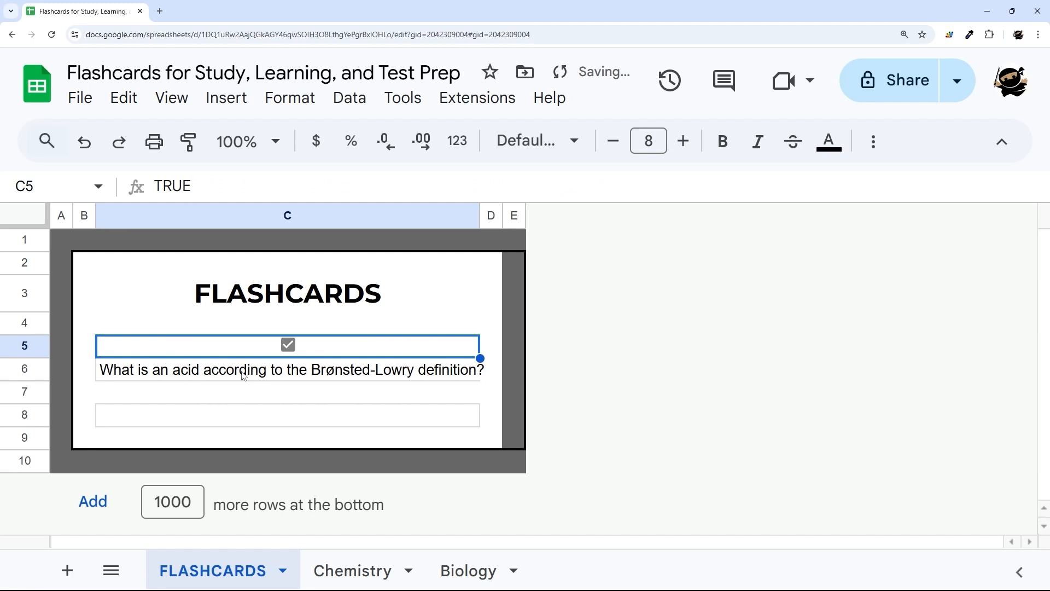
pyautogui.click(267, 370)
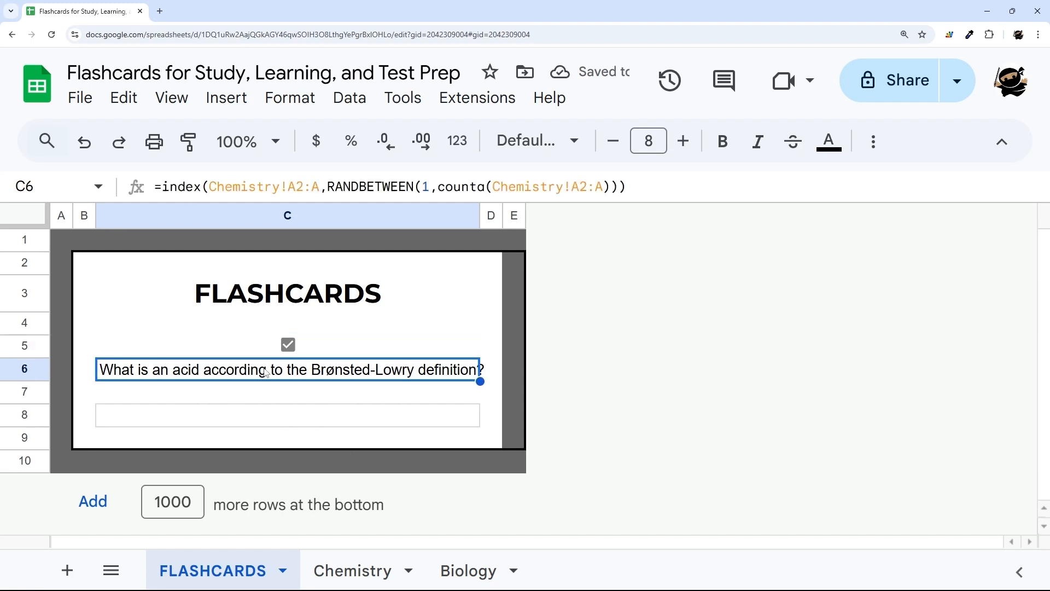
pyautogui.click(294, 346)
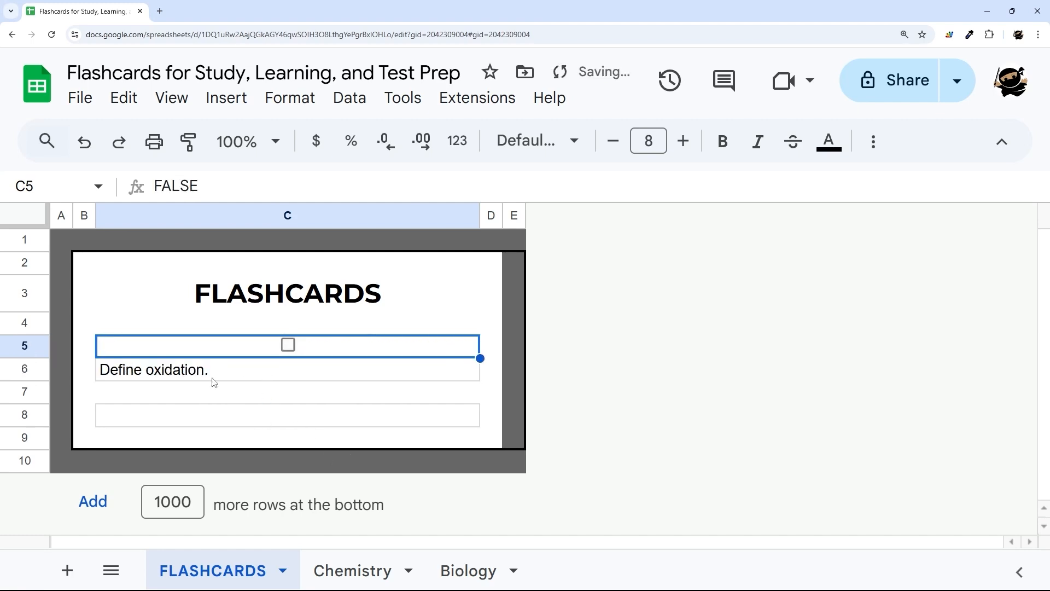
# Step: Begin an XLOOKUP formula in C8 with the question cell C6 as the search key
pyautogui.click(233, 418)
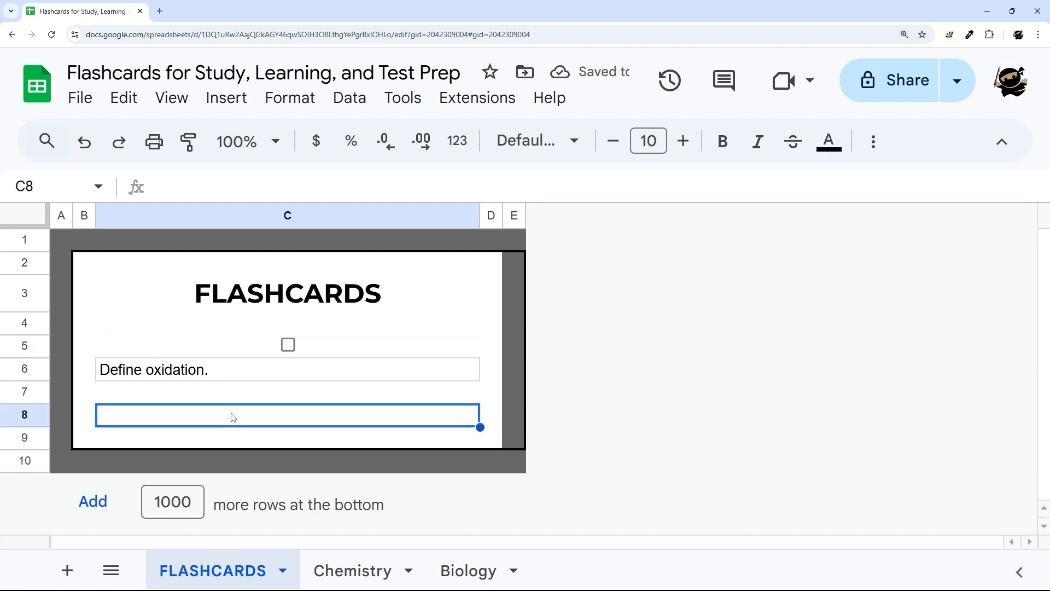
pyautogui.write('=xloo')
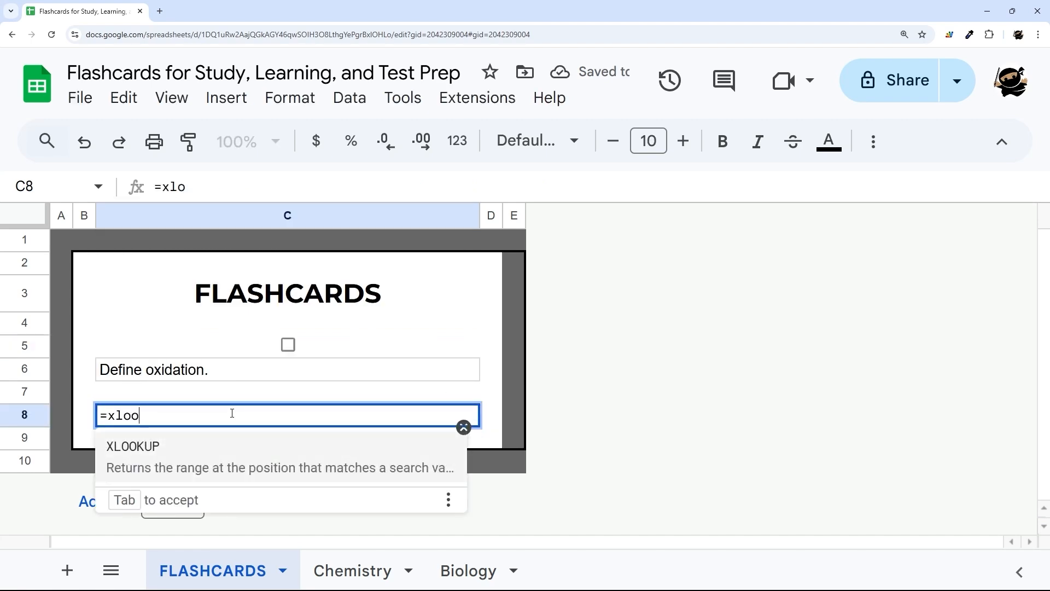
pyautogui.write('kup(')
pyautogui.click(216, 377)
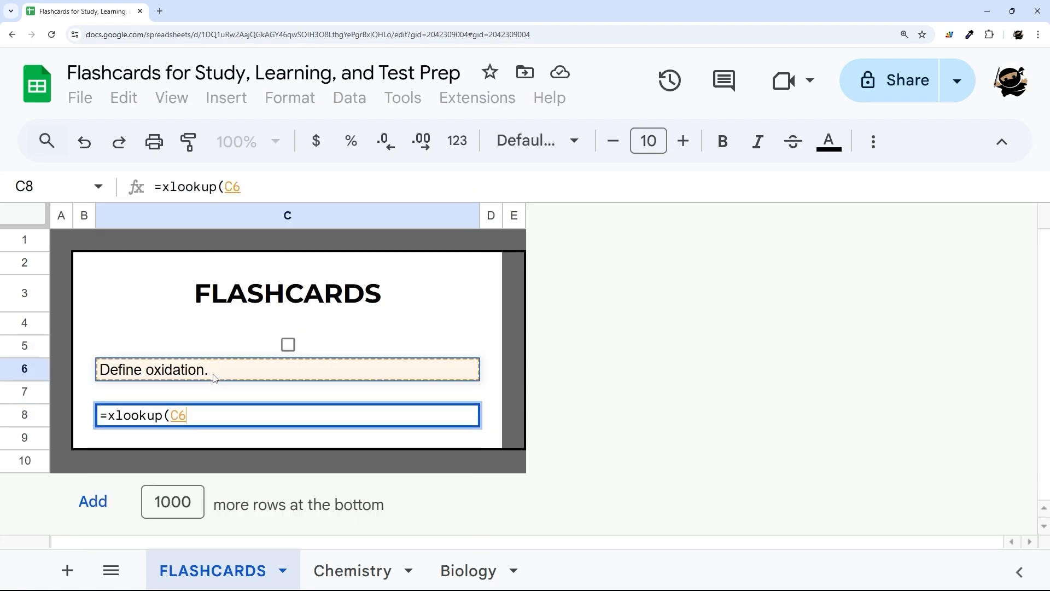
pyautogui.write(',')
# Step: Complete the XLOOKUP with Chemistry!A:A as the lookup range and Chemistry!B:B as the result range, and enter it
pyautogui.click(352, 570)
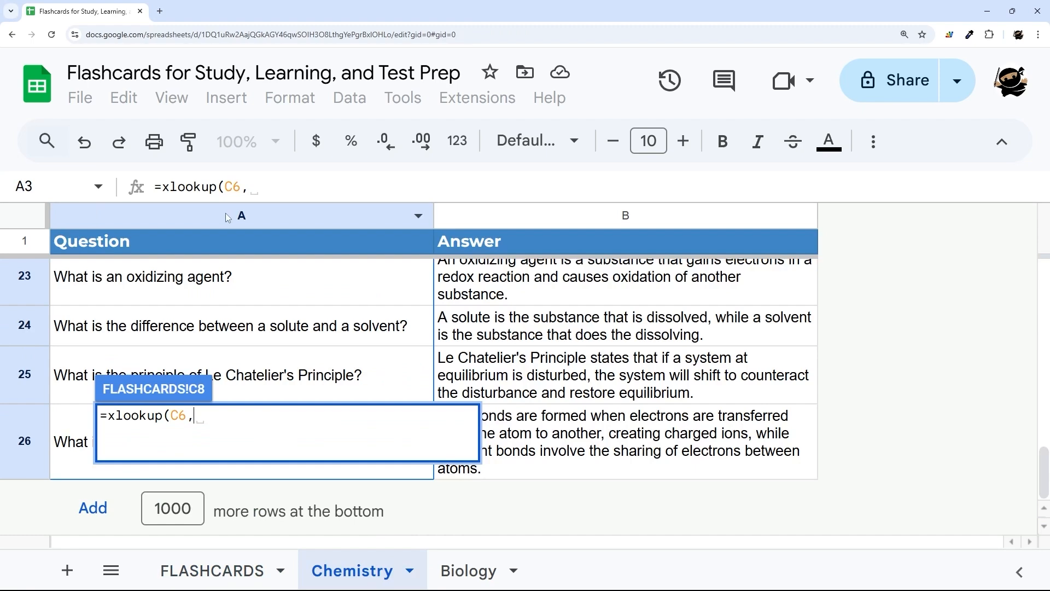
pyautogui.click(225, 212)
pyautogui.scroll(10, 251, 284)
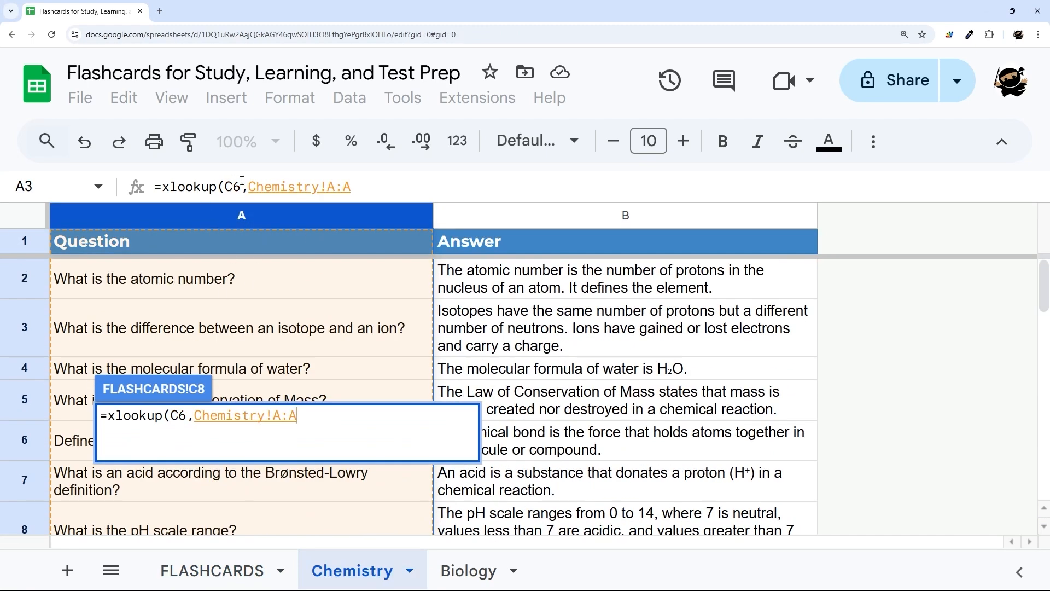
pyautogui.moveTo(241, 183); pyautogui.dragTo(351, 186)
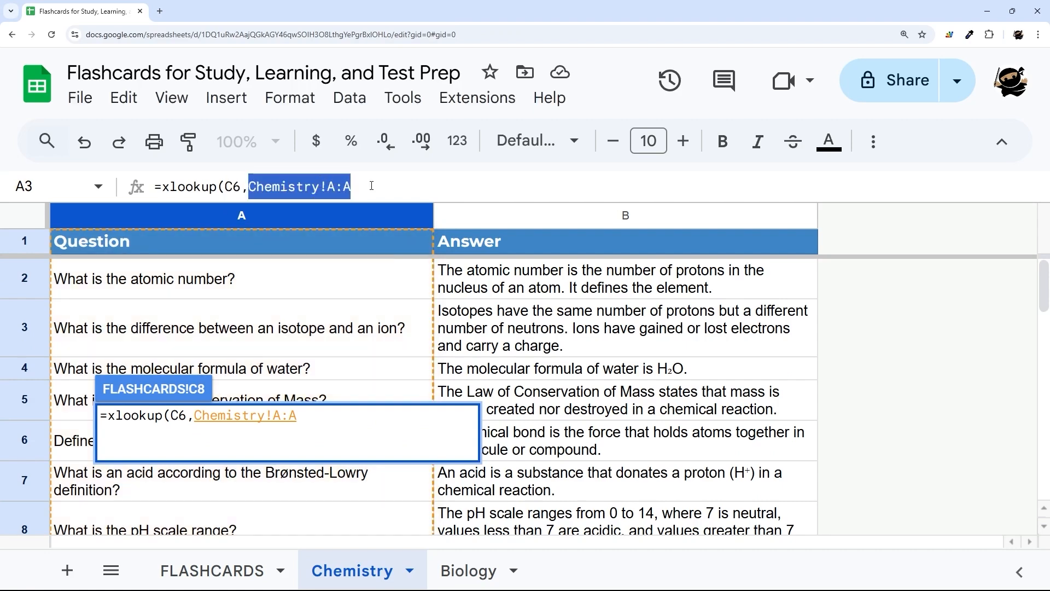
pyautogui.click(353, 187)
pyautogui.write(',')
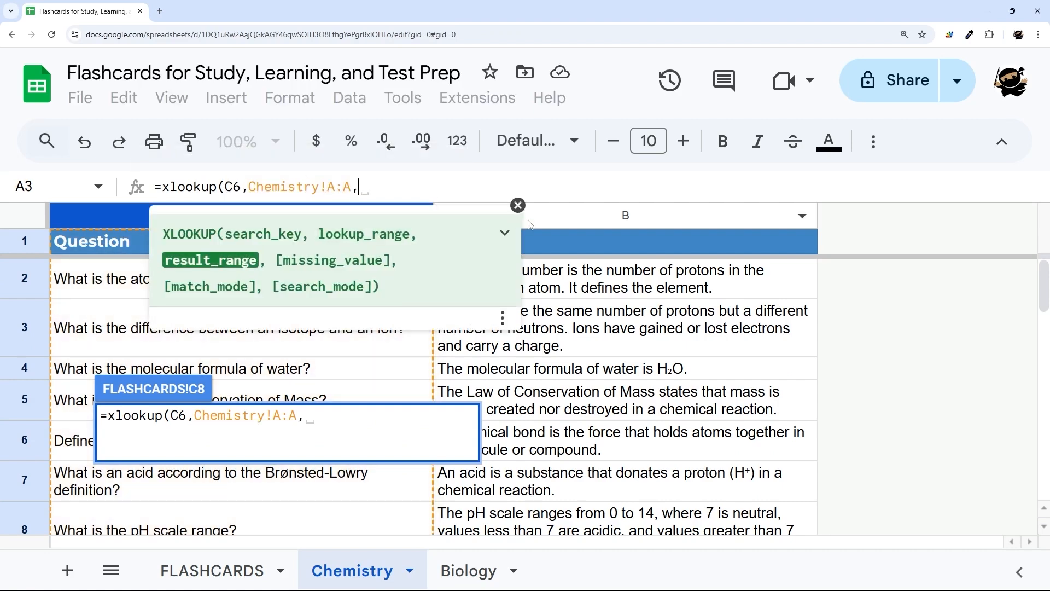
pyautogui.click(629, 217)
pyautogui.write(')')
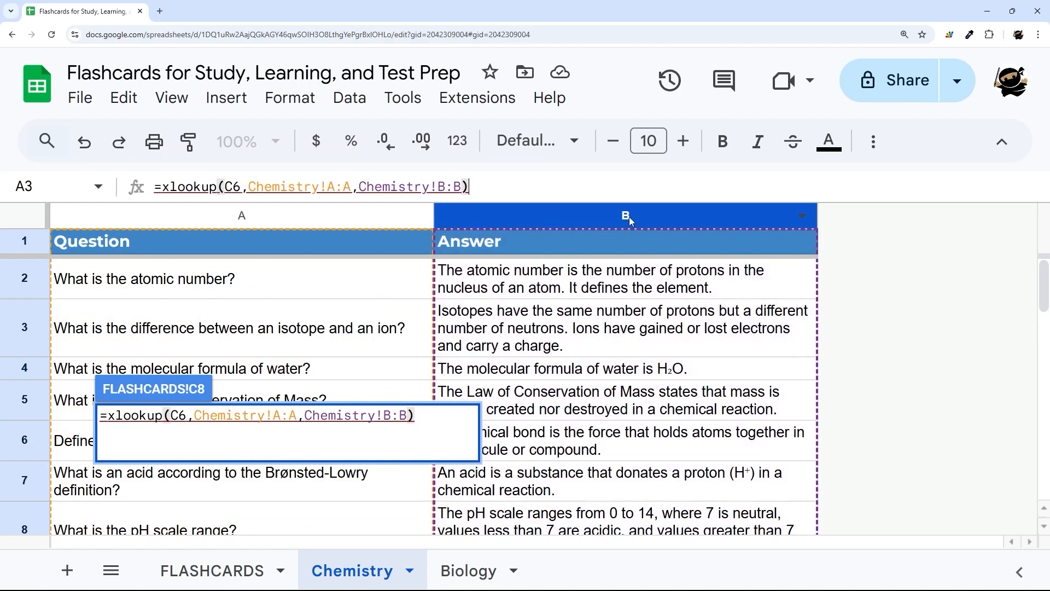
pyautogui.press('Return')
# Step: Turn on text wrapping for the question cell C6 and answer cell C8, and test them by toggling the C5 checkbox
pyautogui.click(331, 362)
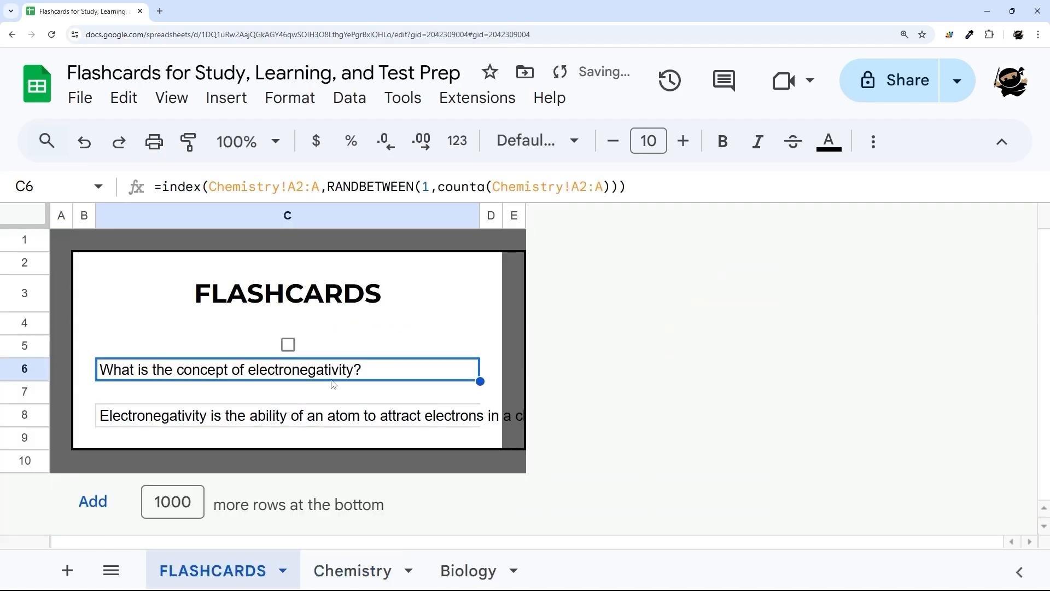
pyautogui.keyDown('ctrl'); pyautogui.click(332, 427); pyautogui.keyUp('ctrl')
pyautogui.click(874, 141)
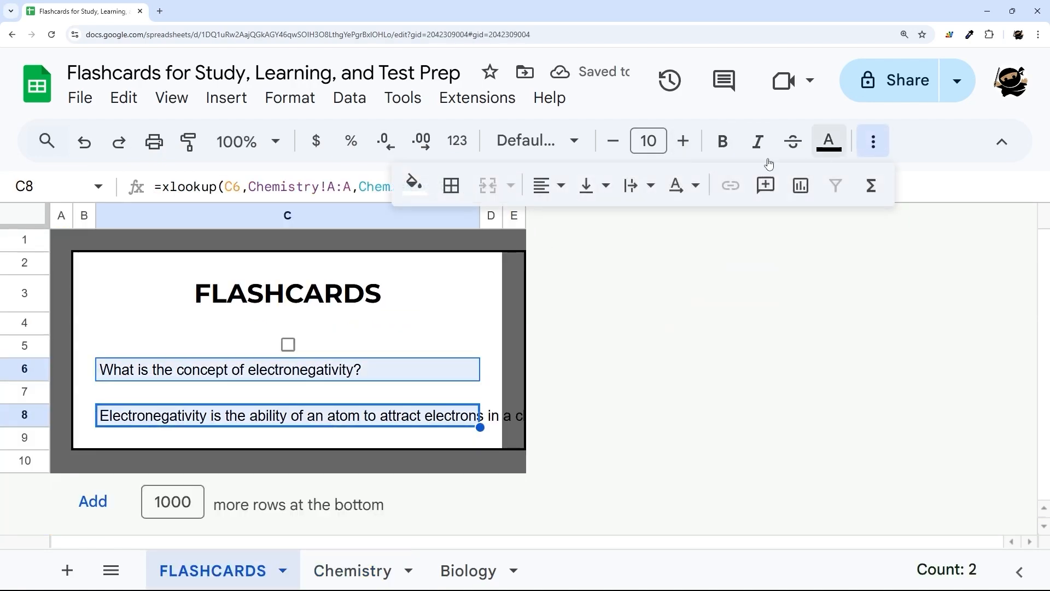
pyautogui.click(635, 186)
pyautogui.click(669, 229)
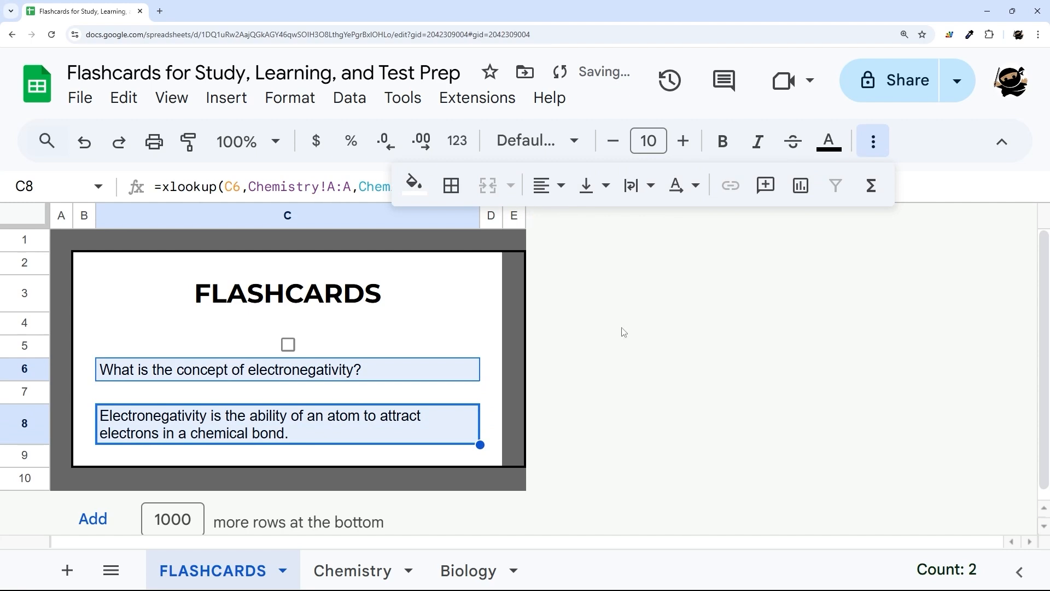
pyautogui.click(685, 391)
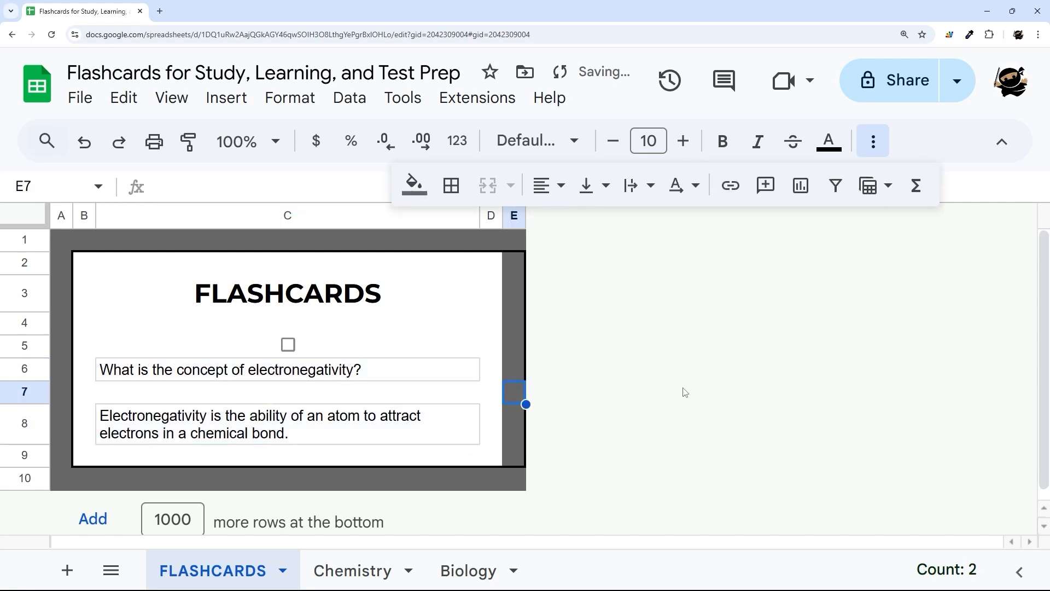
pyautogui.click(874, 142)
pyautogui.click(289, 346)
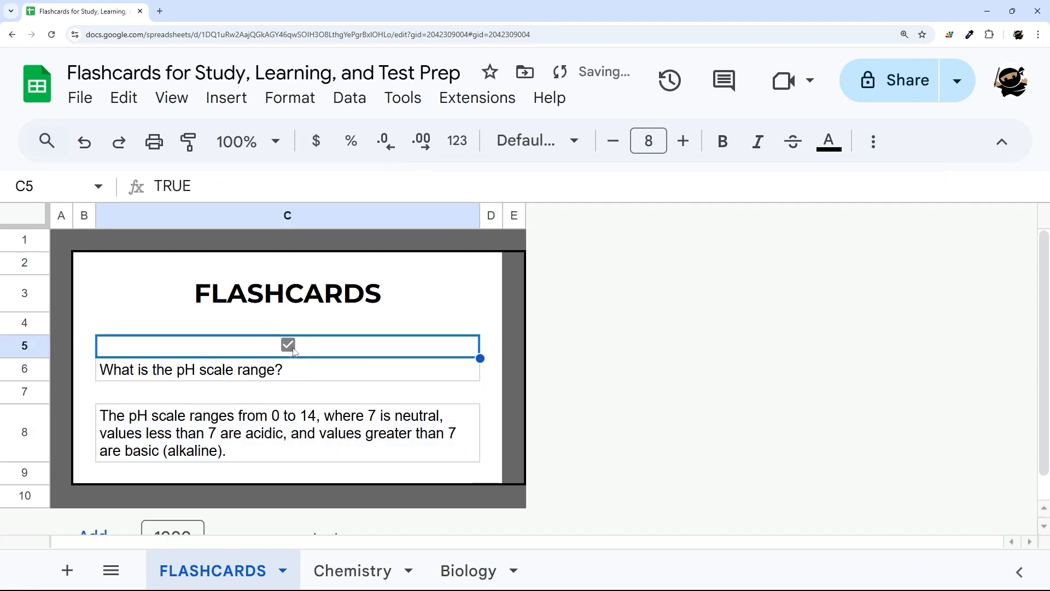
pyautogui.click(294, 350)
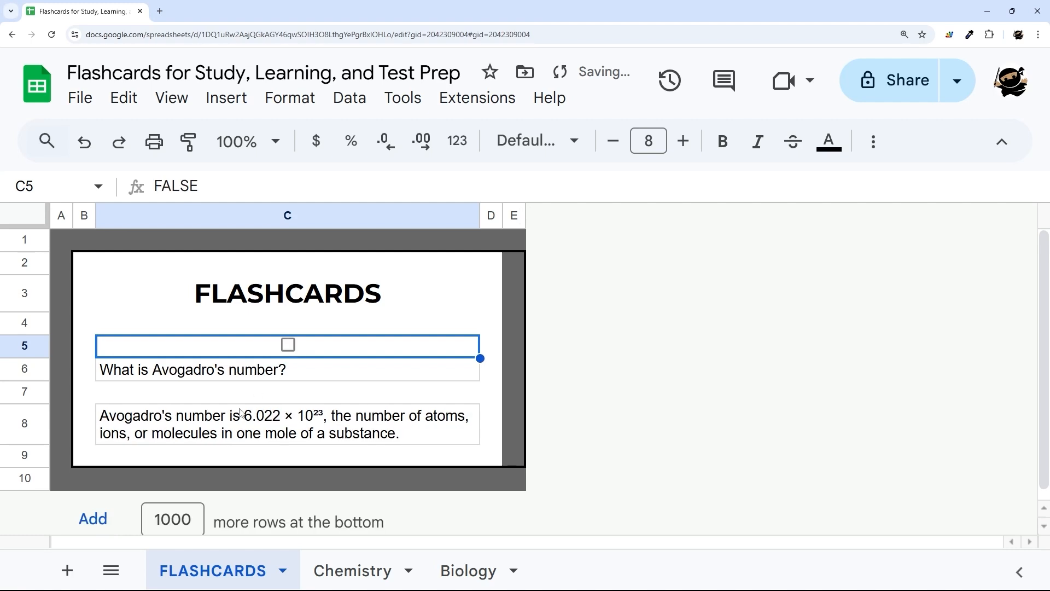
# Step: Wrap the XLOOKUP formula in C8 in an IF that returns the answer when C5=true and an empty string otherwise
pyautogui.click(234, 424)
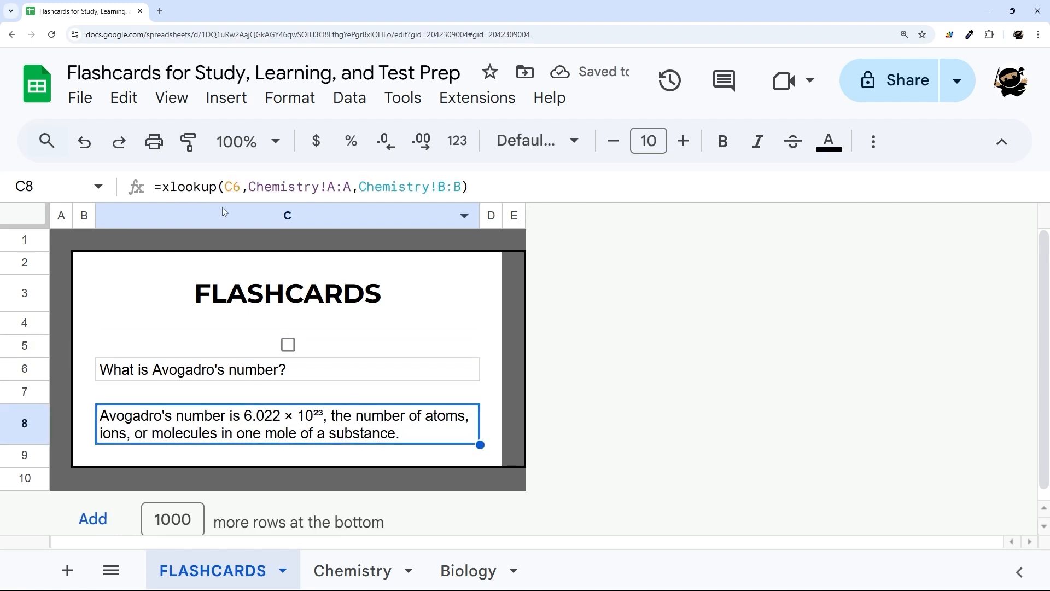
pyautogui.click(162, 186)
pyautogui.write('IF(')
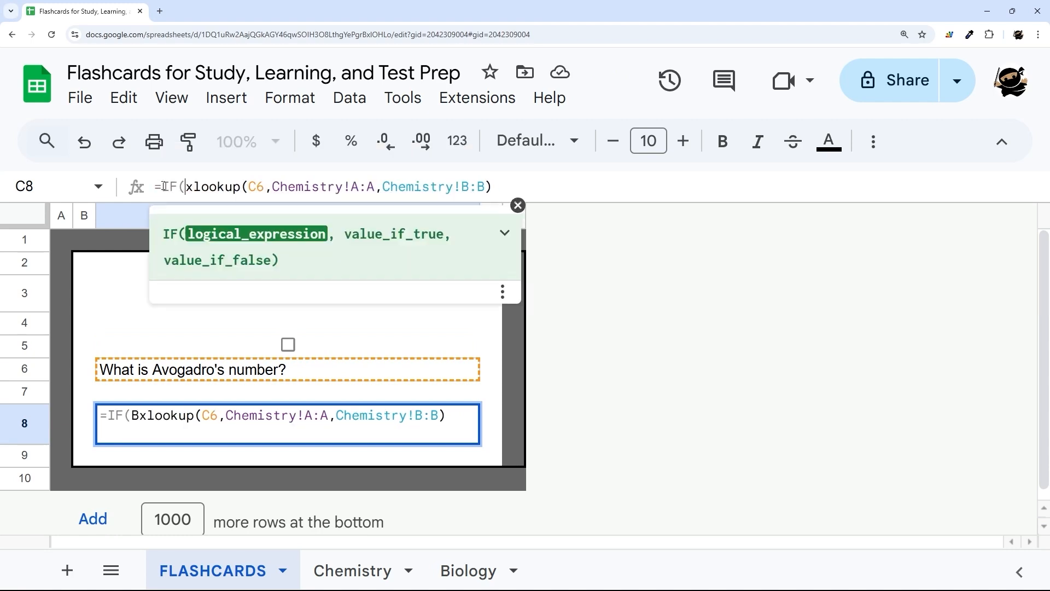
pyautogui.write('C5=')
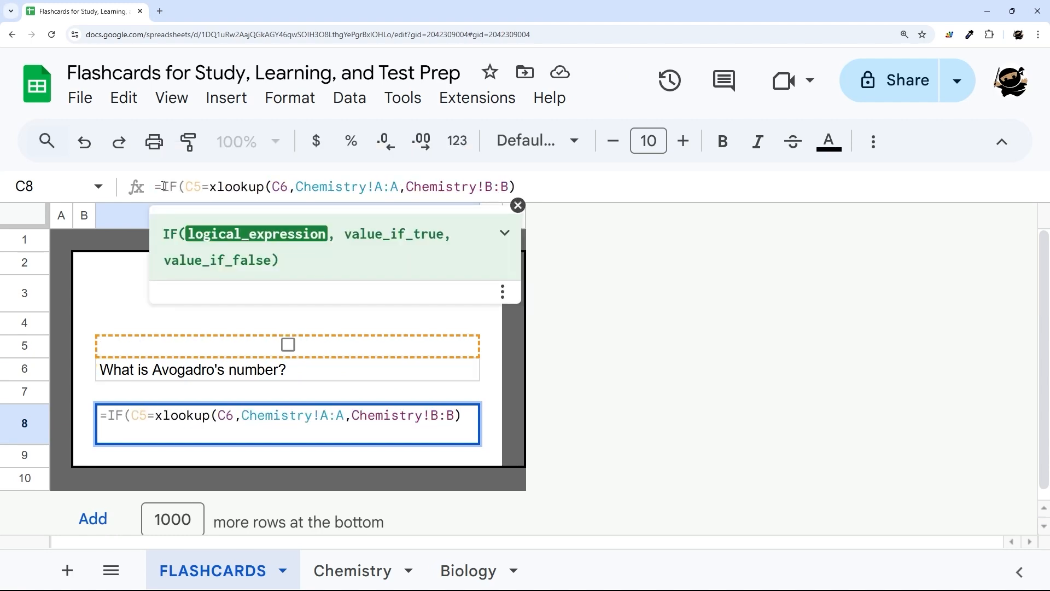
pyautogui.write('true')
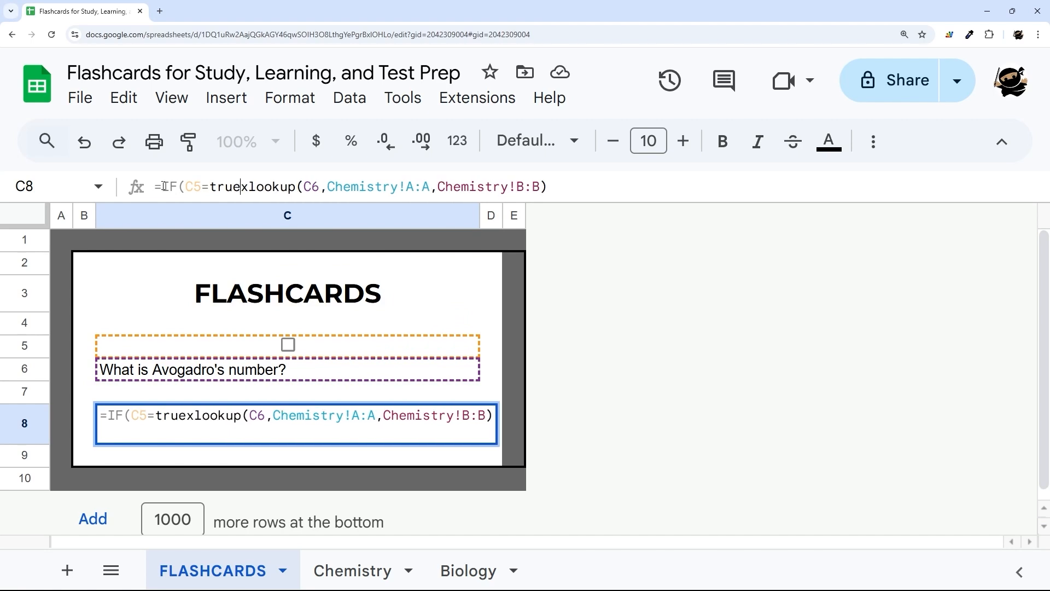
pyautogui.write(',')
pyautogui.press('End')
pyautogui.write(',')
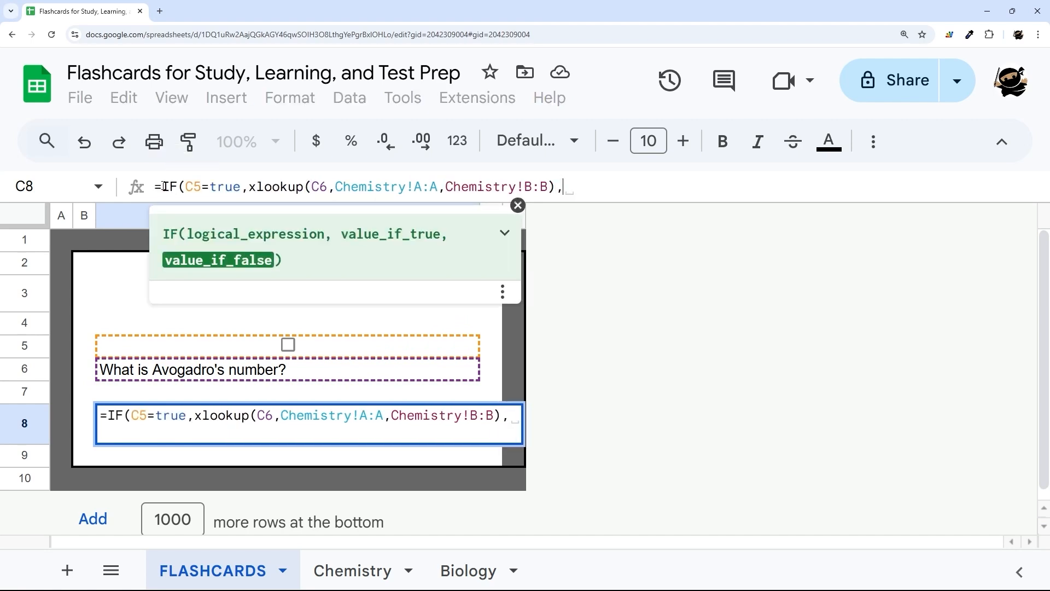
pyautogui.write('"")')
pyautogui.press('Left')
pyautogui.write('""')
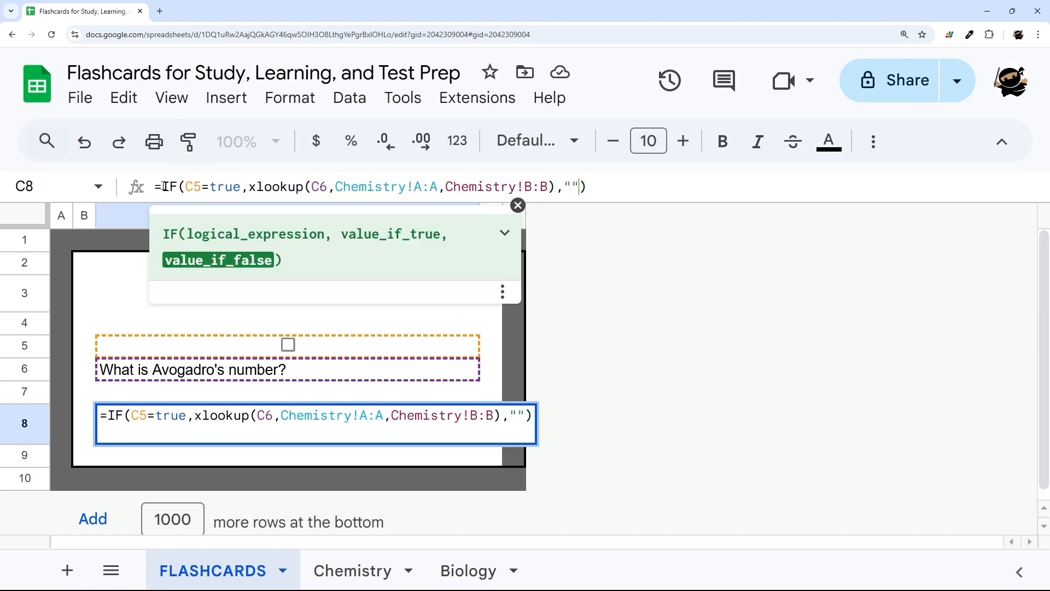
pyautogui.press('Return')
pyautogui.click(255, 419)
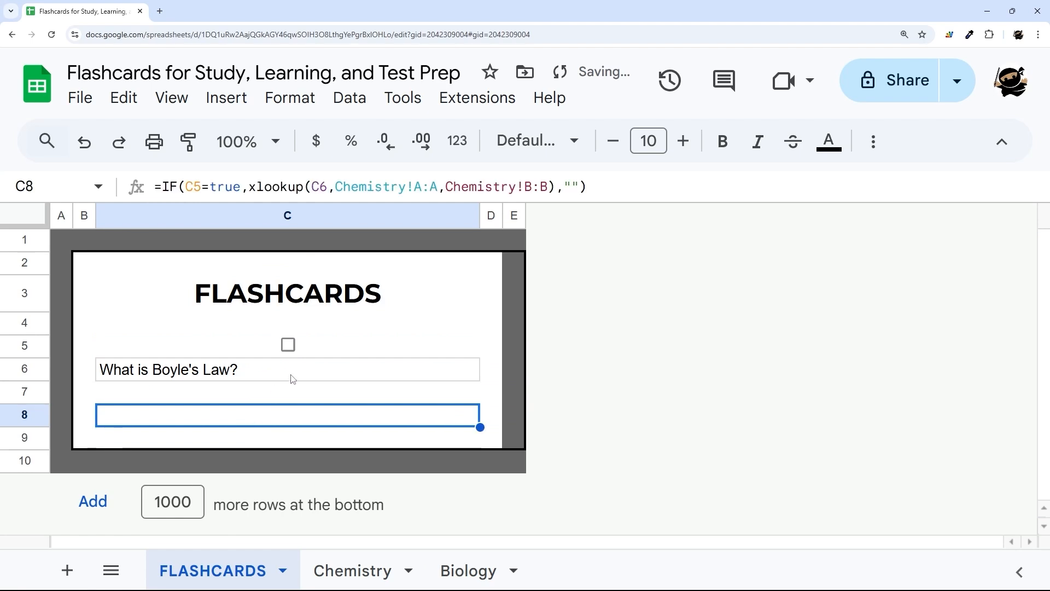
# Step: Toggle the C5 checkbox to test whether C8 shows the answer only when it is checked
pyautogui.click(288, 345)
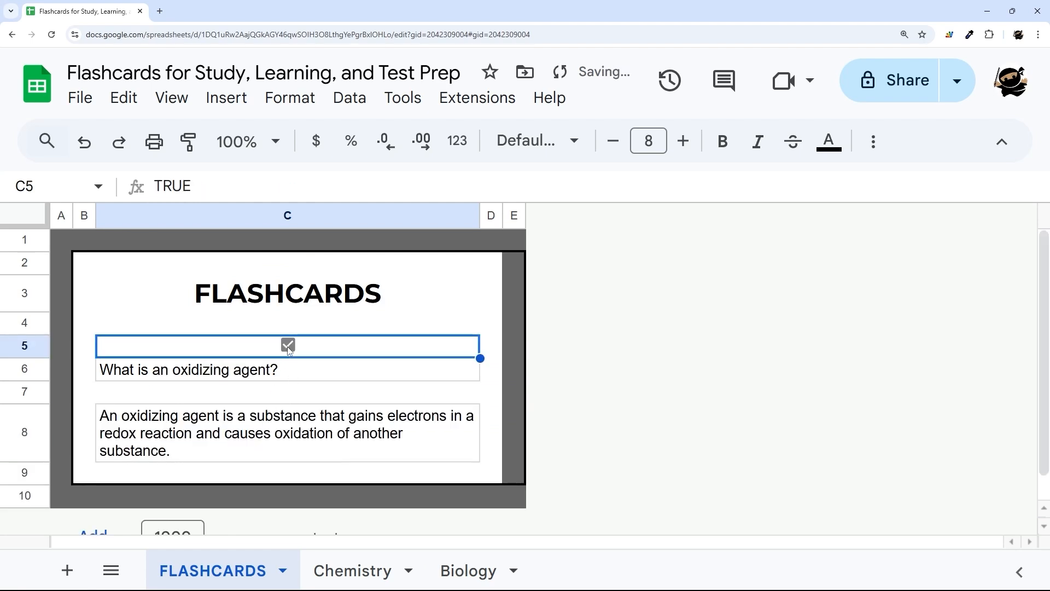
pyautogui.click(287, 344)
pyautogui.click(288, 344)
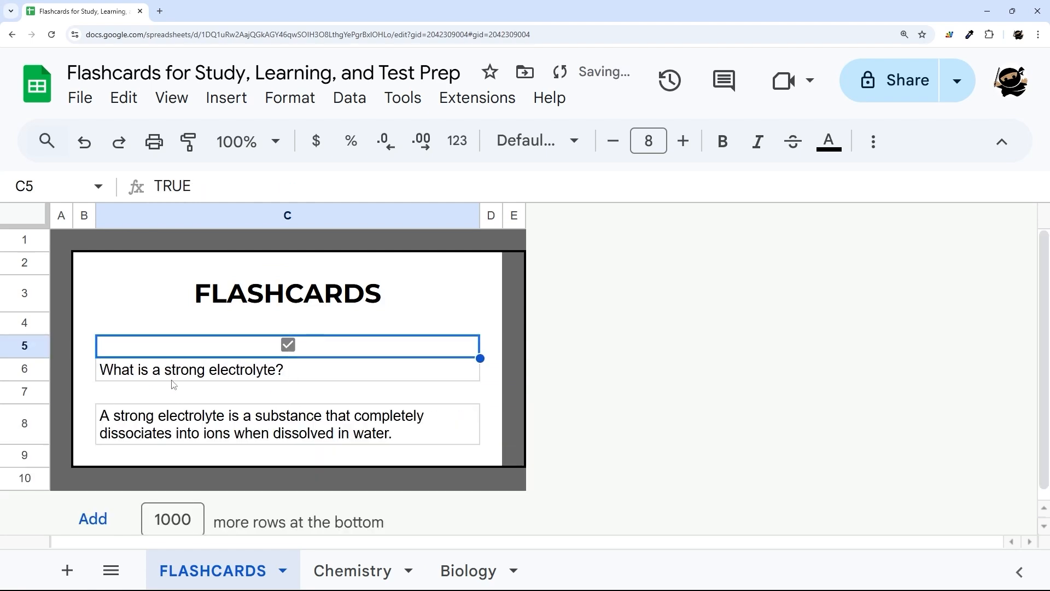
# Step: Turn on iterative calculation in the spreadsheet's calculation settings and save the settings
pyautogui.click(187, 372)
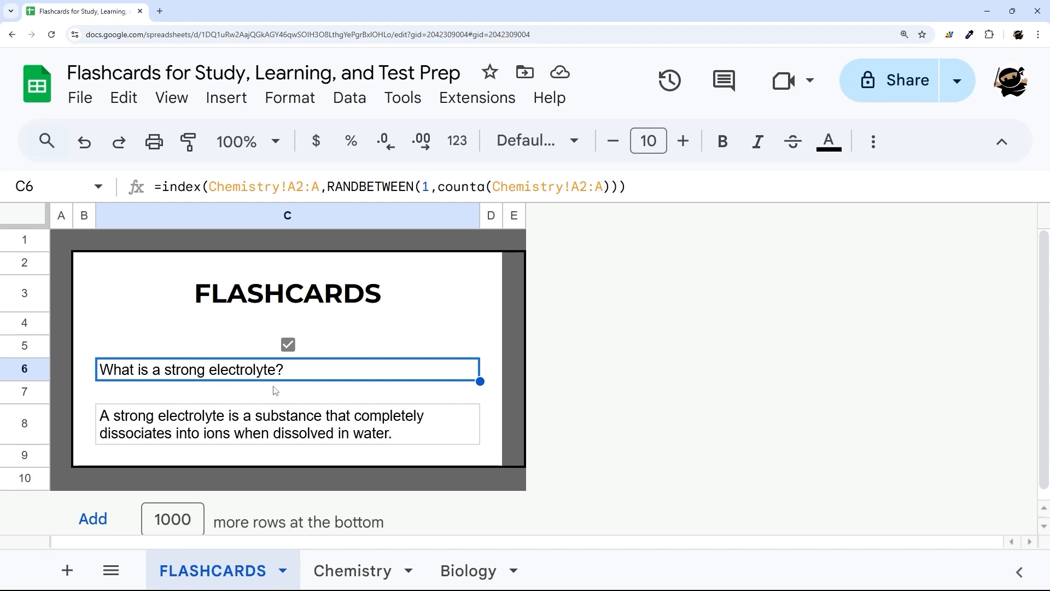
pyautogui.click(80, 98)
pyautogui.scroll(-4, 125, 356)
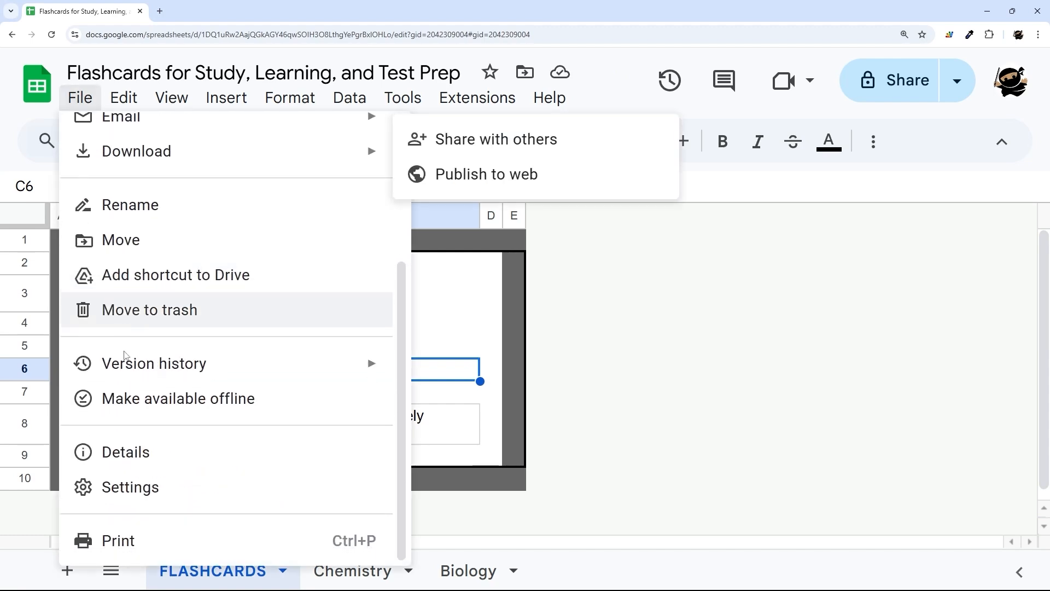
pyautogui.click(136, 488)
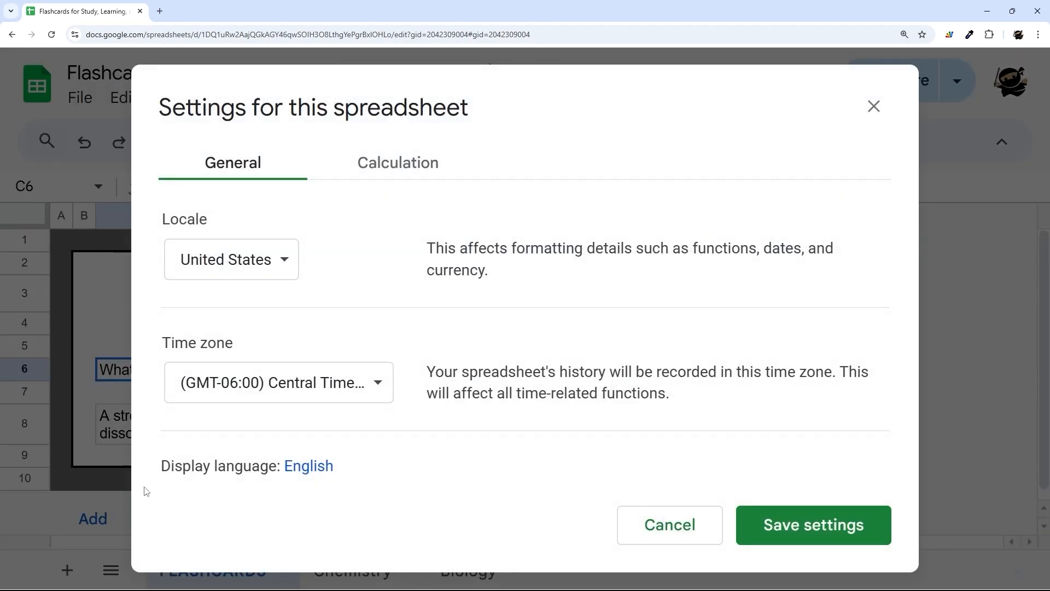
pyautogui.click(398, 173)
pyautogui.click(195, 389)
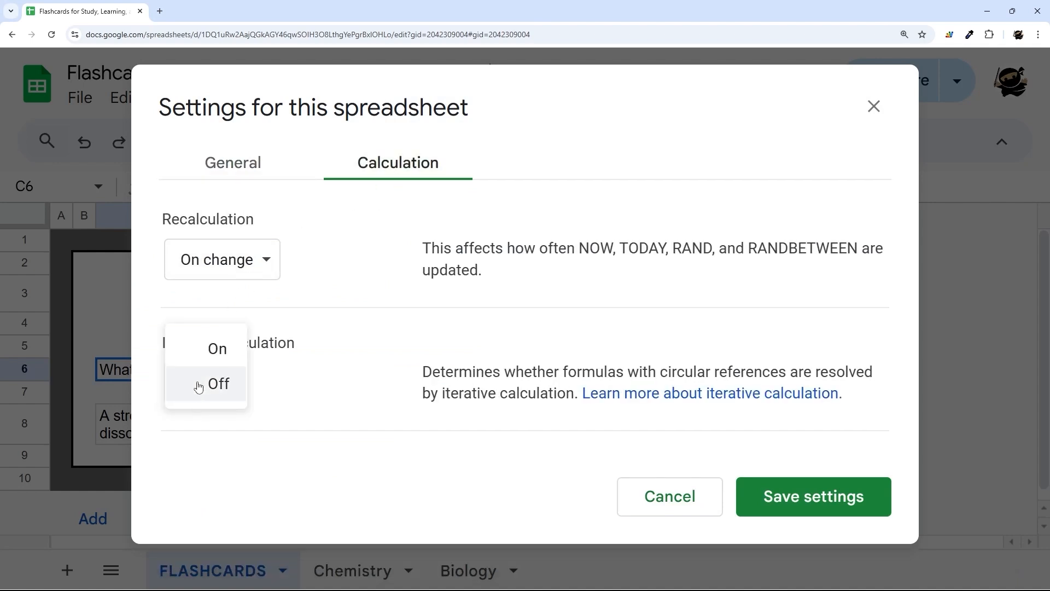
pyautogui.click(199, 354)
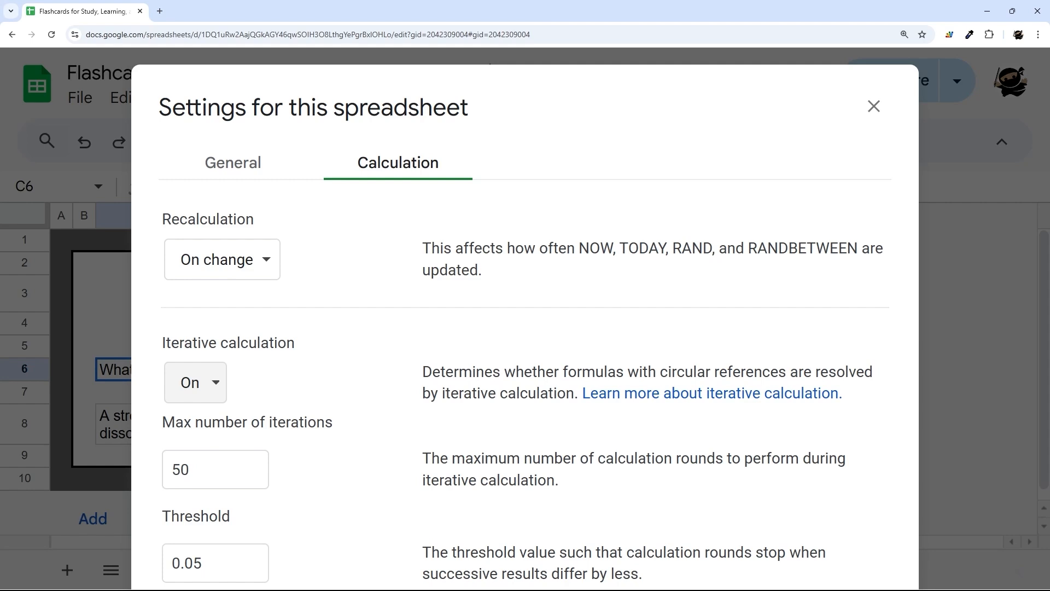
pyautogui.click(1039, 35)
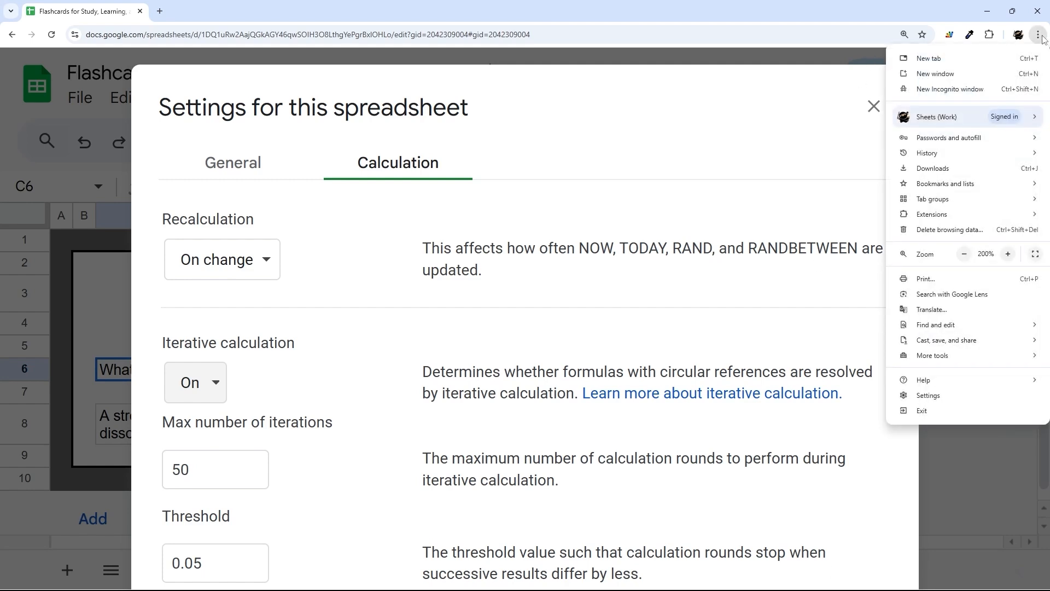
pyautogui.click(965, 254)
pyautogui.click(965, 254)
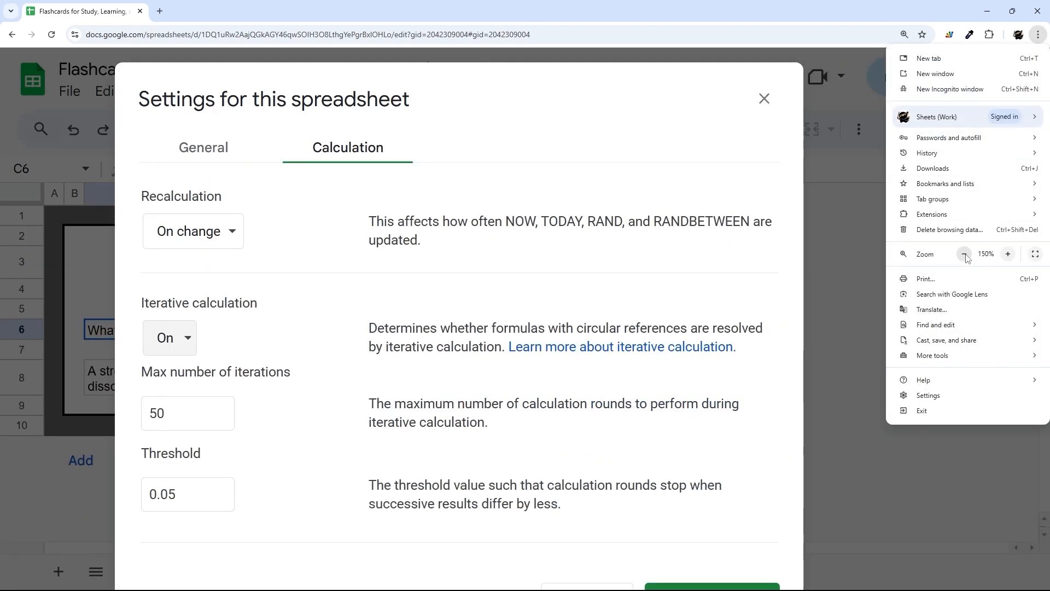
pyautogui.click(605, 527)
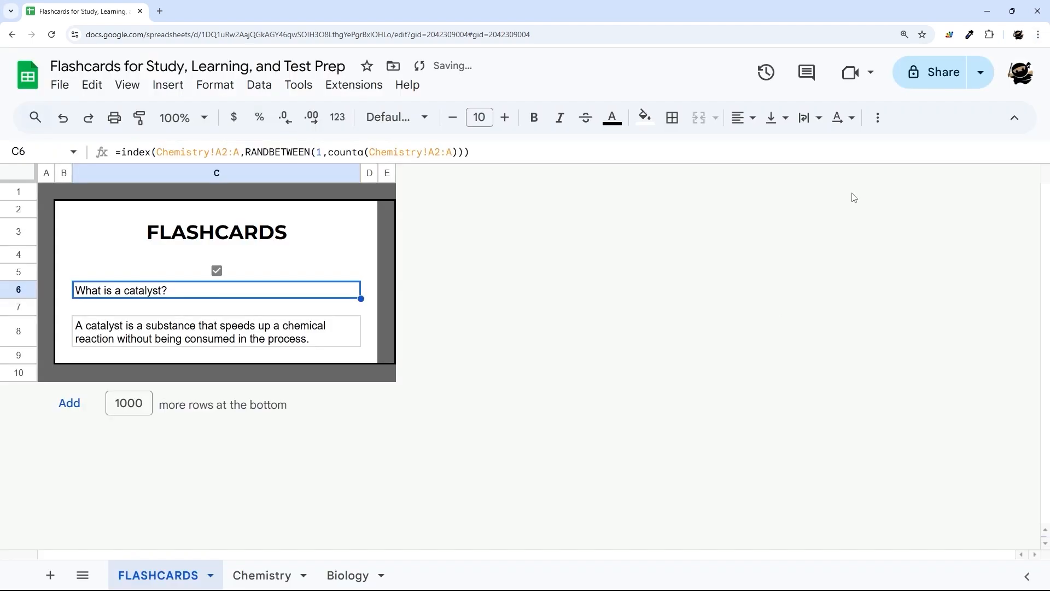
# Step: Start wrapping the random question formula in C6 in an IF with the condition C5=true
pyautogui.click(1039, 35)
pyautogui.click(1008, 254)
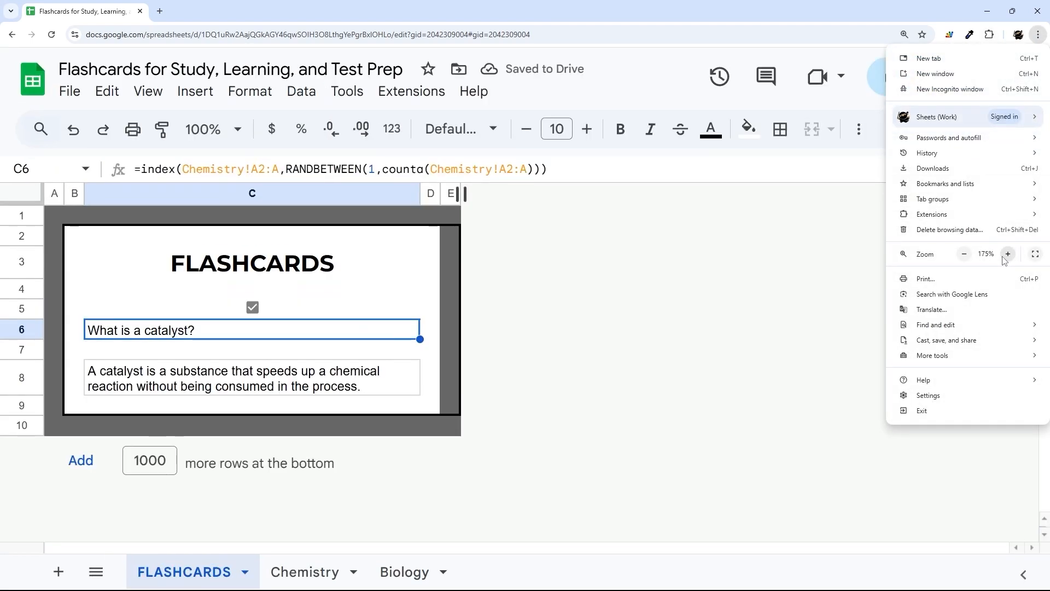
pyautogui.click(1008, 254)
pyautogui.click(254, 305)
pyautogui.click(187, 372)
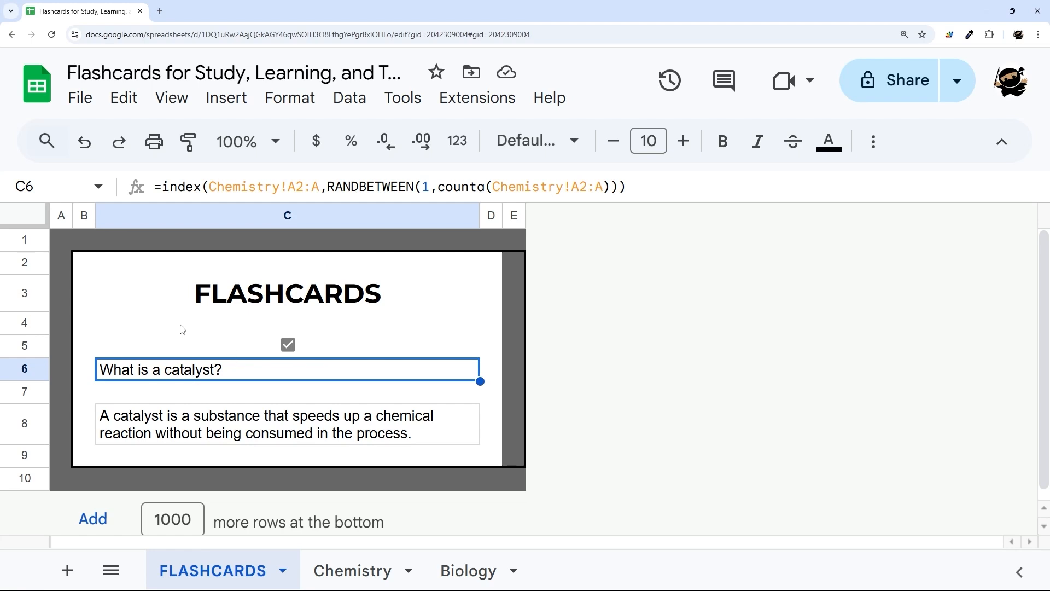
pyautogui.click(160, 187)
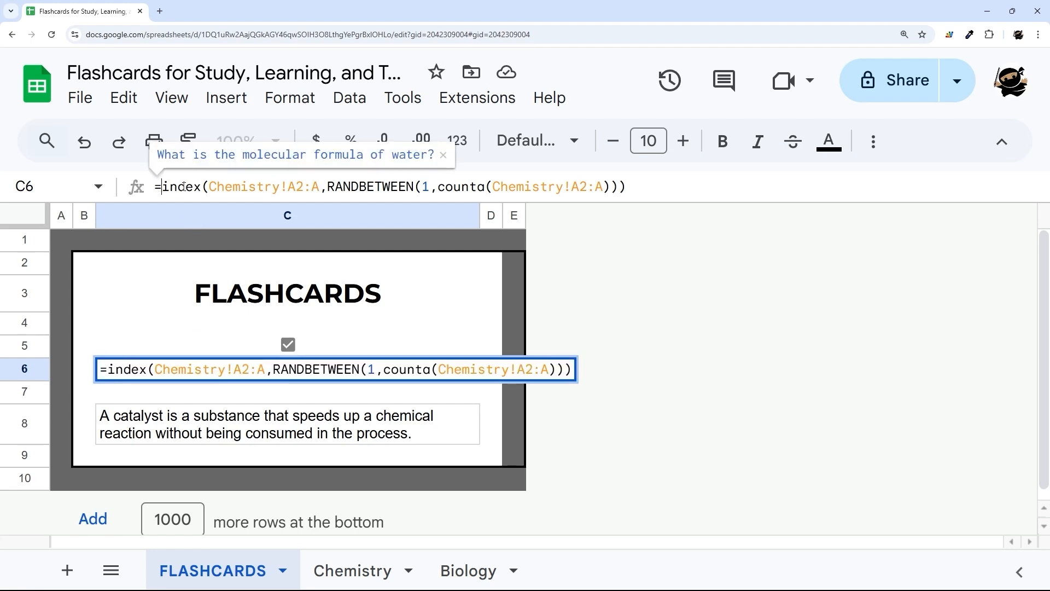
pyautogui.write('IF(C5=')
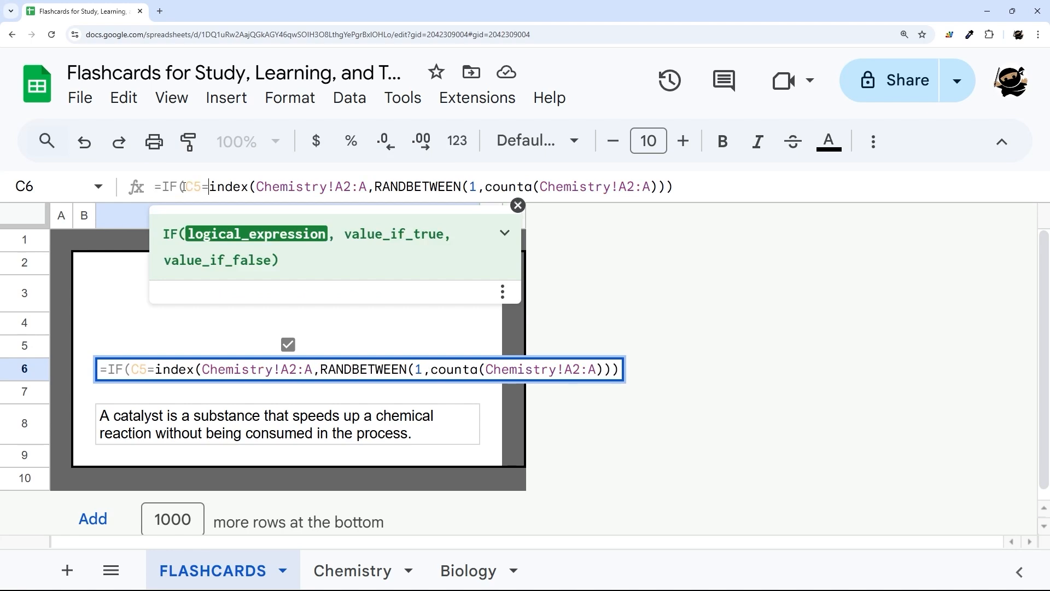
pyautogui.write('true,')
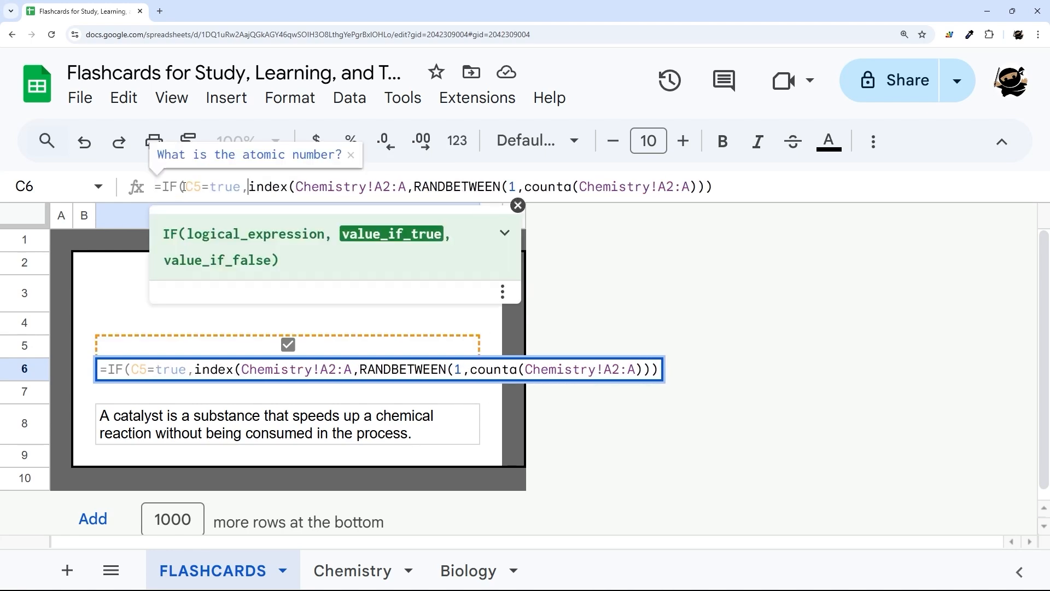
# Step: Complete C6's IF with C6 itself as the true value and the INDEX/RANDBETWEEN expression as the false value, and enter it
pyautogui.click(518, 205)
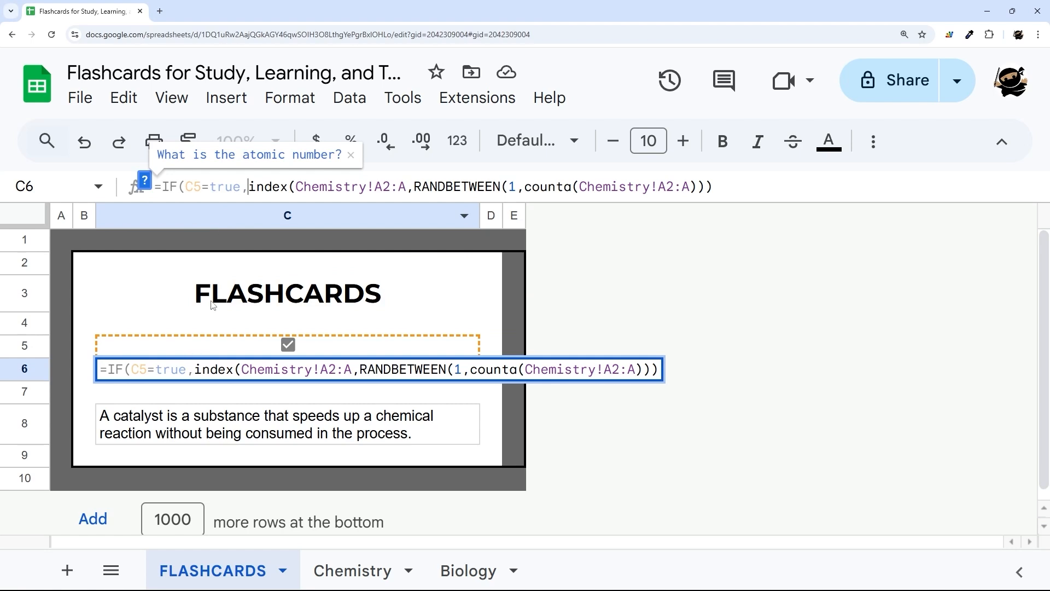
pyautogui.write('C6,')
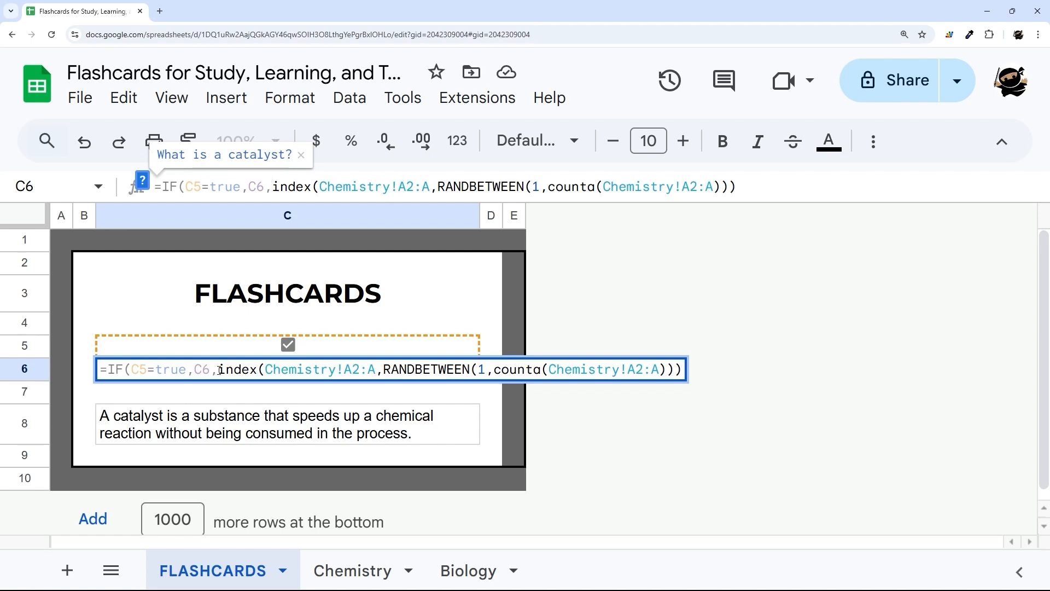
pyautogui.moveTo(220, 370); pyautogui.dragTo(655, 372)
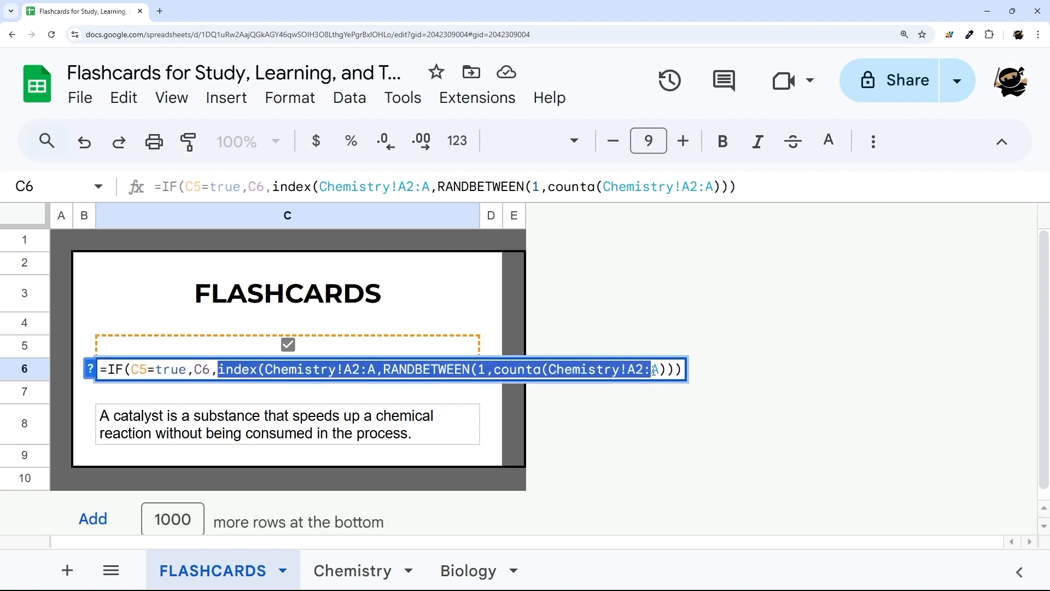
pyautogui.press('Return')
pyautogui.click(463, 374)
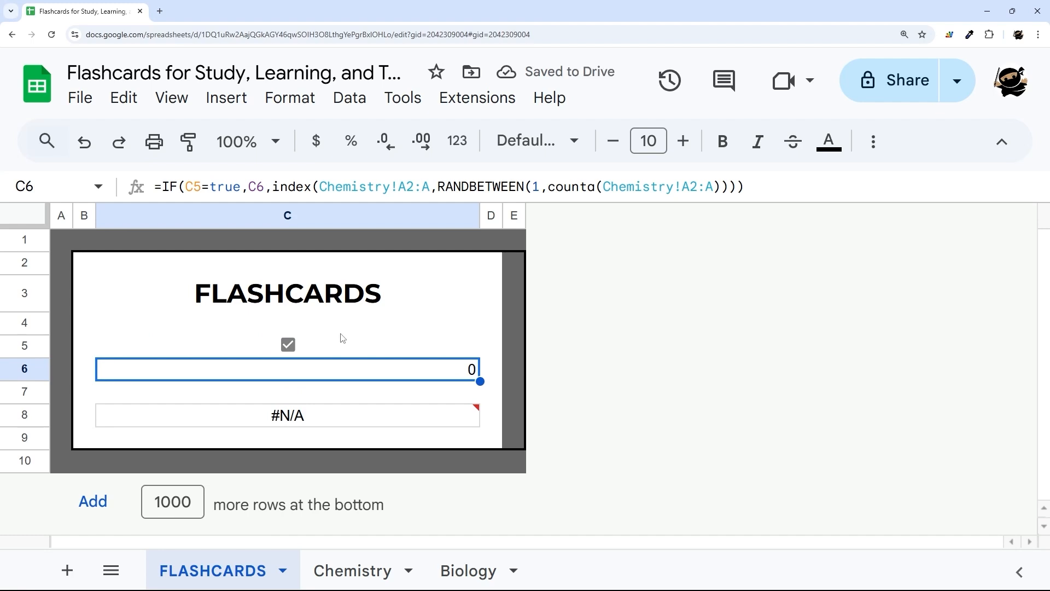
# Step: Toggle the C5 checkbox repeatedly to test whether checking keeps the question with its answer and unchecking draws a new question
pyautogui.click(288, 345)
pyautogui.click(289, 345)
pyautogui.click(289, 345)
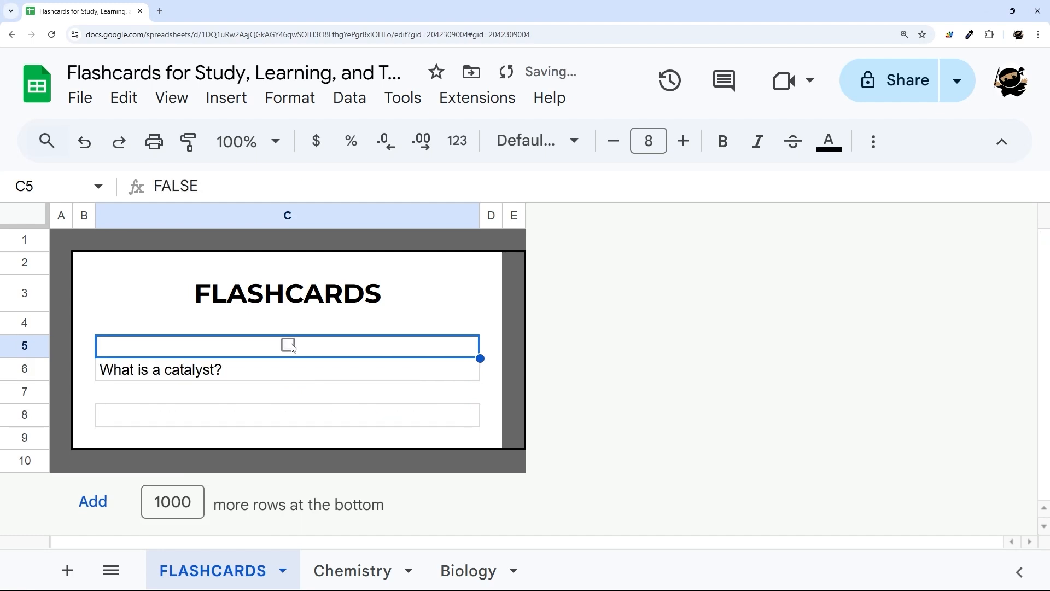
pyautogui.click(289, 345)
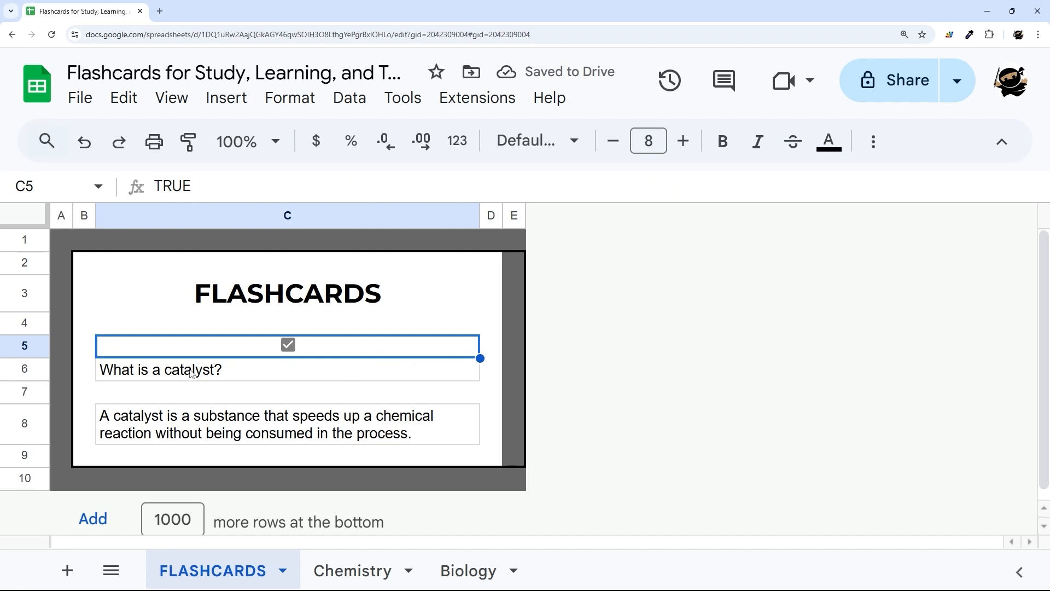
pyautogui.click(288, 345)
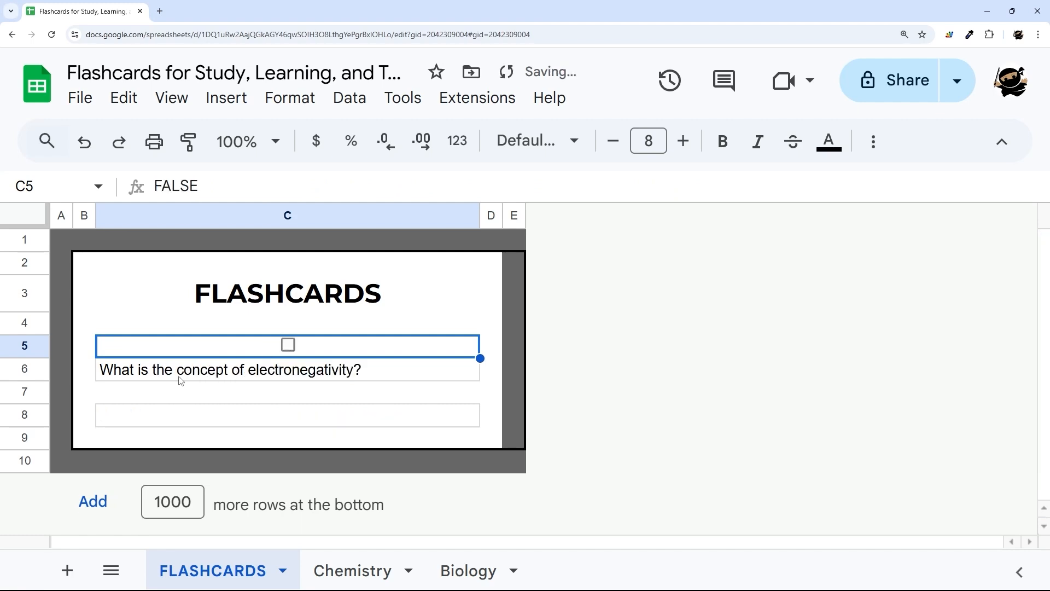
pyautogui.click(287, 346)
pyautogui.click(288, 346)
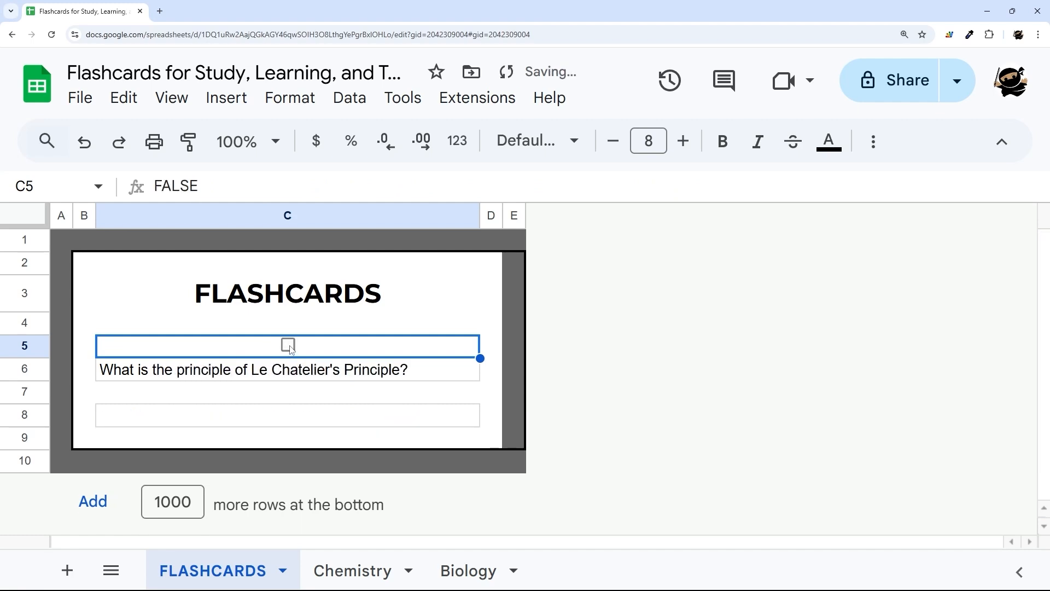
pyautogui.click(288, 347)
pyautogui.click(288, 345)
pyautogui.click(288, 346)
pyautogui.click(288, 346)
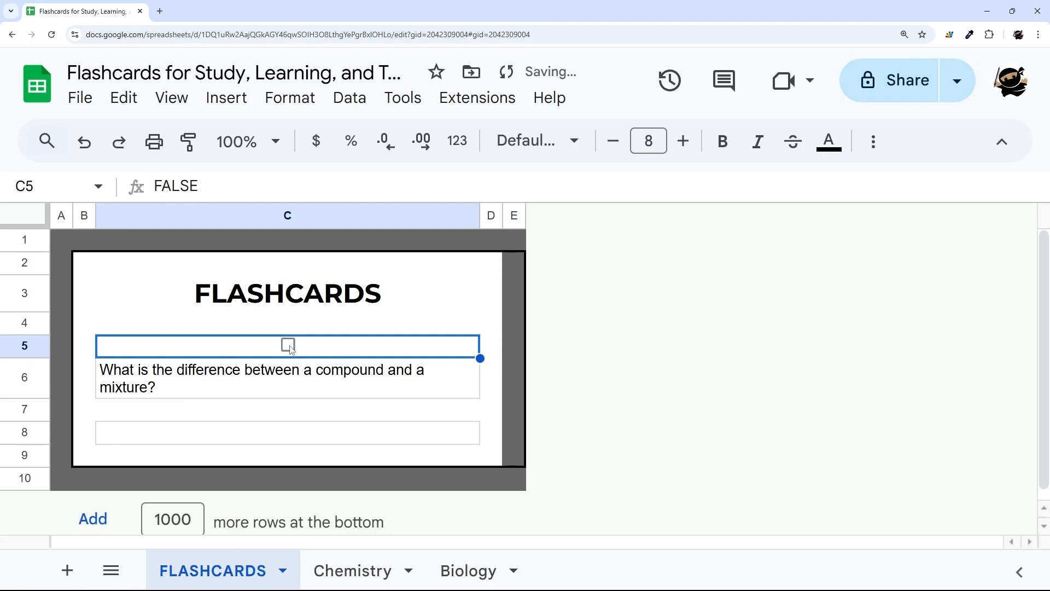
pyautogui.click(289, 346)
pyautogui.click(288, 346)
pyautogui.click(289, 345)
pyautogui.click(289, 346)
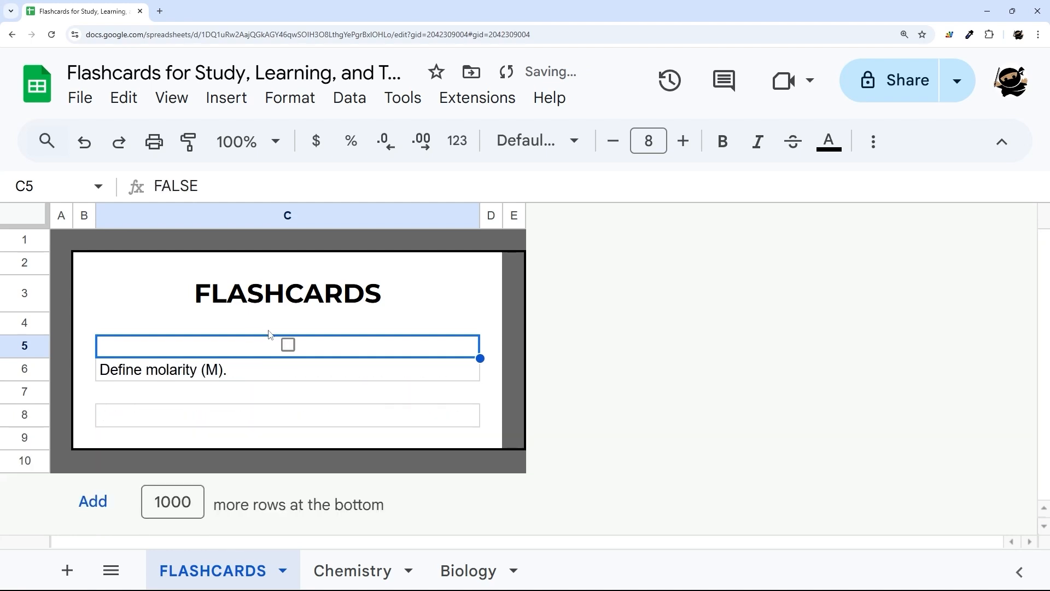
# Step: Enter an IF formula in C4 that shows "see next question" when C5=true and "check answer" otherwise
pyautogui.click(269, 334)
pyautogui.write('=I')
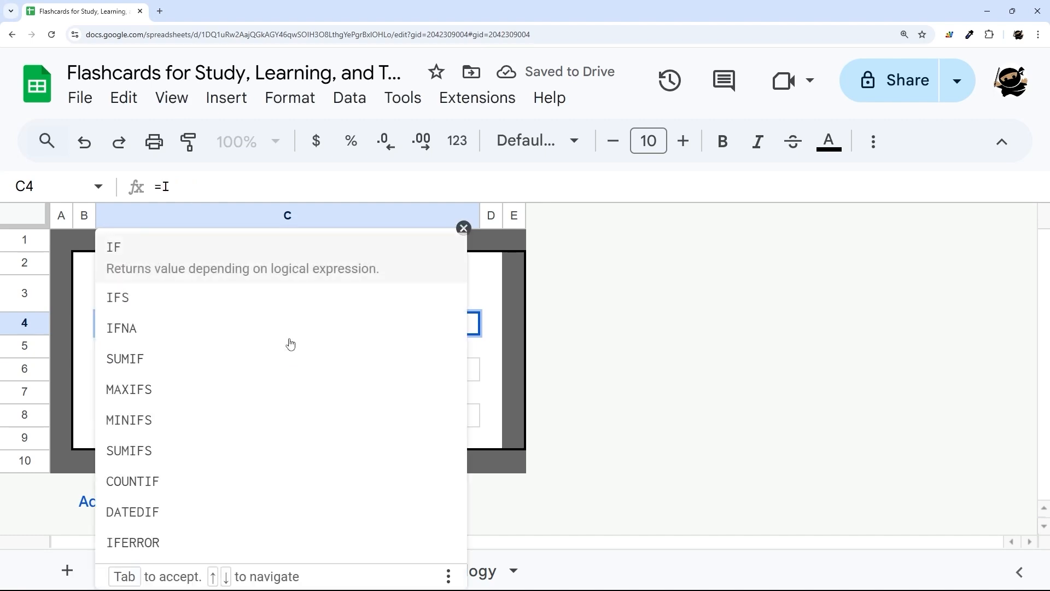
pyautogui.press('Tab')
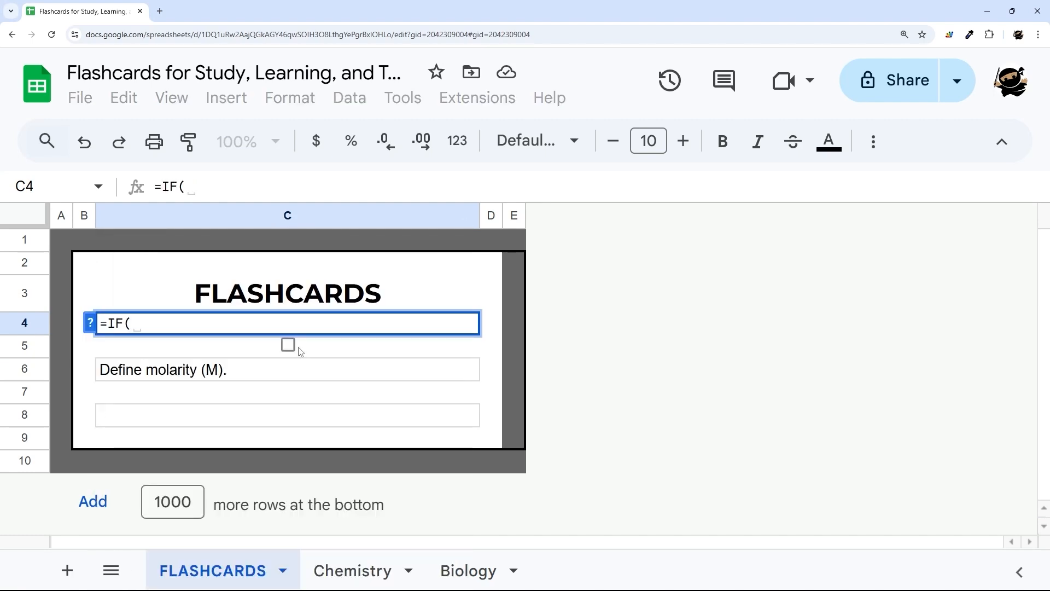
pyautogui.click(301, 351)
pyautogui.write('=')
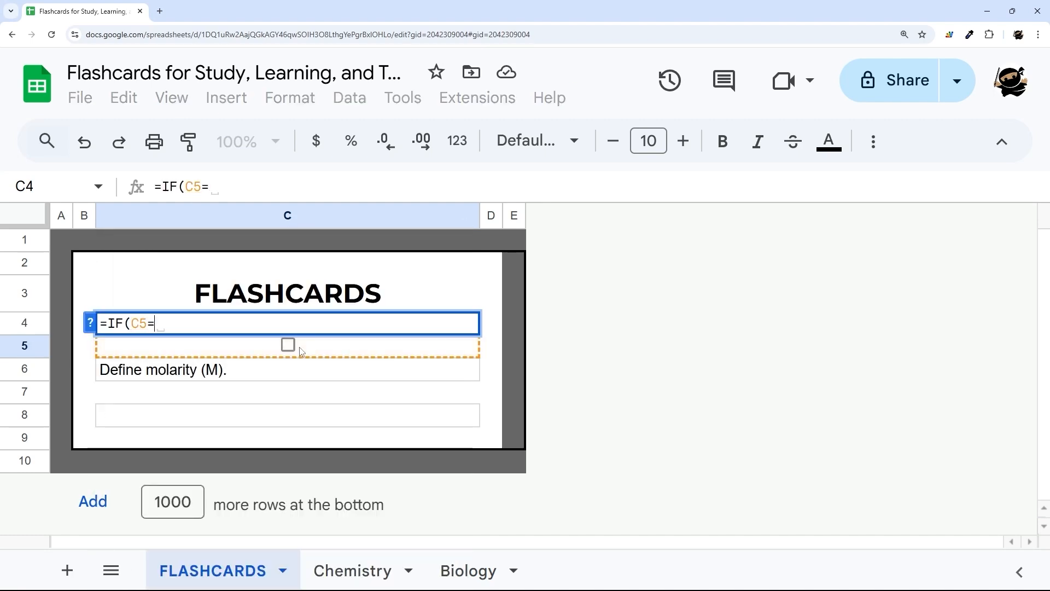
pyautogui.write('true,"see next questi')
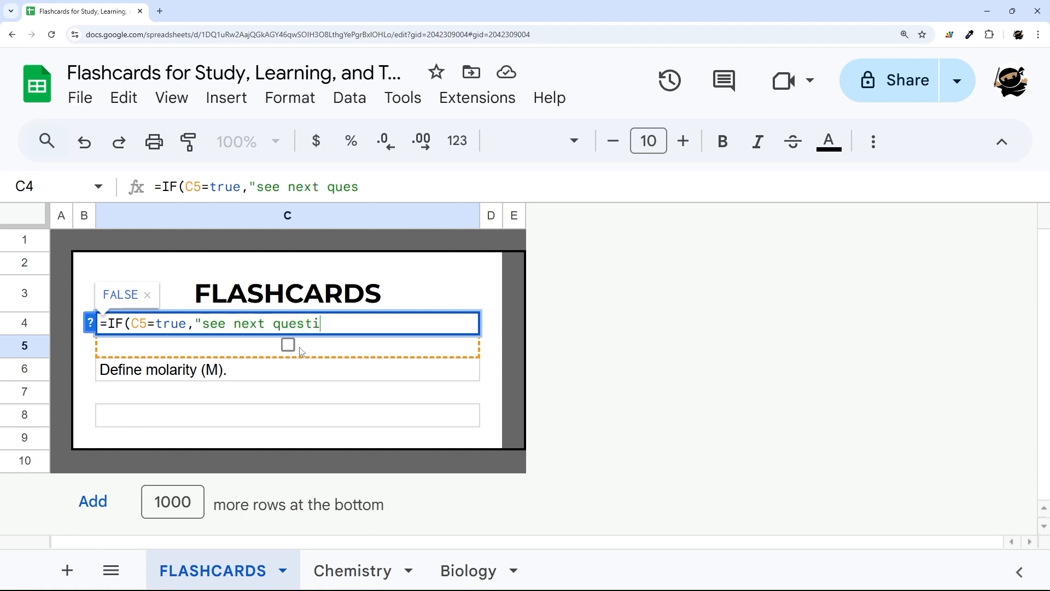
pyautogui.write('on","')
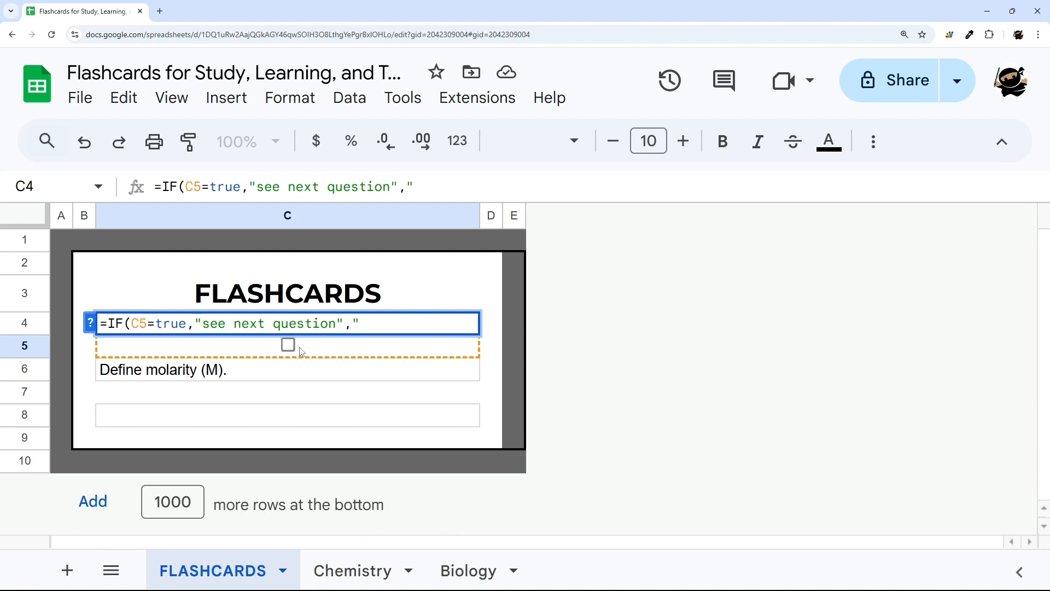
pyautogui.write('check answe')
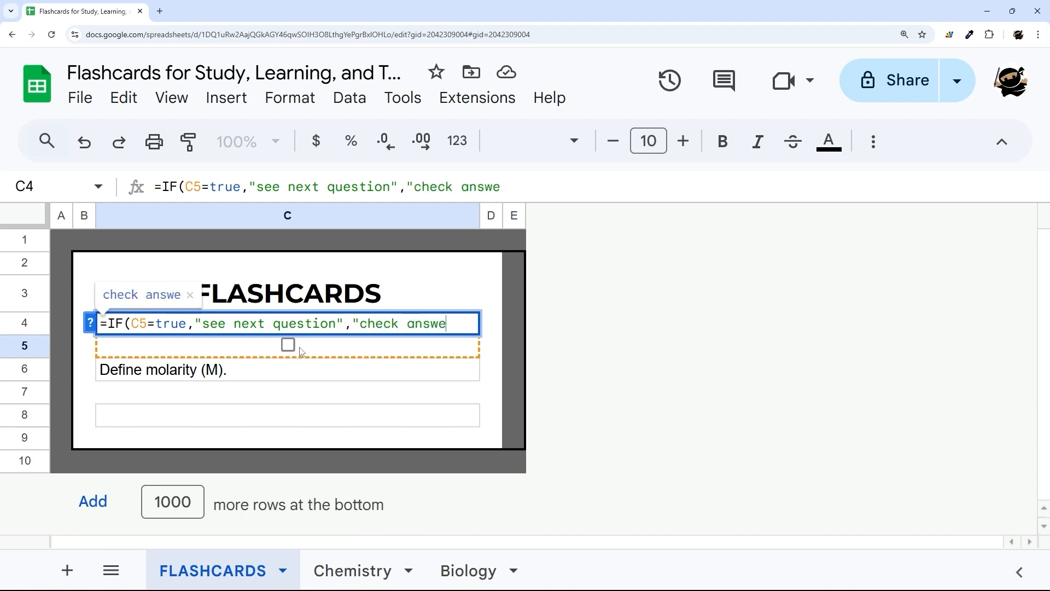
pyautogui.write('r")')
pyautogui.press('Return')
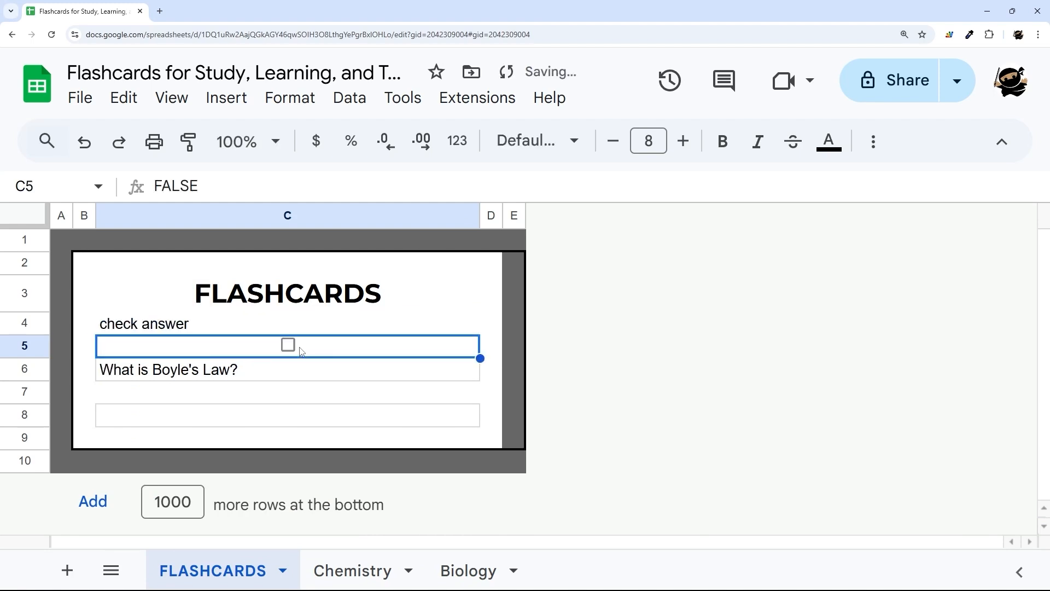
# Step: Center the C4 prompt text and format it as italic Calibri in a smaller font size
pyautogui.click(293, 327)
pyautogui.click(874, 141)
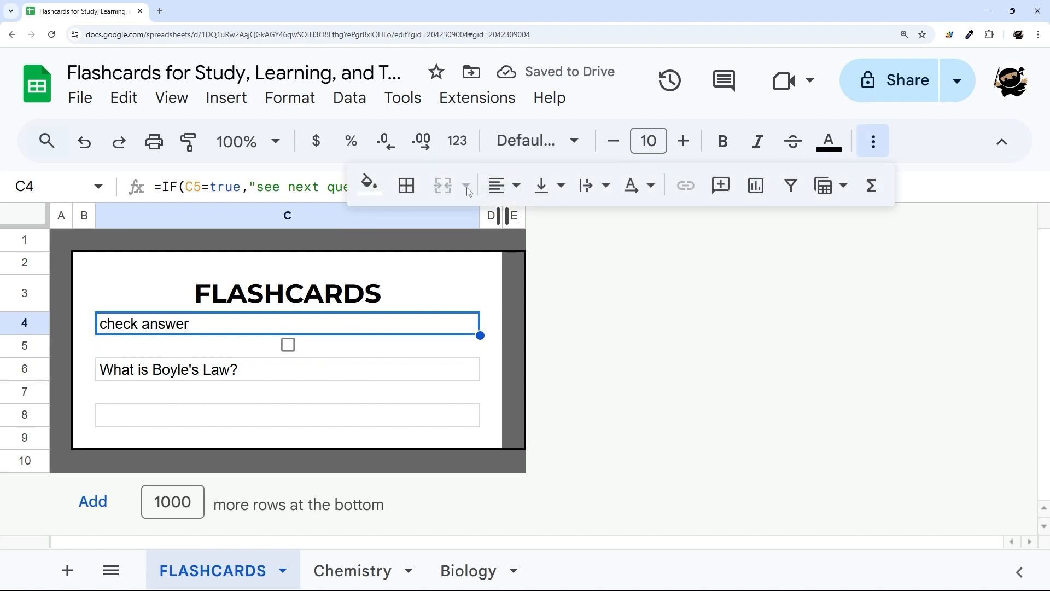
pyautogui.click(503, 186)
pyautogui.click(539, 224)
pyautogui.click(534, 141)
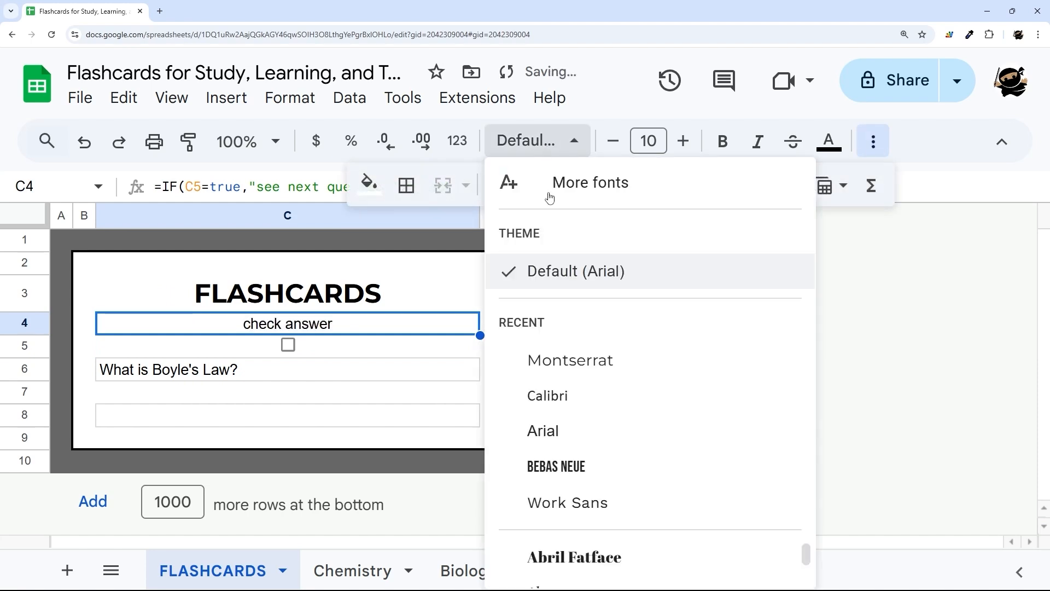
pyautogui.click(556, 394)
pyautogui.click(613, 141)
pyautogui.click(613, 141)
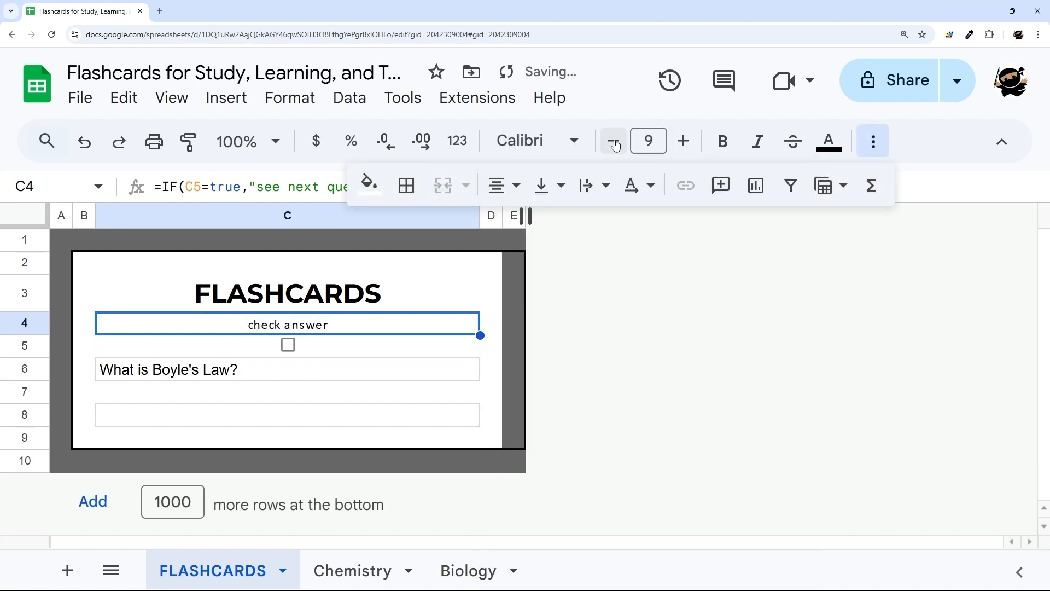
pyautogui.click(757, 149)
pyautogui.click(873, 142)
pyautogui.click(596, 351)
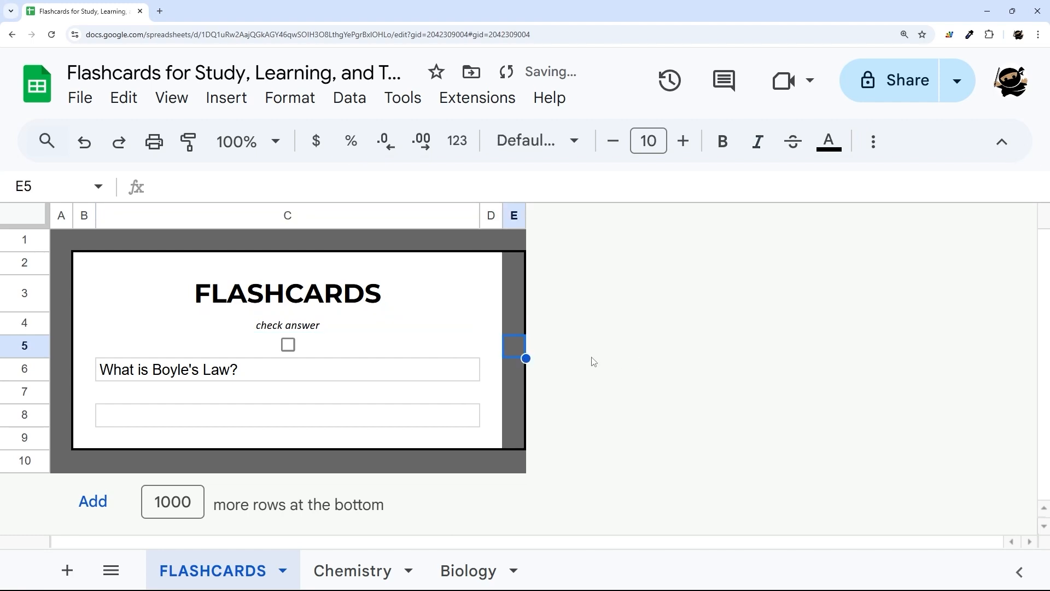
# Step: Toggle the C5 checkbox several times to test the changing prompt in C4 along with the question and answer
pyautogui.click(289, 345)
pyautogui.click(288, 345)
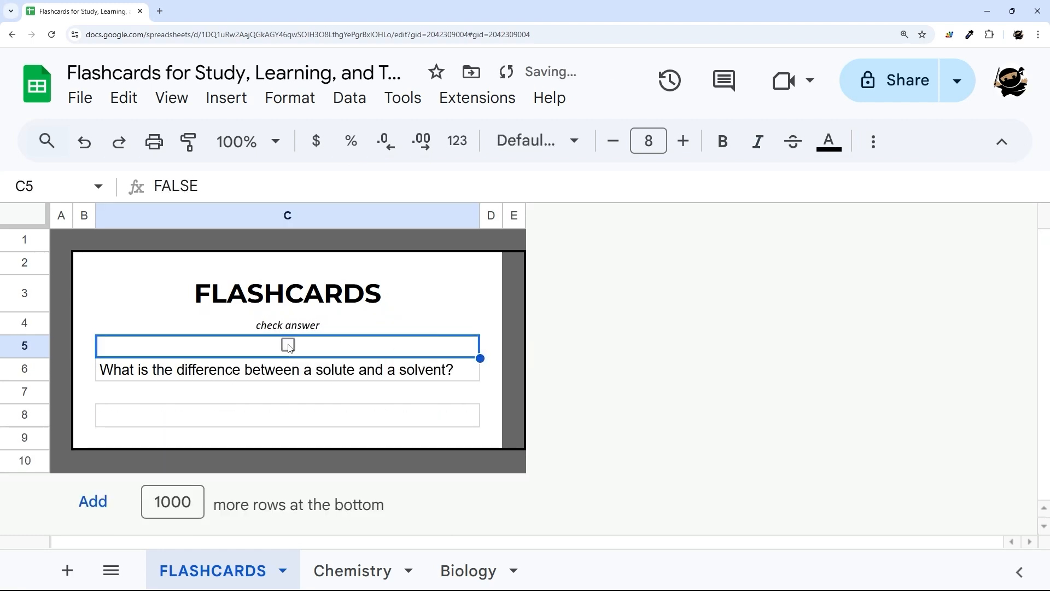
pyautogui.click(288, 346)
pyautogui.click(289, 345)
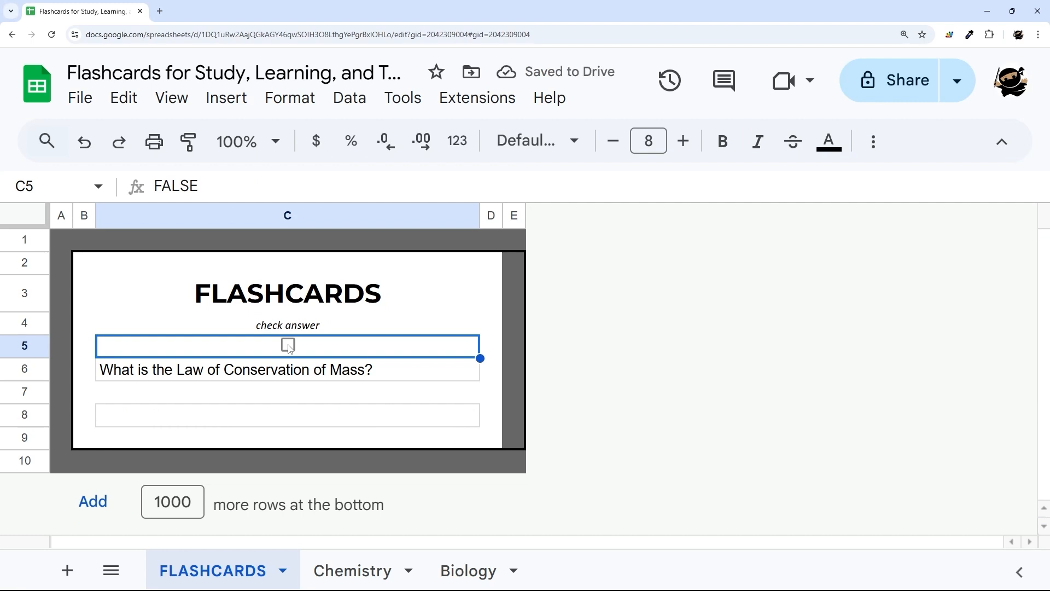
pyautogui.click(288, 345)
pyautogui.click(289, 346)
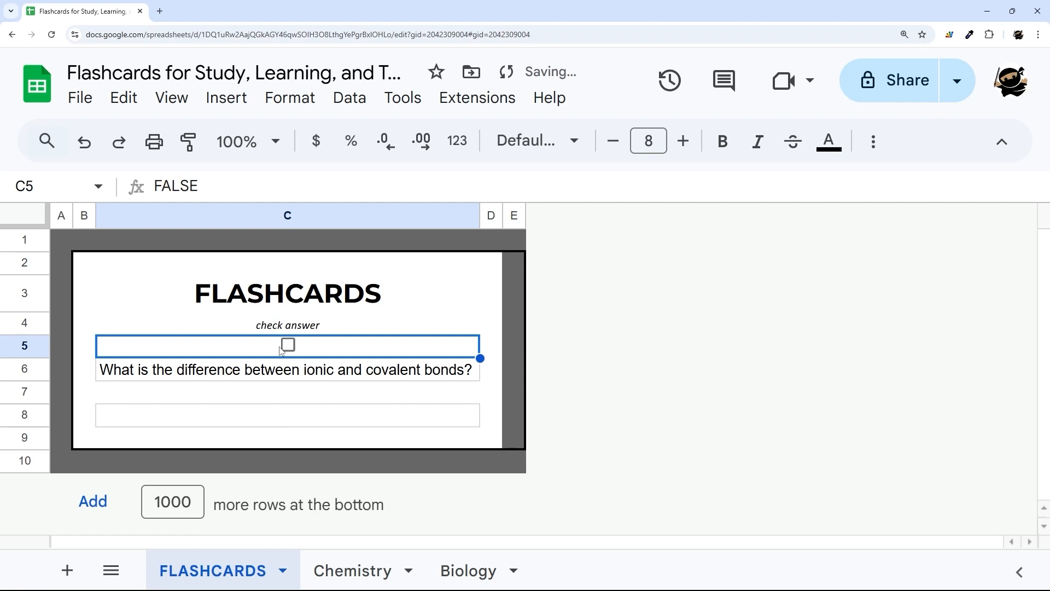
# Step: Examine the Question and Answer columns on the Chemistry sheet and the Biology sheet
pyautogui.click(352, 570)
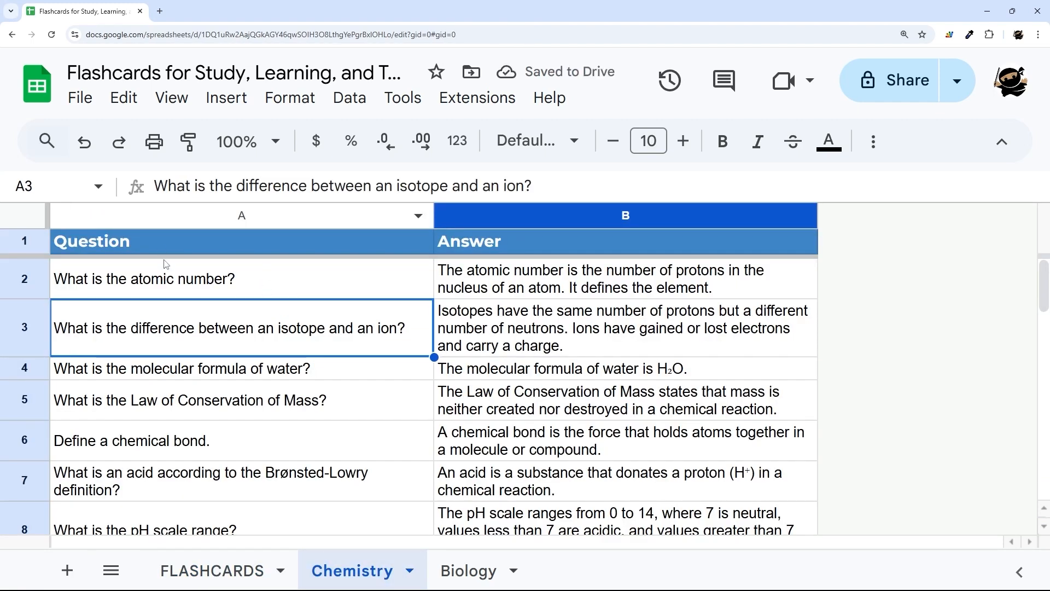
pyautogui.moveTo(165, 226); pyautogui.dragTo(455, 216)
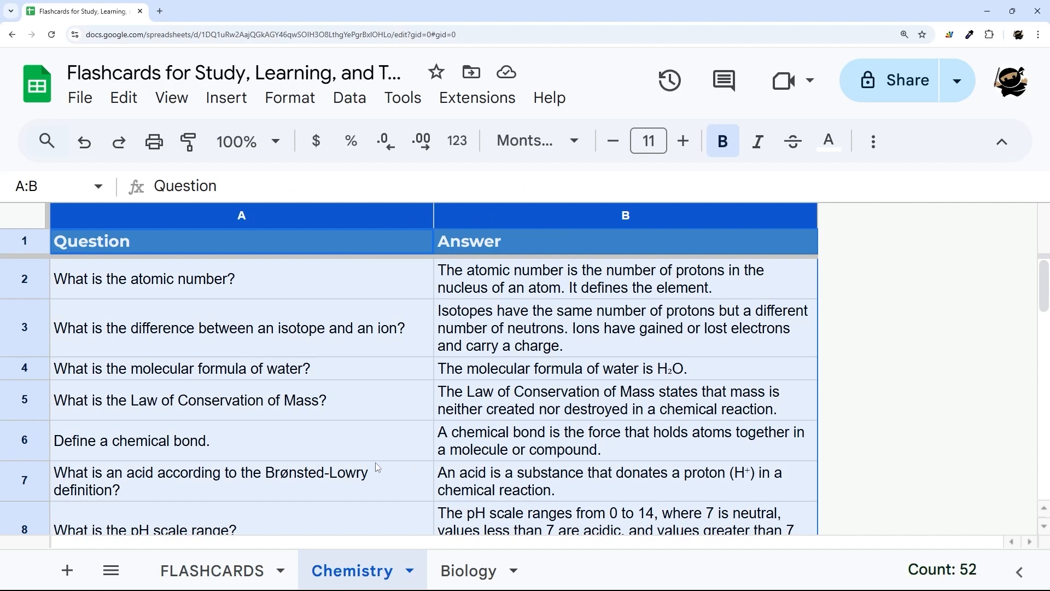
pyautogui.click(469, 583)
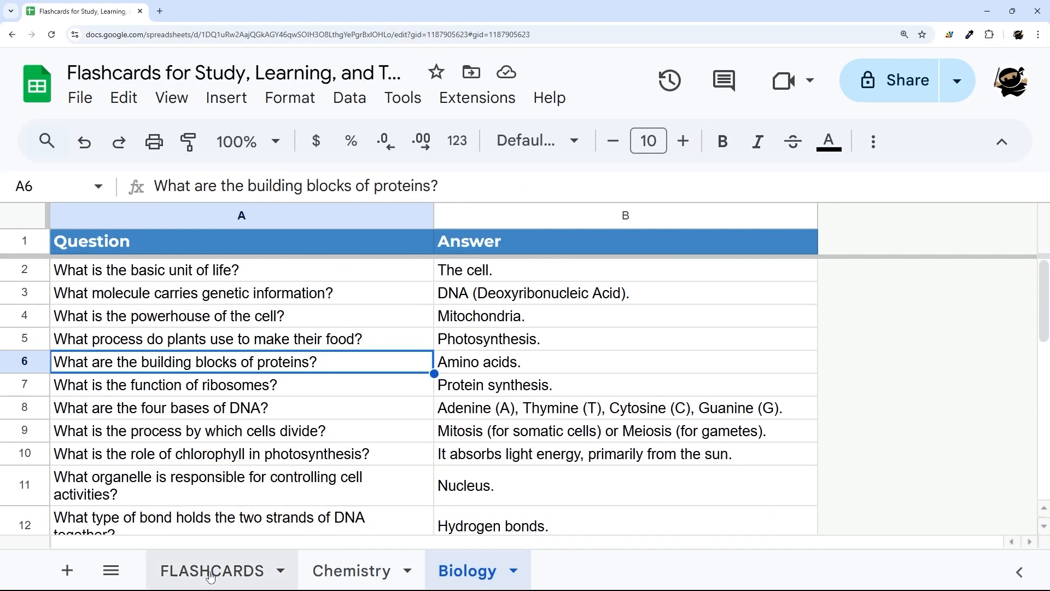
# Step: Return to the FLASHCARDS sheet and duplicate it
pyautogui.click(211, 576)
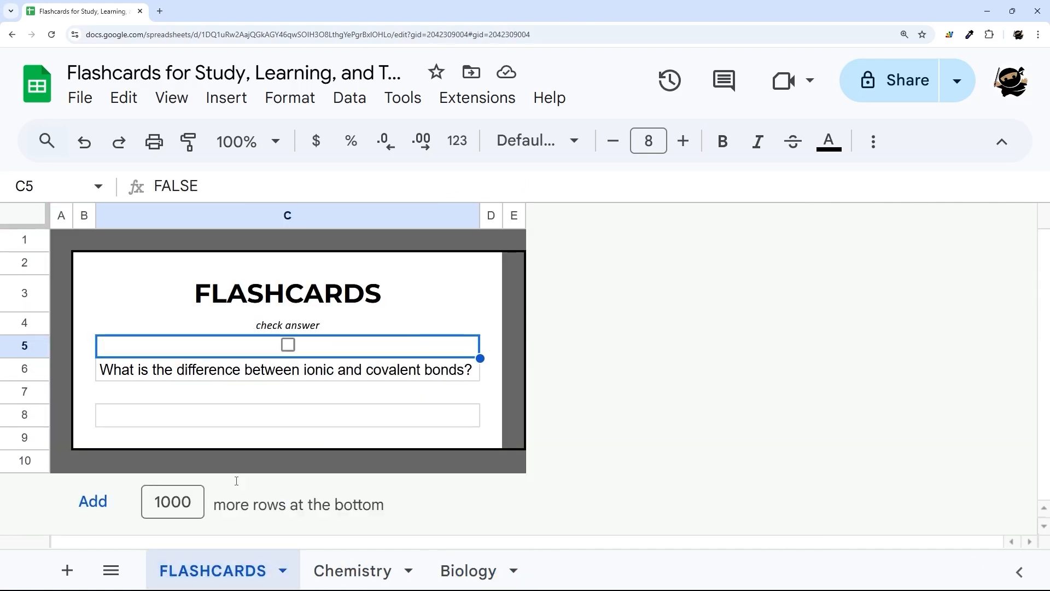
pyautogui.rightClick(167, 581)
pyautogui.click(218, 228)
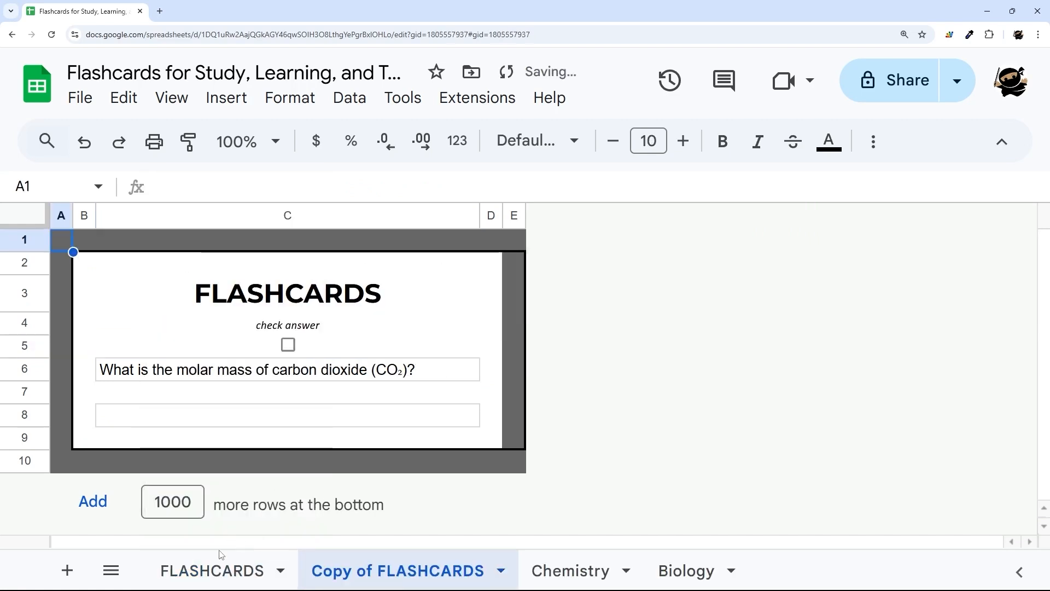
# Step: Rename the original FLASHCARDS sheet as CHEM FLASHCARDS
pyautogui.click(206, 573)
pyautogui.rightClick(207, 573)
pyautogui.click(201, 299)
pyautogui.write('C')
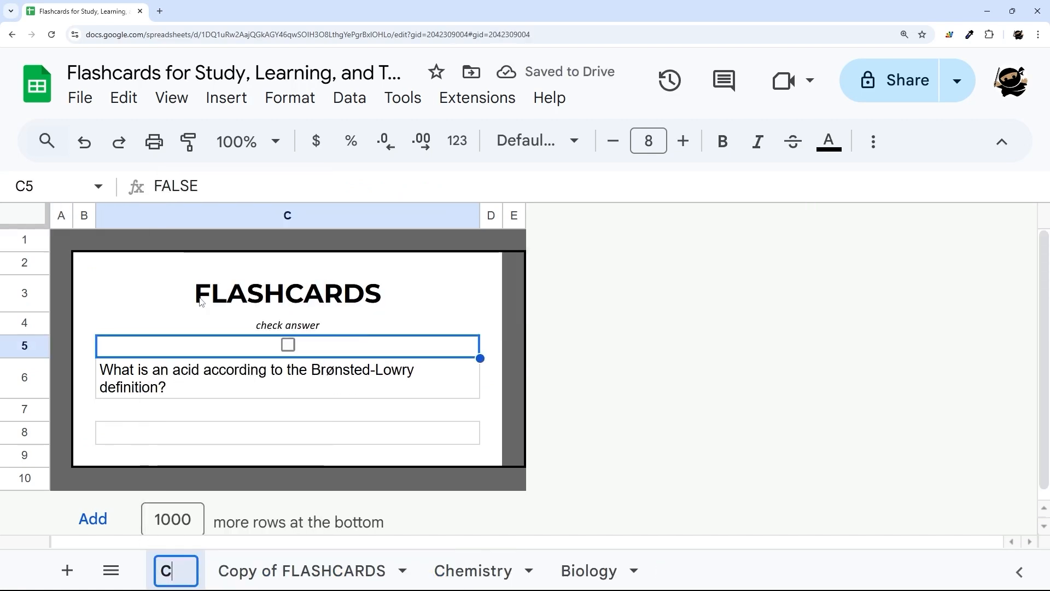
pyautogui.write('HEM FLASH')
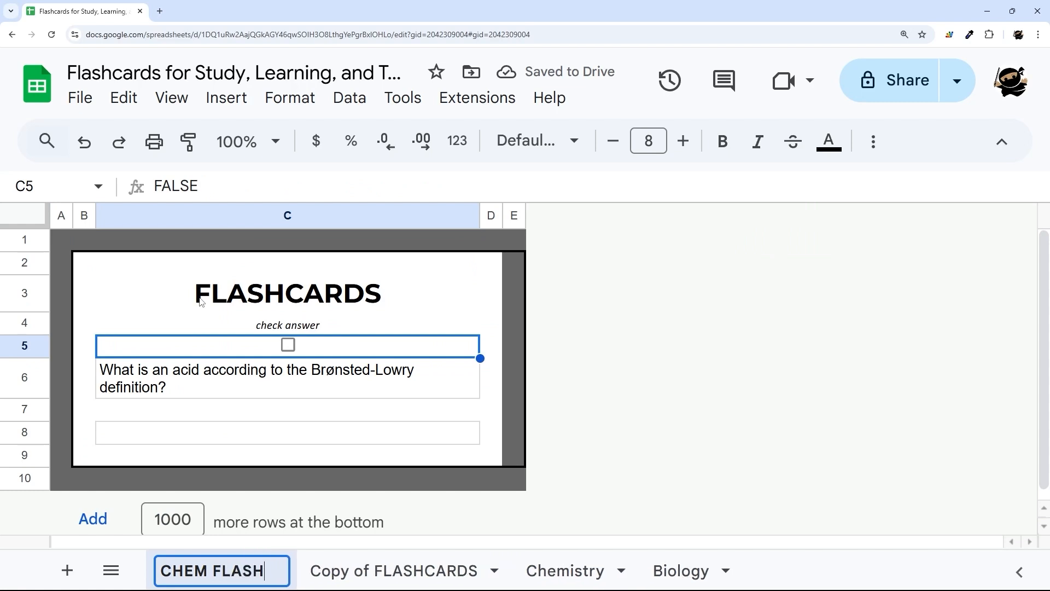
pyautogui.write('CARDS')
pyautogui.press('Return')
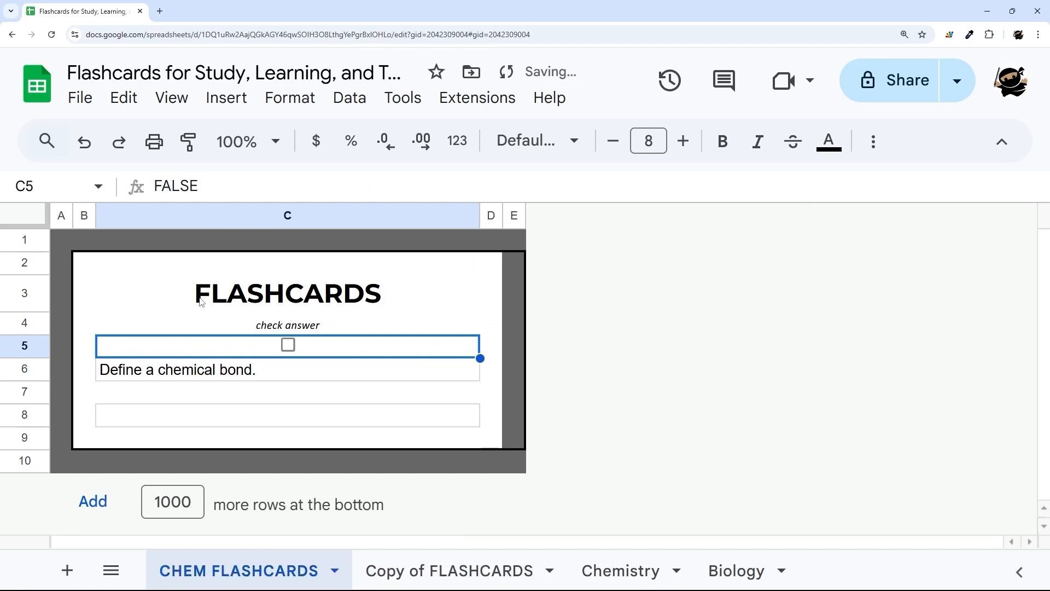
# Step: Rename the duplicated sheet as BIO FLASHCARDS
pyautogui.rightClick(356, 583)
pyautogui.click(415, 312)
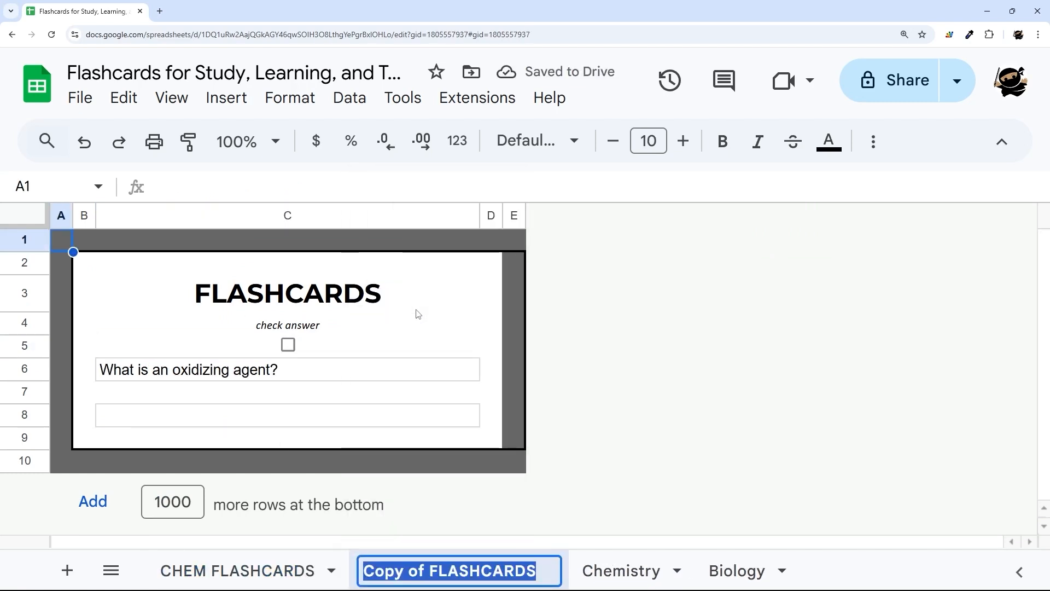
pyautogui.write('B')
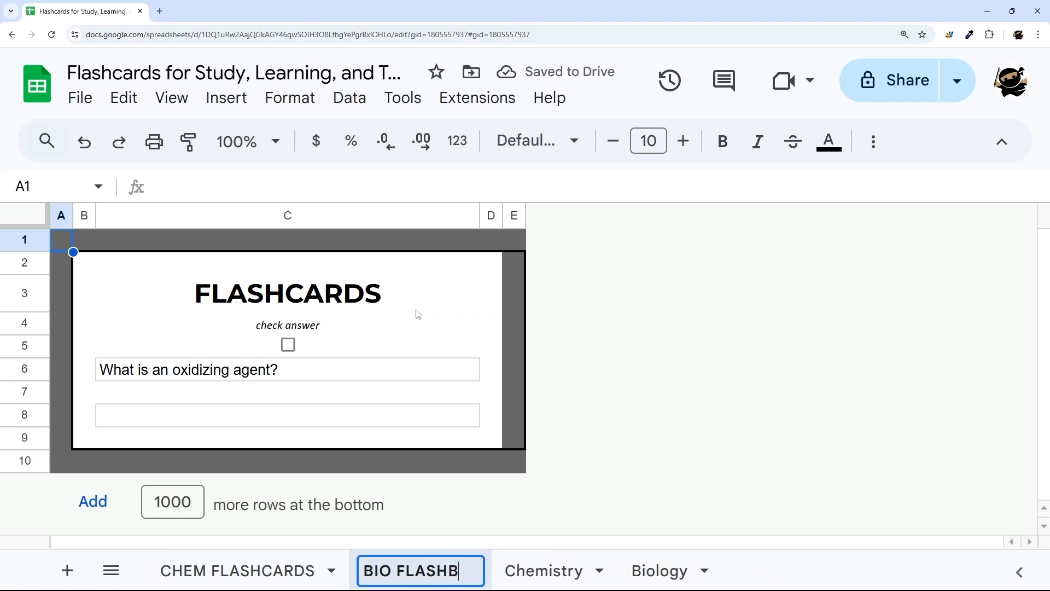
pyautogui.press('BackSpace')
pyautogui.write('CARDS')
pyautogui.press('Return')
# Step: On BIO FLASHCARDS, replace both Chemistry references in C6's random question formula with Biology
pyautogui.click(365, 366)
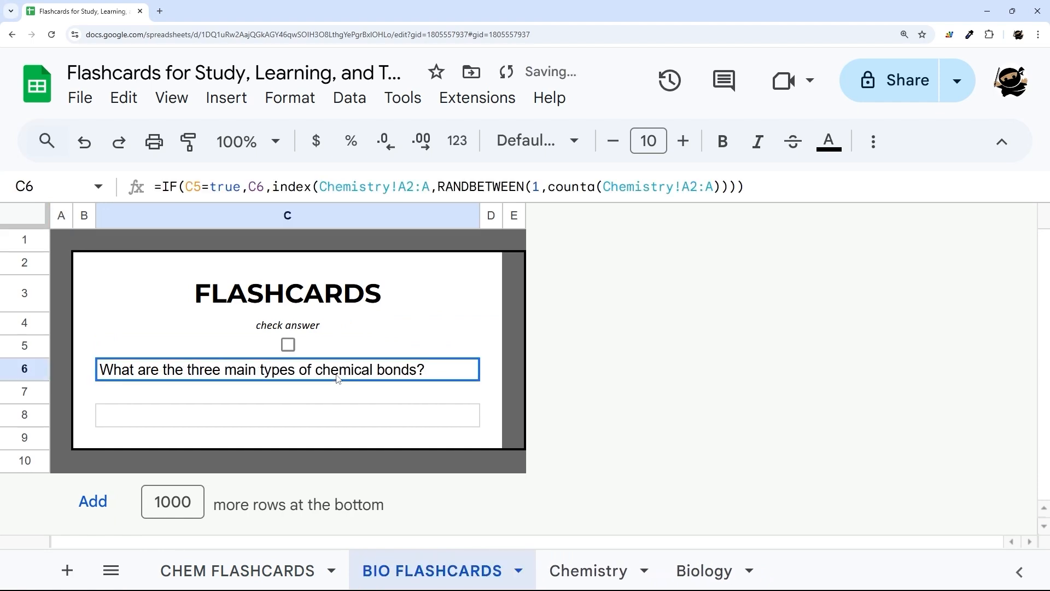
pyautogui.moveTo(320, 187); pyautogui.dragTo(402, 187)
pyautogui.write('Biology')
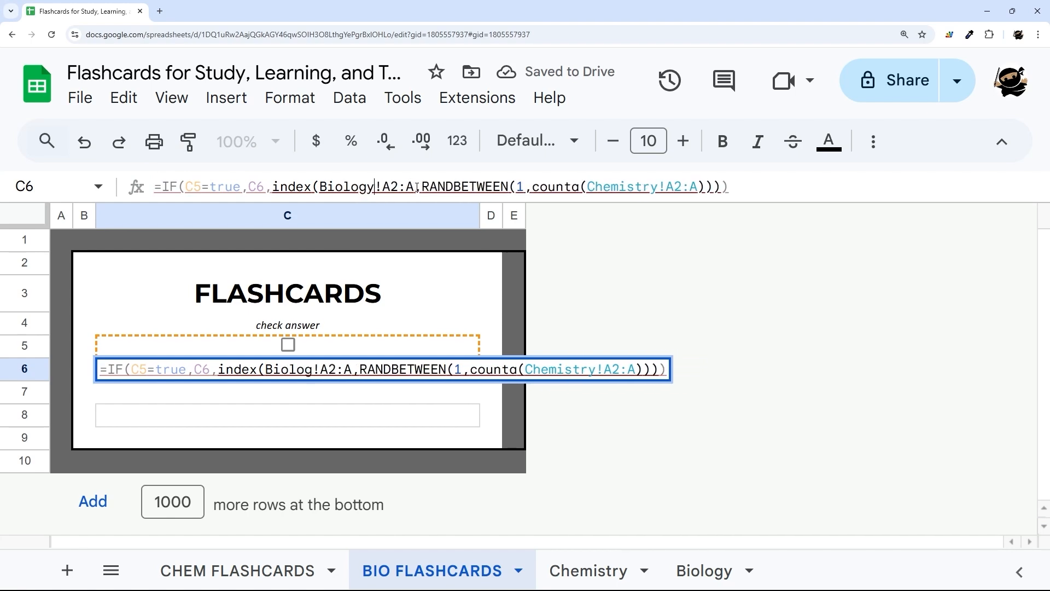
pyautogui.moveTo(587, 187); pyautogui.dragTo(654, 190)
pyautogui.write('Biology')
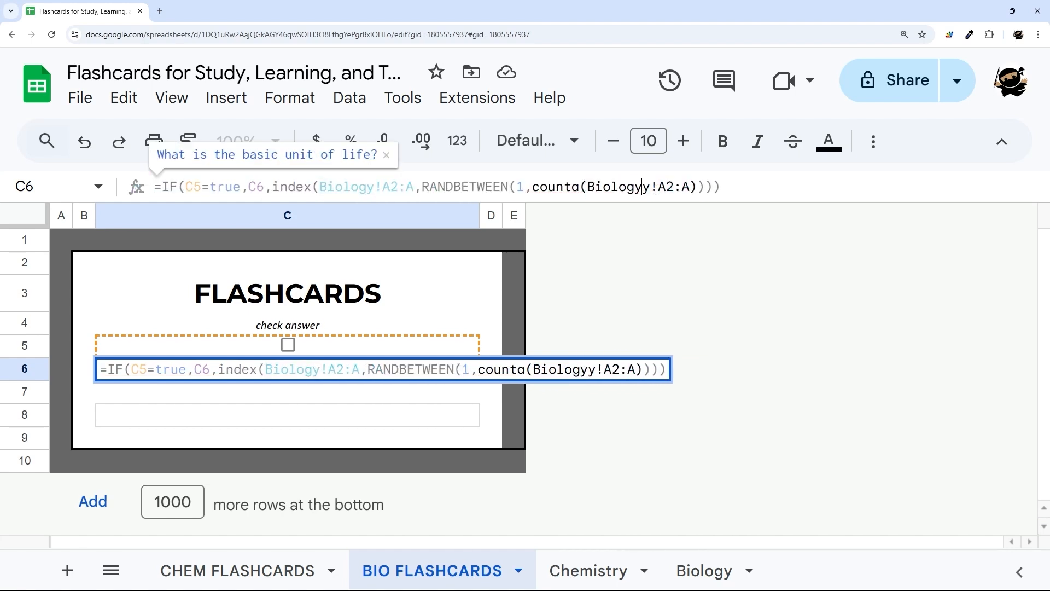
pyautogui.press('Delete')
pyautogui.press('Return')
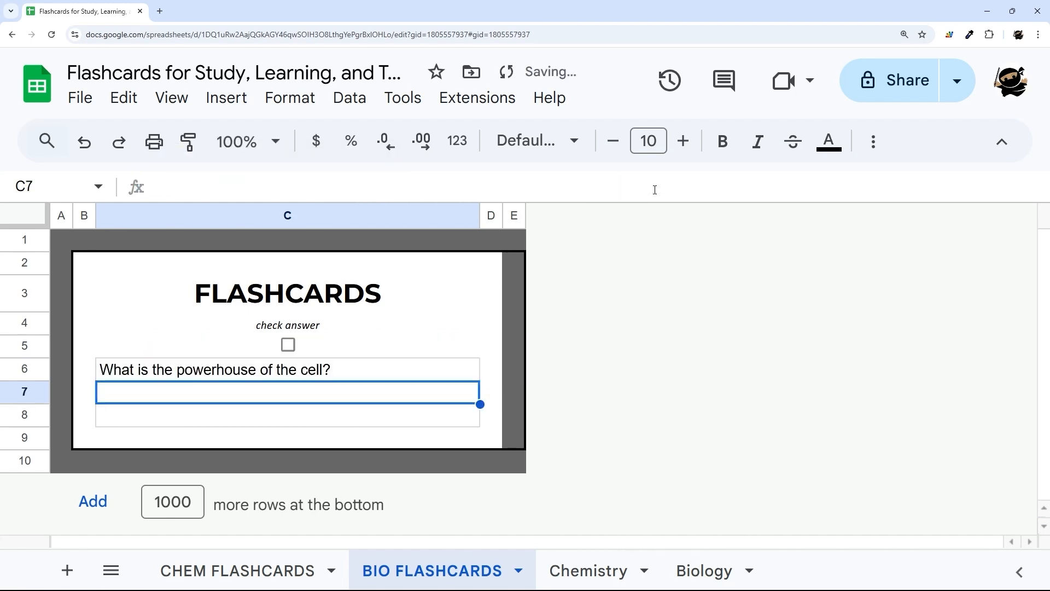
# Step: Replace both Chemistry references in C8's XLOOKUP formula with Biology and check C5 to test the answer
pyautogui.click(326, 419)
pyautogui.moveTo(335, 189); pyautogui.dragTo(406, 188)
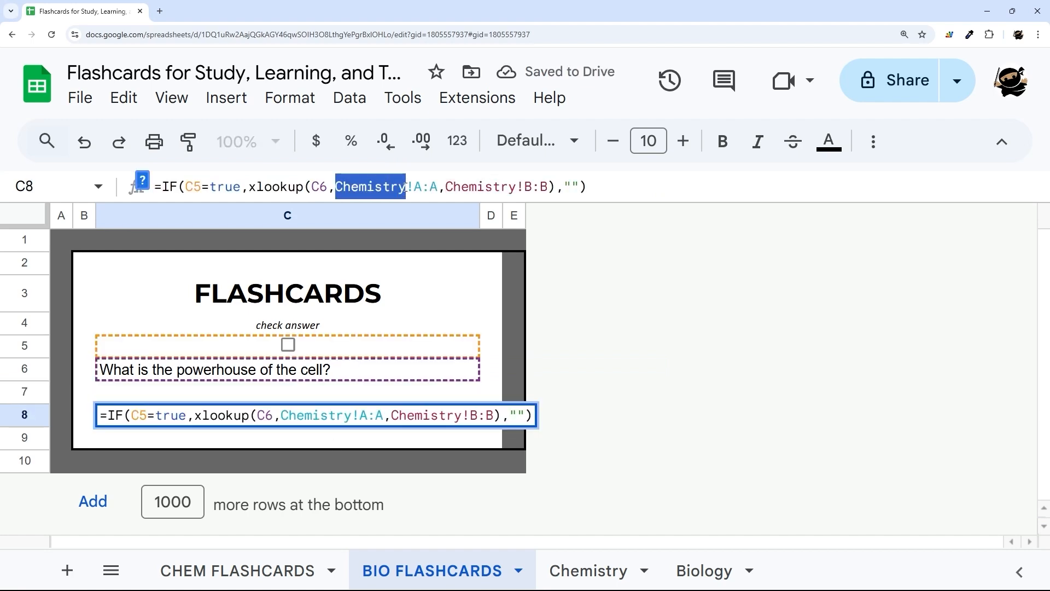
pyautogui.write('Biology')
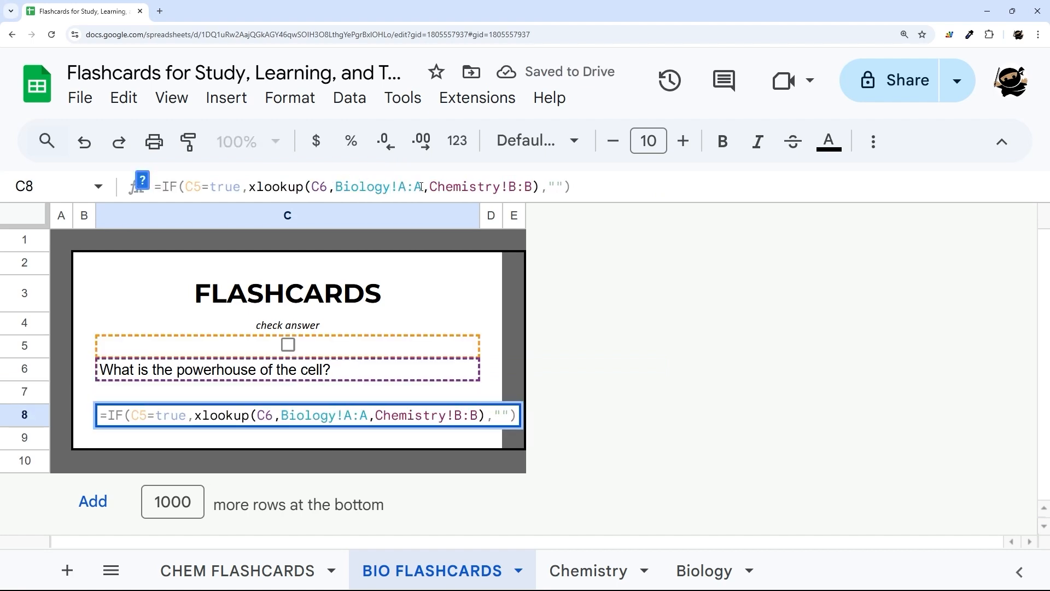
pyautogui.moveTo(430, 187); pyautogui.dragTo(493, 187)
pyautogui.write('Bi')
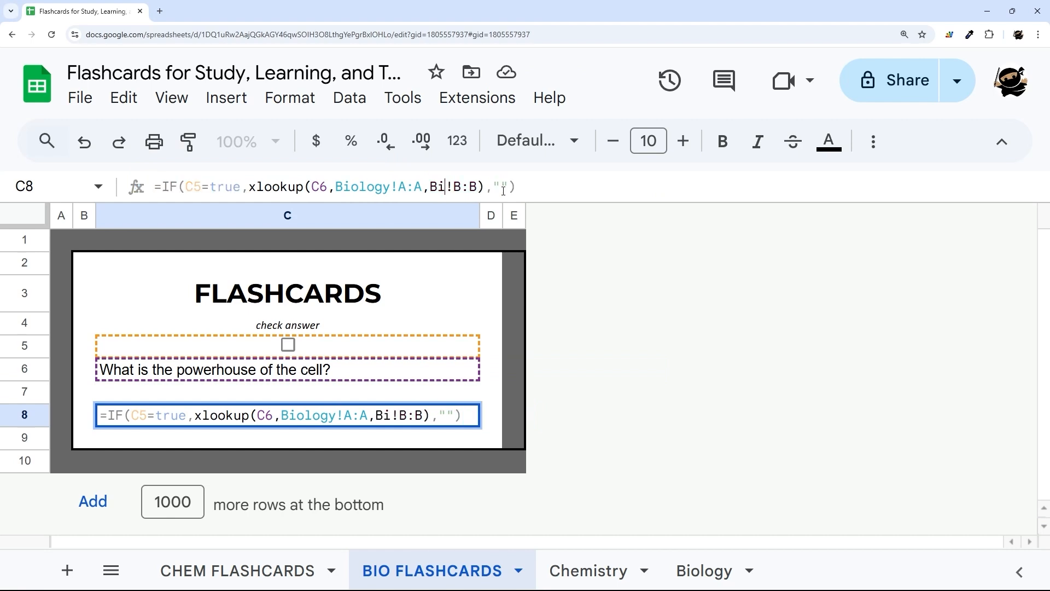
pyautogui.write('ology')
pyautogui.press('Return')
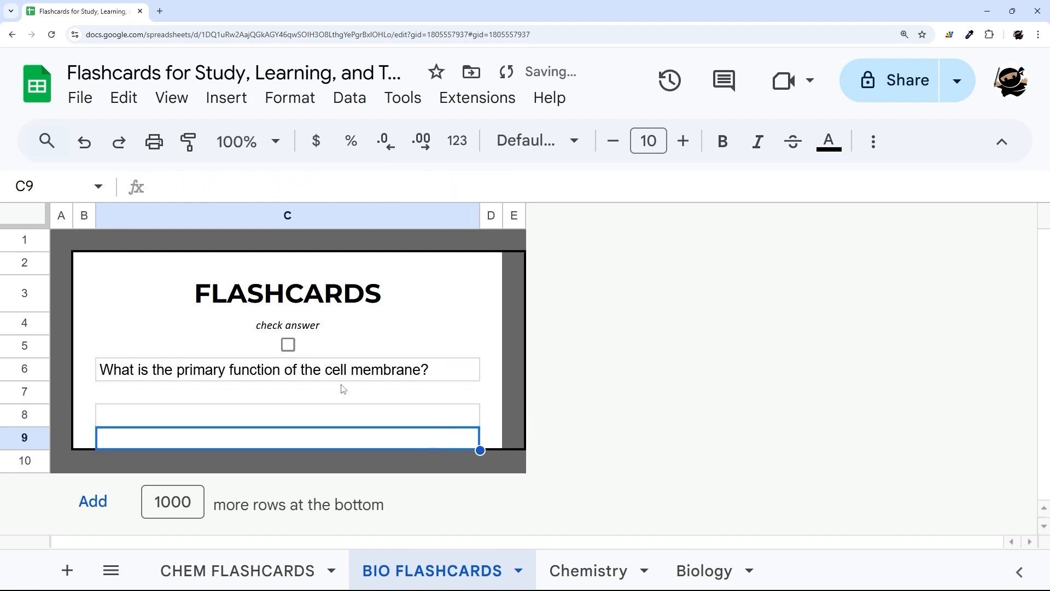
pyautogui.click(287, 345)
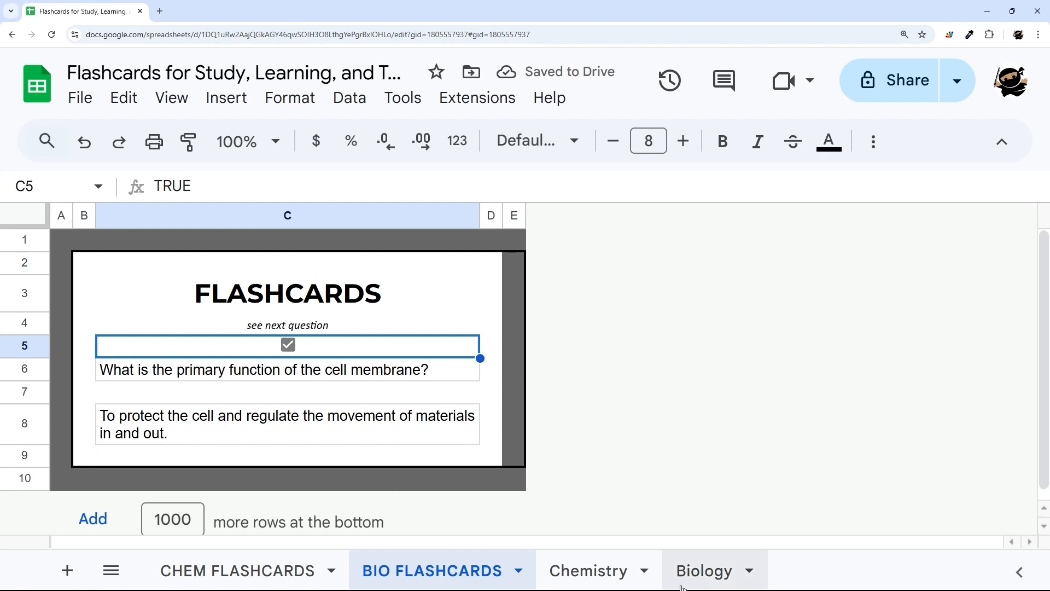
# Step: Delete the BIO FLASHCARDS sheet and confirm its removal
pyautogui.rightClick(406, 562)
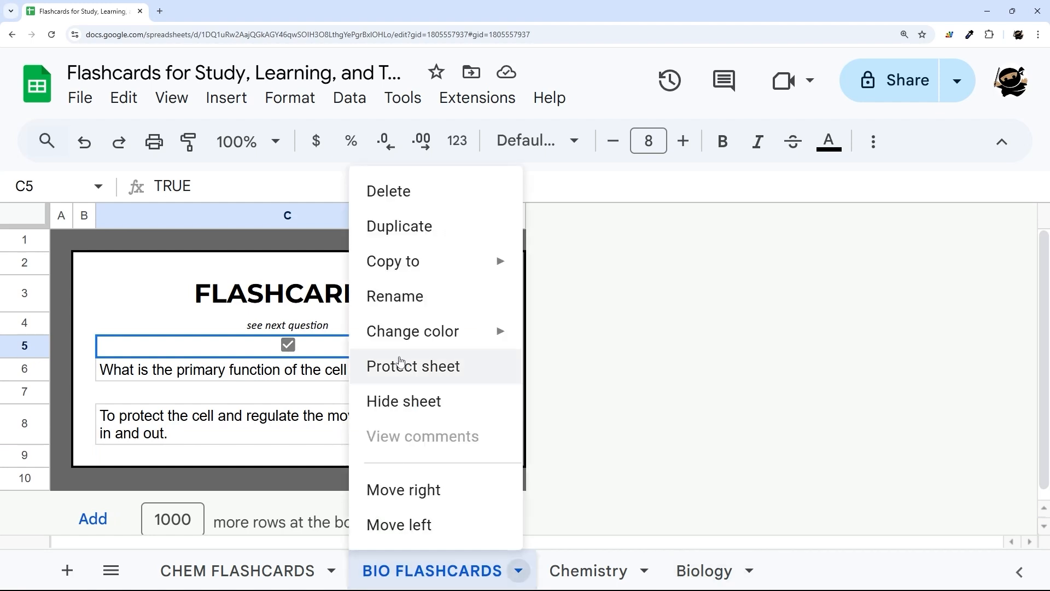
pyautogui.click(401, 192)
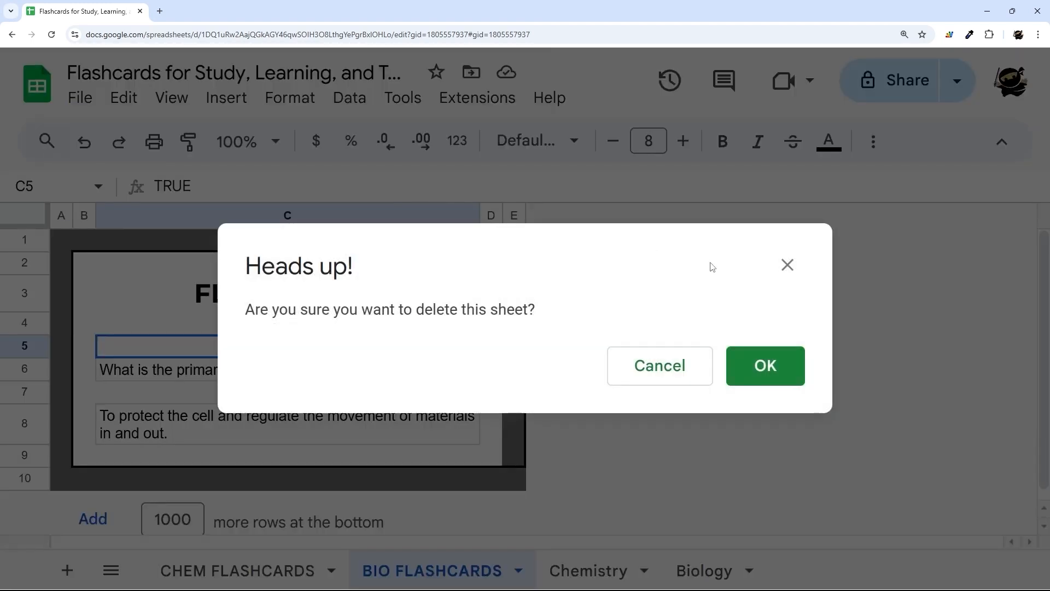
pyautogui.click(765, 372)
# Step: Rename the CHEM FLASHCARDS sheet as FLASHCARDS
pyautogui.rightClick(199, 571)
pyautogui.click(210, 302)
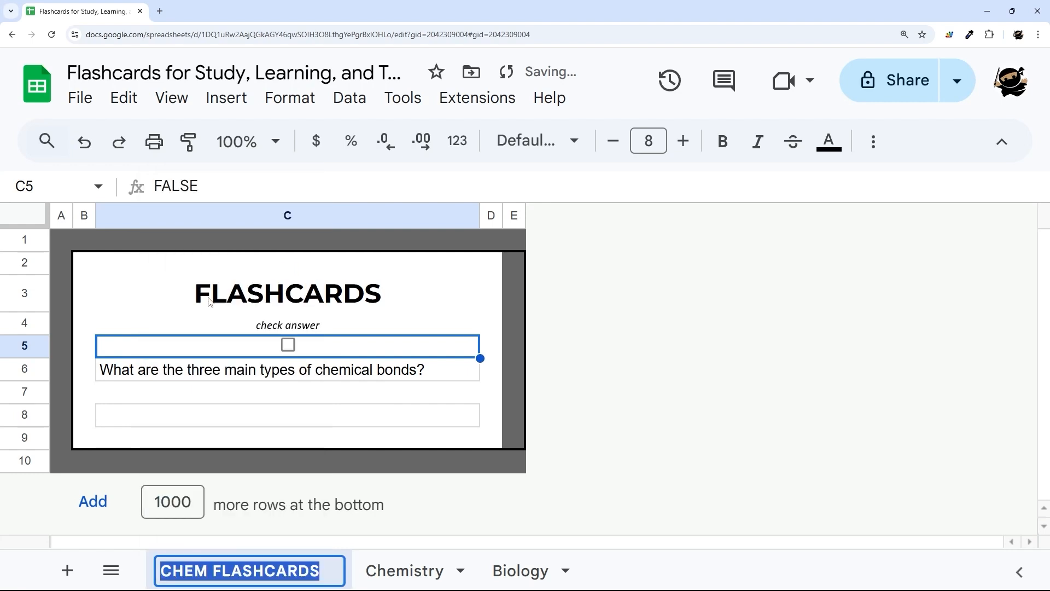
pyautogui.press('Home')
pyautogui.press('Delete')
pyautogui.press('Delete')
pyautogui.press('Delete')
pyautogui.press('Delete')
pyautogui.press('Delete')
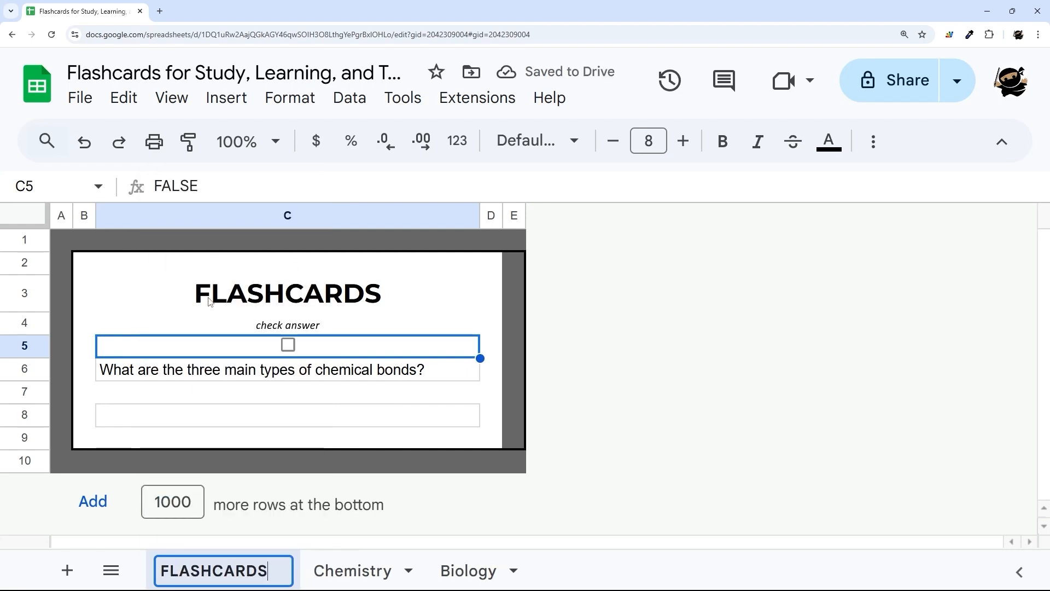
pyautogui.press('Return')
# Step: Add a new blank sheet and name it SELECTED
pyautogui.click(68, 570)
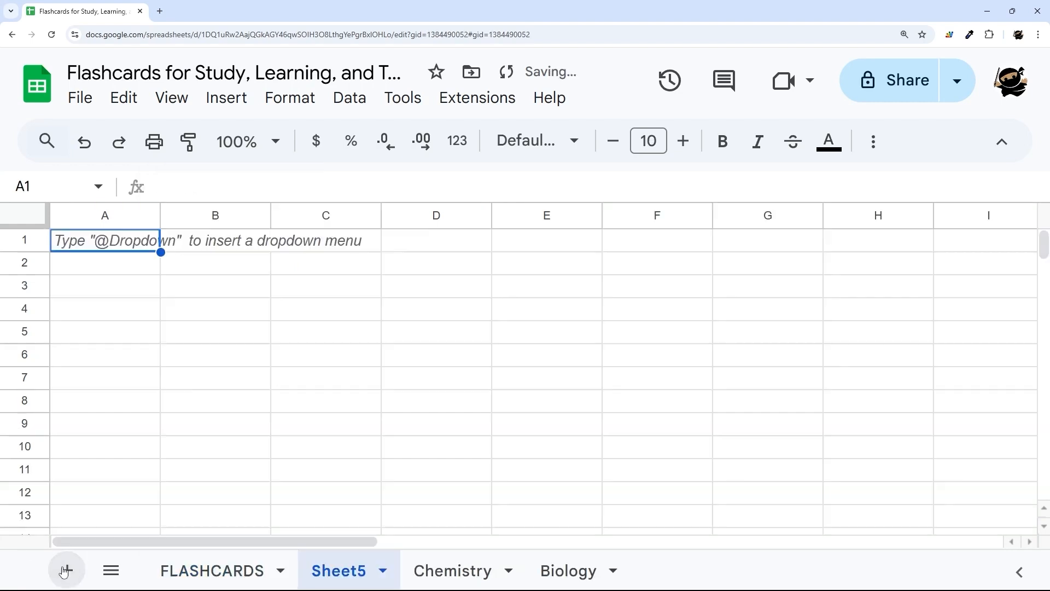
pyautogui.rightClick(331, 571)
pyautogui.click(375, 313)
pyautogui.write('S')
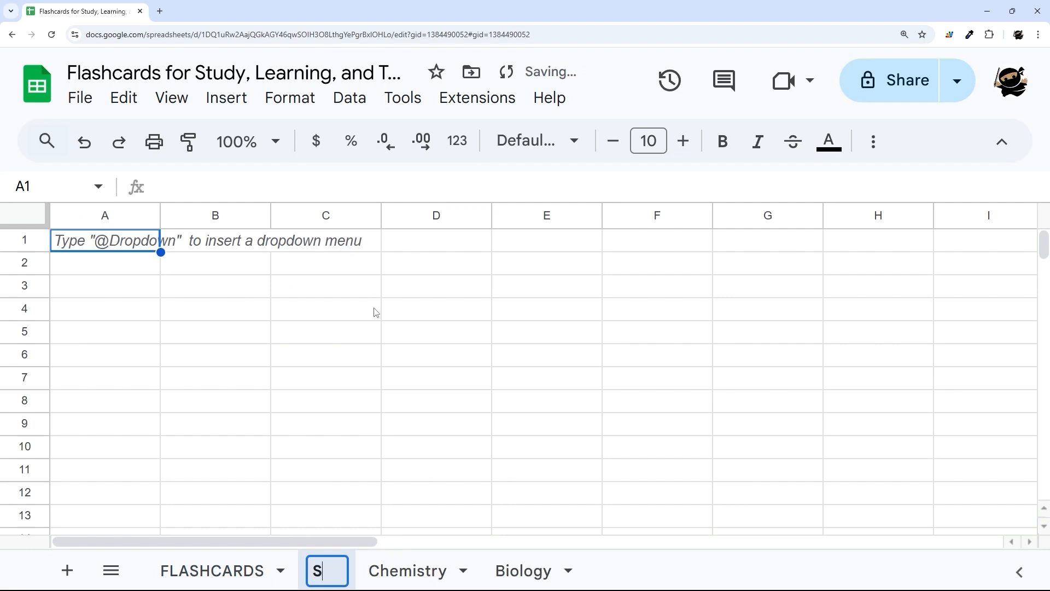
pyautogui.write('ELECTED')
pyautogui.press('Return')
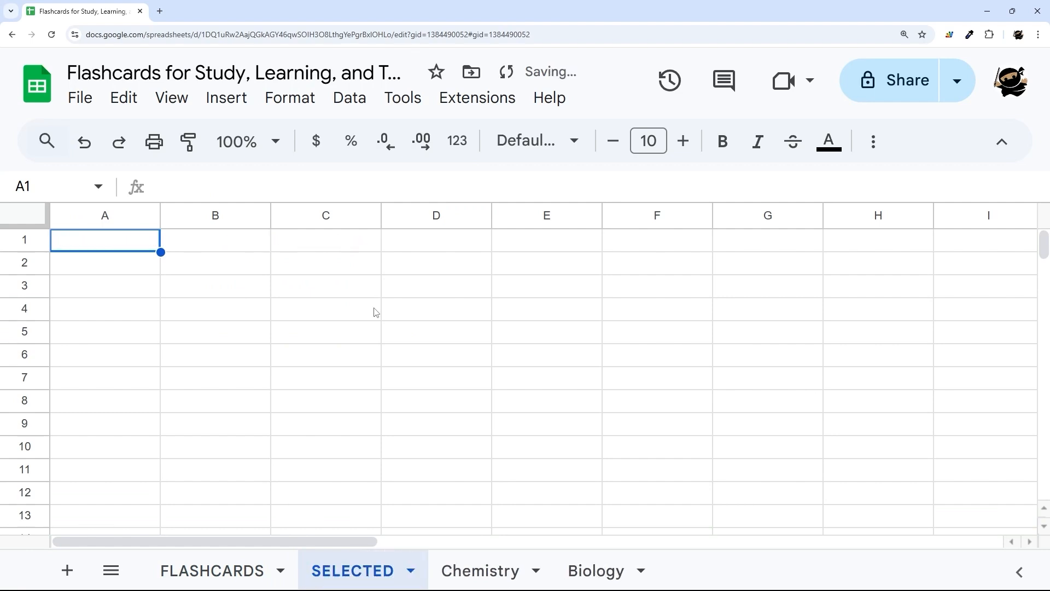
# Step: On the FLASHCARDS sheet, insert one empty row above row 4, directly below the title
pyautogui.click(174, 574)
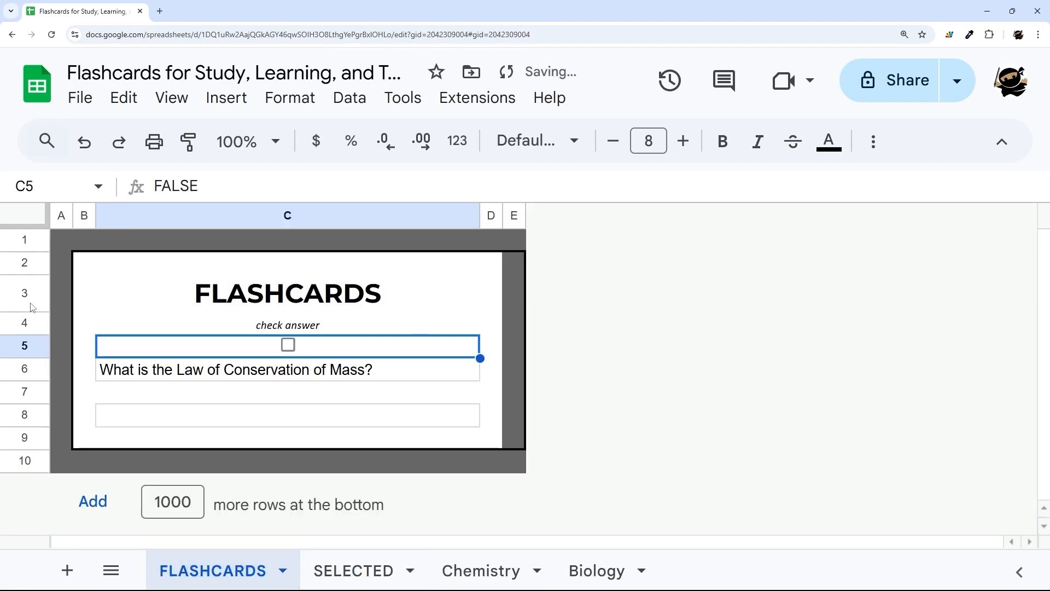
pyautogui.click(25, 322)
pyautogui.rightClick(24, 322)
pyautogui.click(164, 317)
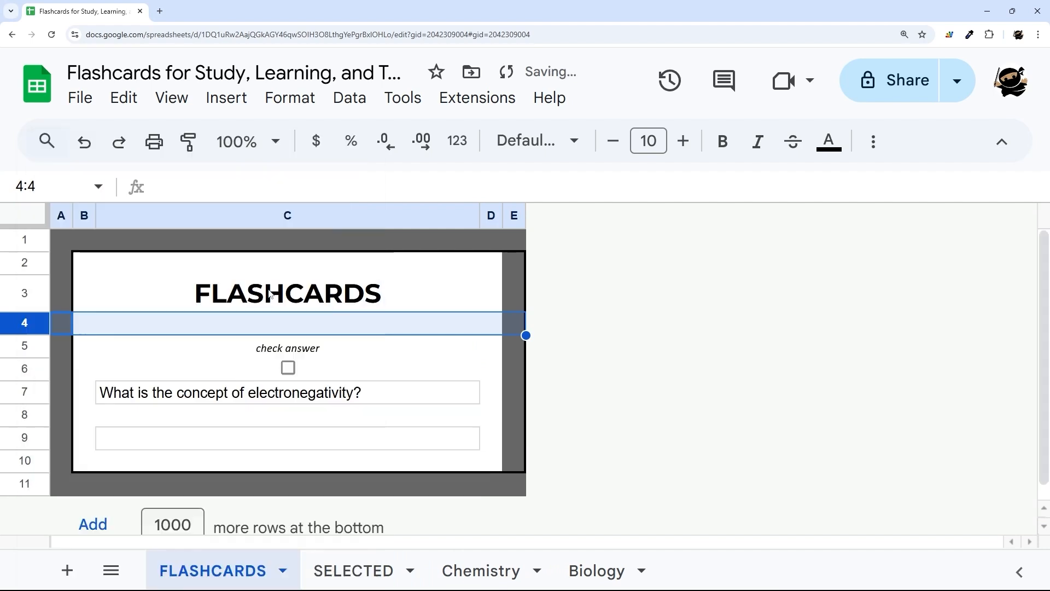
# Step: Add a dropdown to cell C4 with the two options Chemistry and Biology
pyautogui.click(219, 326)
pyautogui.rightClick(246, 328)
pyautogui.scroll(-5, 325, 449)
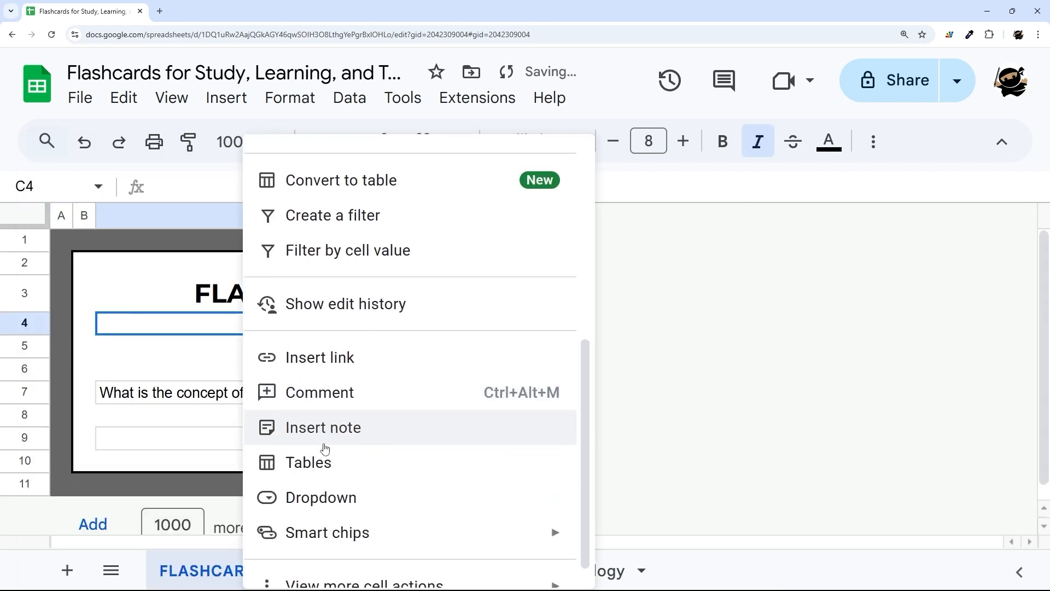
pyautogui.click(305, 474)
pyautogui.scroll(-2, 839, 335)
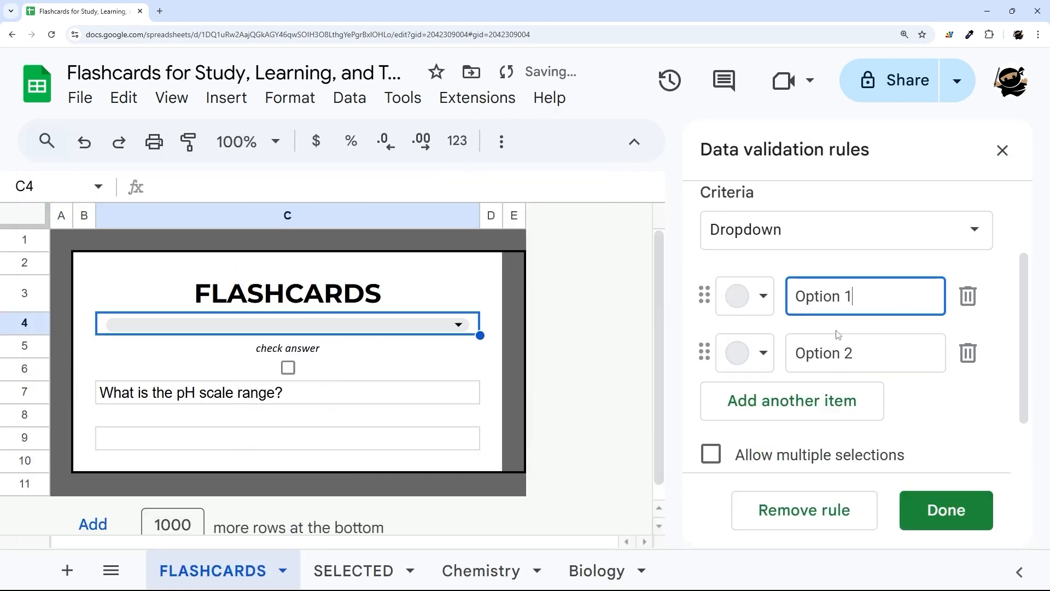
pyautogui.moveTo(920, 287); pyautogui.dragTo(755, 301)
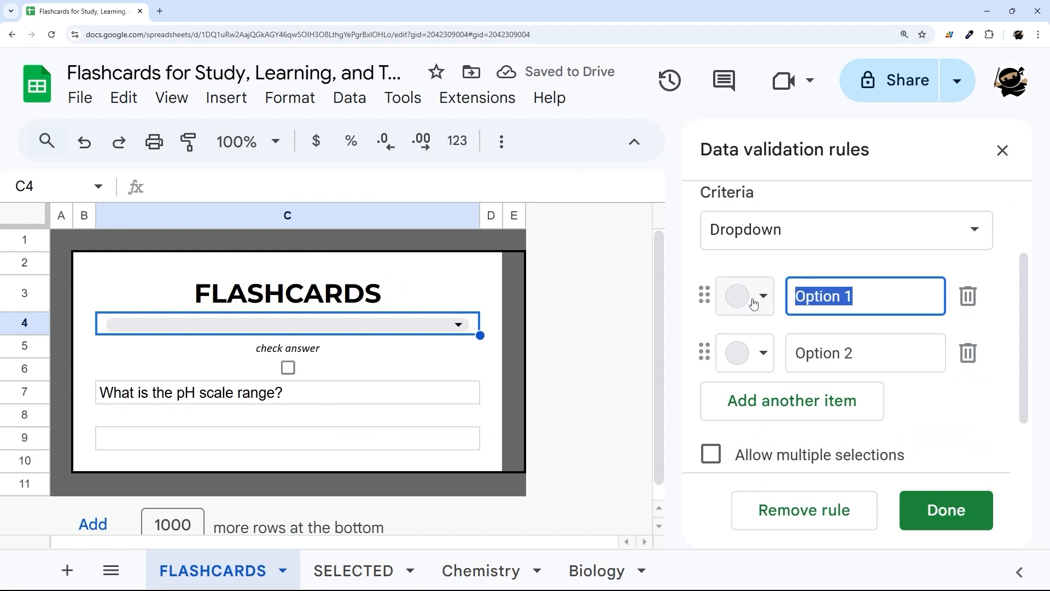
pyautogui.write('Chemistry')
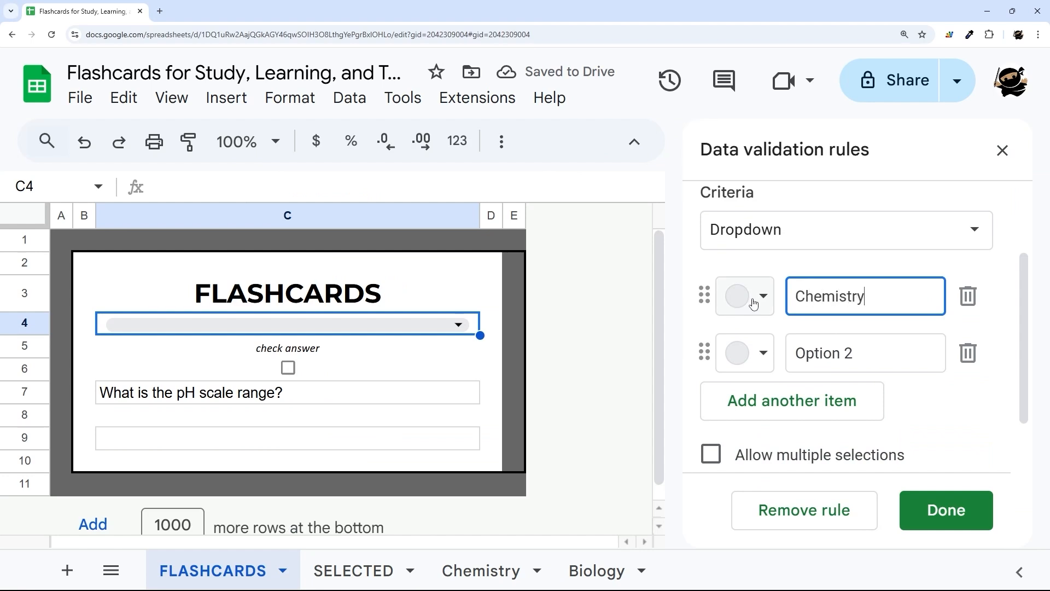
pyautogui.moveTo(860, 346); pyautogui.dragTo(798, 352)
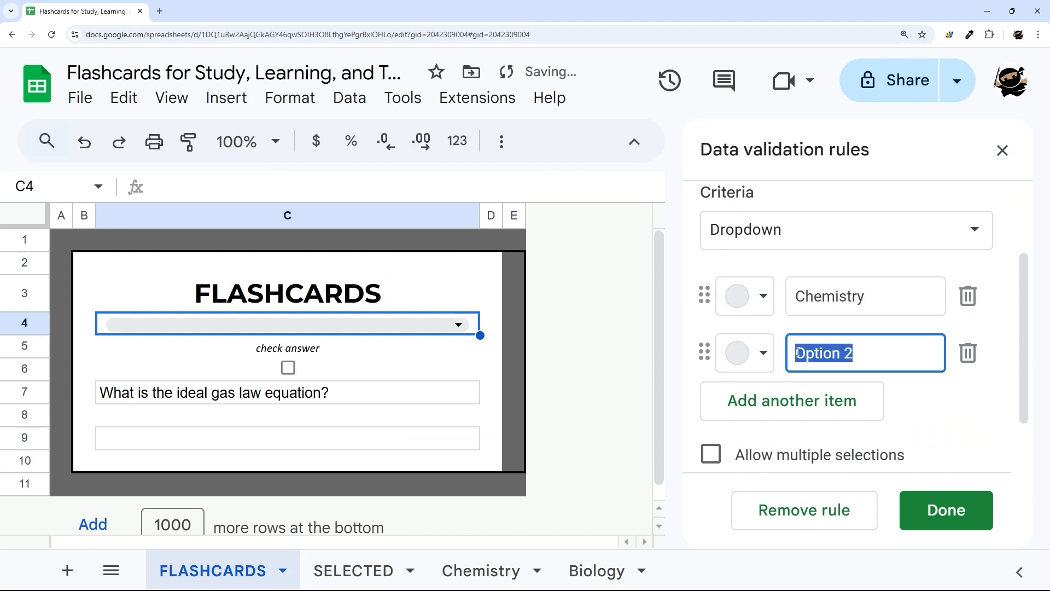
pyautogui.write('Biology')
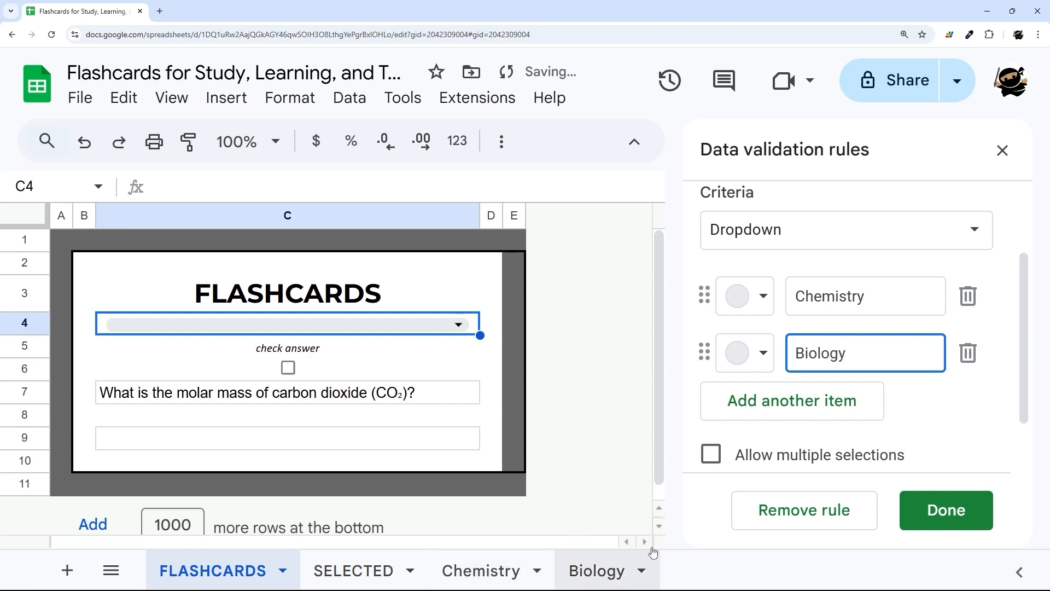
# Step: Set the C4 dropdown's display style to Arrow and save the data validation rule
pyautogui.scroll(-1, 896, 403)
pyautogui.scroll(-2, 889, 398)
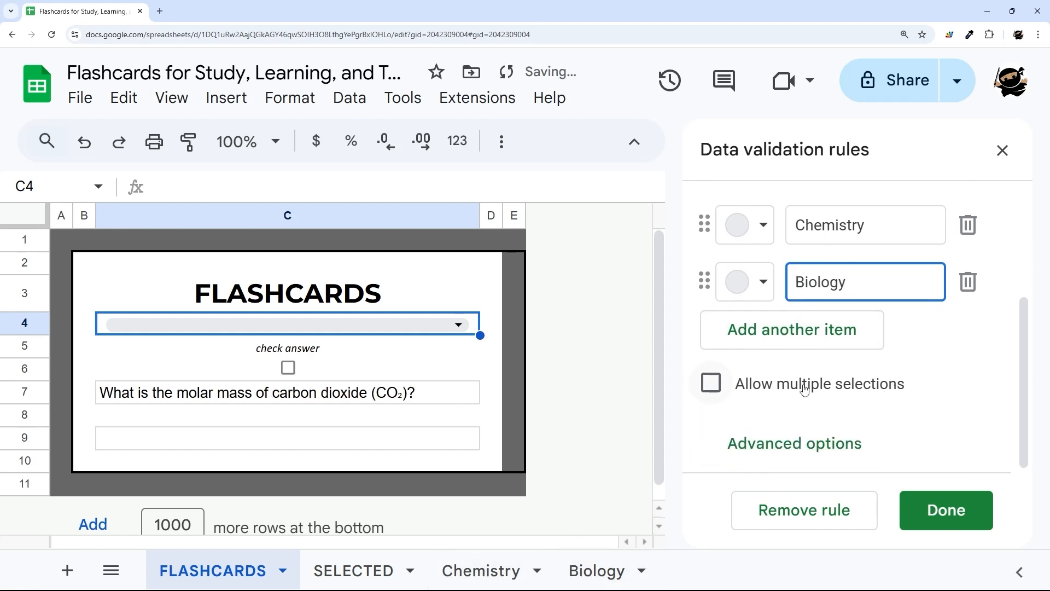
pyautogui.click(832, 449)
pyautogui.scroll(-1, 767, 399)
pyautogui.click(758, 454)
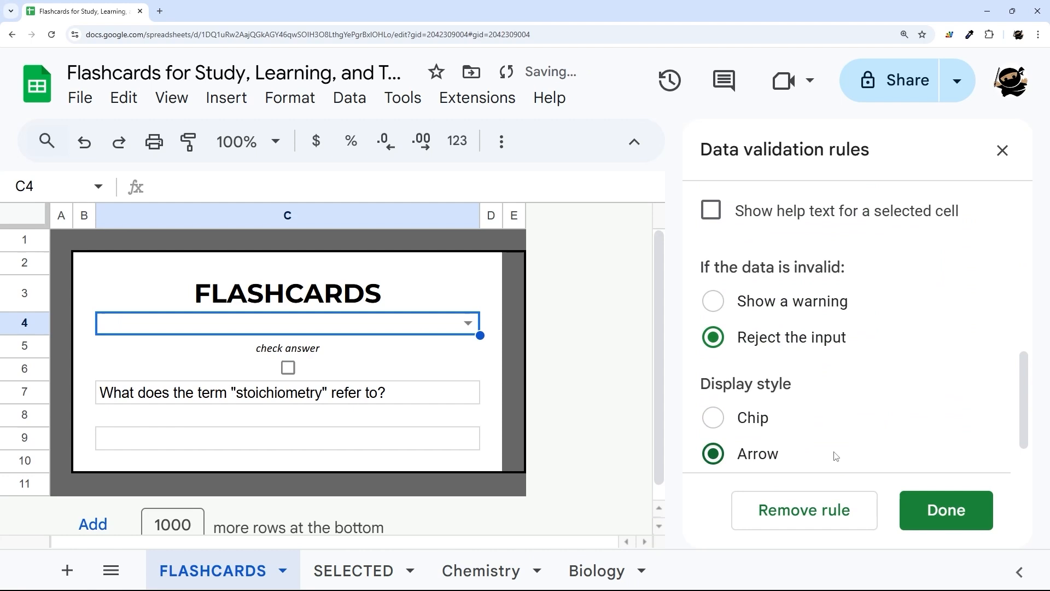
pyautogui.click(942, 514)
pyautogui.click(1004, 150)
# Step: Choose Chemistry in the C4 dropdown and format its text as bold, non-italic, size 12
pyautogui.doubleClick(342, 324)
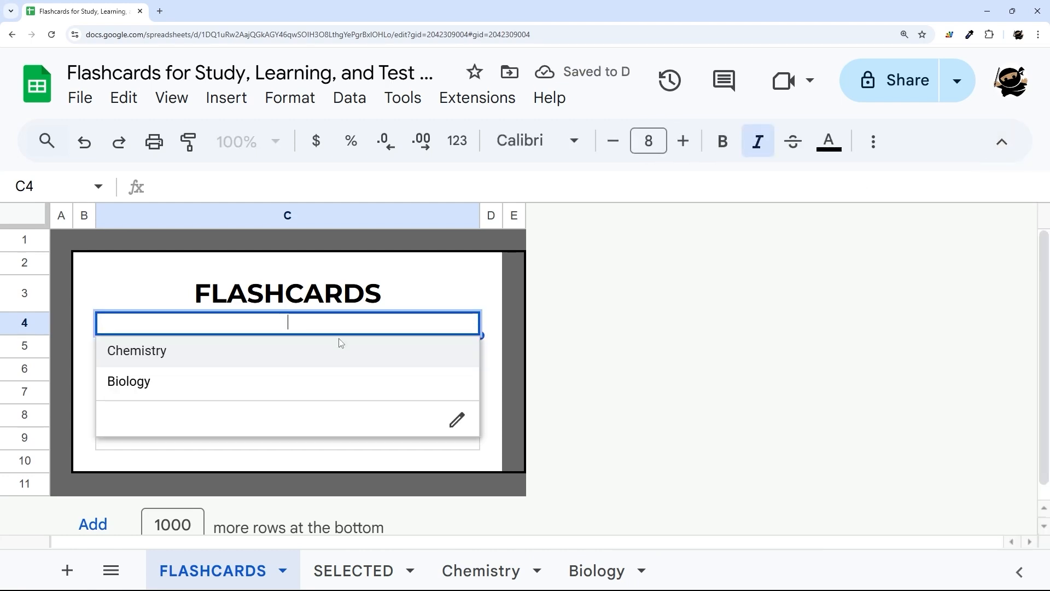
pyautogui.click(174, 357)
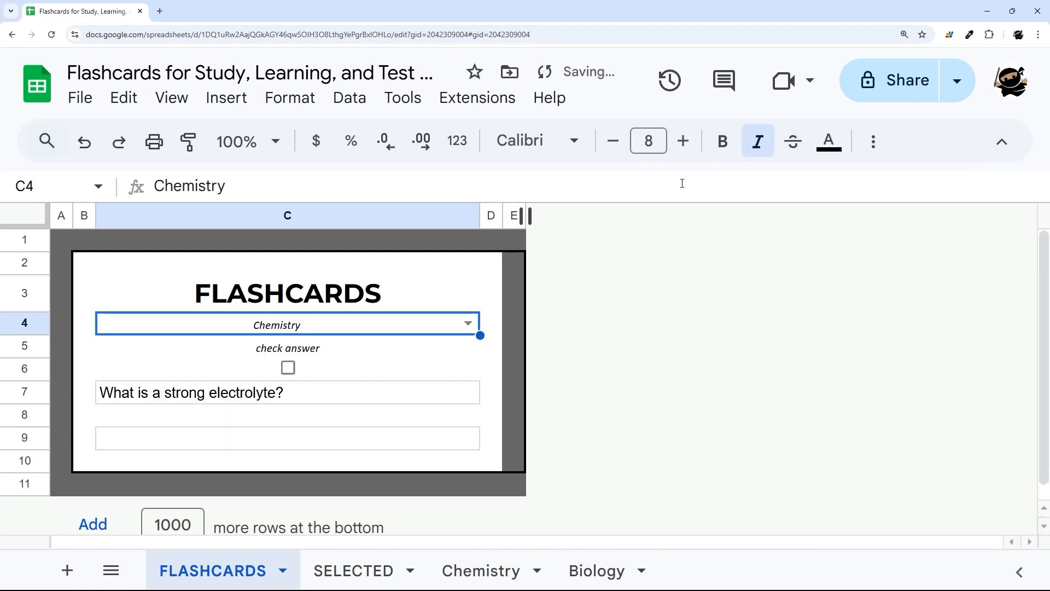
pyautogui.click(723, 144)
pyautogui.click(684, 143)
pyautogui.click(683, 144)
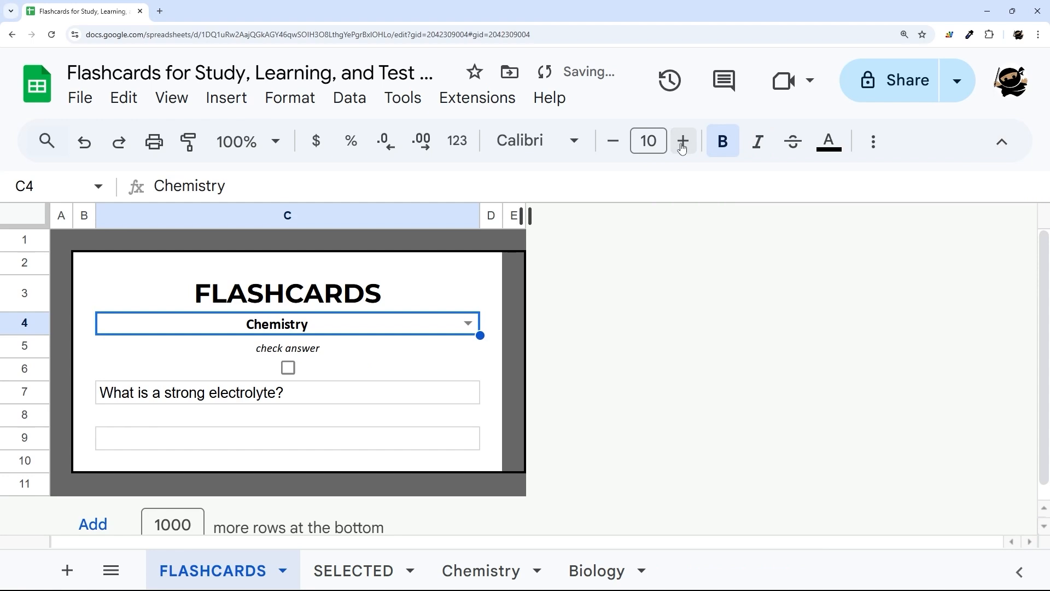
pyautogui.click(683, 143)
pyautogui.click(684, 143)
# Step: Fill the C4 dropdown cell with light yellow
pyautogui.click(874, 141)
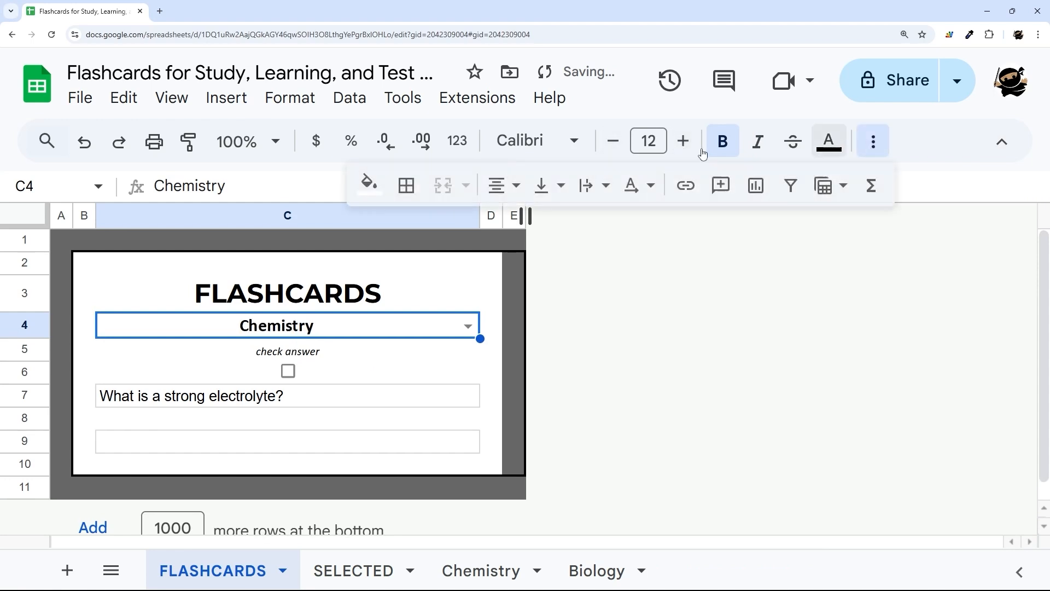
pyautogui.click(369, 185)
pyautogui.click(448, 308)
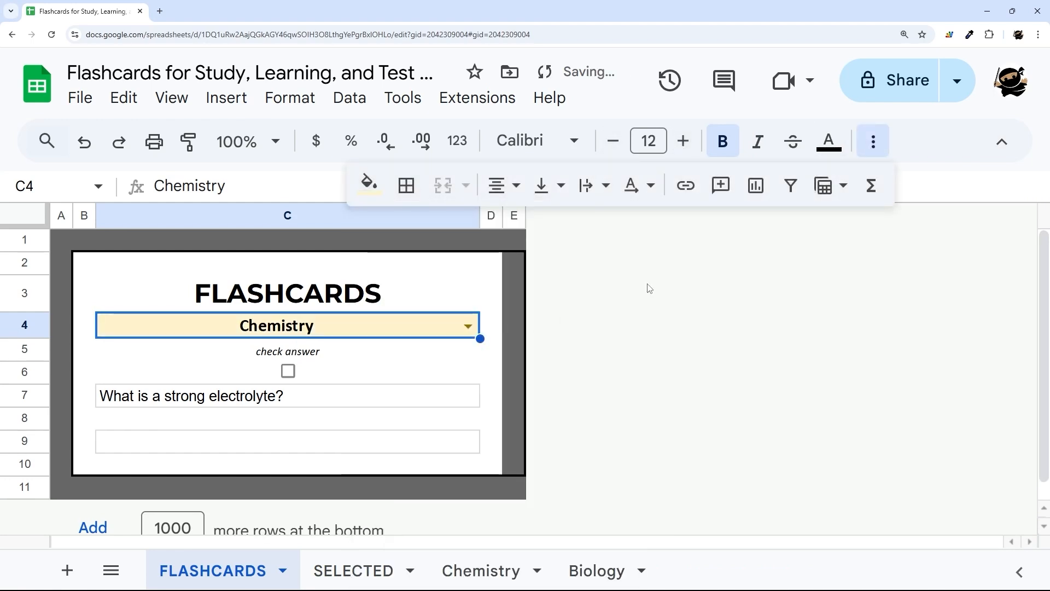
pyautogui.click(759, 295)
pyautogui.click(871, 144)
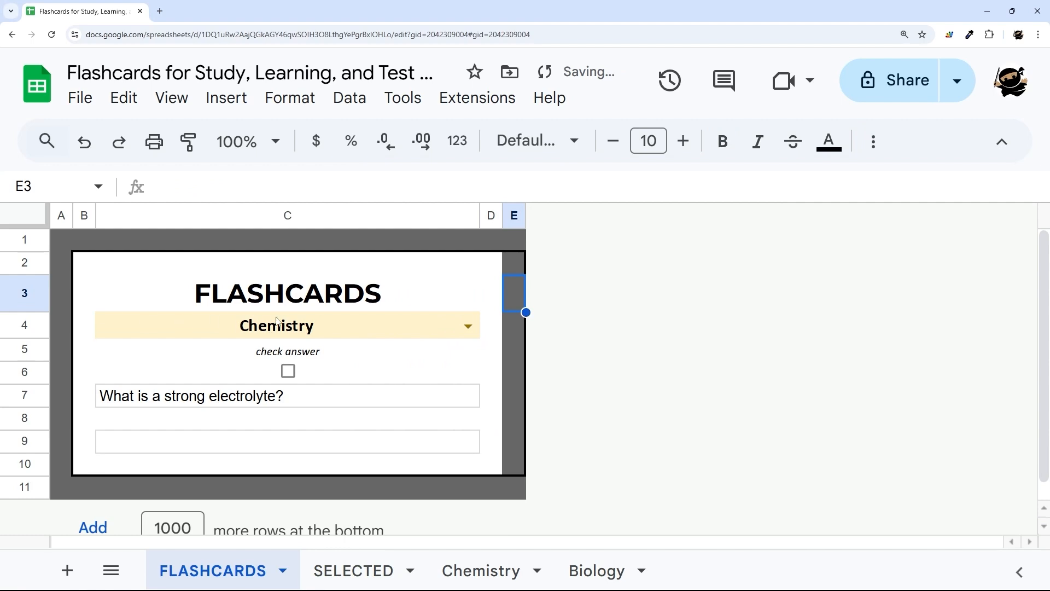
# Step: Delete row 3 containing the FLASHCARDS title
pyautogui.click(303, 301)
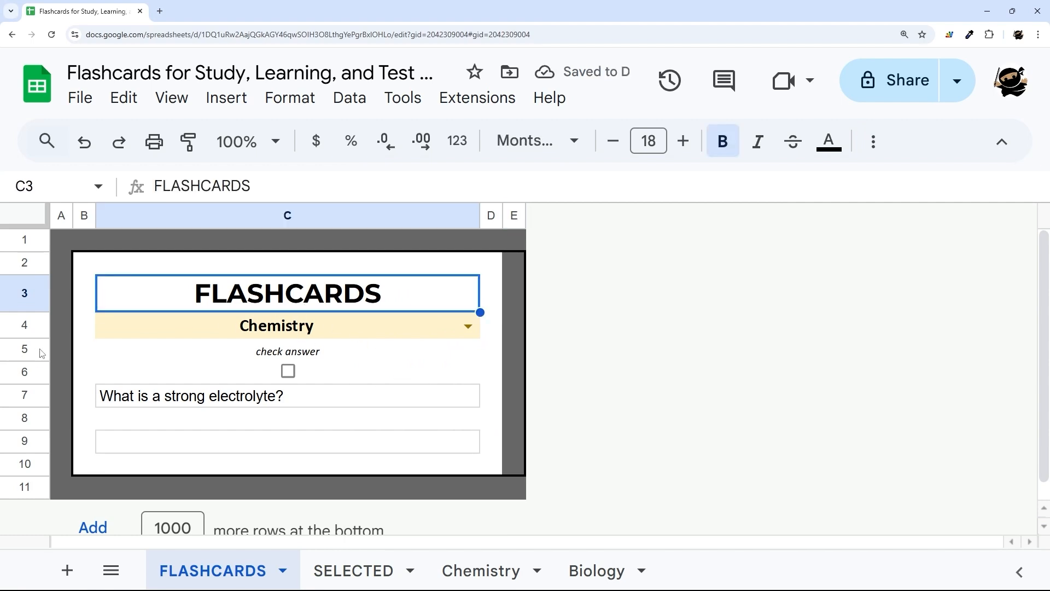
pyautogui.click(308, 327)
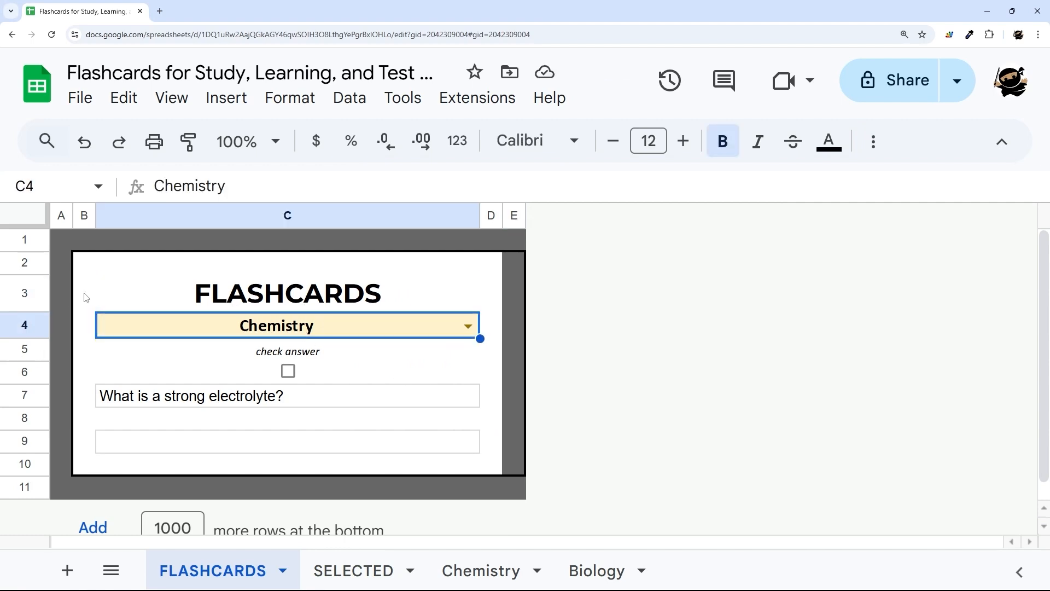
pyautogui.click(38, 296)
pyautogui.rightClick(39, 296)
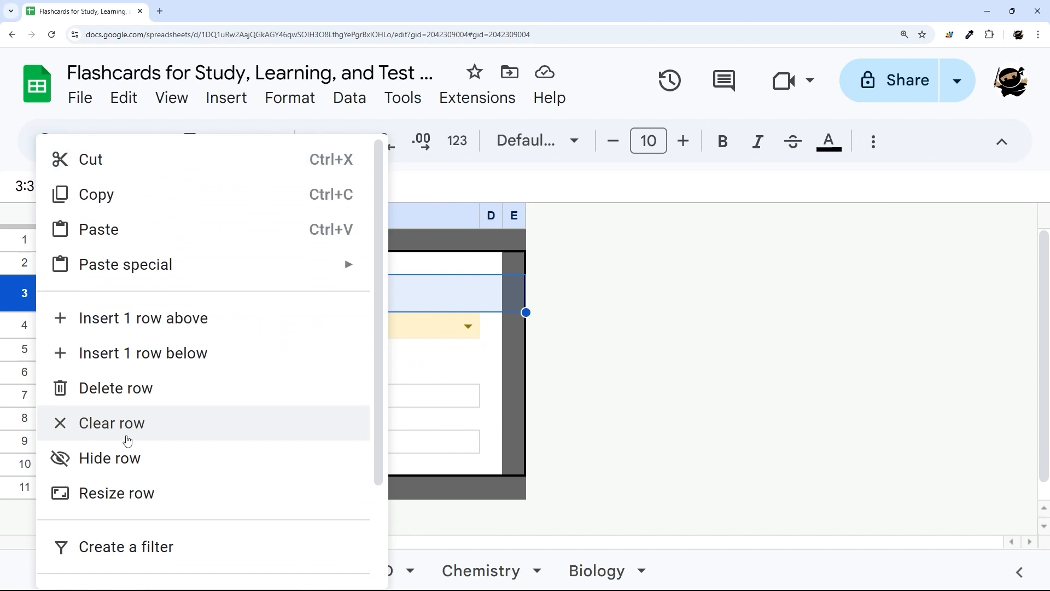
pyautogui.click(114, 392)
# Step: Set the subject dropdown in C3 to the Montserrat font at size 20
pyautogui.click(336, 290)
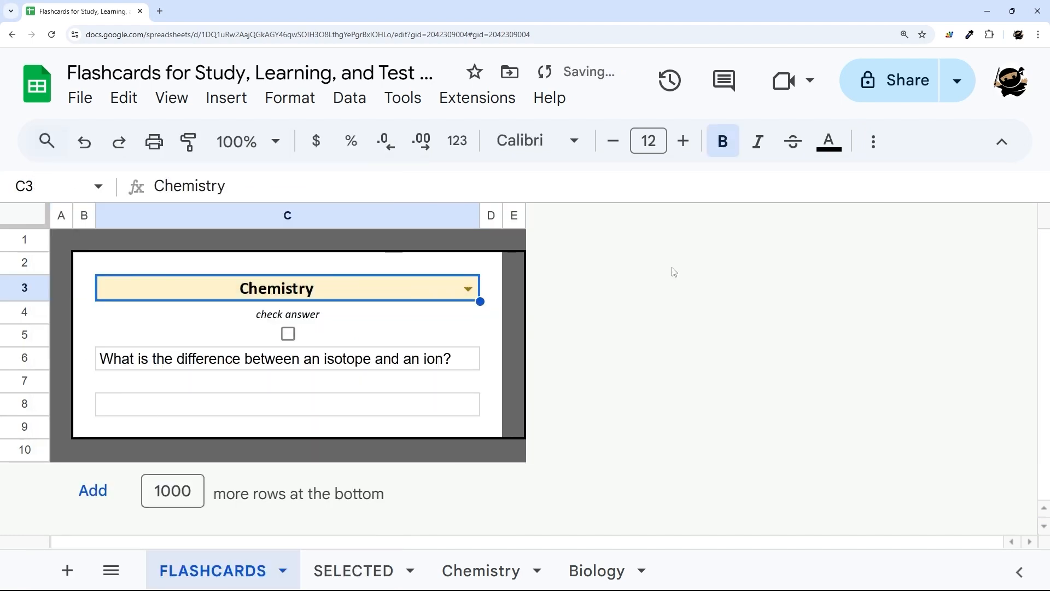
pyautogui.click(536, 141)
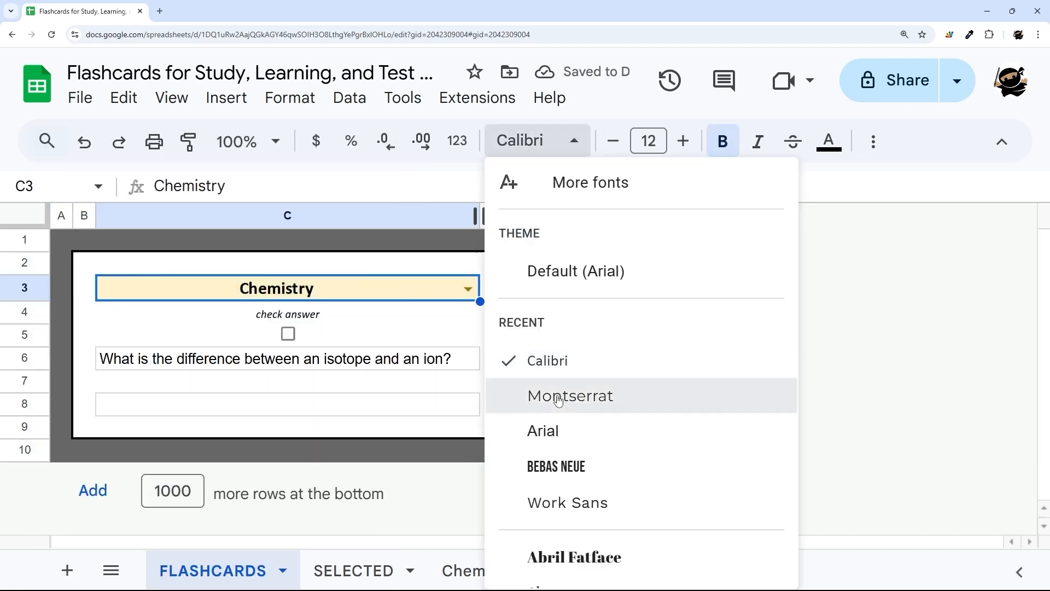
pyautogui.click(539, 394)
pyautogui.click(684, 142)
pyautogui.click(684, 142)
pyautogui.click(683, 142)
pyautogui.click(684, 142)
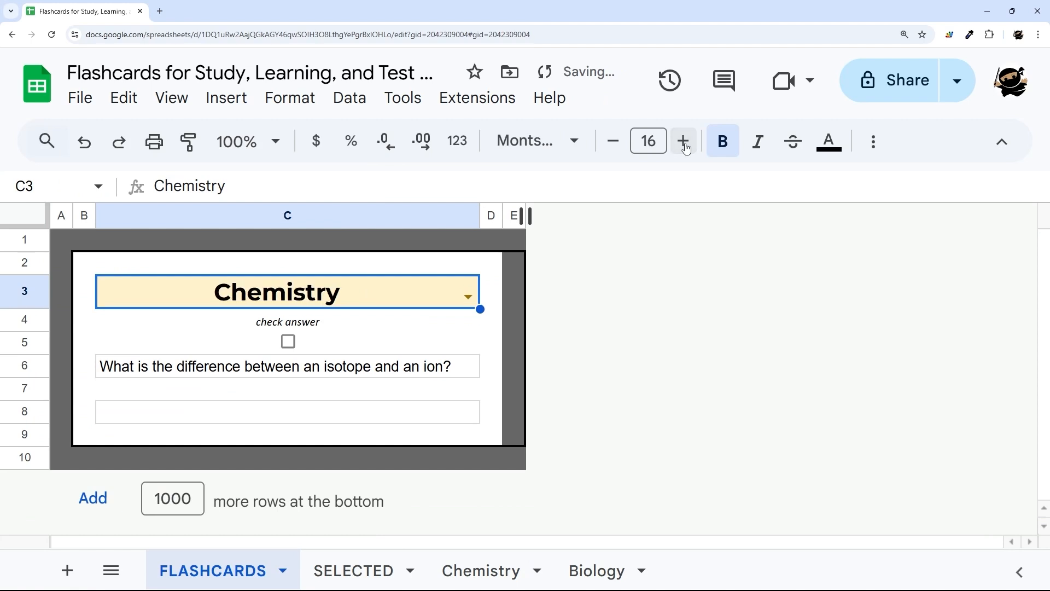
pyautogui.click(684, 143)
pyautogui.click(684, 142)
pyautogui.click(684, 142)
pyautogui.click(684, 143)
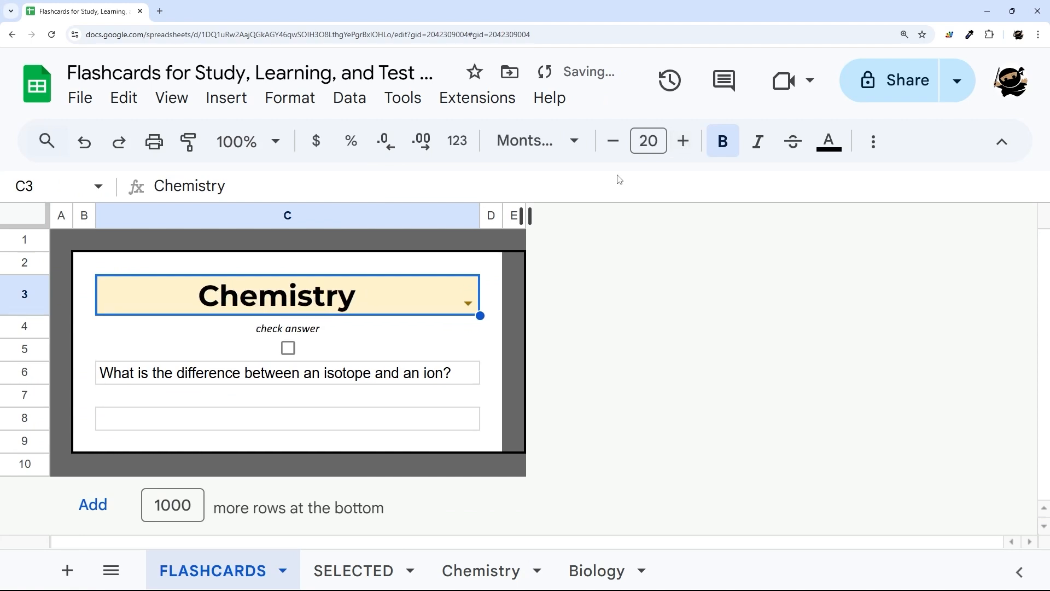
# Step: Replace the borders of E2:E9 with a single black border along the range's left edge
pyautogui.moveTo(513, 264); pyautogui.dragTo(520, 438)
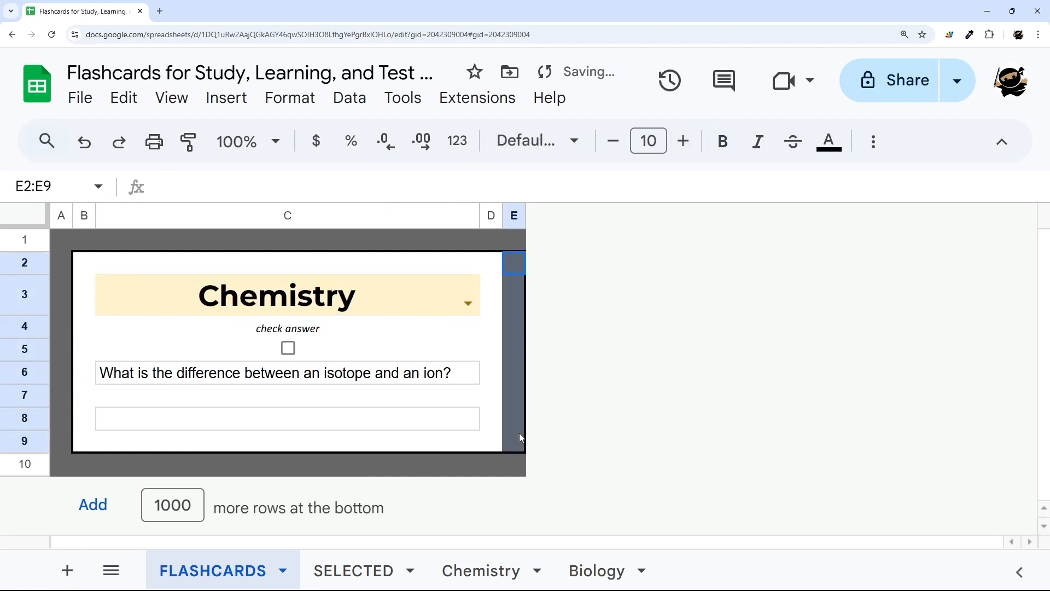
pyautogui.click(874, 141)
pyautogui.click(406, 186)
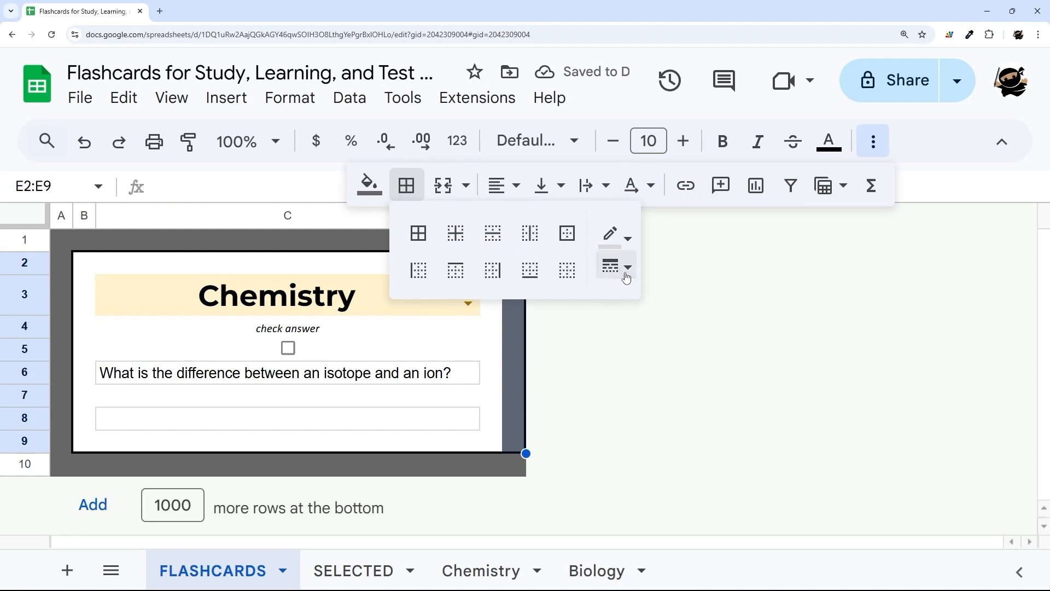
pyautogui.click(616, 267)
pyautogui.click(629, 268)
pyautogui.click(616, 235)
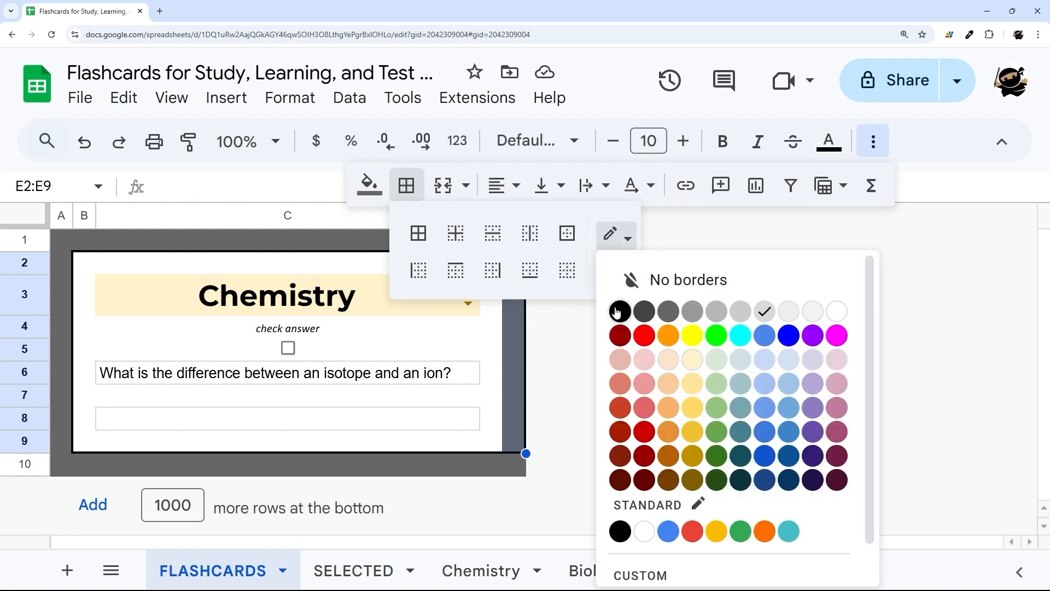
pyautogui.click(620, 311)
pyautogui.click(419, 270)
pyautogui.click(694, 327)
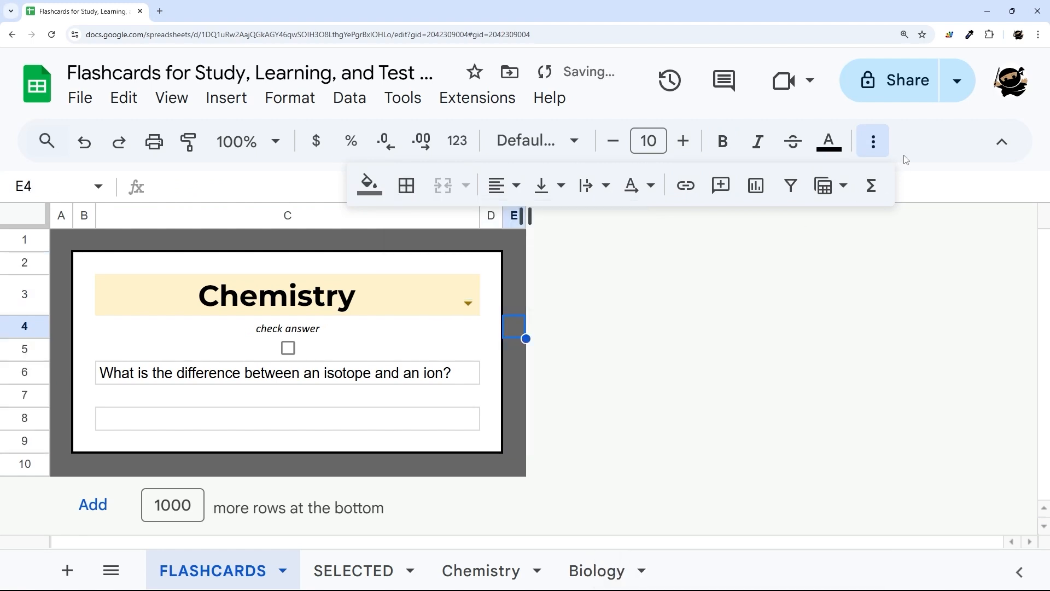
pyautogui.click(878, 145)
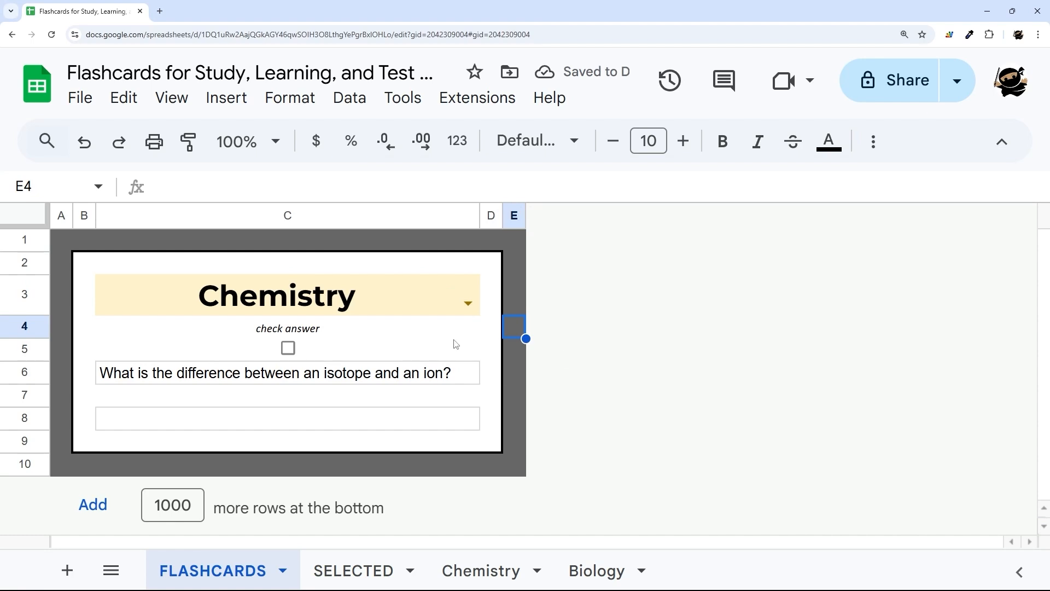
# Step: Align the Chemistry subject dropdown in C3 vertically to the middle of its cell
pyautogui.click(469, 303)
pyautogui.click(519, 295)
pyautogui.click(442, 296)
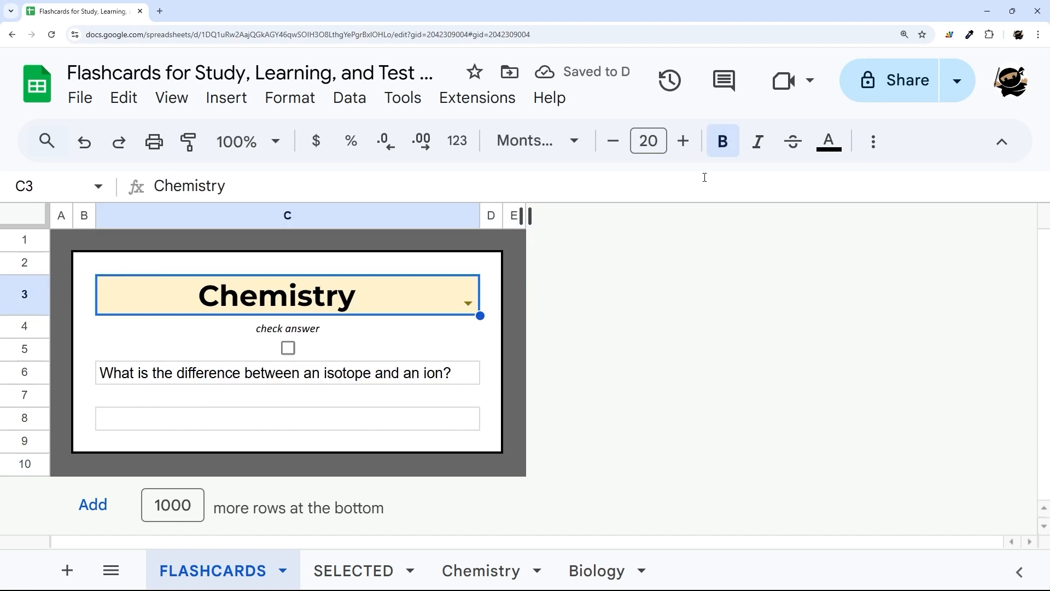
pyautogui.click(874, 141)
pyautogui.click(547, 186)
pyautogui.click(584, 226)
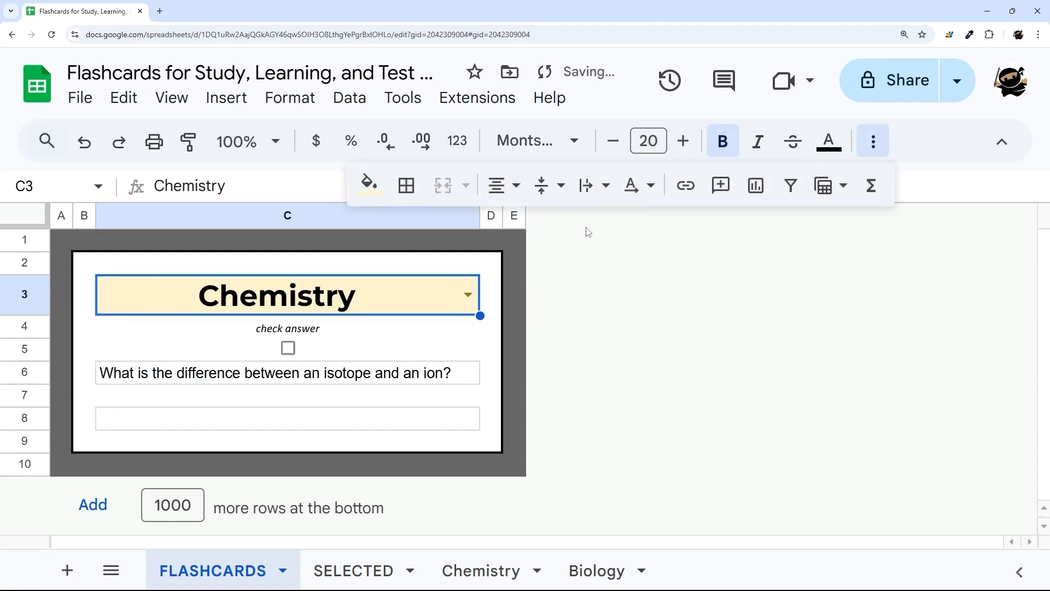
pyautogui.click(516, 327)
pyautogui.click(877, 142)
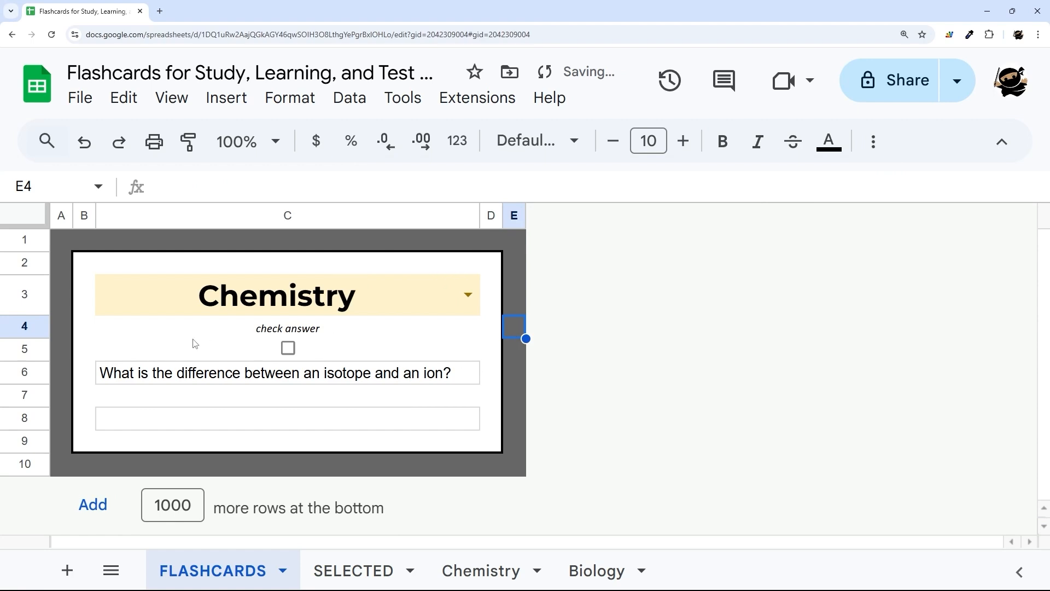
pyautogui.click(249, 373)
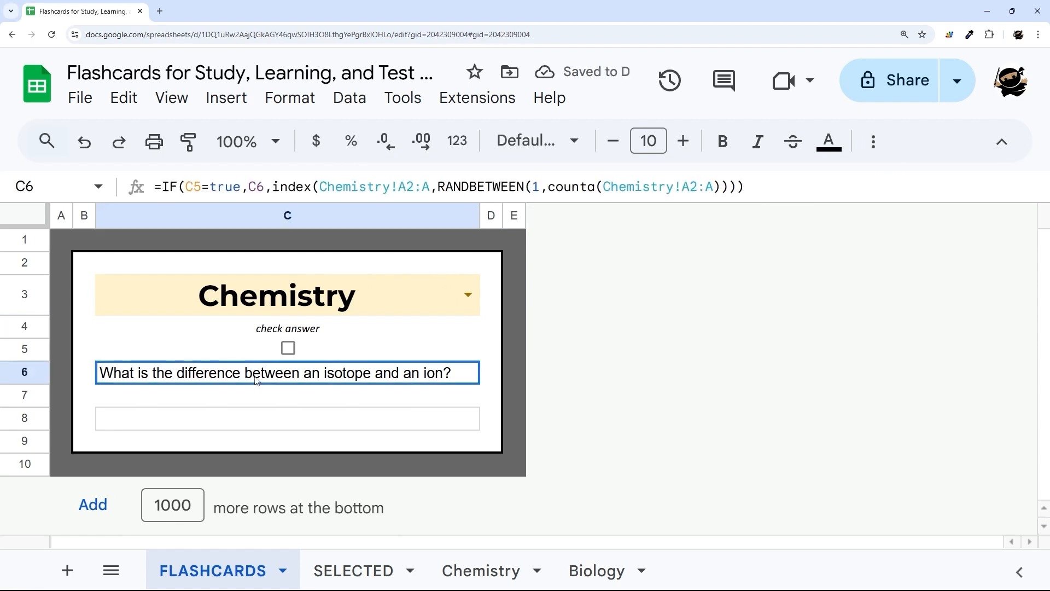
pyautogui.click(249, 414)
pyautogui.click(320, 295)
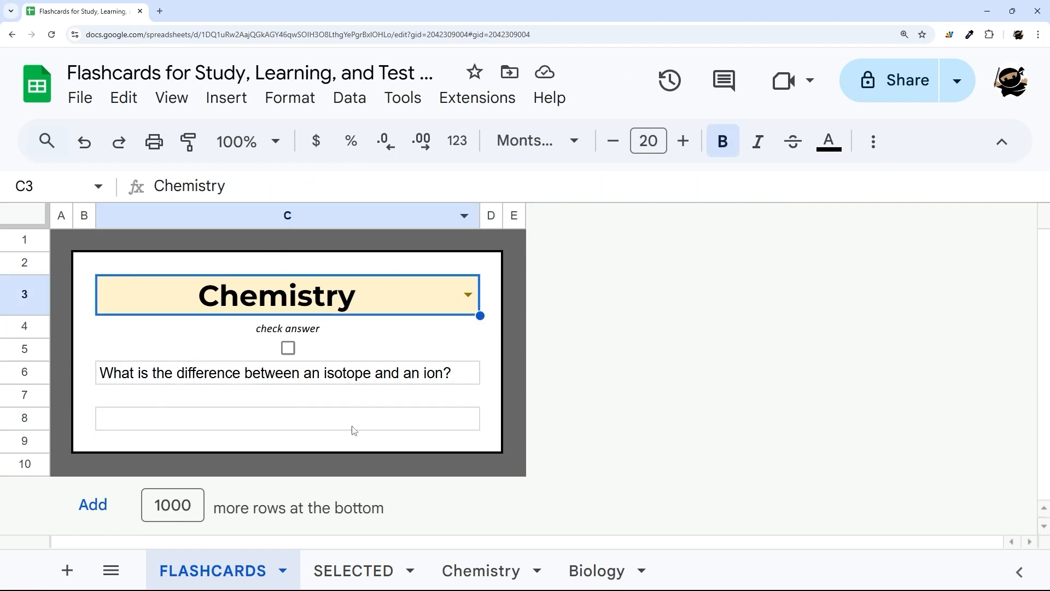
pyautogui.click(359, 570)
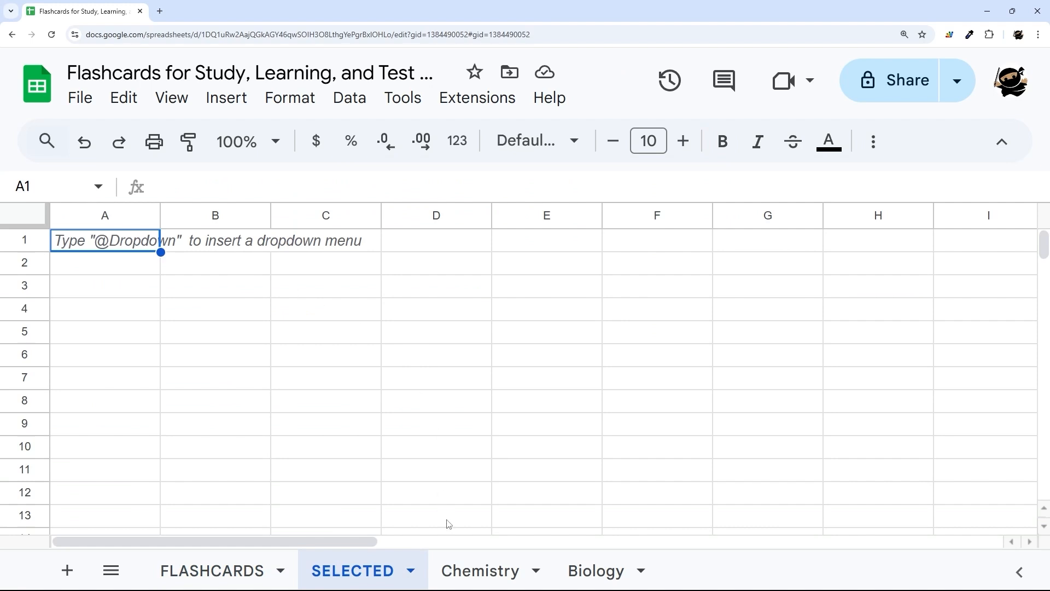
# Step: Insert one new column to the right of the Answer column on the Chemistry sheet
pyautogui.click(463, 564)
pyautogui.click(541, 300)
pyautogui.click(540, 215)
pyautogui.rightClick(545, 240)
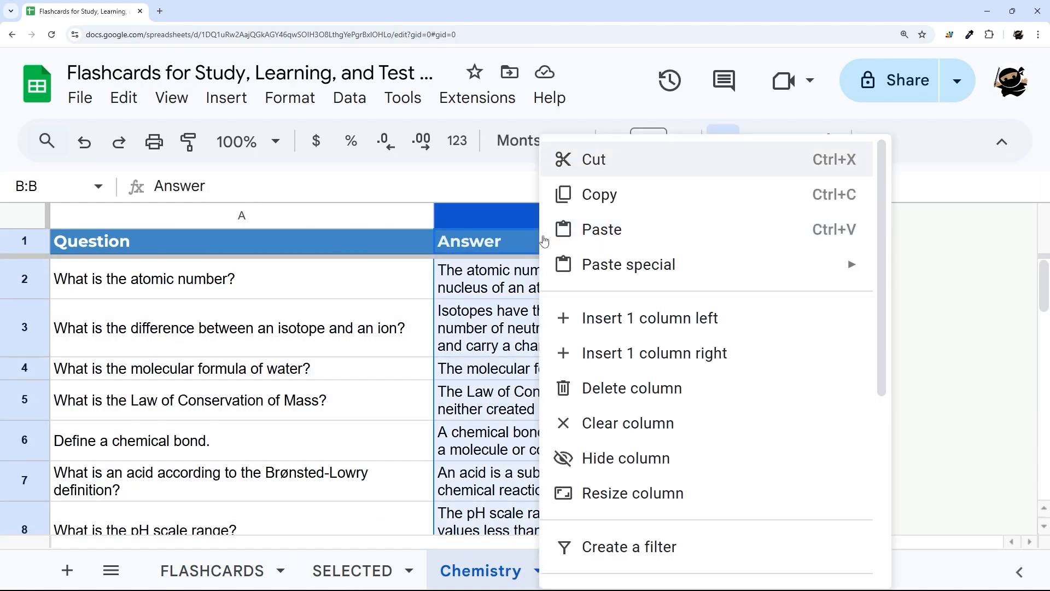
pyautogui.click(633, 354)
# Step: Insert one new column to the right of the Answer column on the Biology sheet
pyautogui.click(596, 570)
pyautogui.click(579, 210)
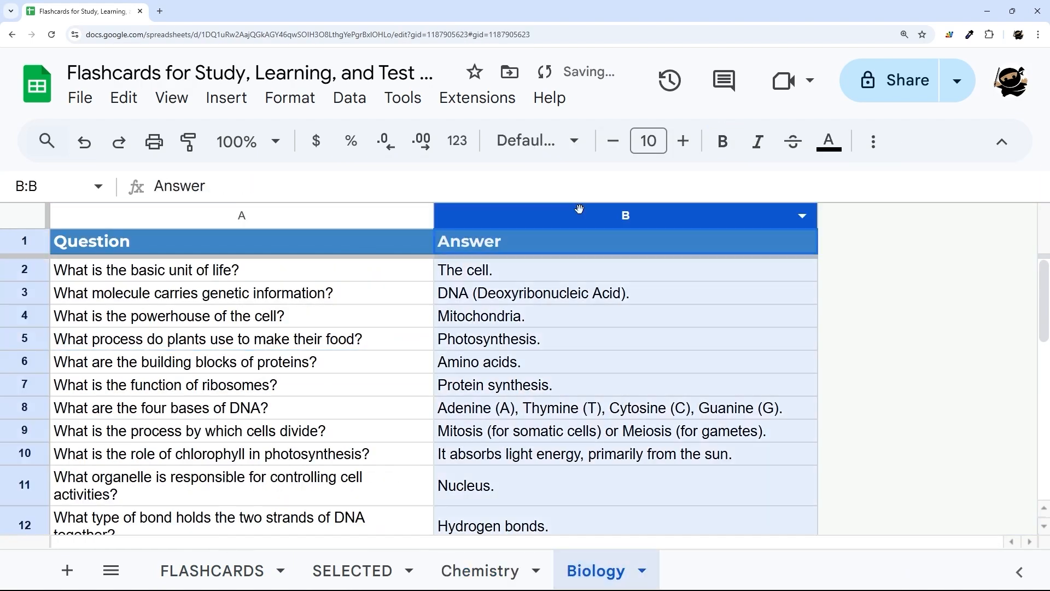
pyautogui.rightClick(580, 210)
pyautogui.click(652, 359)
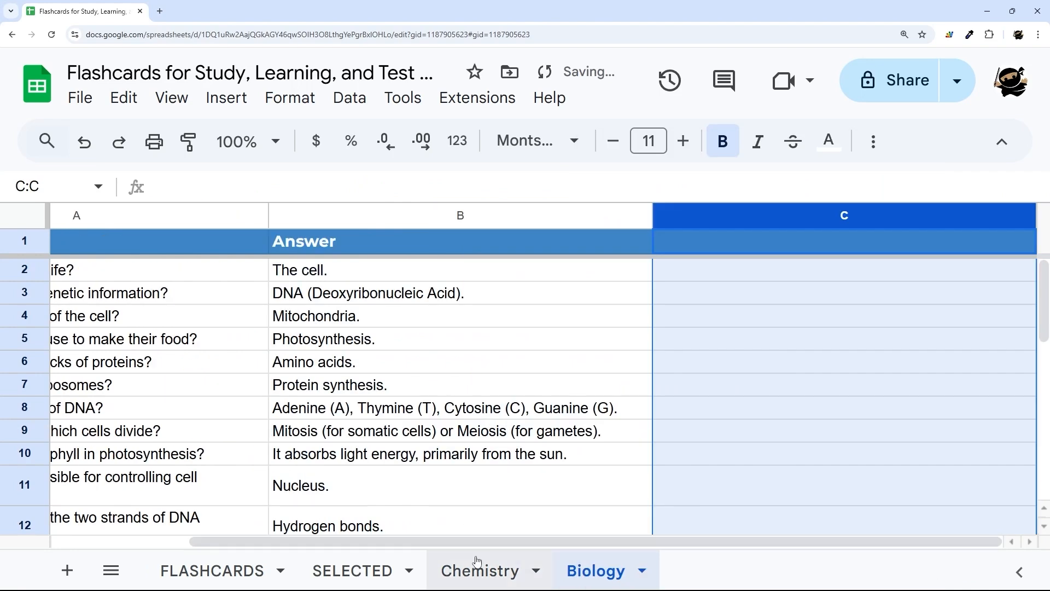
# Step: Resize column C of the Chemistry sheet to 20 pixels, and widen it slightly by eye
pyautogui.click(480, 571)
pyautogui.rightClick(740, 225)
pyautogui.click(811, 493)
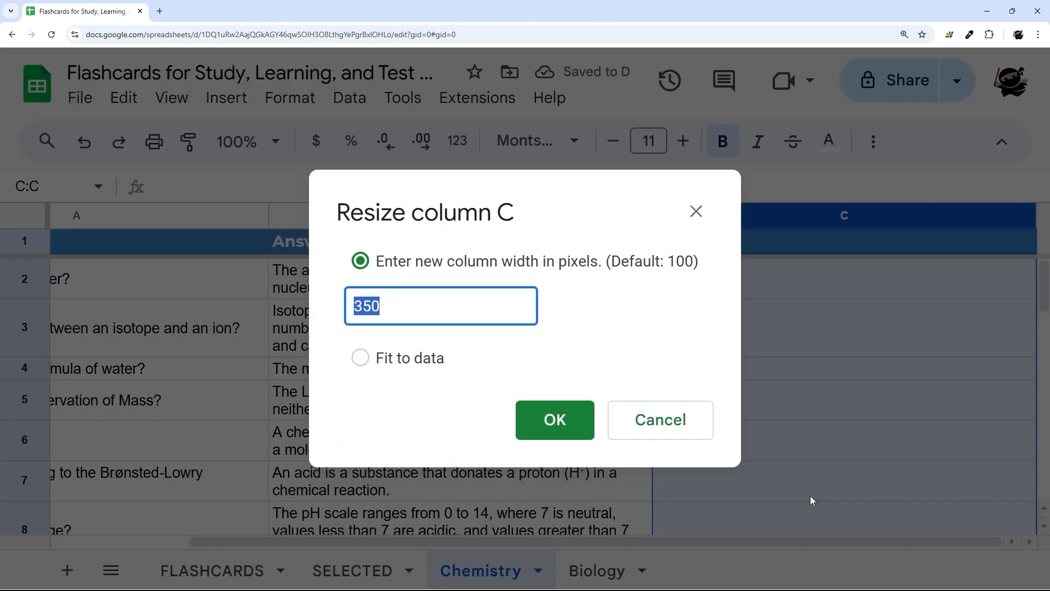
pyautogui.write('20')
pyautogui.press('Return')
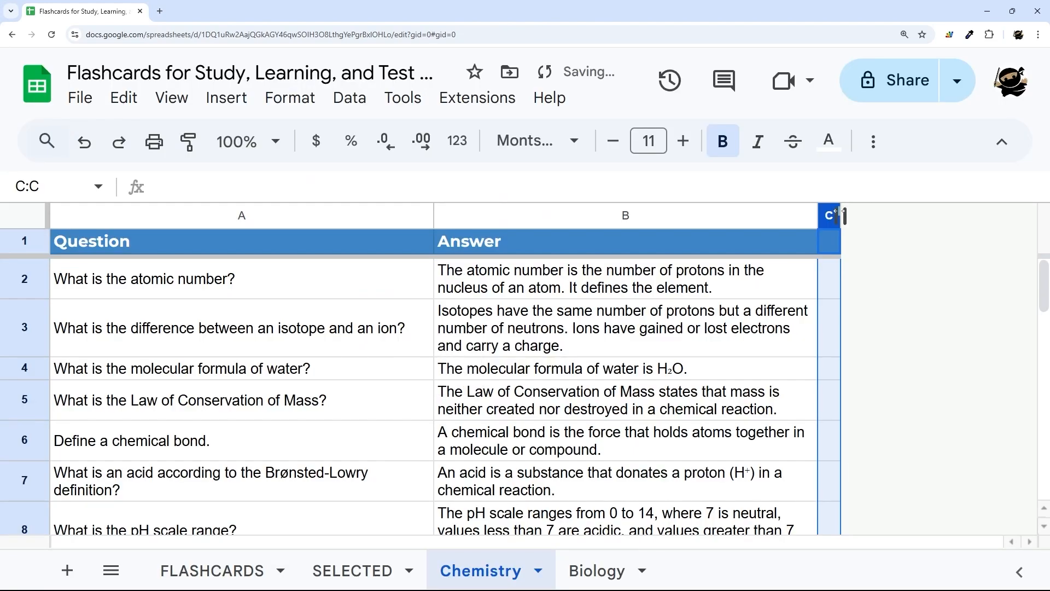
pyautogui.moveTo(841, 215); pyautogui.dragTo(878, 215)
# Step: Set the width of column C on the Biology sheet to 100 pixels
pyautogui.click(629, 570)
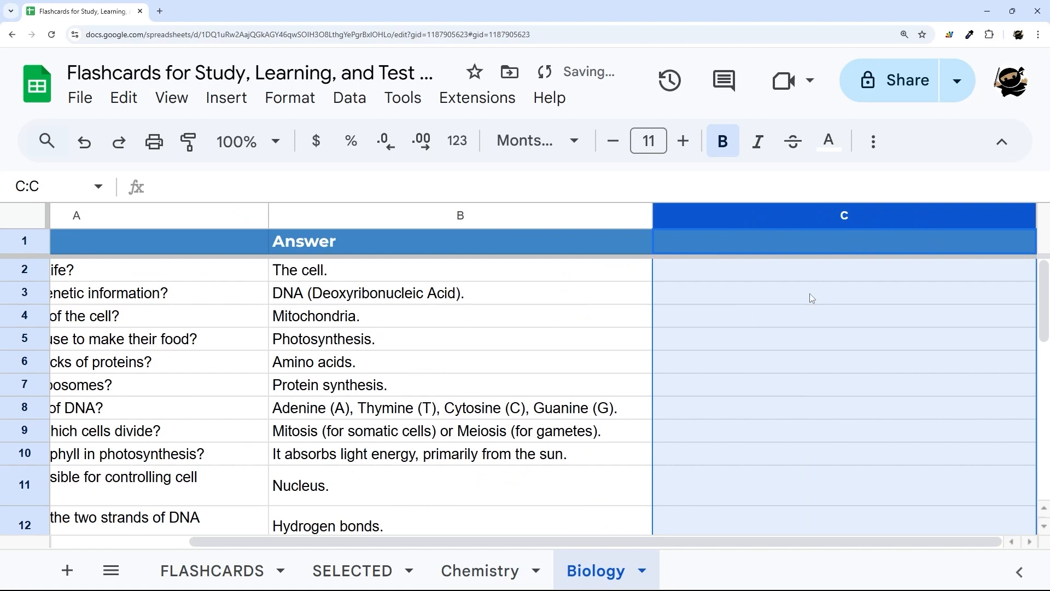
pyautogui.rightClick(857, 208)
pyautogui.click(917, 488)
pyautogui.write('100')
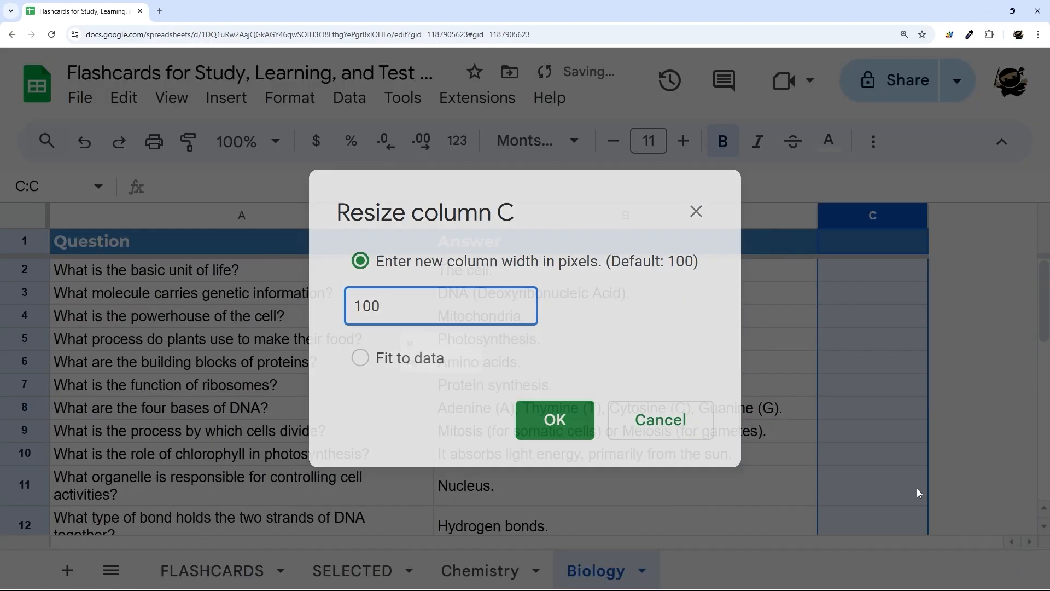
pyautogui.press('Return')
# Step: Enter the header "Stop Showing" in C1 of the Biology sheet
pyautogui.click(862, 245)
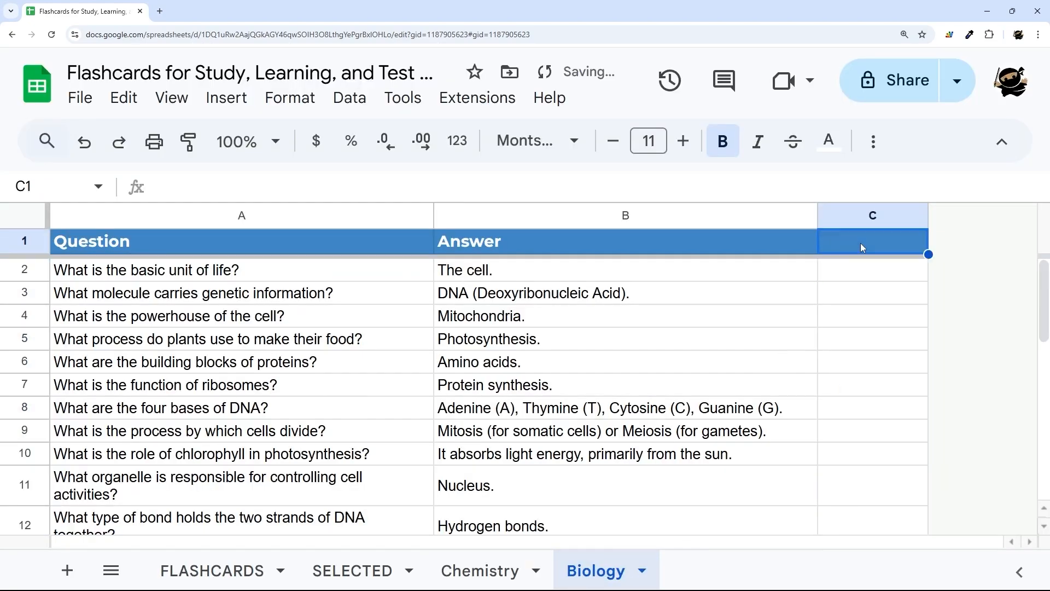
pyautogui.write('Stop Sh')
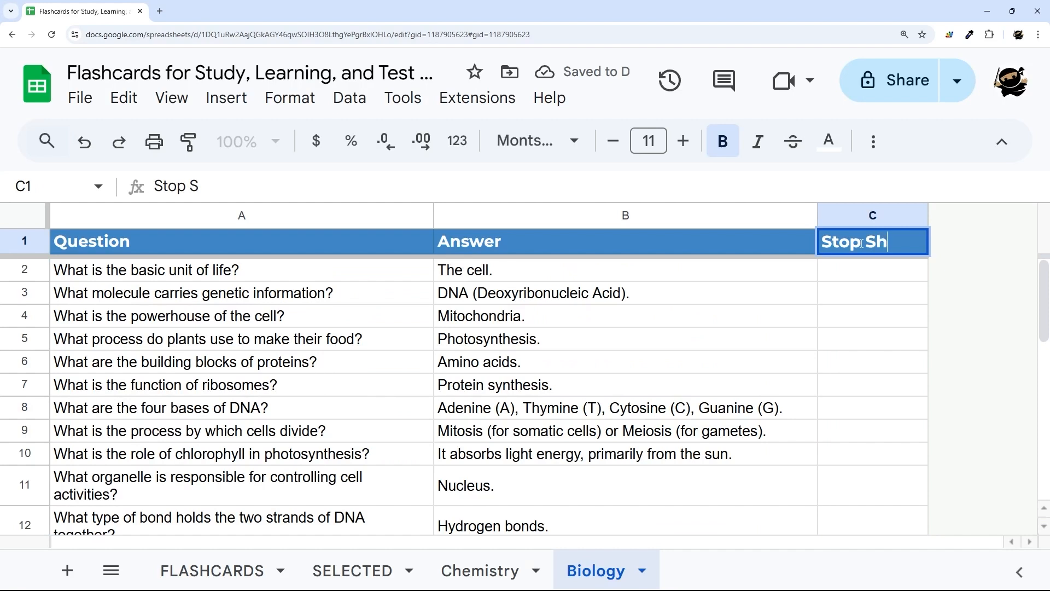
pyautogui.write('owing')
pyautogui.press('Return')
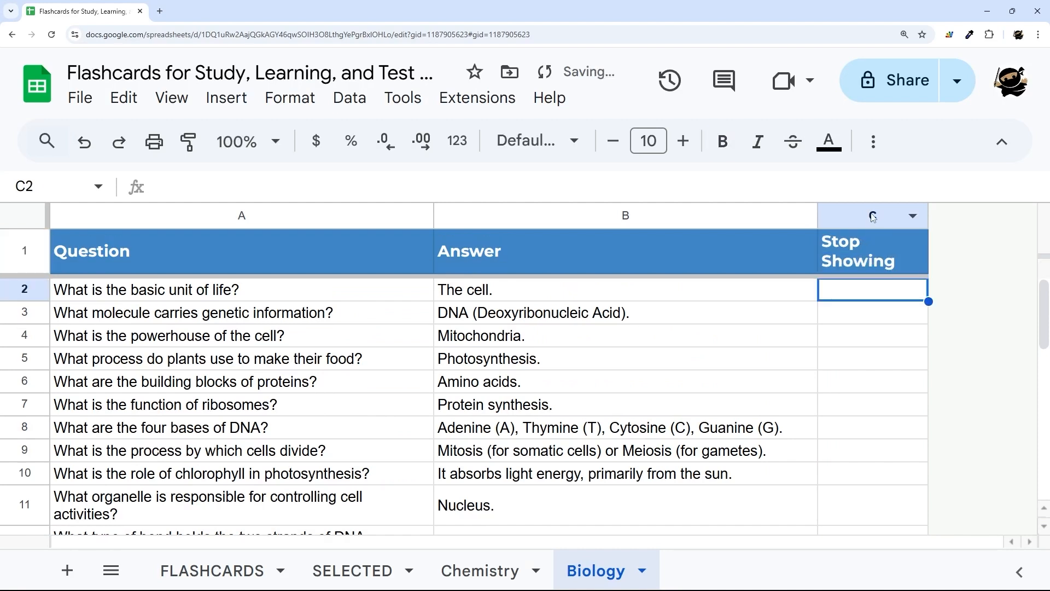
# Step: Add checkboxes to C2:C26 under the Stop Showing header on the Biology sheet
pyautogui.click(873, 217)
pyautogui.click(226, 98)
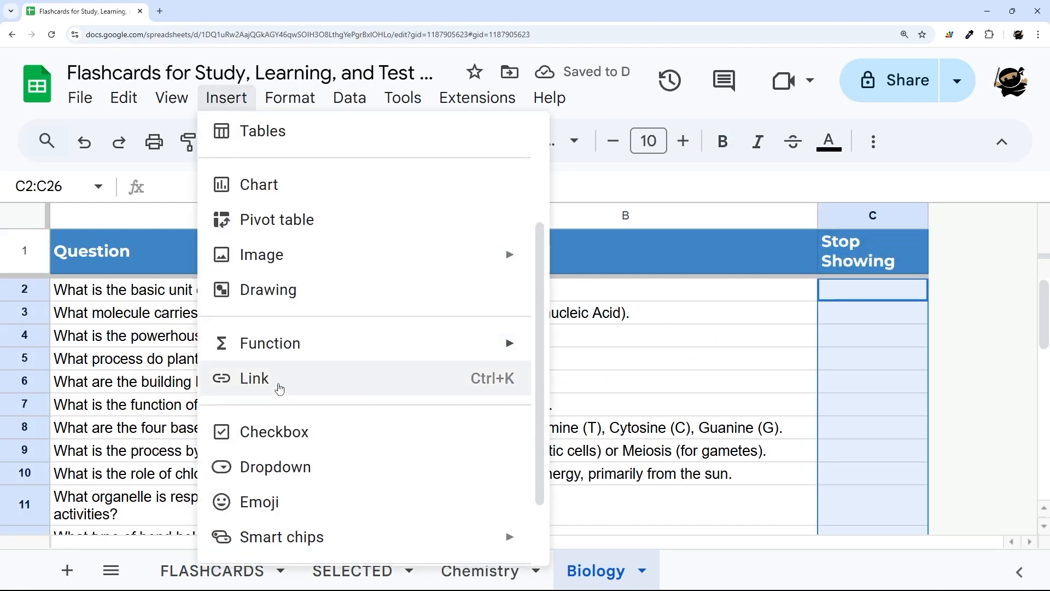
pyautogui.click(275, 432)
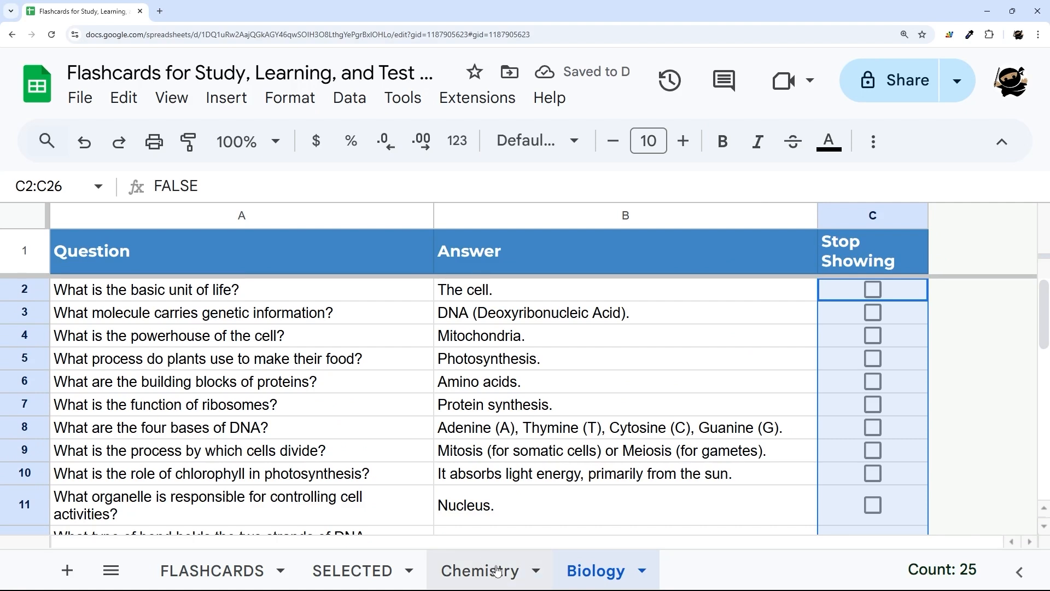
# Step: Copy the Stop Showing checkbox column from the Biology sheet into column C of the Chemistry sheet
pyautogui.click(871, 216)
pyautogui.hotkey('ctrl', 'c')
pyautogui.click(480, 571)
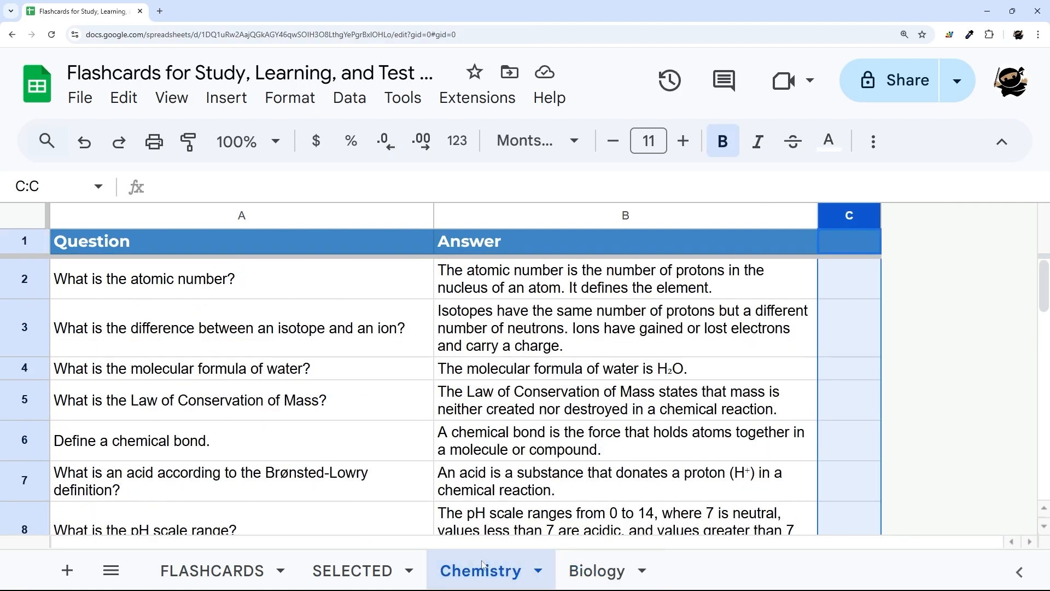
pyautogui.hotkey('ctrl', 'v')
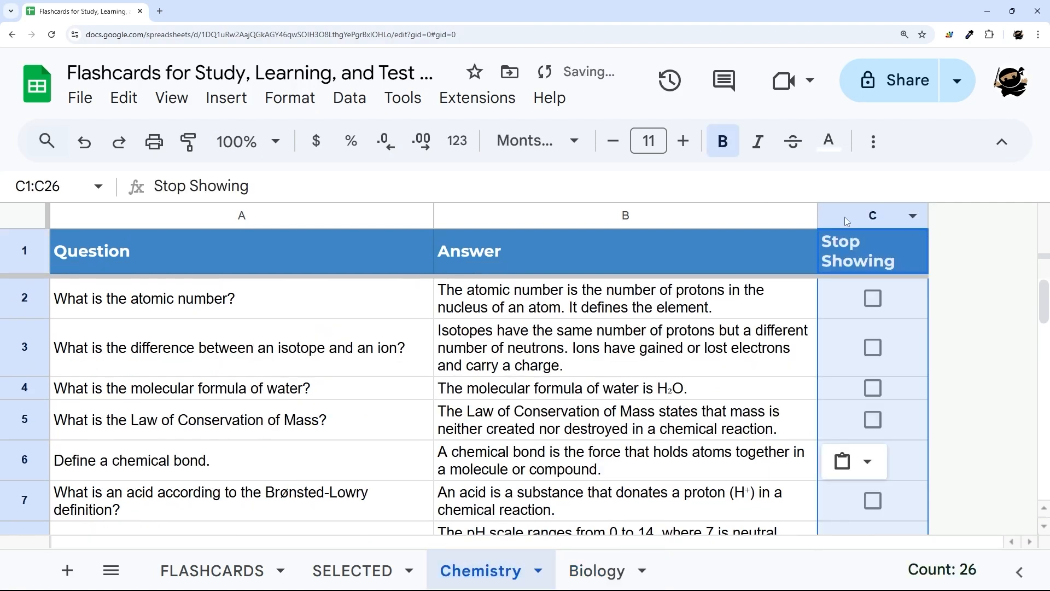
pyautogui.click(898, 298)
# Step: Copy the Question and Answer headers from A1:B1 of the Chemistry sheet into A1:B1 of the SELECTED sheet
pyautogui.click(375, 572)
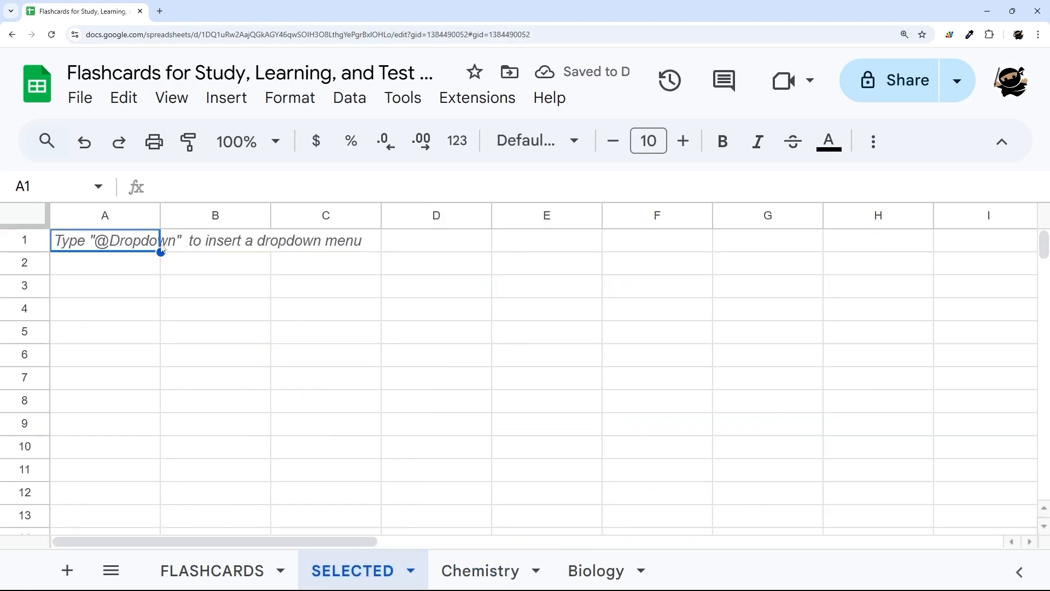
pyautogui.click(447, 568)
pyautogui.moveTo(142, 251); pyautogui.dragTo(504, 254)
pyautogui.hotkey('ctrl', 'c')
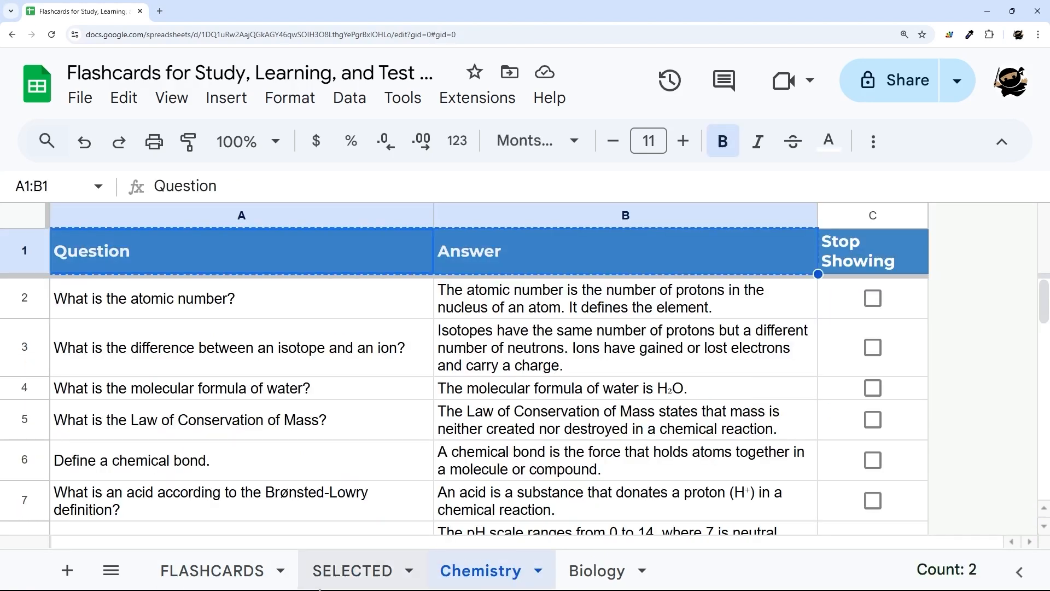
pyautogui.click(352, 571)
pyautogui.hotkey('ctrl', 'v')
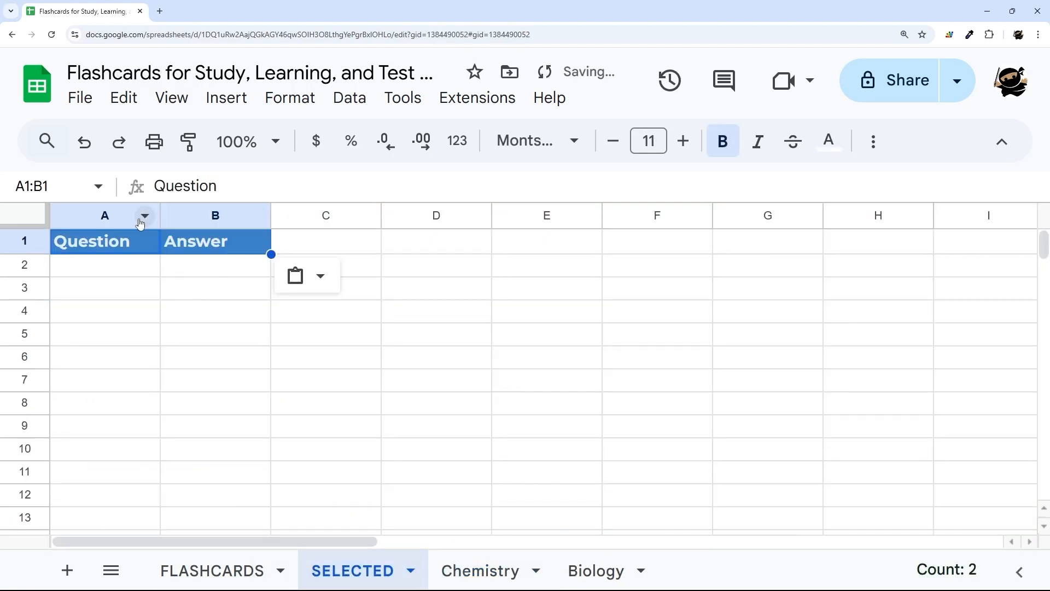
# Step: Set the width of columns A and B on the SELECTED sheet to 350 pixels
pyautogui.moveTo(141, 215); pyautogui.dragTo(216, 216)
pyautogui.rightClick(215, 216)
pyautogui.click(319, 493)
pyautogui.write('350')
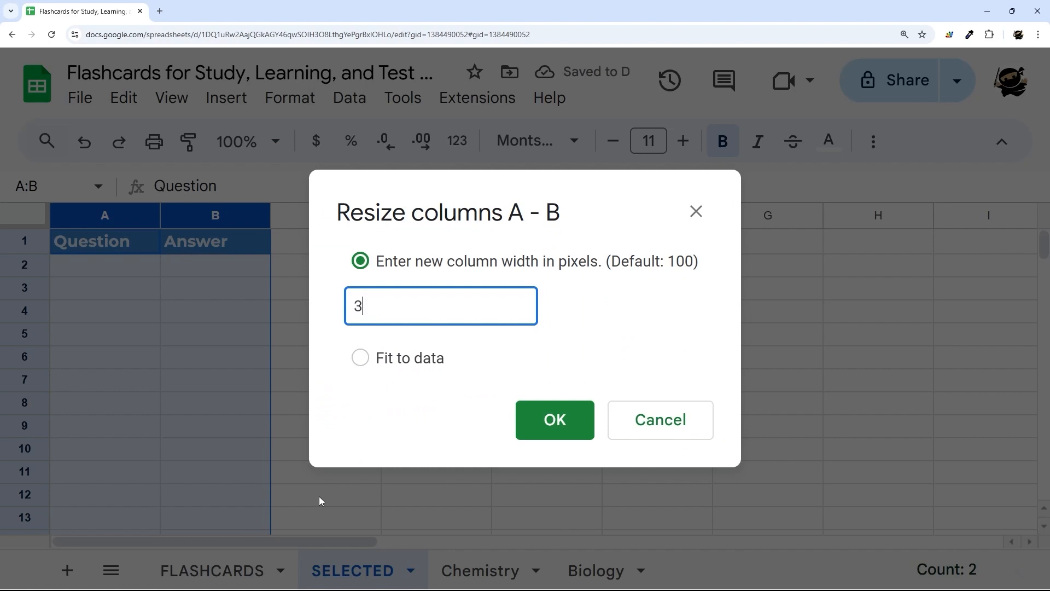
pyautogui.press('Return')
# Step: Delete the empty columns C through Z from the SELECTED sheet
pyautogui.click(865, 215)
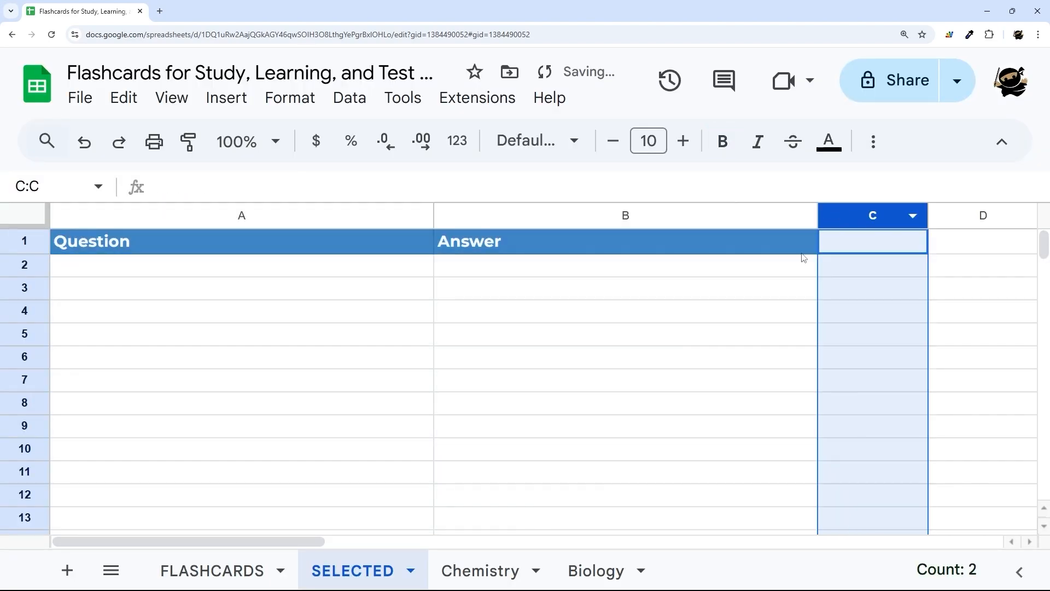
pyautogui.moveTo(292, 540); pyautogui.dragTo(969, 540)
pyautogui.keyDown('shift'); pyautogui.click(988, 218); pyautogui.keyUp('shift')
pyautogui.rightClick(988, 218)
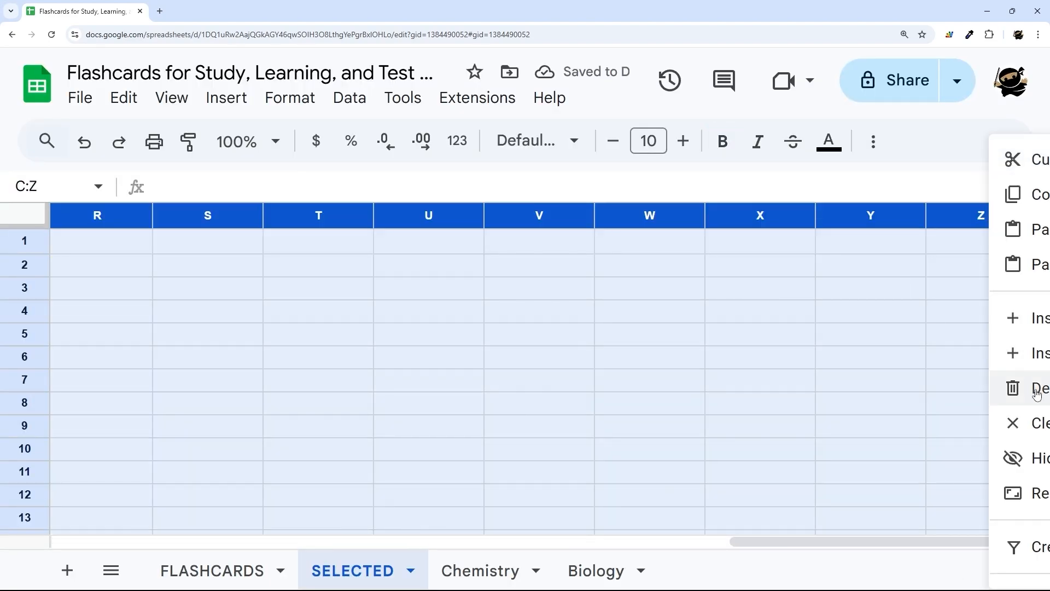
pyautogui.click(1010, 387)
# Step: Start an INDIRECT formula in A2 of the SELECTED sheet that references the subject dropdown at FLASHCARDS!C3
pyautogui.click(148, 268)
pyautogui.click(225, 571)
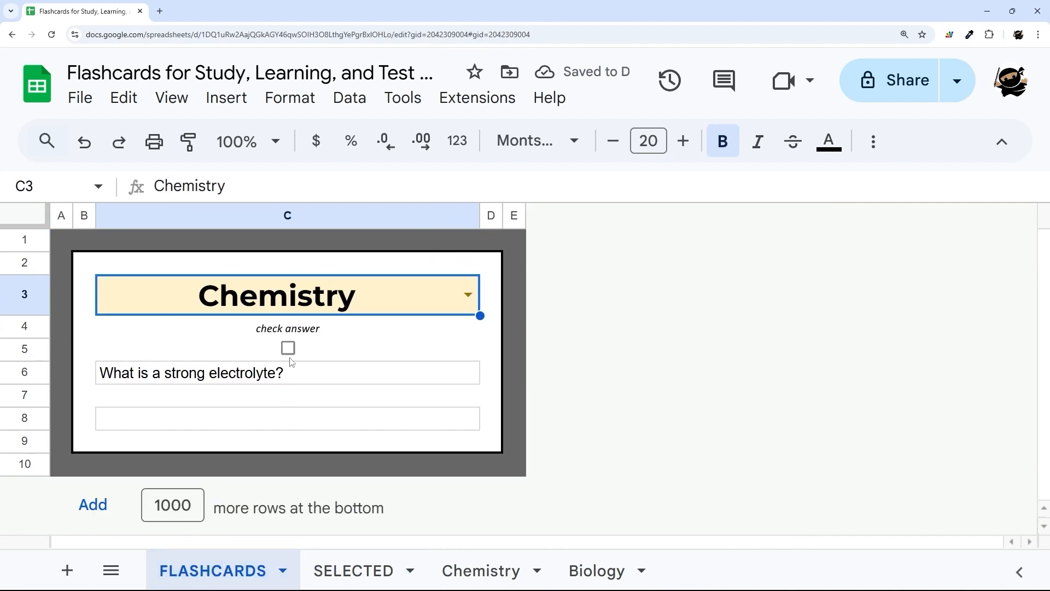
pyautogui.click(340, 555)
pyautogui.write('=IF(')
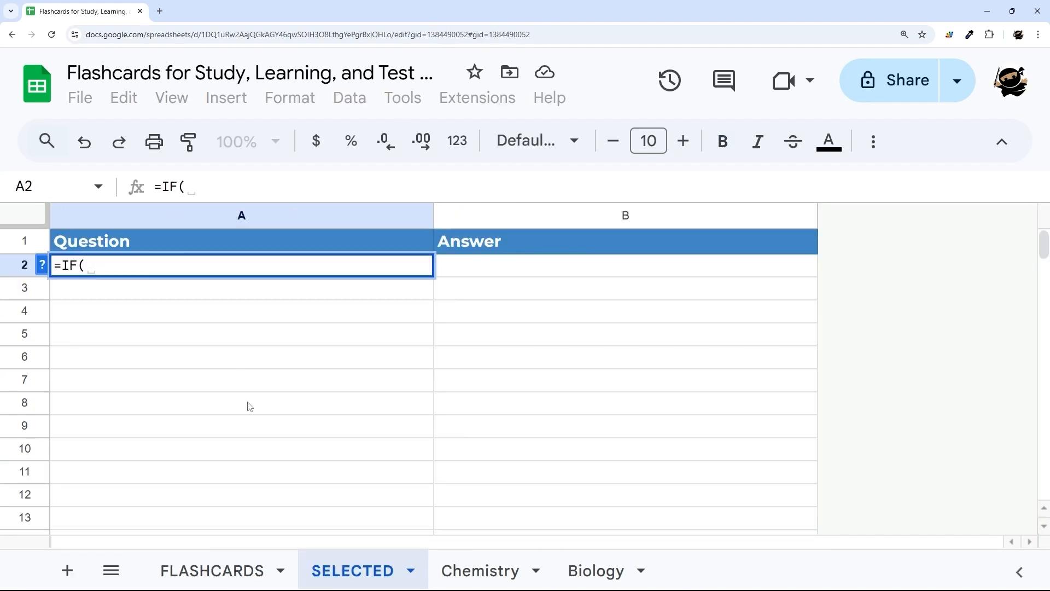
pyautogui.click(234, 569)
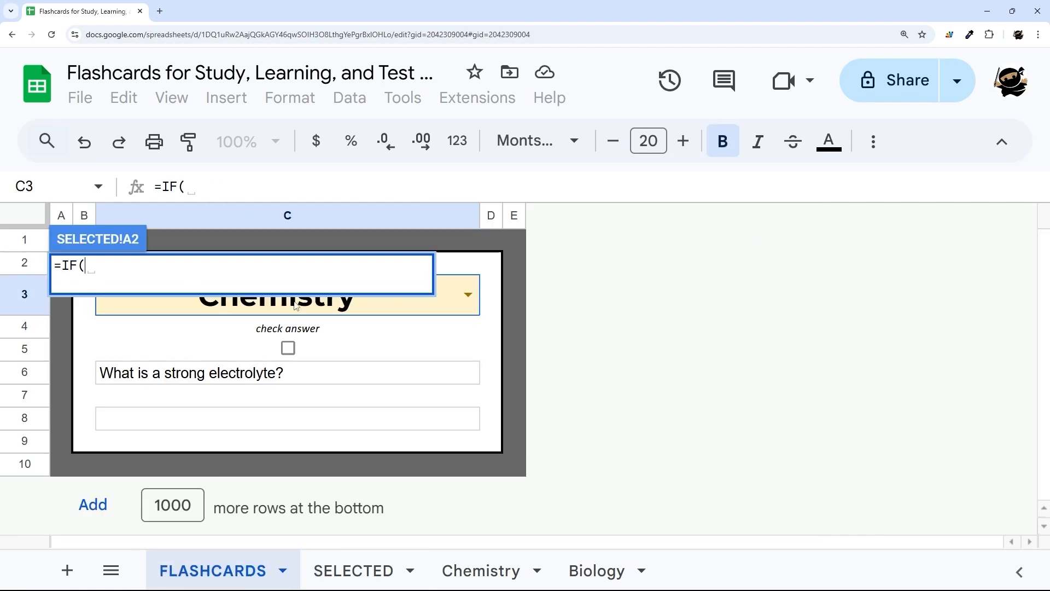
pyautogui.click(363, 312)
pyautogui.moveTo(163, 186); pyautogui.dragTo(181, 184)
pyautogui.write('indirect(FLASHCARDS!C3')
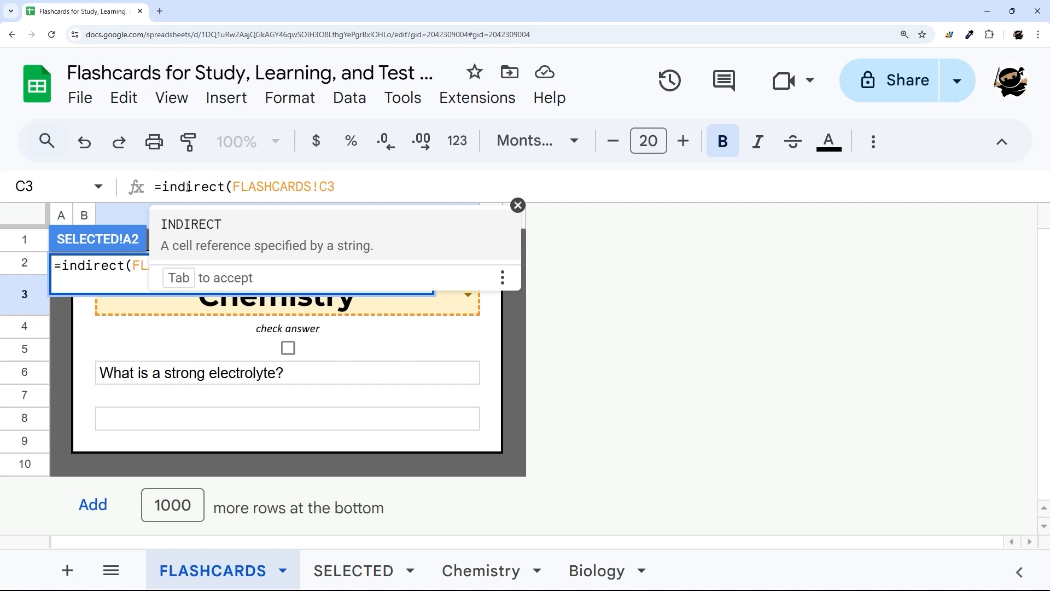
# Step: Complete the SELECTED sheet's A2 formula as =indirect(FLASHCARDS!C3&"!A2:C")
pyautogui.press('End')
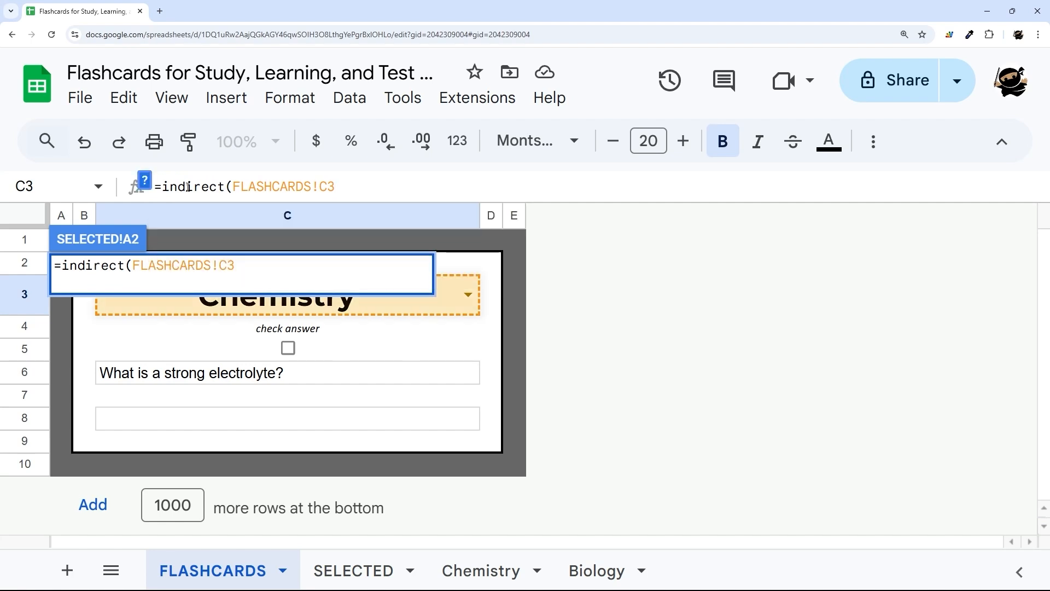
pyautogui.write('&"')
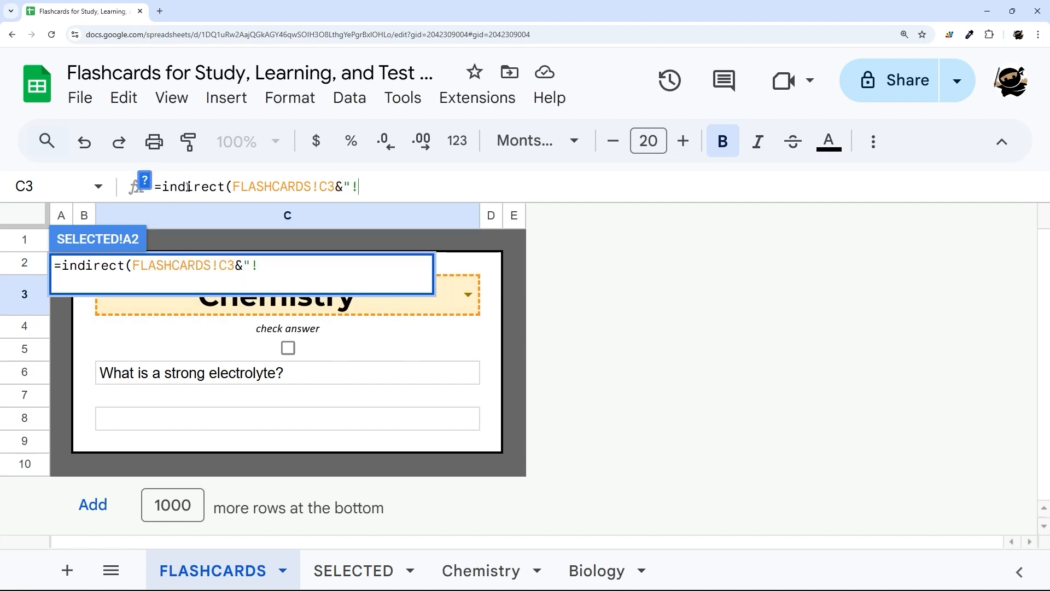
pyautogui.write('A2:C")')
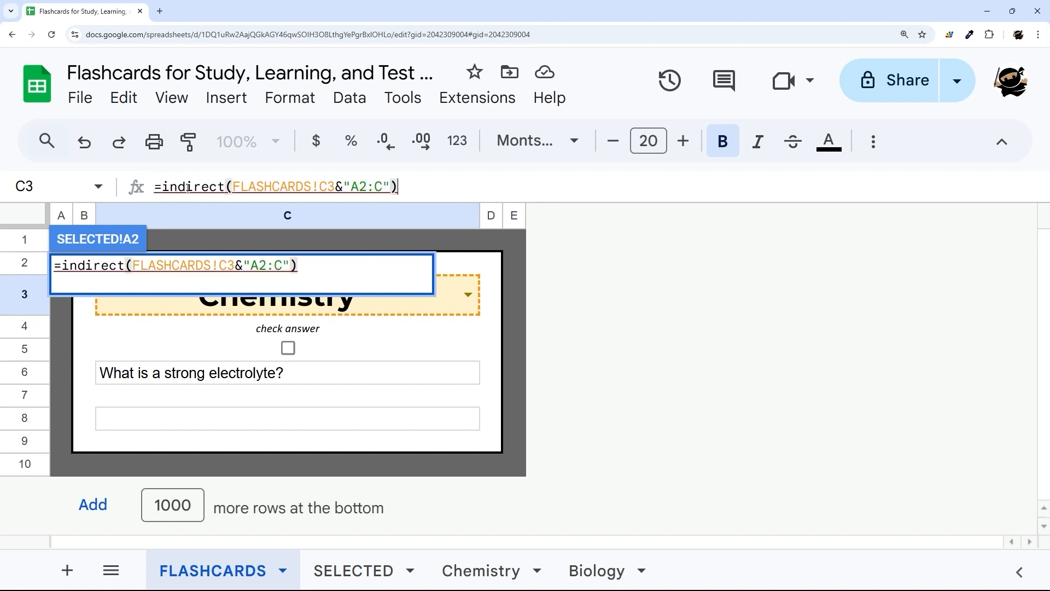
pyautogui.click(351, 187)
pyautogui.write('!')
pyautogui.press('Return')
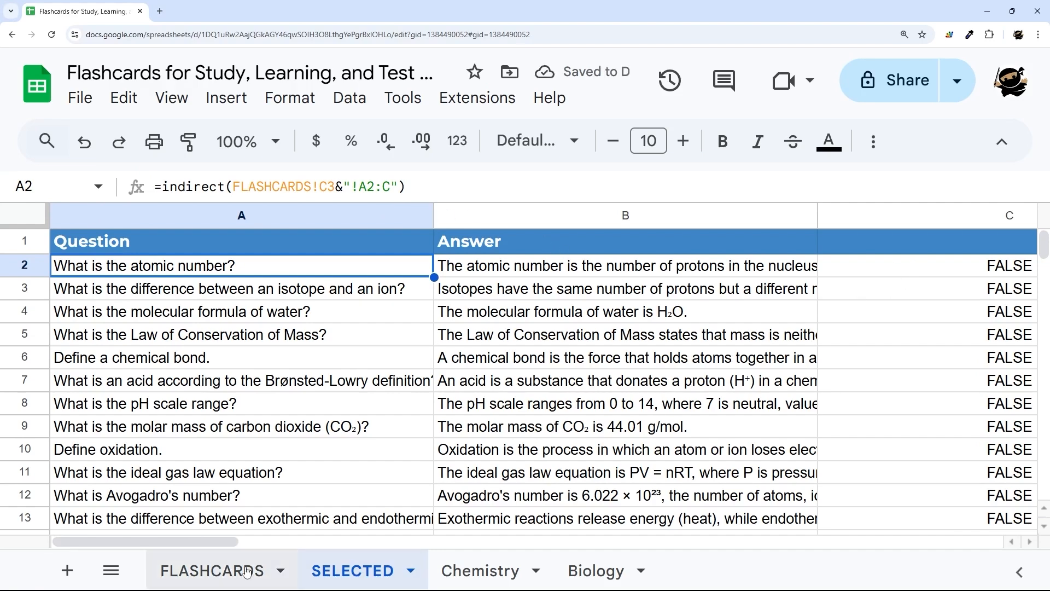
pyautogui.click(212, 571)
pyautogui.click(353, 571)
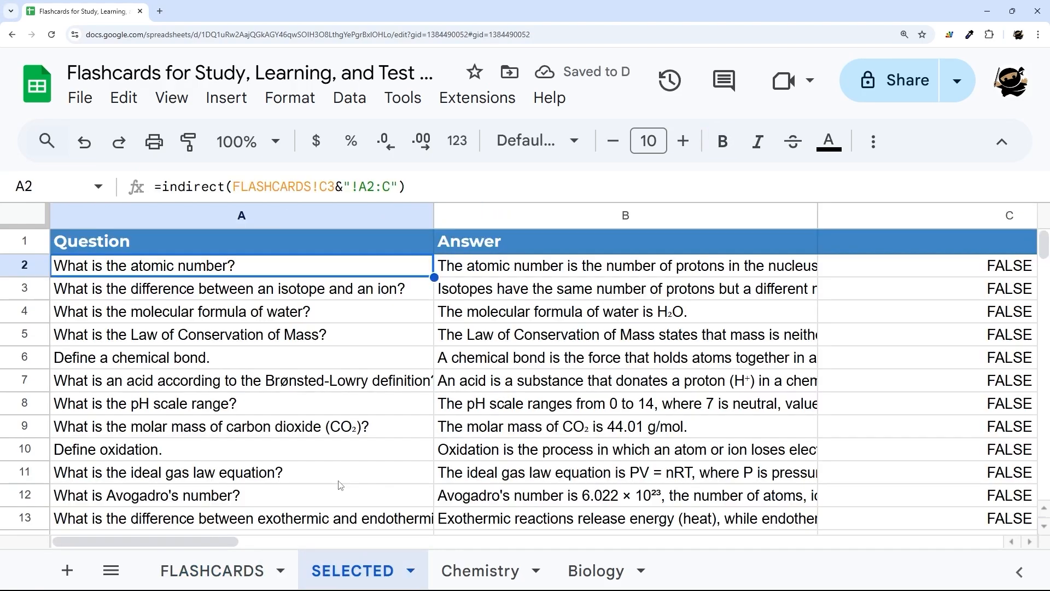
# Step: Set the FLASHCARDS subject dropdown to Biology and check the questions pulled into the SELECTED sheet
pyautogui.click(224, 571)
pyautogui.click(468, 294)
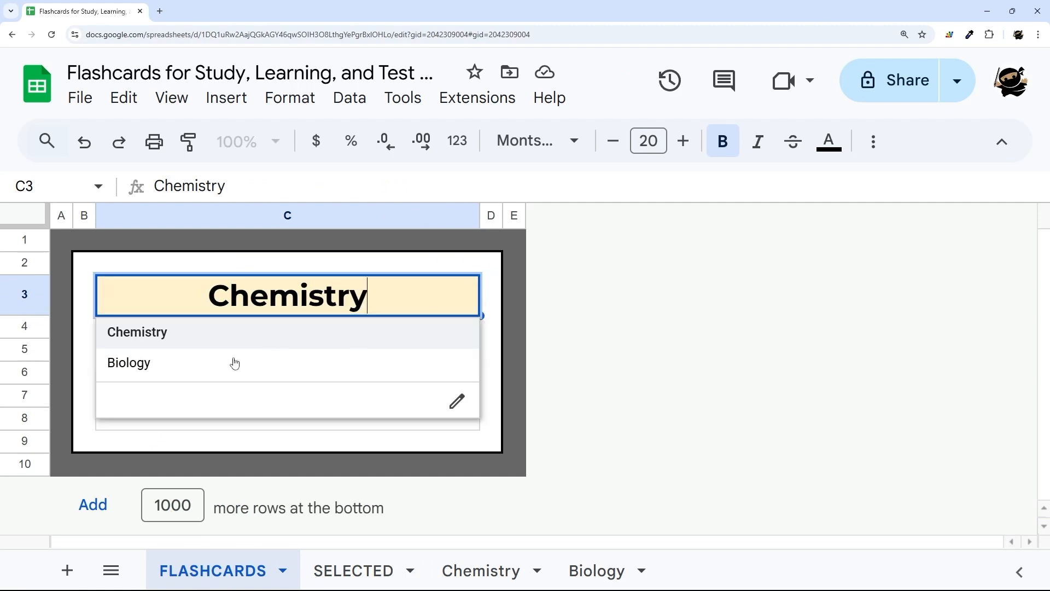
pyautogui.click(165, 363)
pyautogui.click(375, 576)
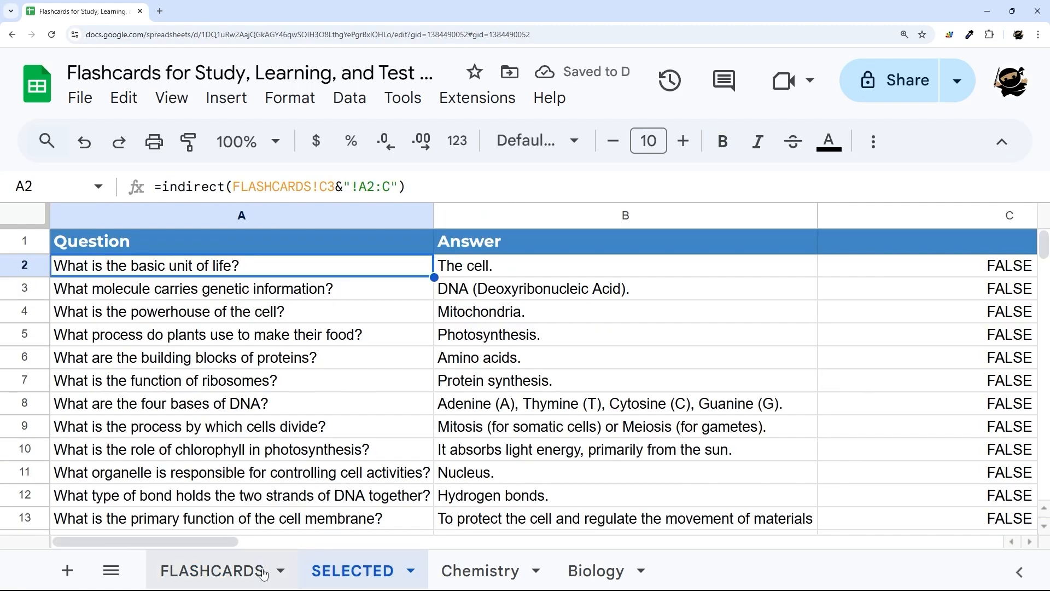
# Step: Set the width of column C on the SELECTED sheet to 100 pixels
pyautogui.click(951, 220)
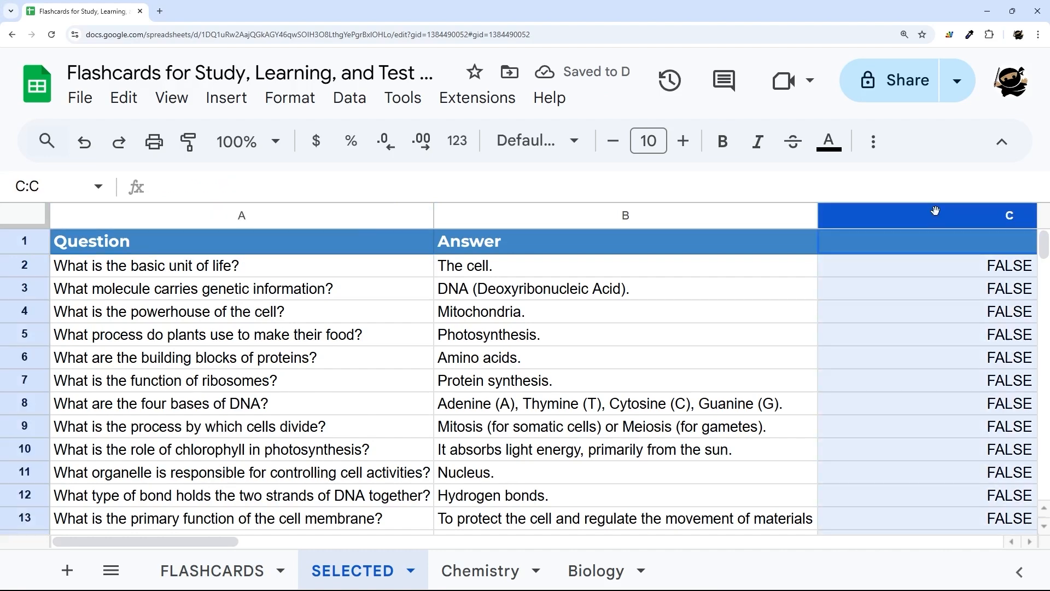
pyautogui.rightClick(936, 220)
pyautogui.click(1008, 495)
pyautogui.write('100')
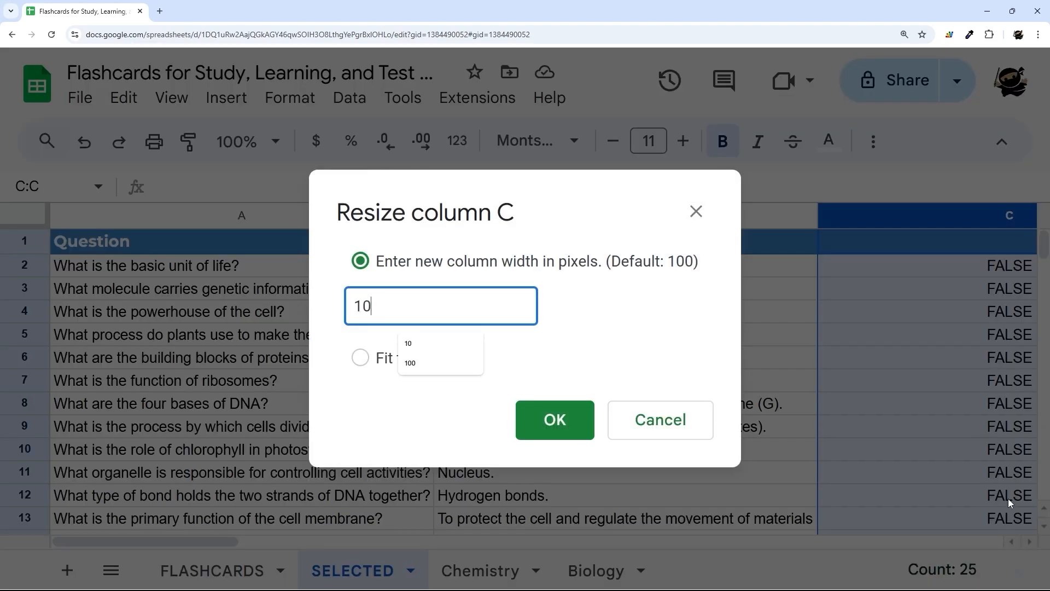
pyautogui.press('Return')
# Step: Delete the empty columns D through M from the SELECTED sheet
pyautogui.click(980, 204)
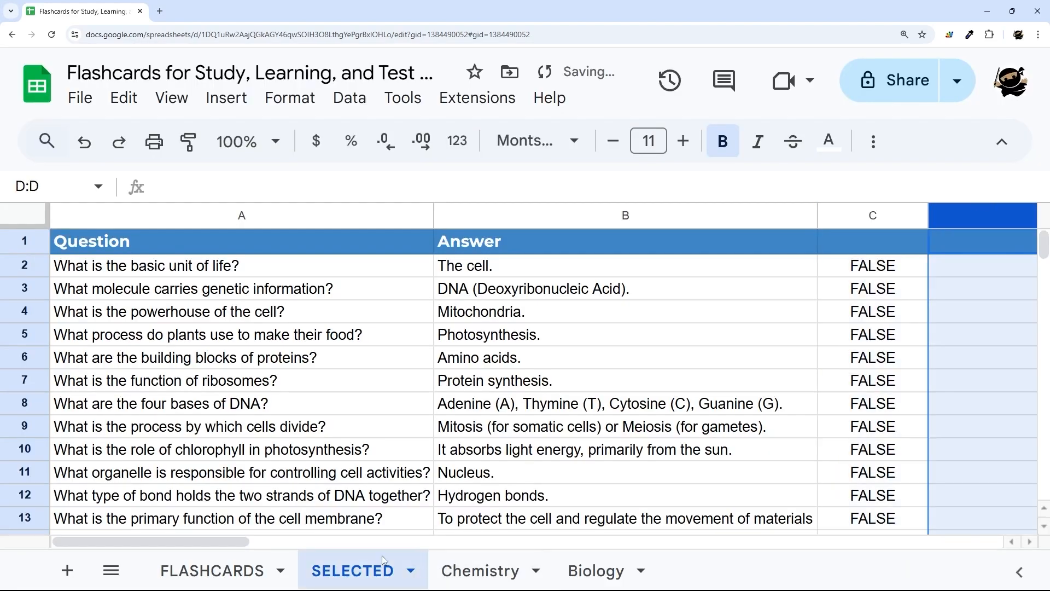
pyautogui.moveTo(191, 541); pyautogui.dragTo(1005, 557)
pyautogui.keyDown('shift'); pyautogui.click(875, 215); pyautogui.keyUp('shift')
pyautogui.rightClick(876, 215)
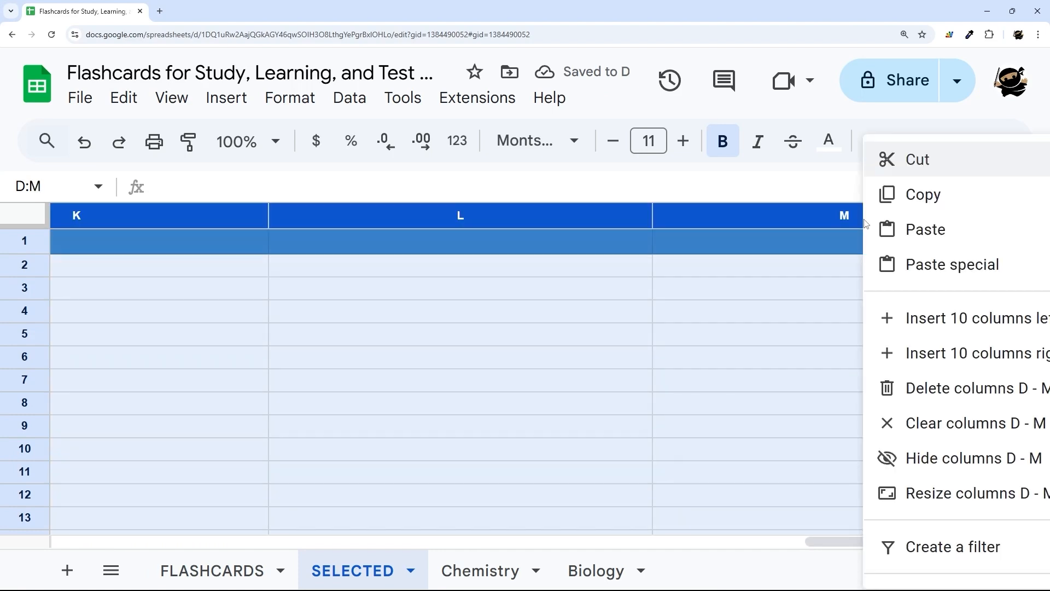
pyautogui.click(941, 387)
pyautogui.click(212, 272)
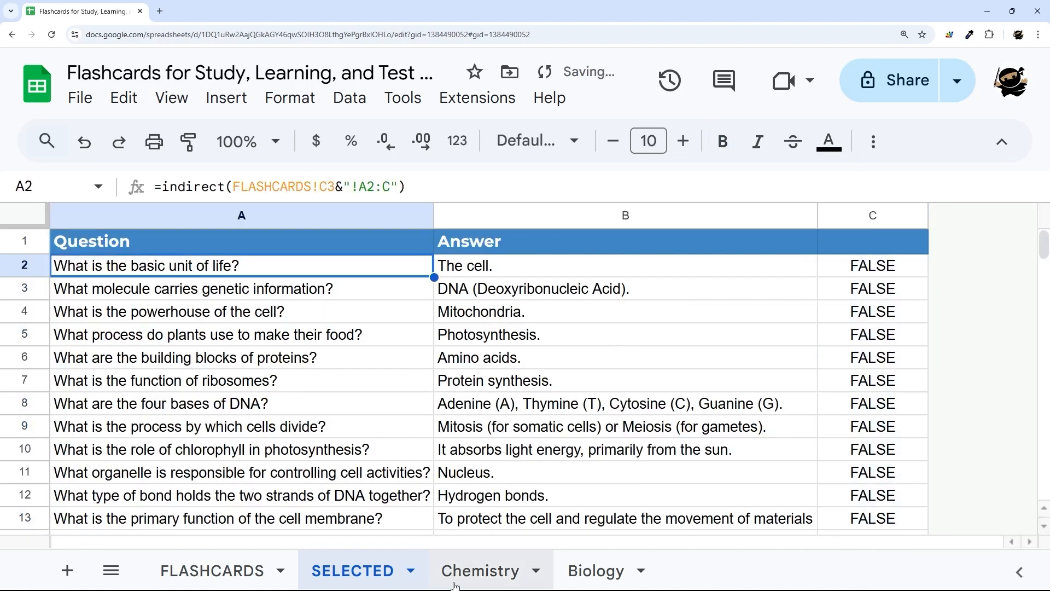
# Step: Tick Stop Showing for "What is the atomic number?" on the Chemistry sheet and return to the SELECTED sheet
pyautogui.click(480, 571)
pyautogui.click(874, 299)
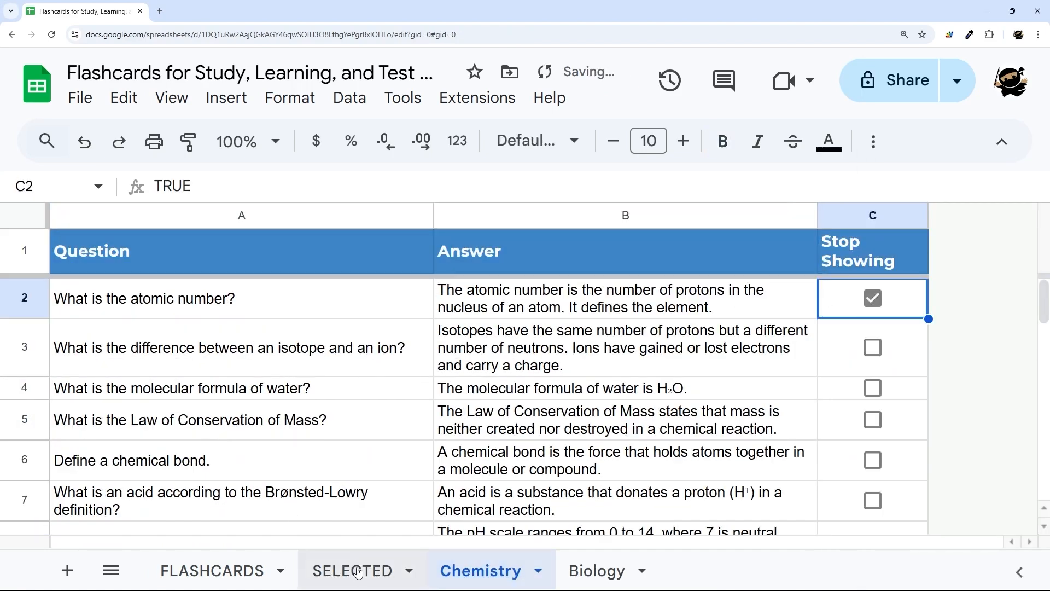
pyautogui.click(339, 566)
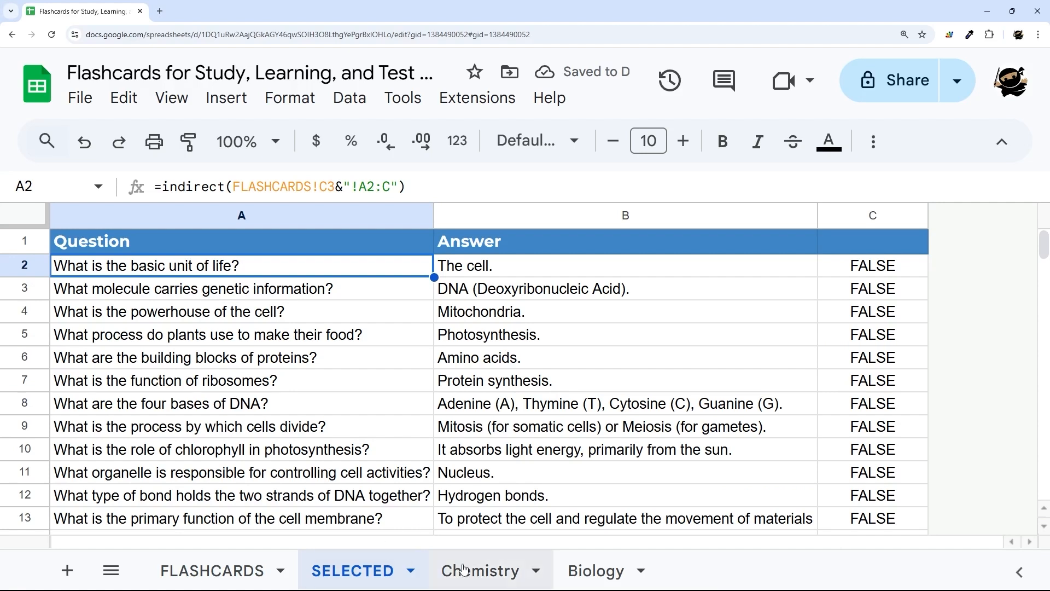
# Step: Tick Stop Showing for Biology rows 2 and 7 and examine the corresponding column C values on the SELECTED sheet
pyautogui.click(597, 571)
pyautogui.click(874, 290)
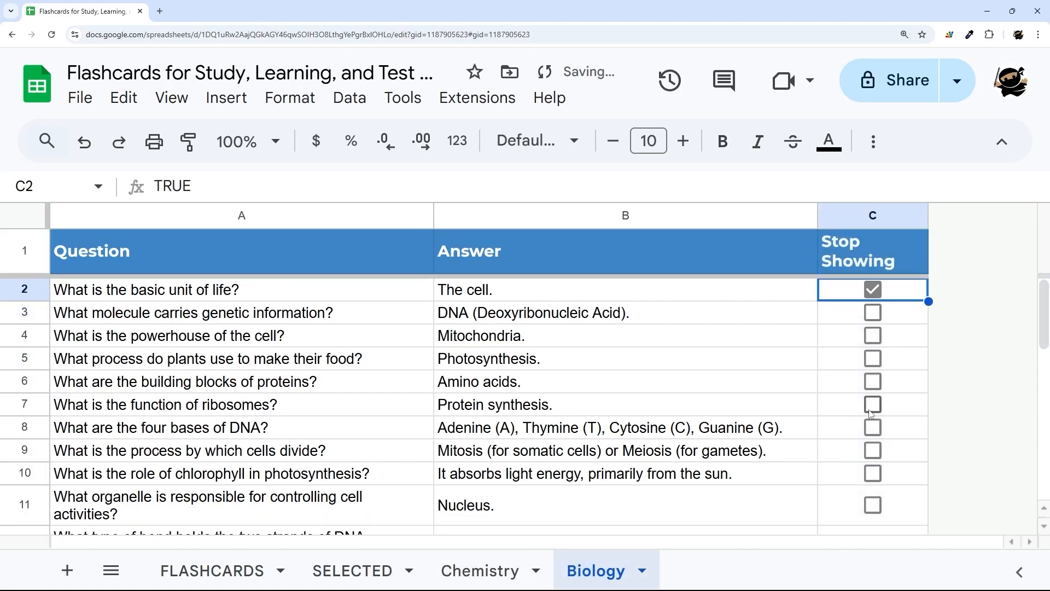
pyautogui.click(874, 404)
pyautogui.click(339, 571)
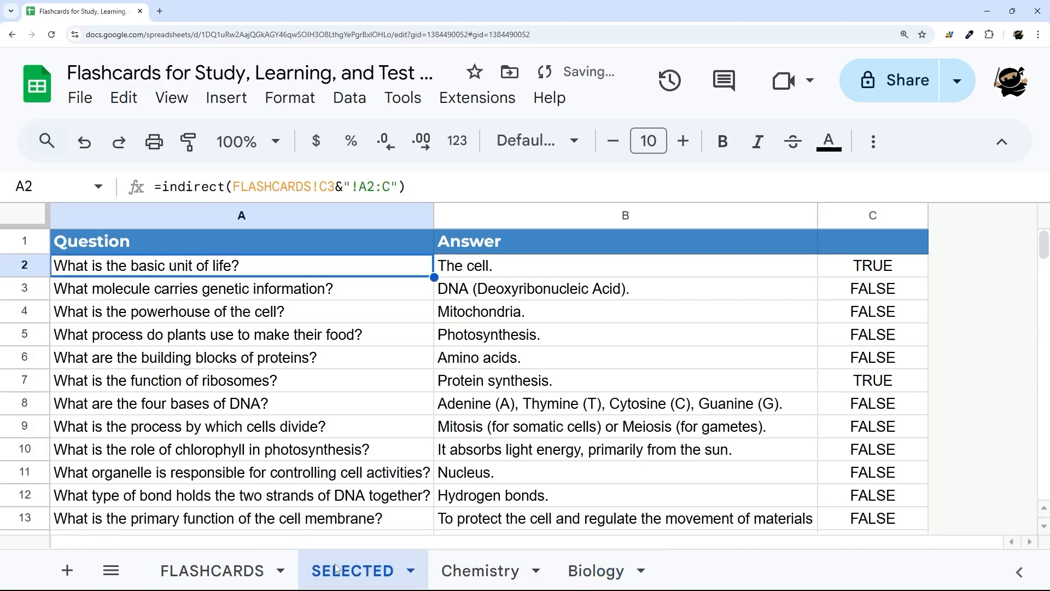
pyautogui.click(865, 267)
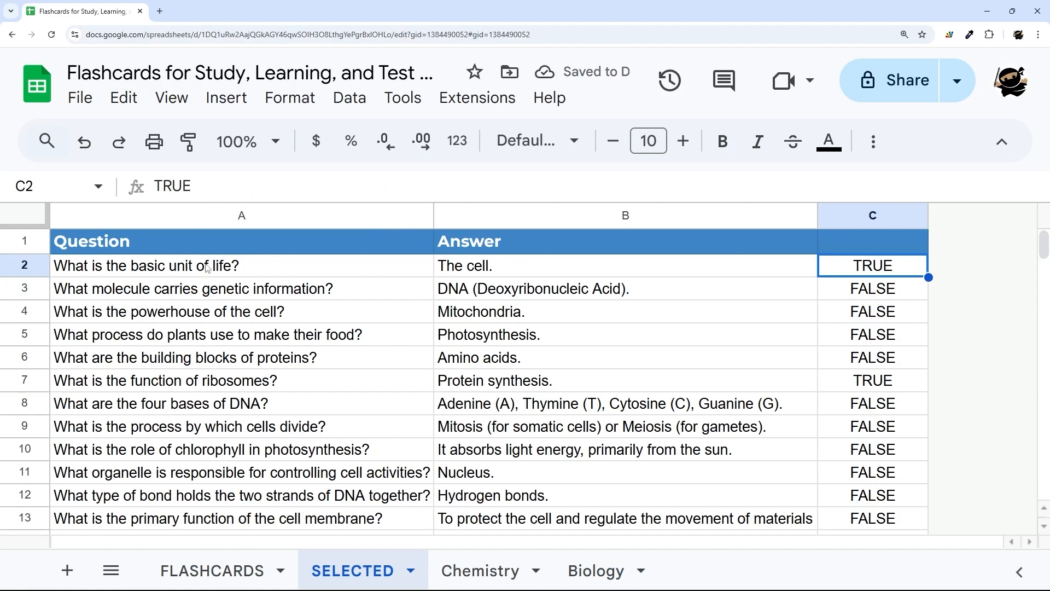
pyautogui.moveTo(873, 288); pyautogui.dragTo(874, 359)
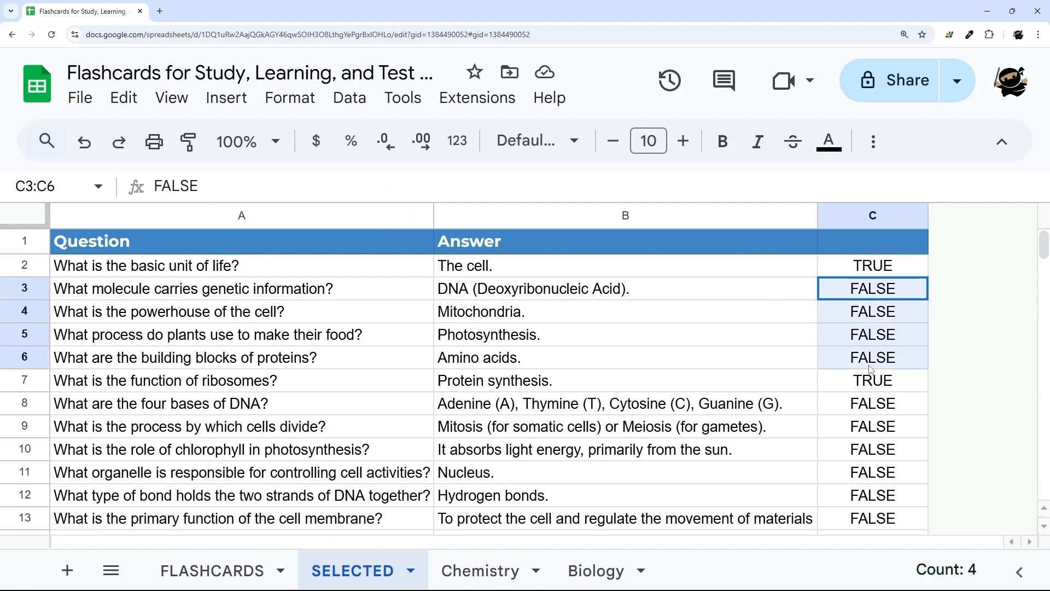
# Step: Wrap the start of the INDIRECT formula in A2 of the SELECTED sheet in a QUERY function
pyautogui.click(305, 273)
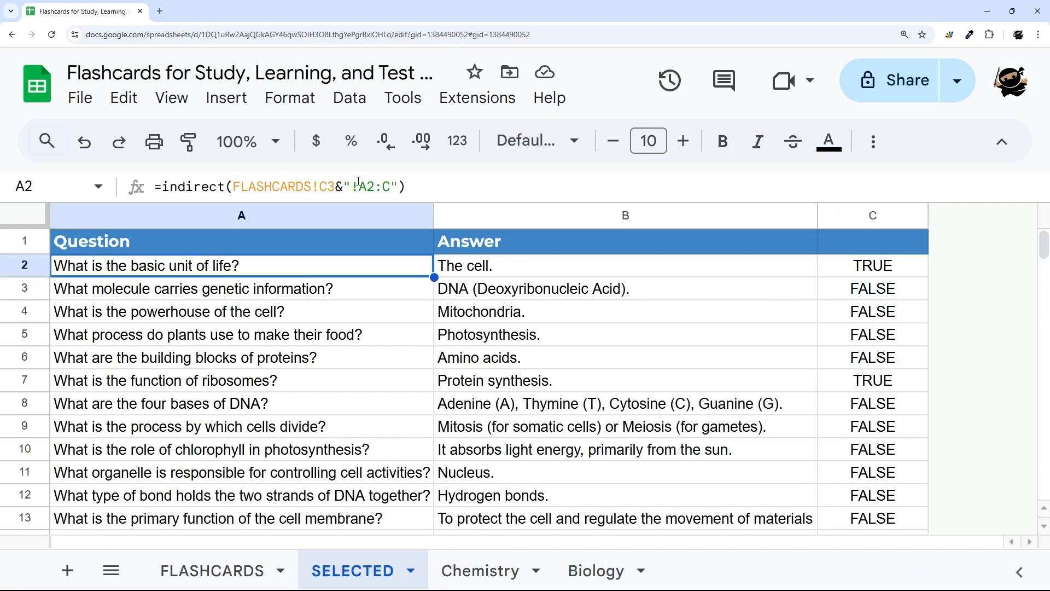
pyautogui.moveTo(441, 188); pyautogui.dragTo(164, 186)
pyautogui.click(164, 186)
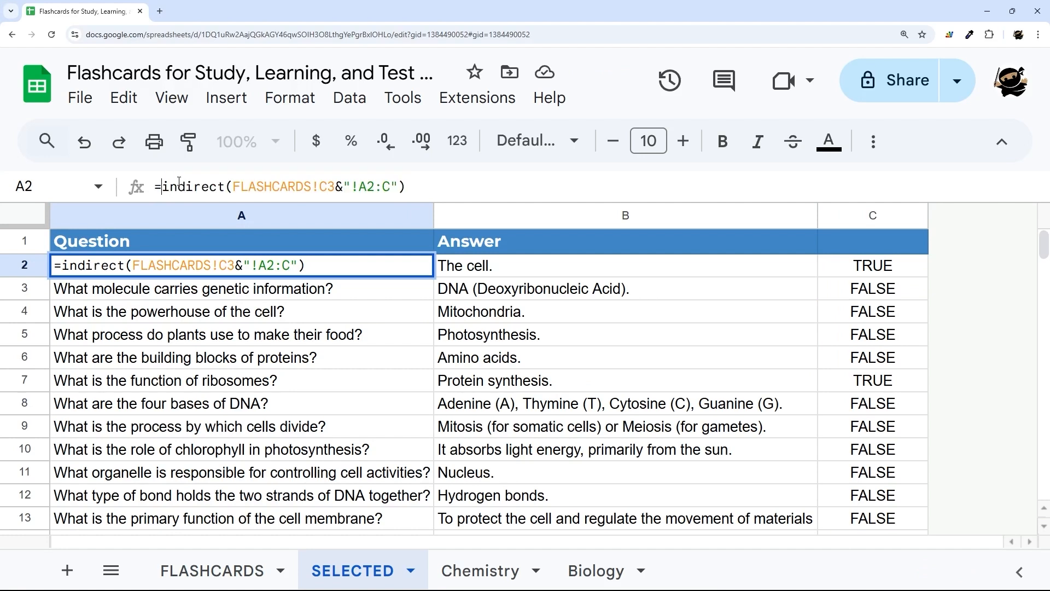
pyautogui.write('quer')
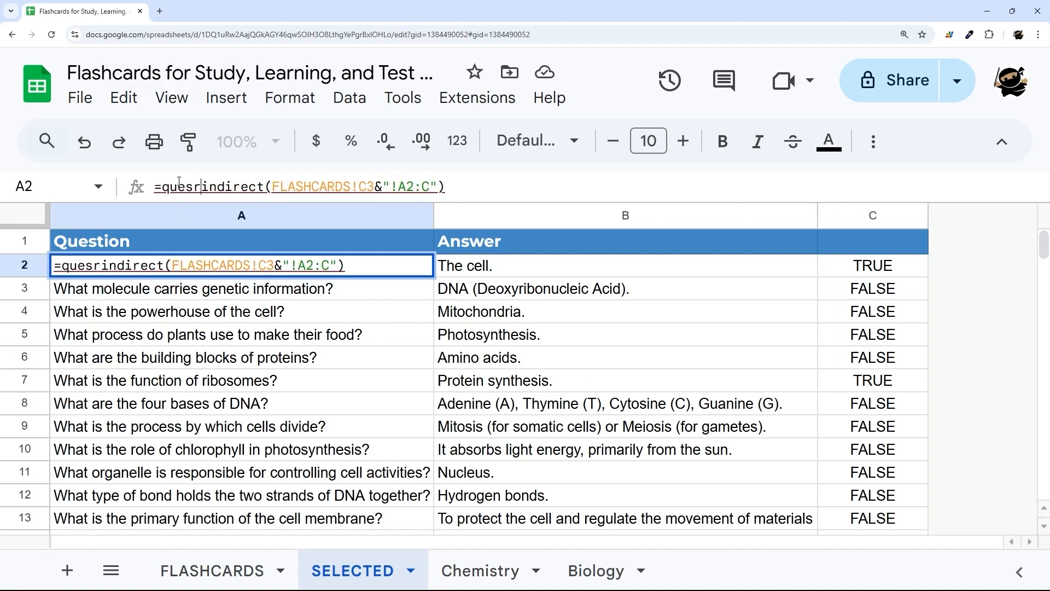
pyautogui.write('y(')
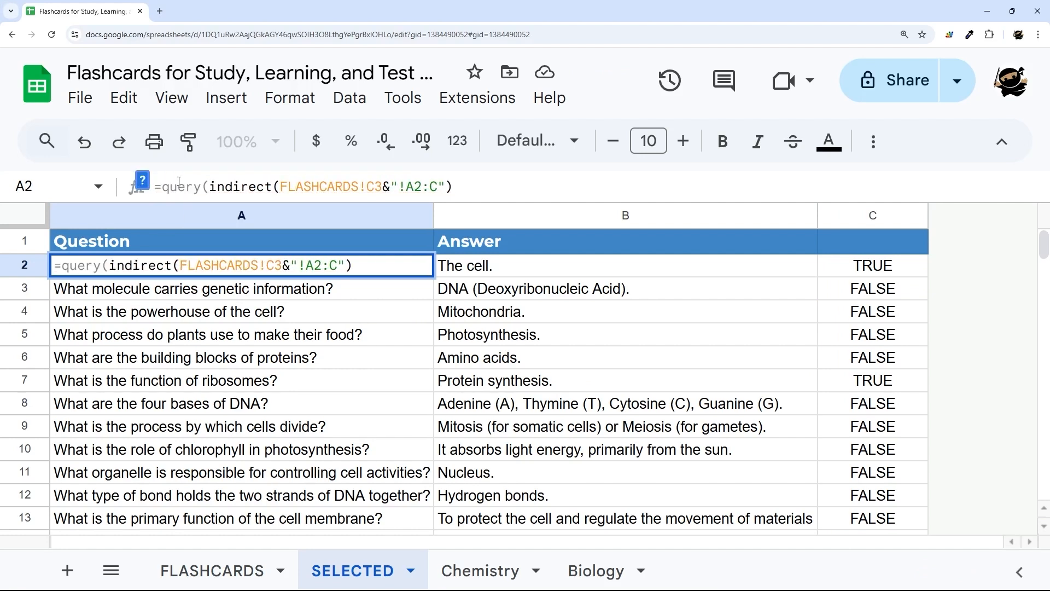
# Step: Complete the A2 QUERY formula after the INDIRECT part with ,"select Col1,Col2 where Col3 = false",0) and apply it
pyautogui.press('End')
pyautogui.write(',"selec')
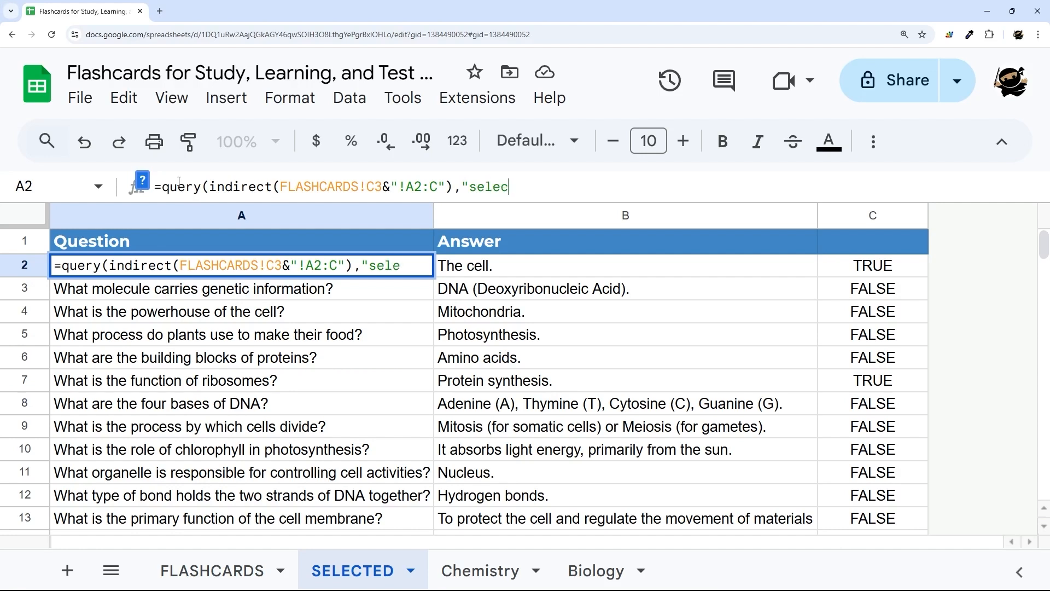
pyautogui.write('t Col')
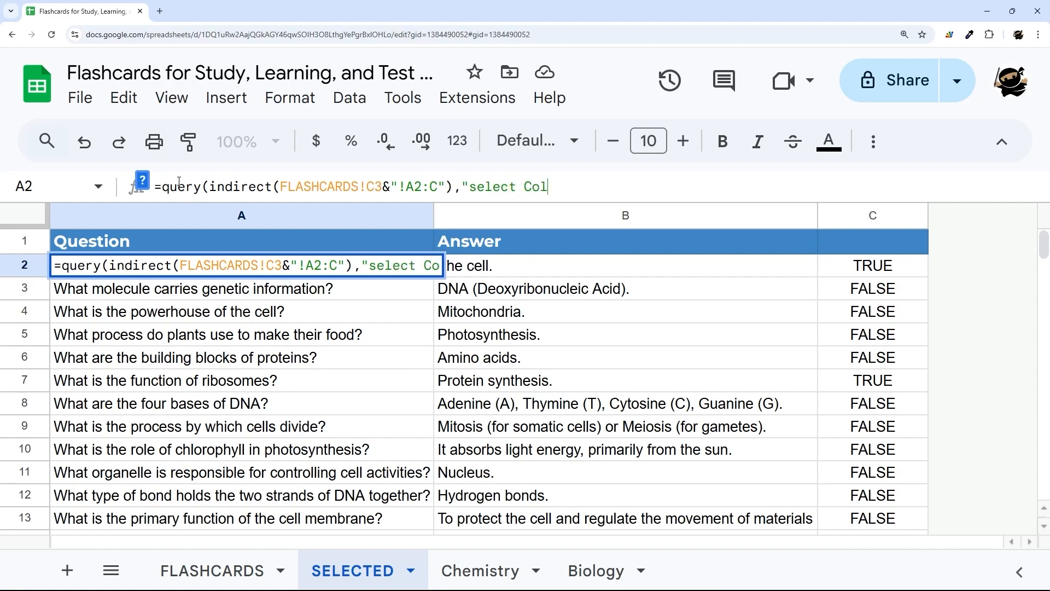
pyautogui.write('1,Col2 where Col3')
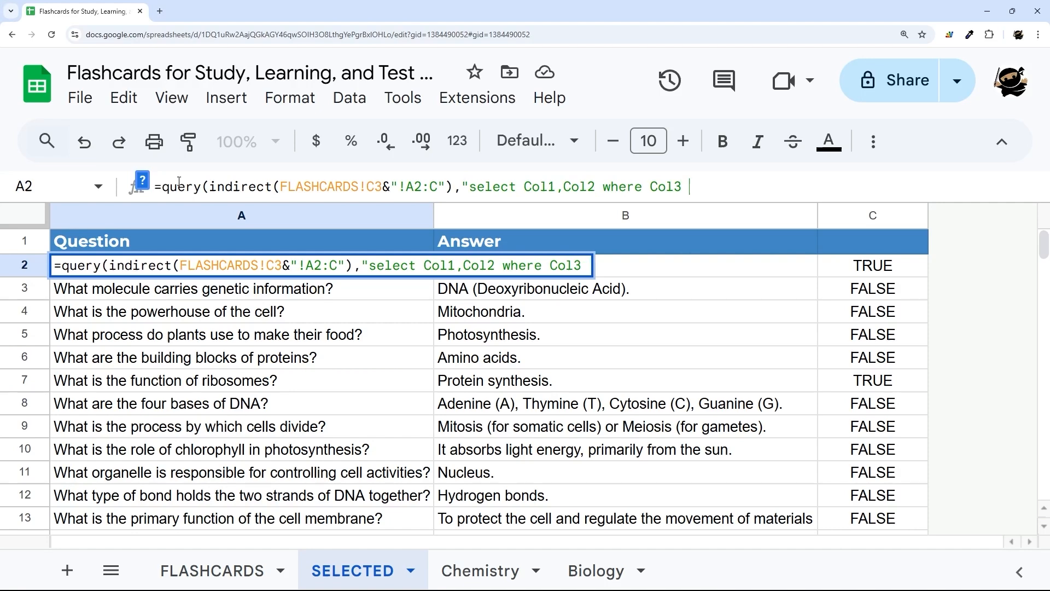
pyautogui.write(' = false",')
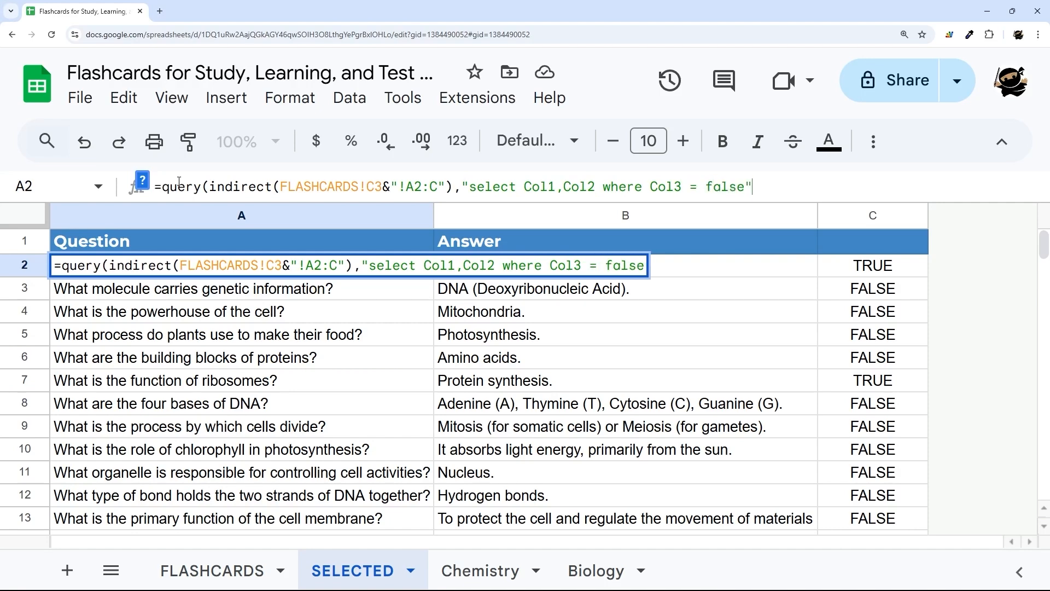
pyautogui.write('0)')
pyautogui.press('Return')
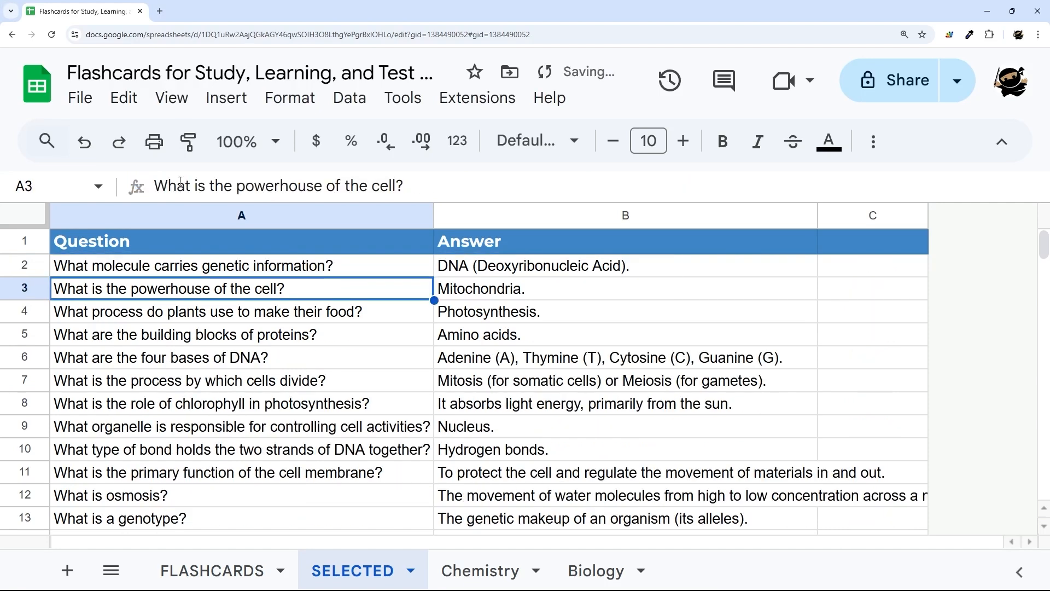
# Step: Delete the unneeded column C from the SELECTED sheet and look through the filtered questions
pyautogui.rightClick(855, 215)
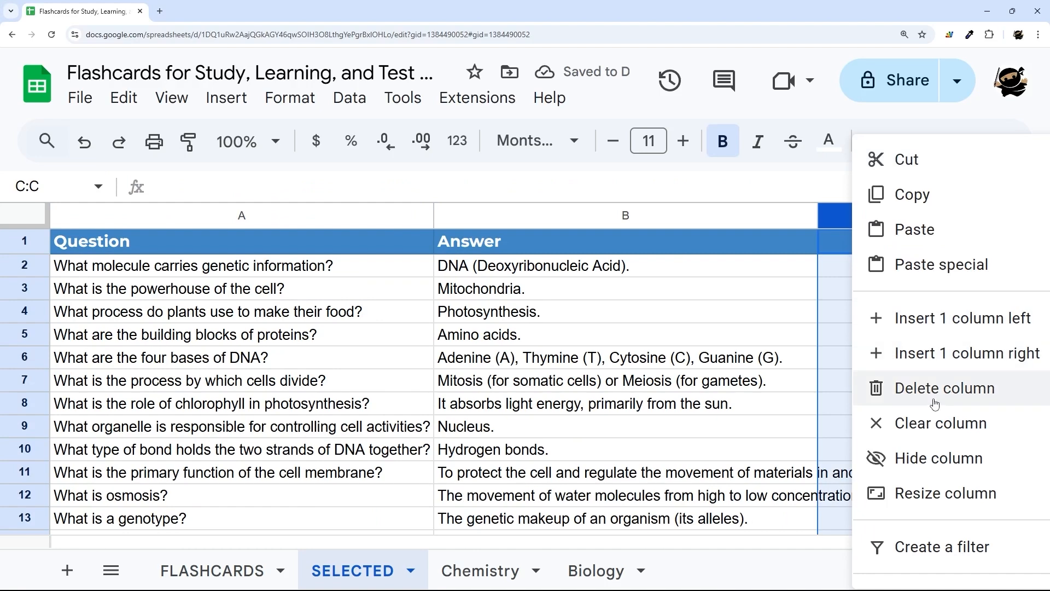
pyautogui.click(868, 395)
pyautogui.scroll(-2, 456, 343)
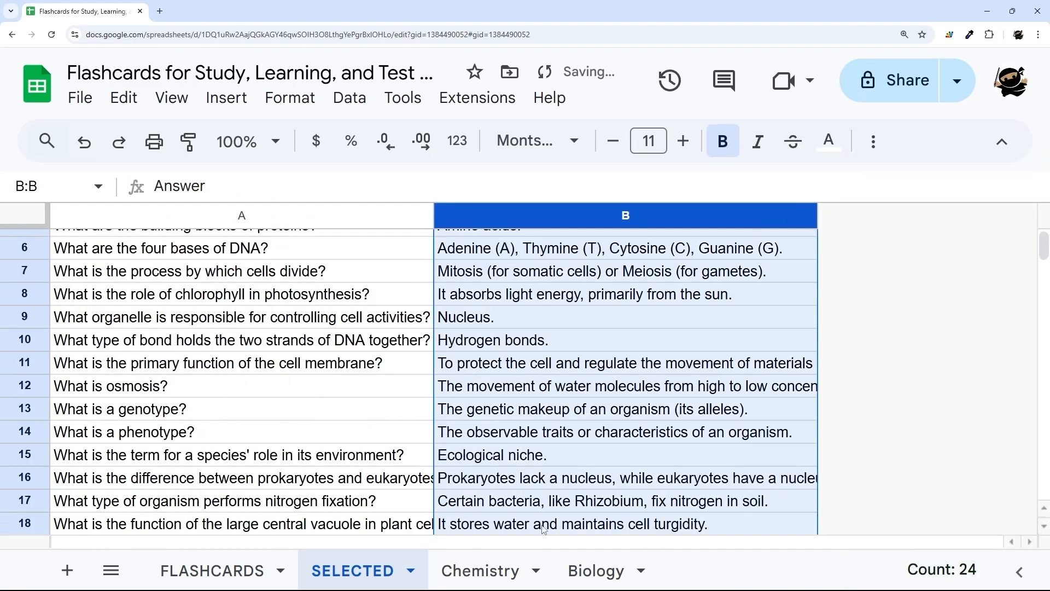
# Step: Tick all the Stop Showing checkboxes in the Biology sheet's column C at once, and clear them all again
pyautogui.click(594, 573)
pyautogui.click(887, 221)
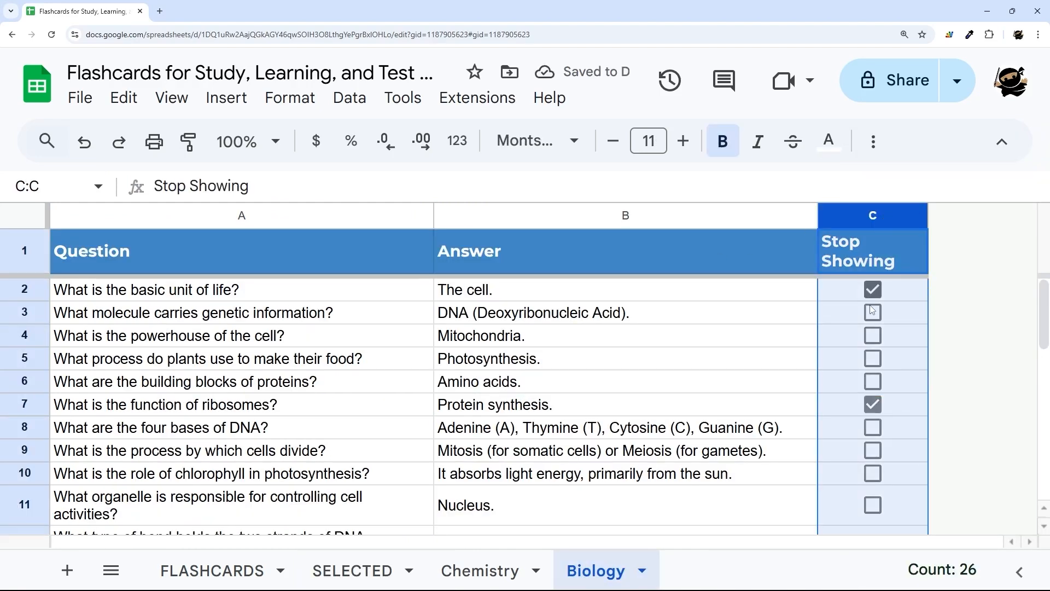
pyautogui.scroll(-4, 866, 364)
pyautogui.scroll(4, 866, 364)
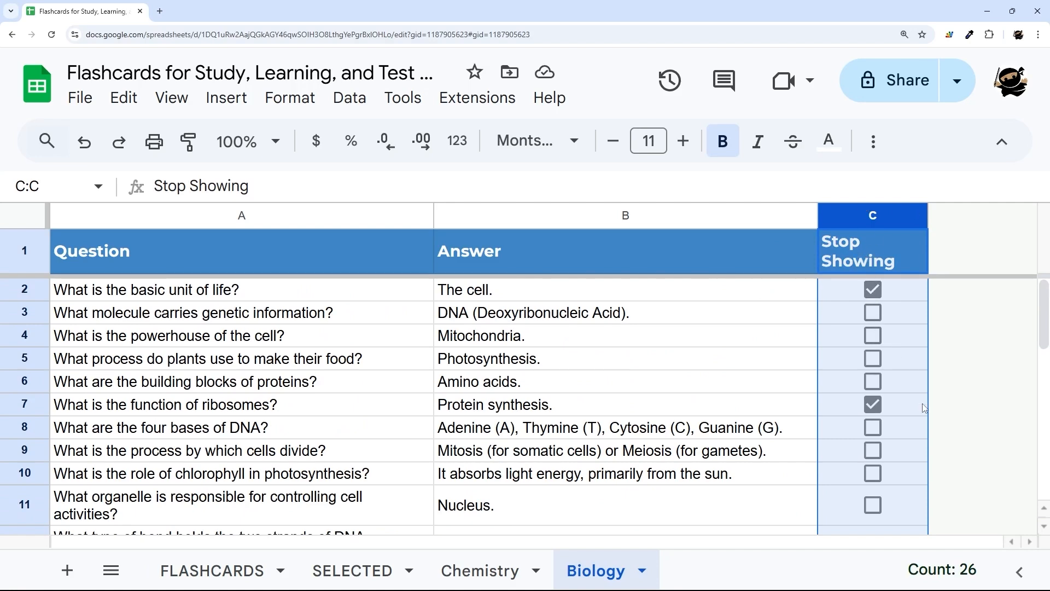
pyautogui.press('space')
pyautogui.scroll(-6, 917, 357)
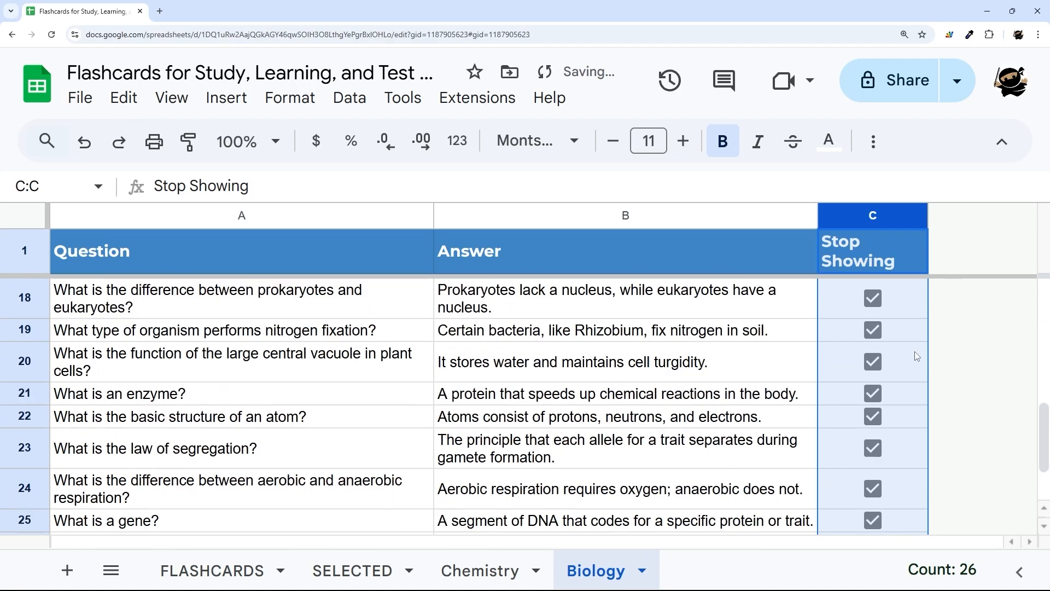
pyautogui.scroll(6, 916, 356)
pyautogui.press('space')
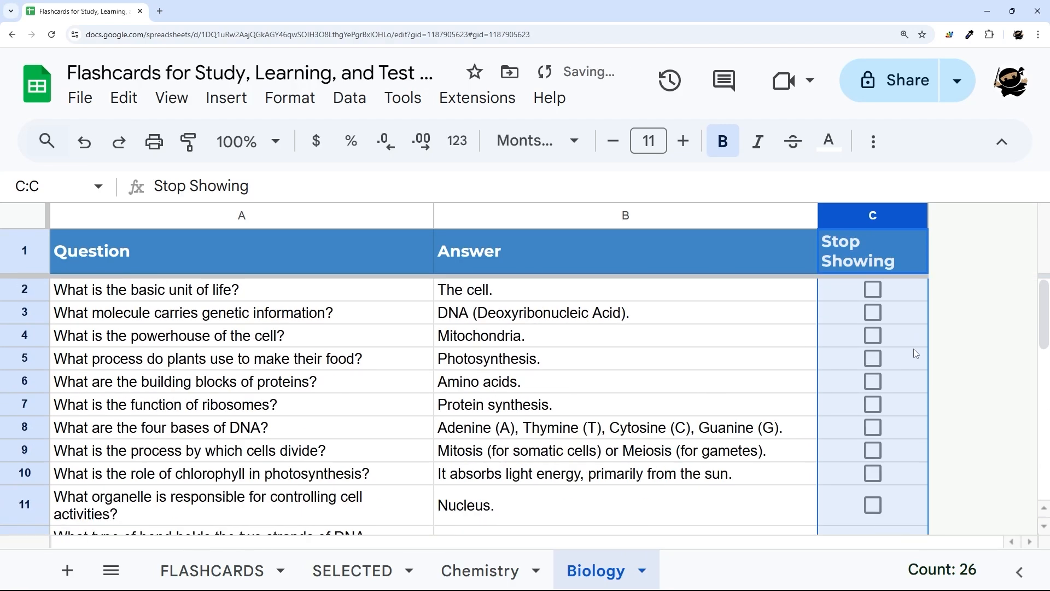
pyautogui.click(563, 317)
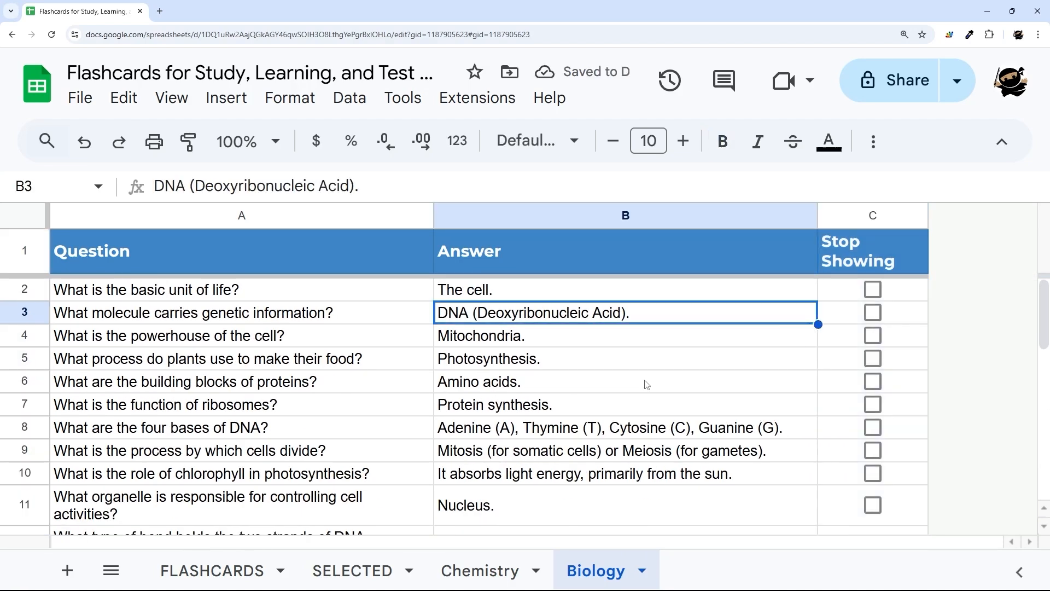
# Step: Review the SELECTED list, tick Stop Showing for "What is the basic unit of life?" on Biology, and check the SELECTED list again
pyautogui.click(347, 570)
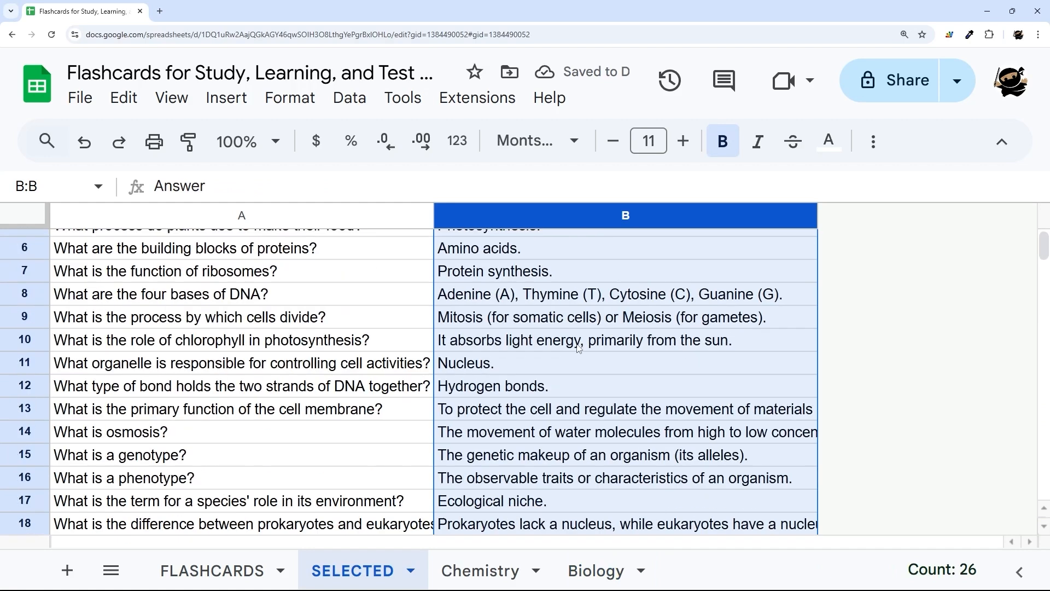
pyautogui.scroll(3, 579, 348)
pyautogui.click(554, 271)
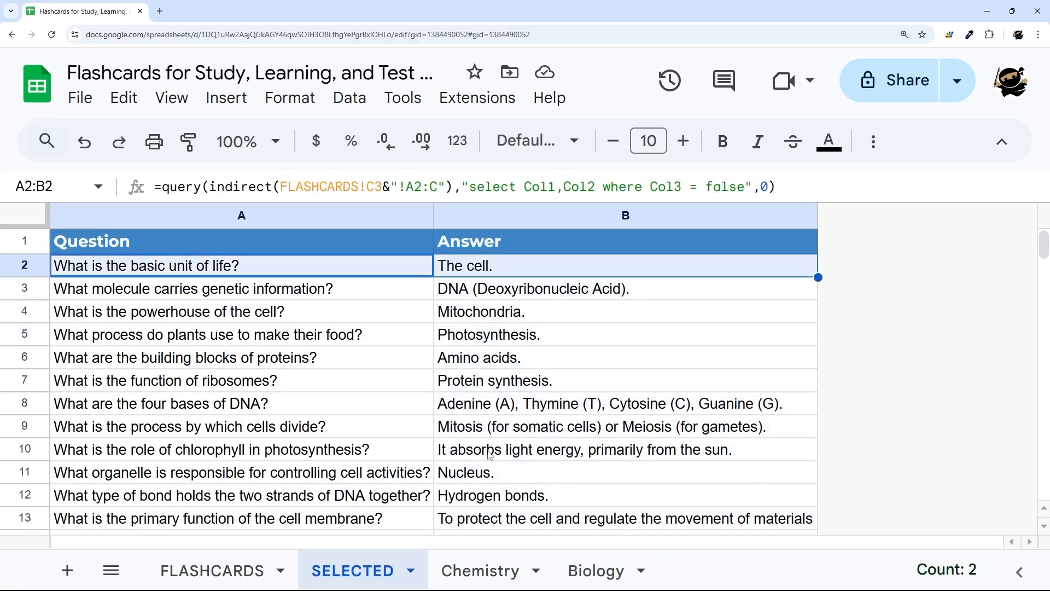
pyautogui.click(591, 571)
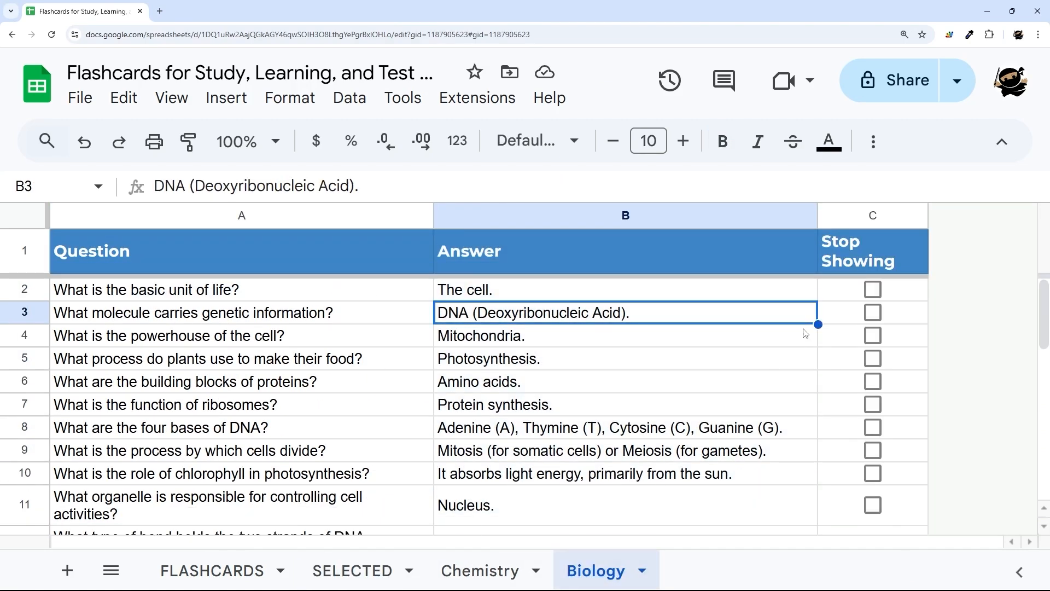
pyautogui.click(874, 289)
pyautogui.click(391, 570)
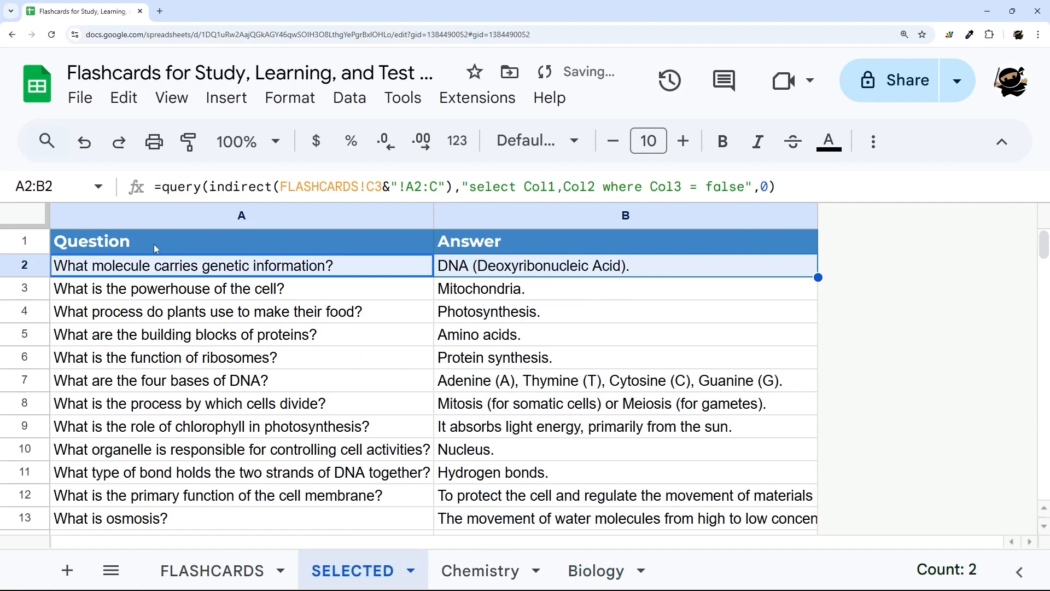
# Step: Tick every Stop Showing checkbox on the Biology sheet except the one in row 2
pyautogui.click(597, 571)
pyautogui.click(865, 219)
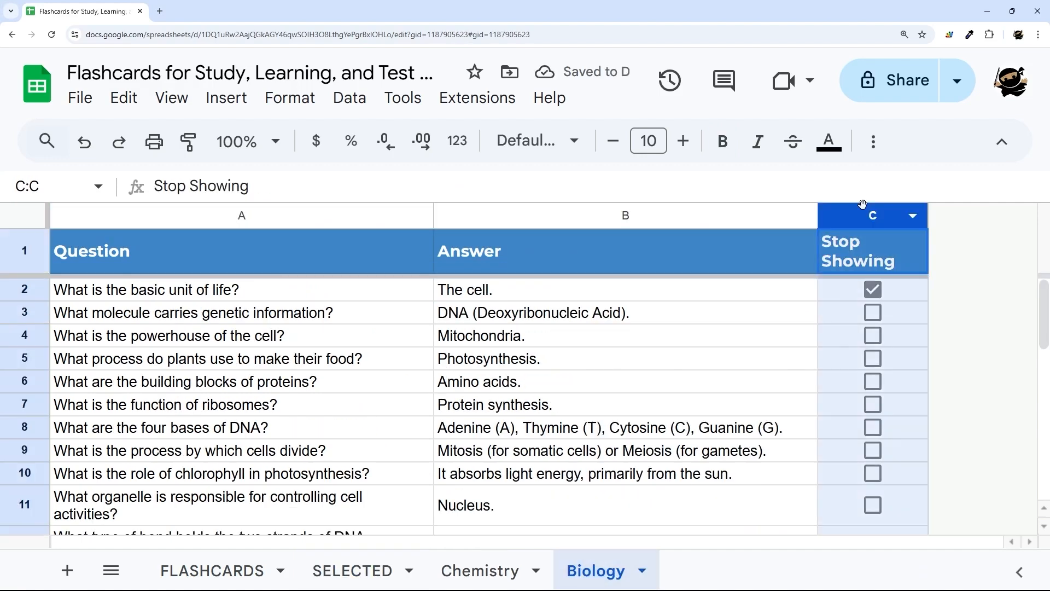
pyautogui.press('space')
pyautogui.click(873, 290)
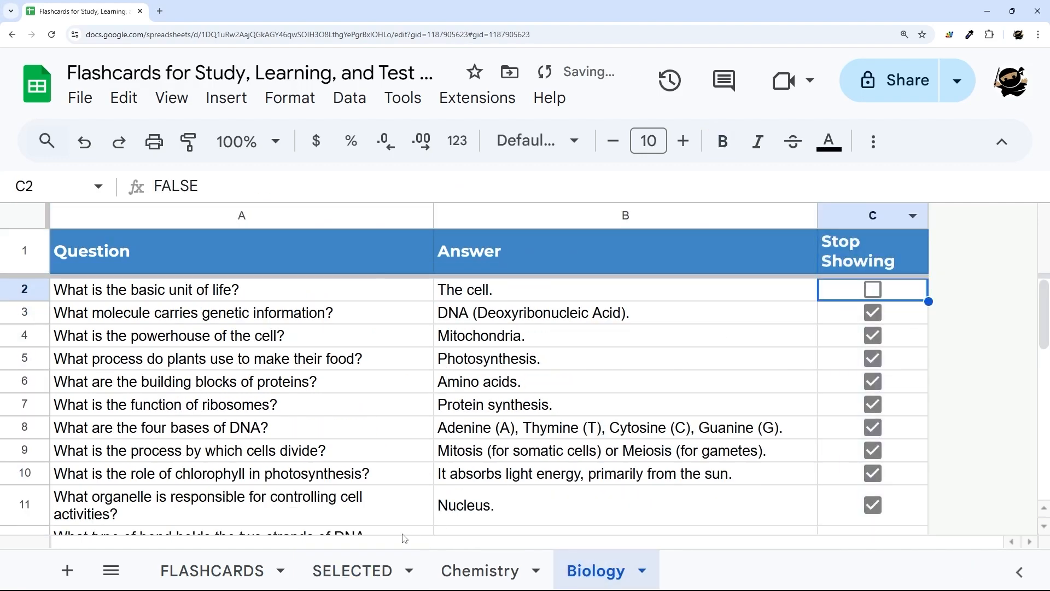
# Step: Clear every Stop Showing checkbox on the Biology sheet, narrow its column C slightly, and check the SELECTED list
pyautogui.click(353, 566)
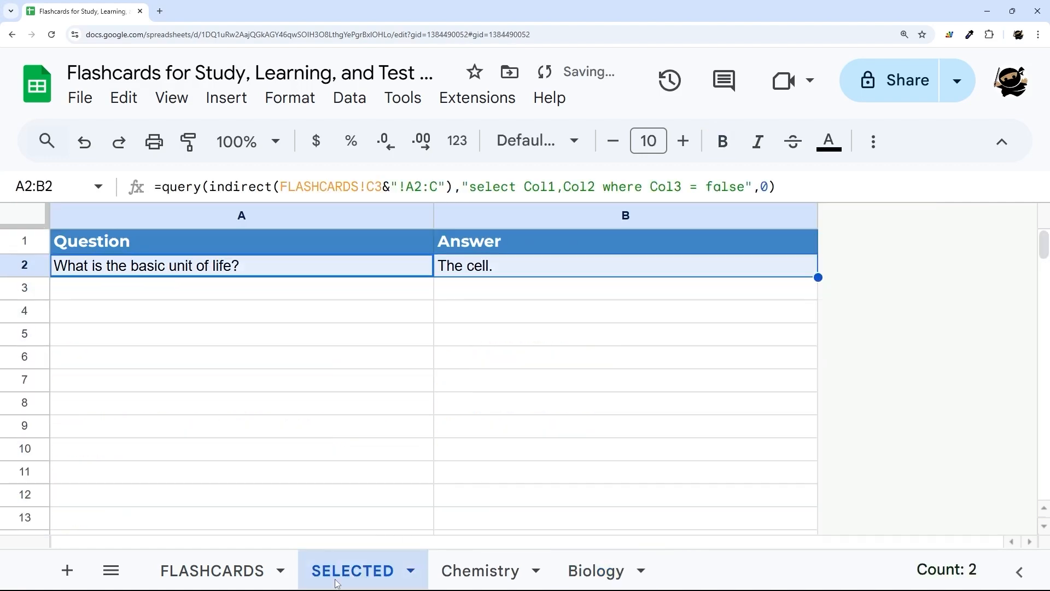
pyautogui.click(596, 570)
pyautogui.click(864, 216)
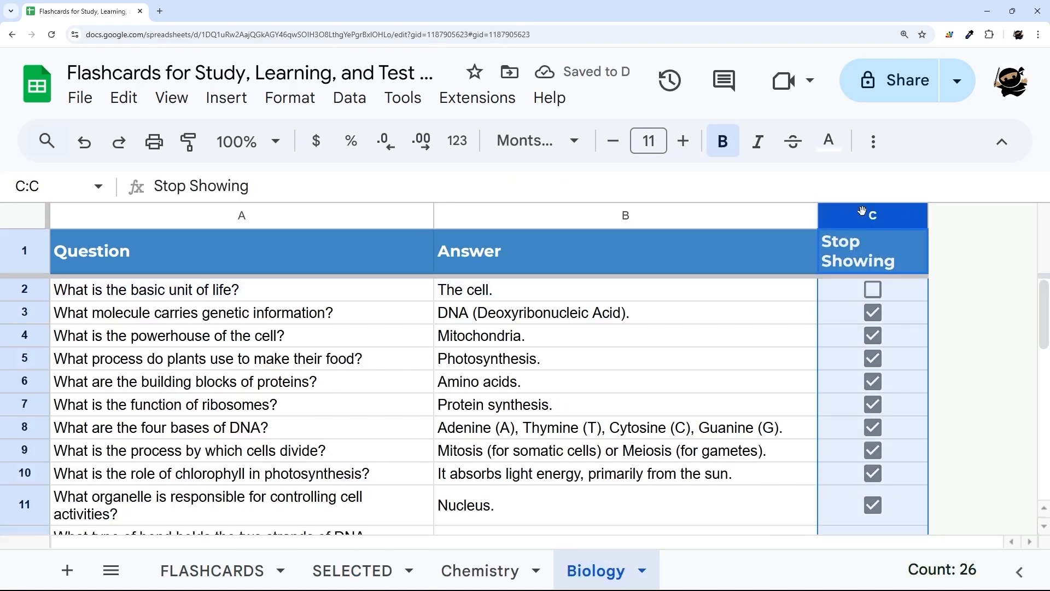
pyautogui.press('space')
pyautogui.press('space')
pyautogui.click(548, 312)
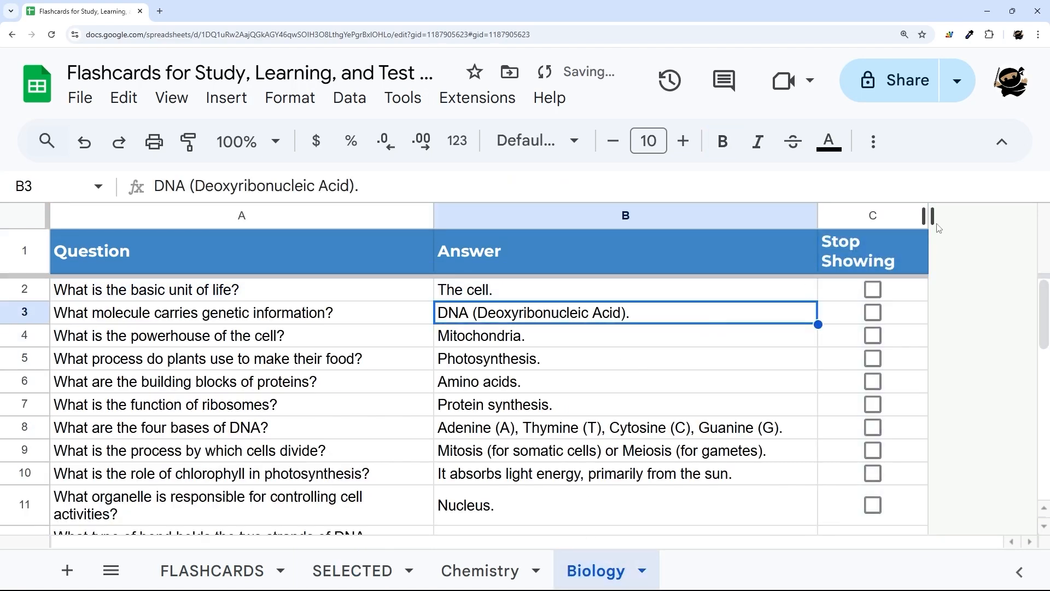
pyautogui.moveTo(929, 216); pyautogui.dragTo(911, 216)
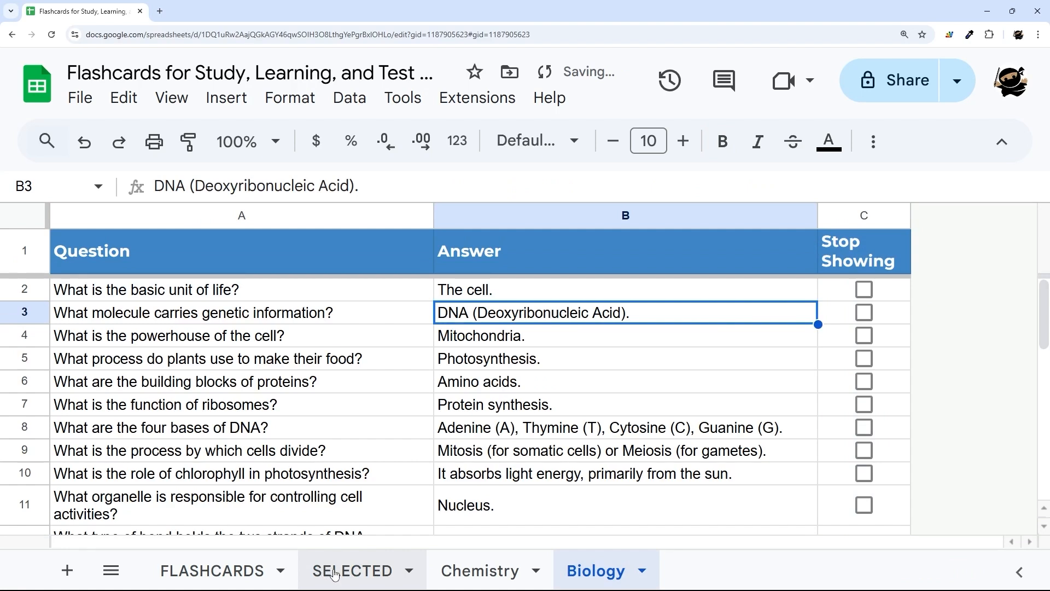
pyautogui.click(335, 571)
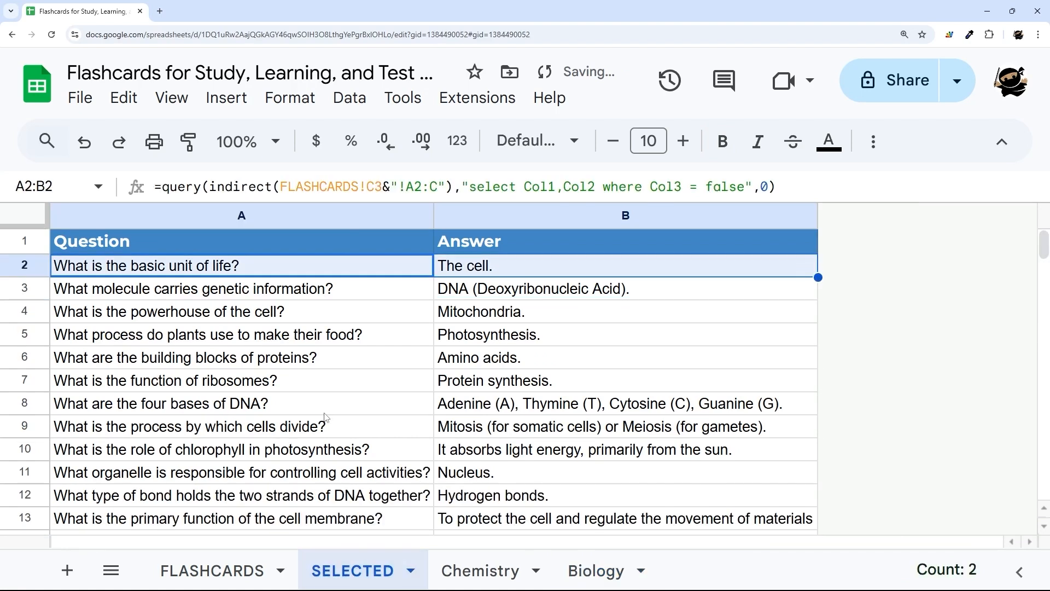
# Step: Change both Chemistry!A2:A references in the FLASHCARDS question formula in C6 to SELECTED!A2:A
pyautogui.click(159, 577)
pyautogui.click(264, 377)
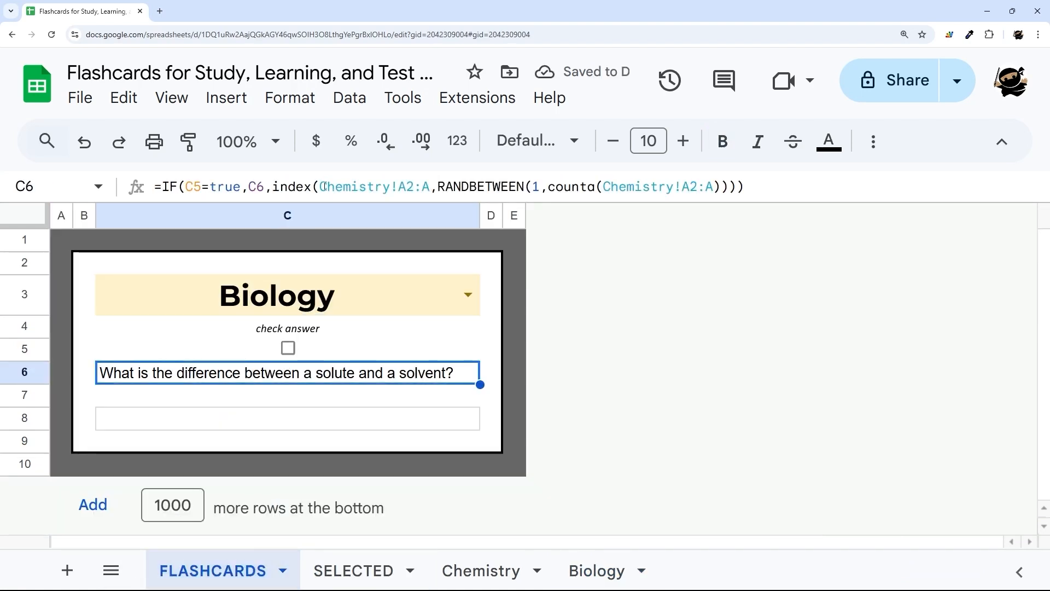
pyautogui.moveTo(324, 187); pyautogui.dragTo(390, 185)
pyautogui.write('SE')
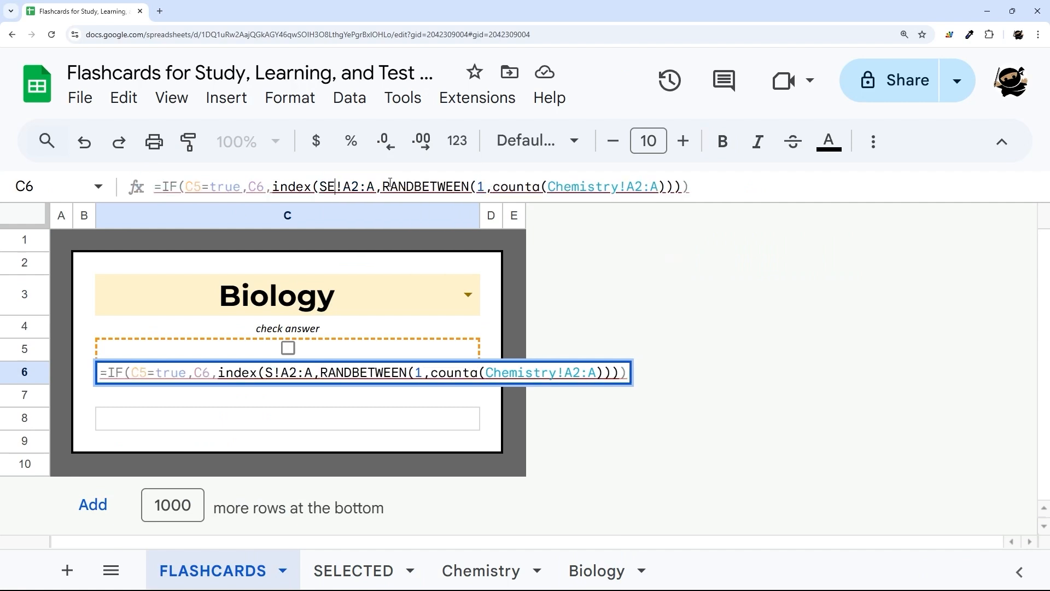
pyautogui.write('LECTED')
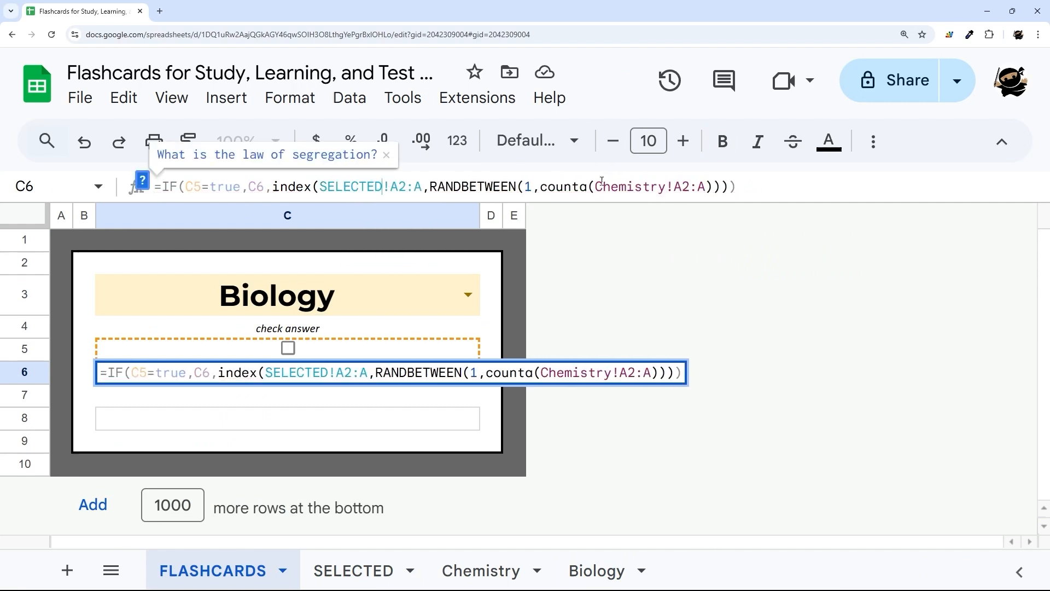
pyautogui.moveTo(596, 186); pyautogui.dragTo(669, 187)
pyautogui.write('SELEC')
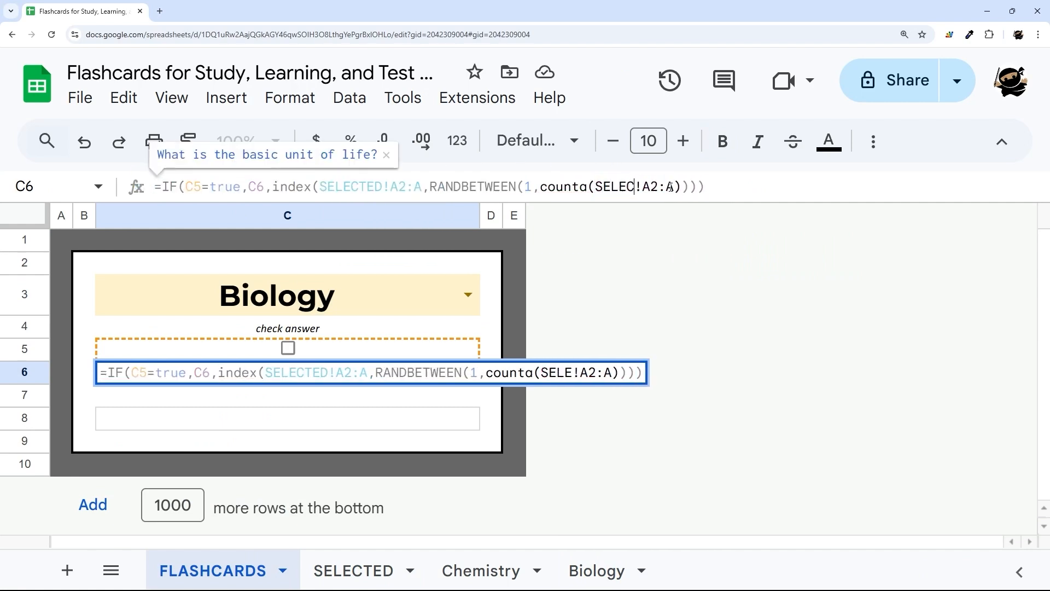
pyautogui.write('TED')
pyautogui.press('Return')
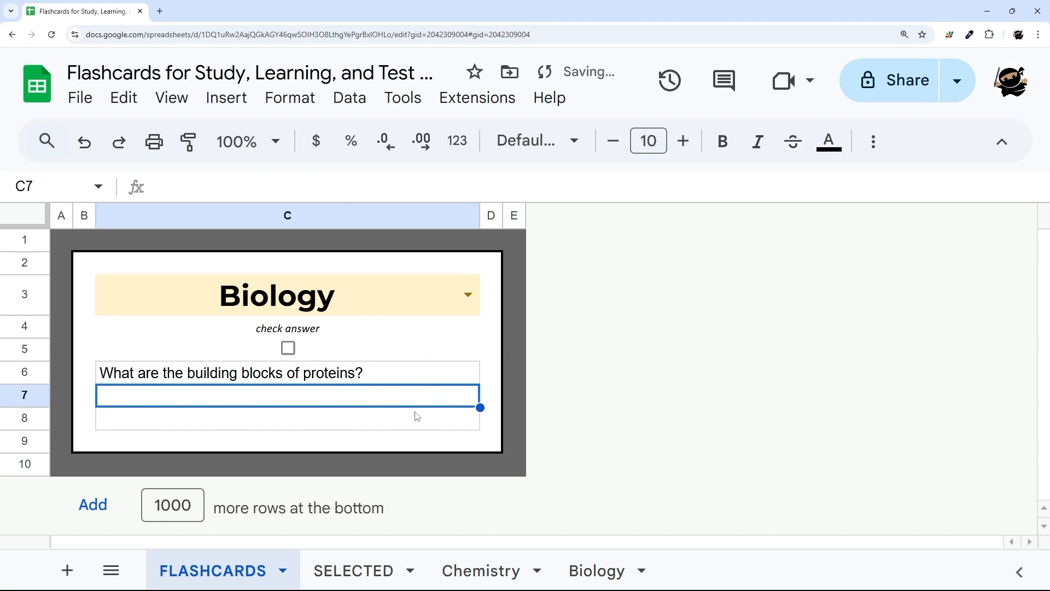
# Step: Point the XLOOKUP in C8 to the SELECTED sheet so it reads =IF(C5=true,xlookup(C6,SELECTED!A:A,SELECTED!B:B),"")
pyautogui.click(366, 427)
pyautogui.moveTo(335, 187); pyautogui.dragTo(405, 188)
pyautogui.write('SELECTED!A:A,Chemistry!B:B),')
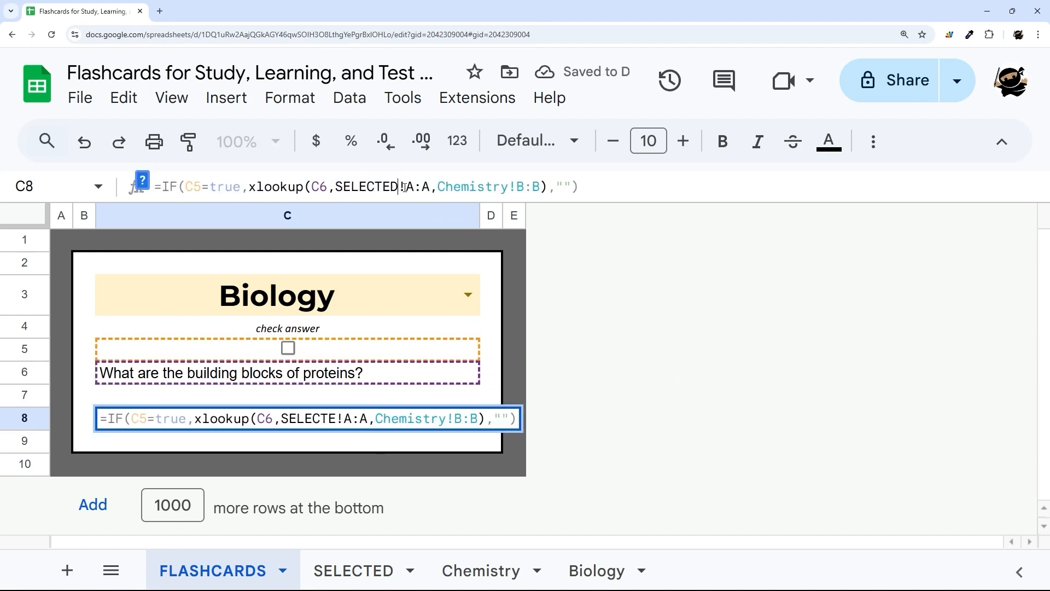
pyautogui.write('SELECTED')
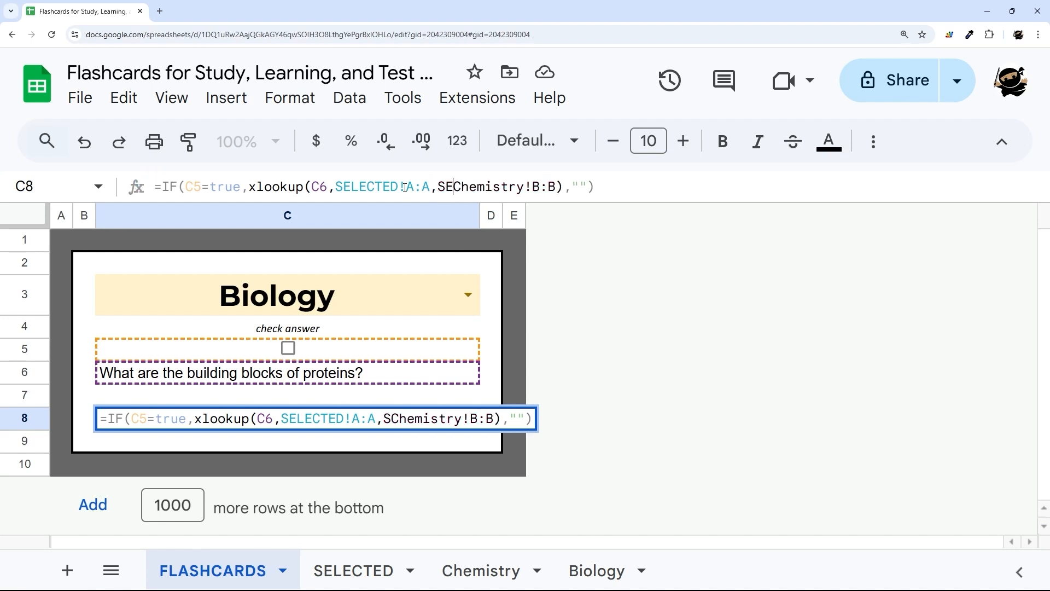
pyautogui.press('Delete')
pyautogui.press('Delete')
pyautogui.press('Delete')
pyautogui.press('Delete')
pyautogui.press('Delete')
pyautogui.press('Delete')
pyautogui.press('Delete')
pyautogui.press('Delete')
pyautogui.press('Delete')
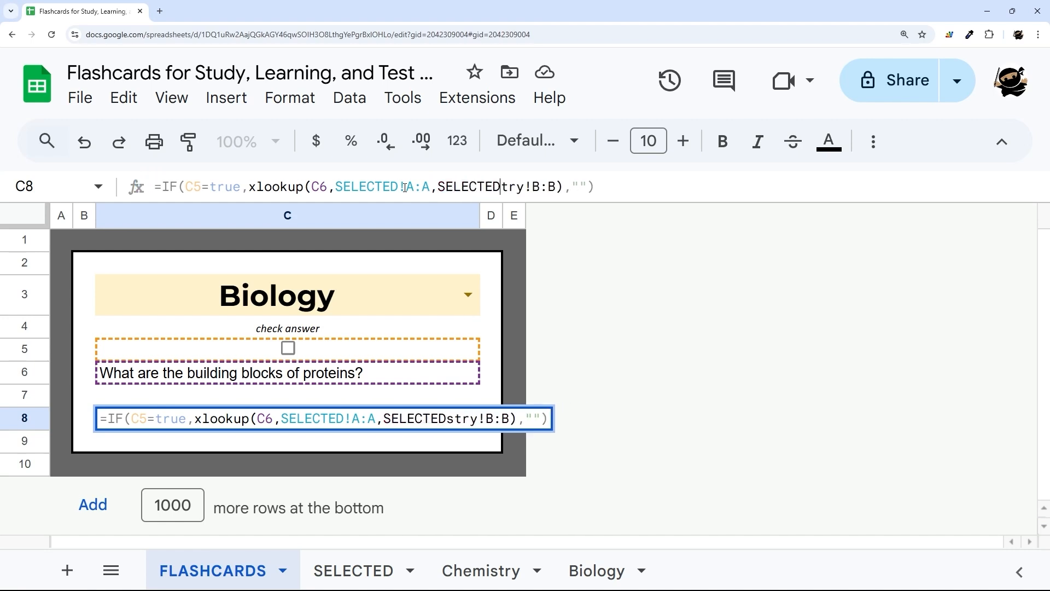
pyautogui.press('Return')
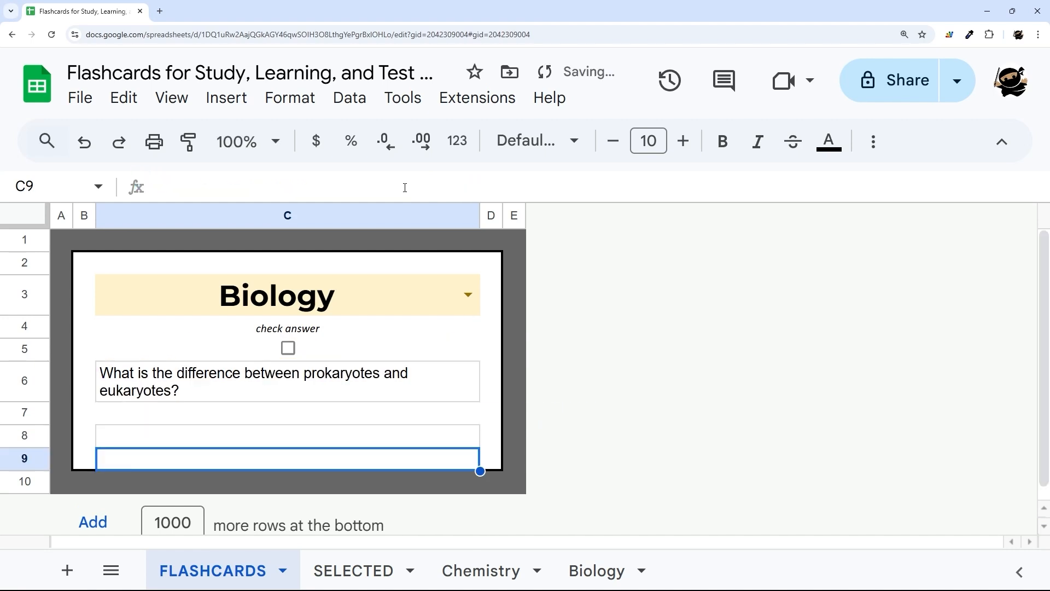
# Step: Toggle the checkbox in C5 to test the Biology questions, leaving an answer shown
pyautogui.click(287, 347)
pyautogui.click(288, 348)
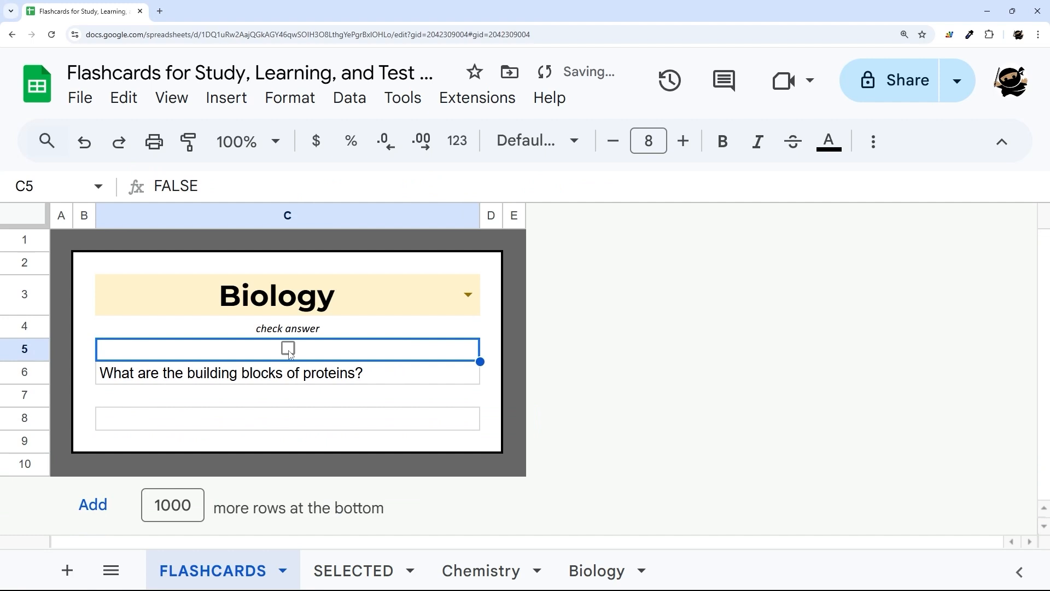
pyautogui.click(289, 350)
# Step: Switch the subject in C3 to Chemistry and test the card by drawing a new question and revealing its answer
pyautogui.click(468, 295)
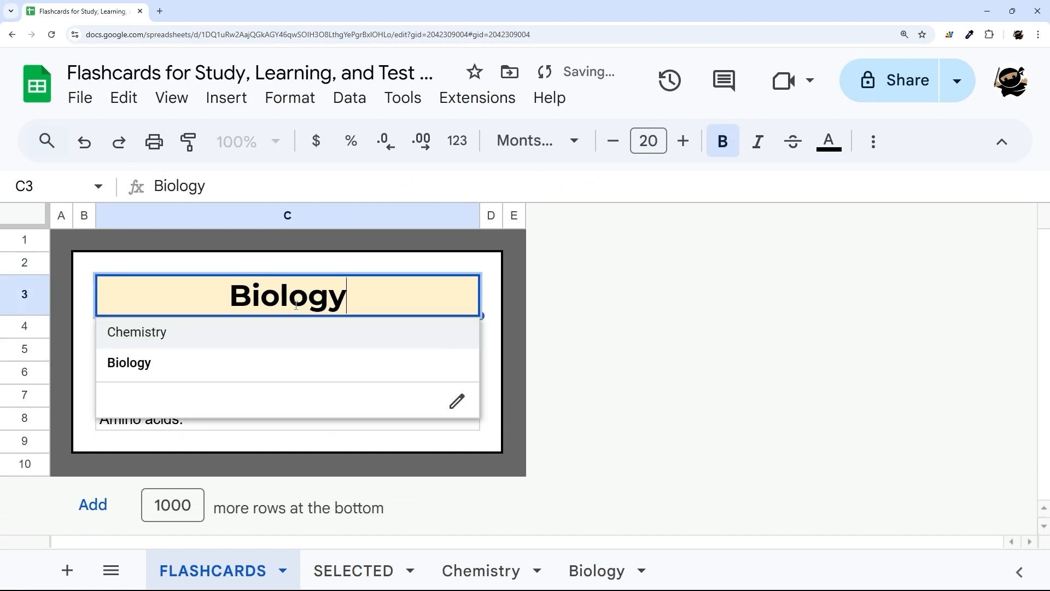
pyautogui.click(181, 339)
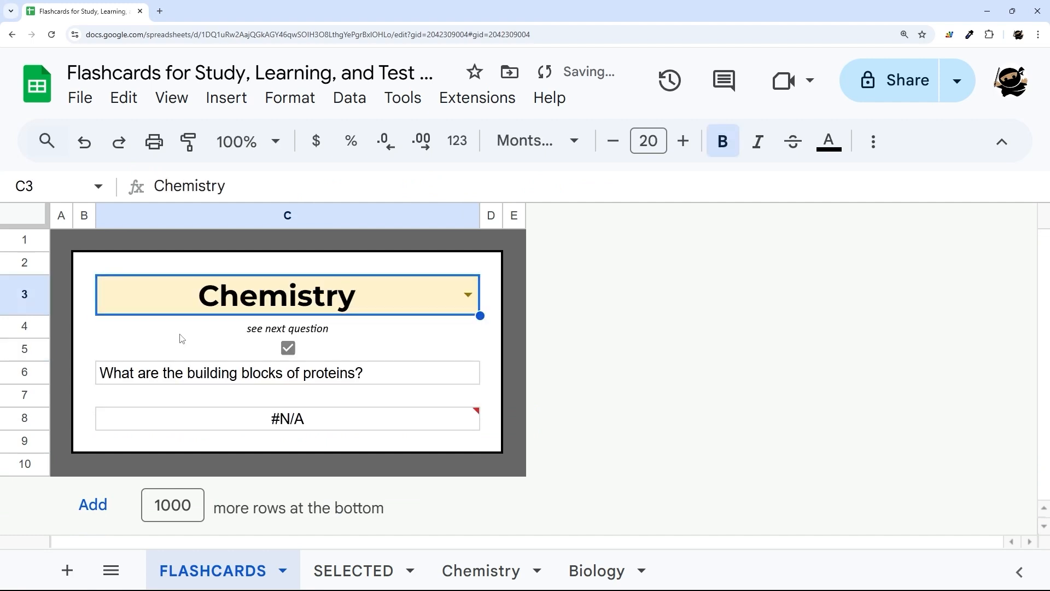
pyautogui.click(289, 350)
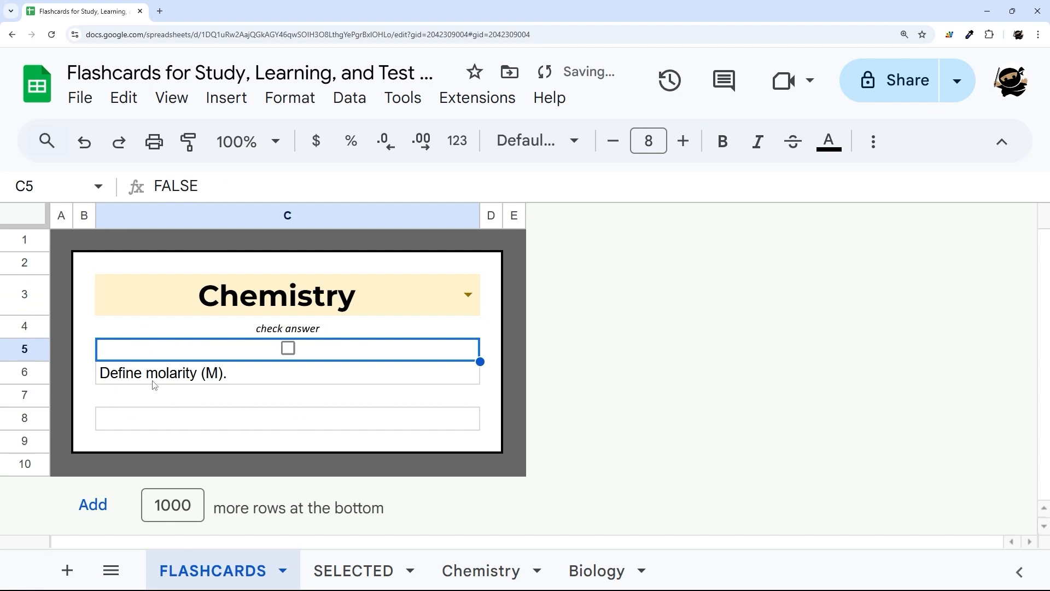
pyautogui.click(289, 348)
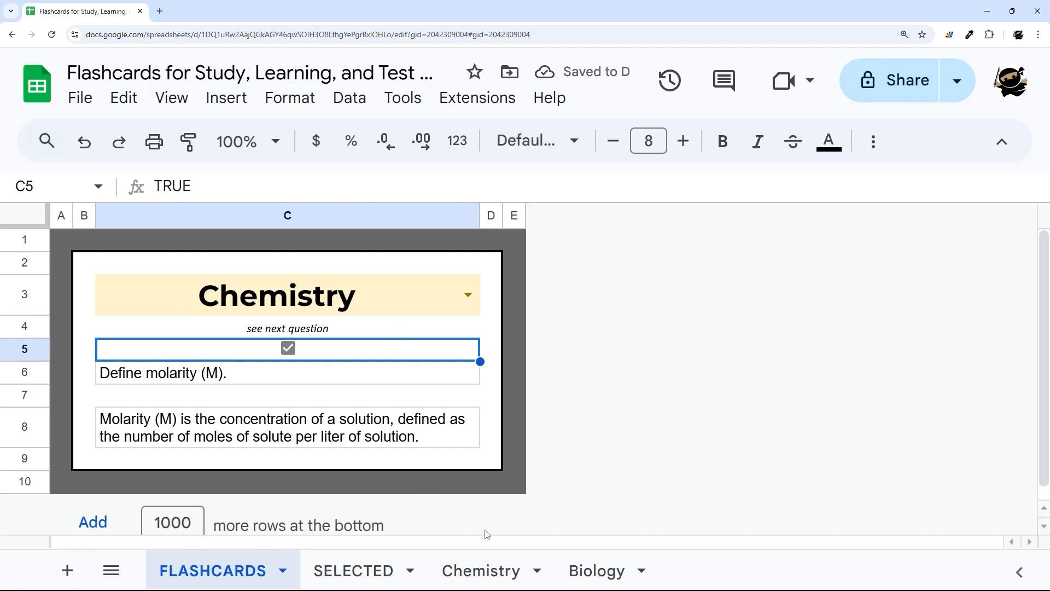
# Step: View the subject sheets, and open C3's data validation rules to try adding an empty dropdown item, closing them without saving
pyautogui.click(507, 570)
pyautogui.click(598, 570)
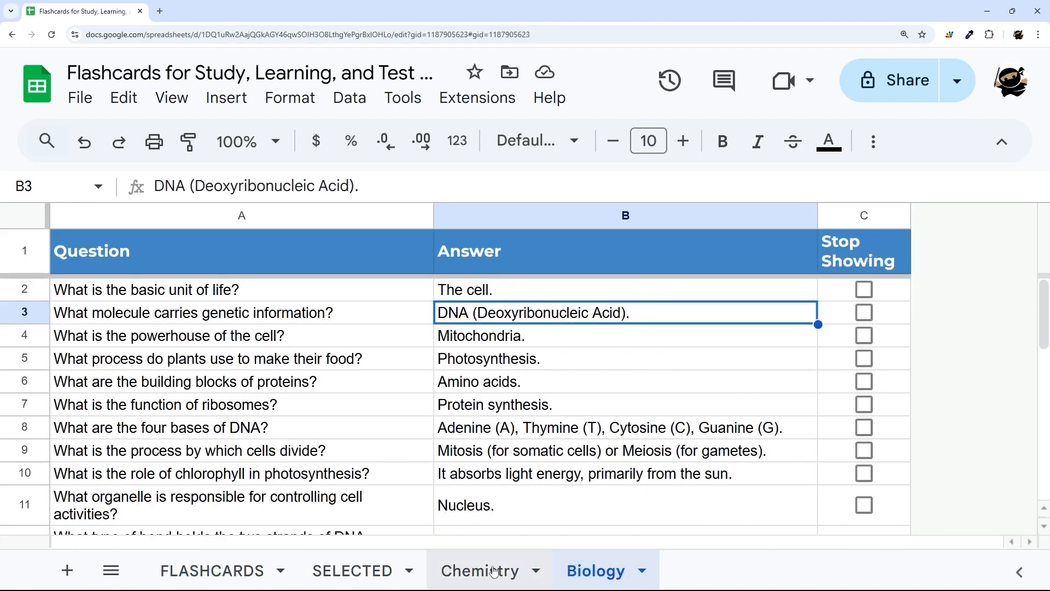
pyautogui.click(214, 571)
pyautogui.click(465, 299)
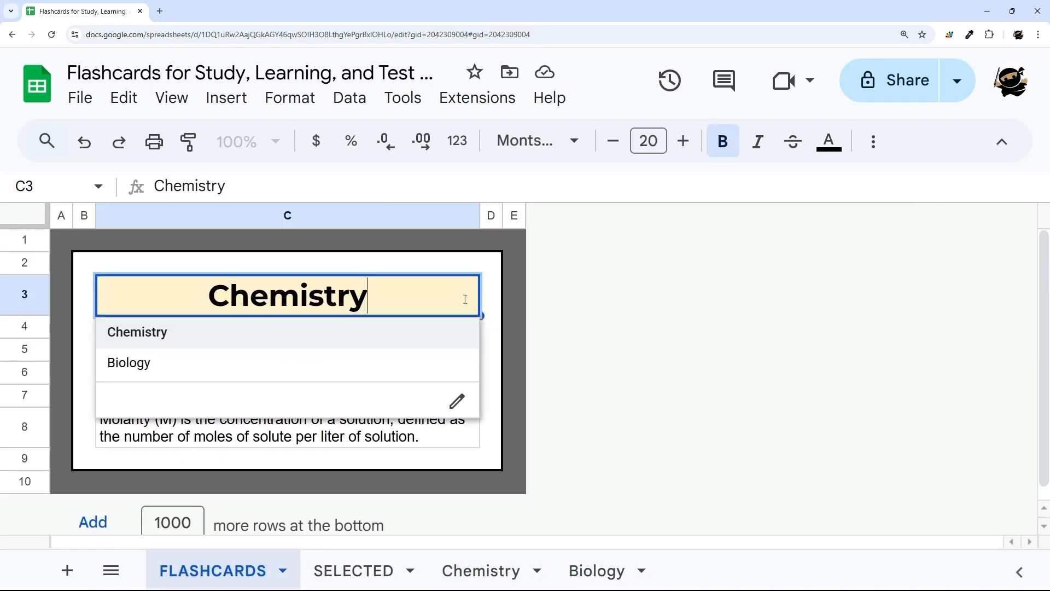
pyautogui.click(457, 403)
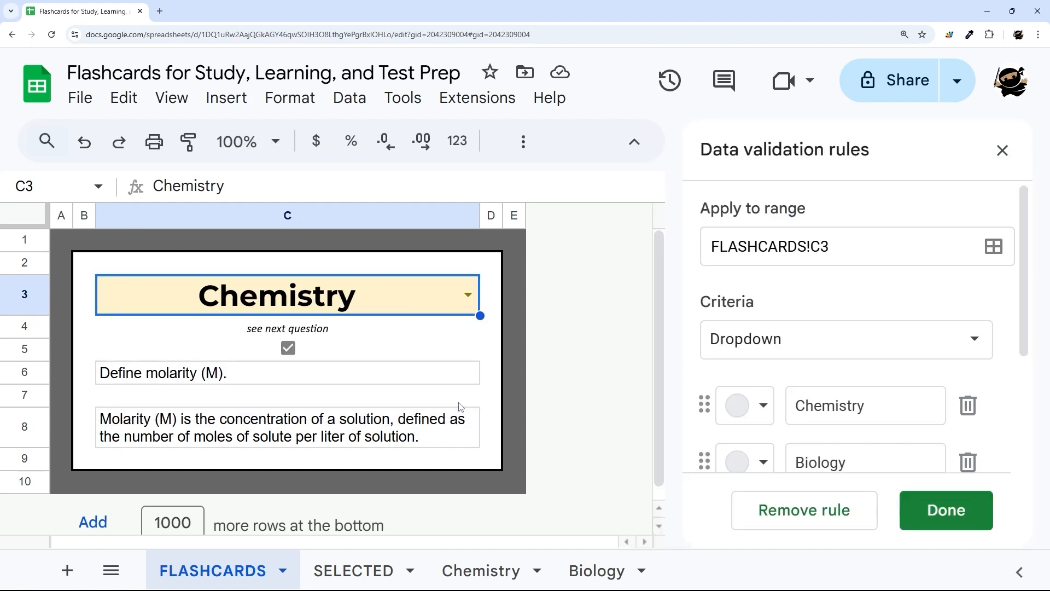
pyautogui.scroll(-3, 833, 387)
pyautogui.click(805, 338)
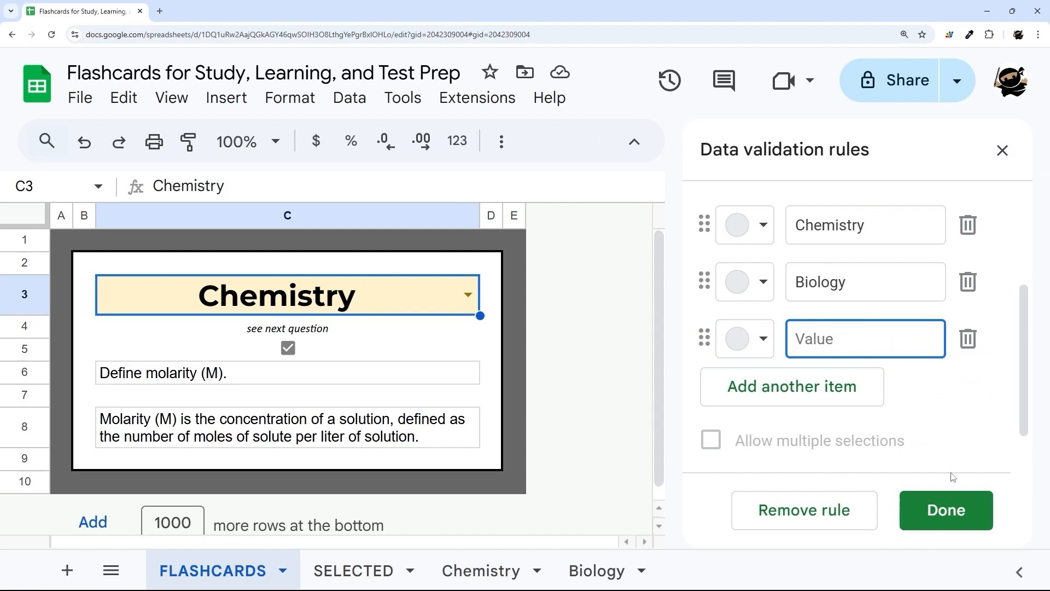
pyautogui.click(1003, 149)
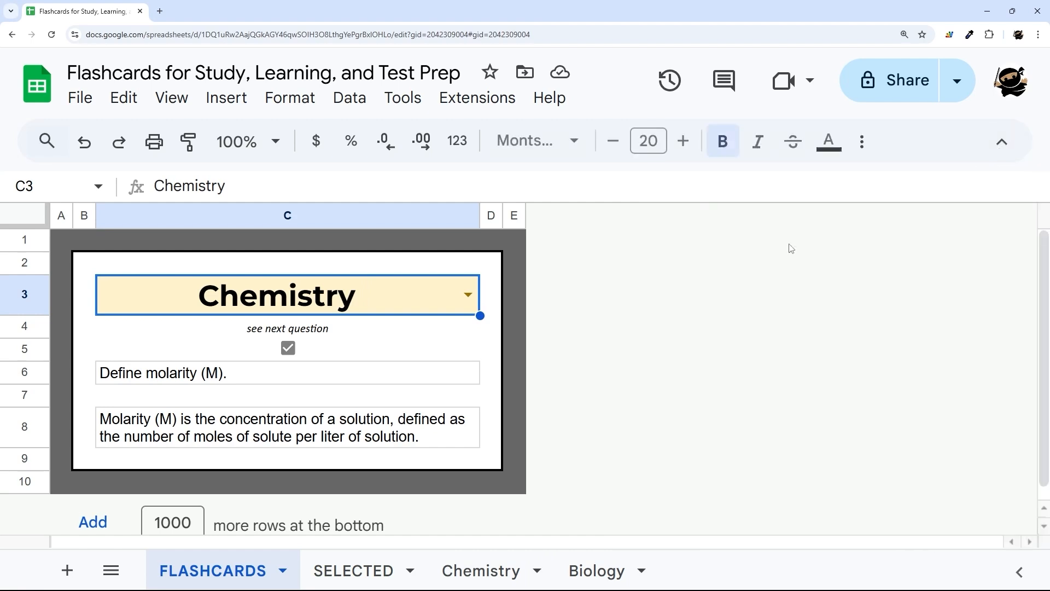
# Step: Set the flashcard subject to Biology, and look through the Chemistry sheet's questions and Stop Showing checkboxes
pyautogui.scroll(-1, 515, 320)
pyautogui.click(471, 295)
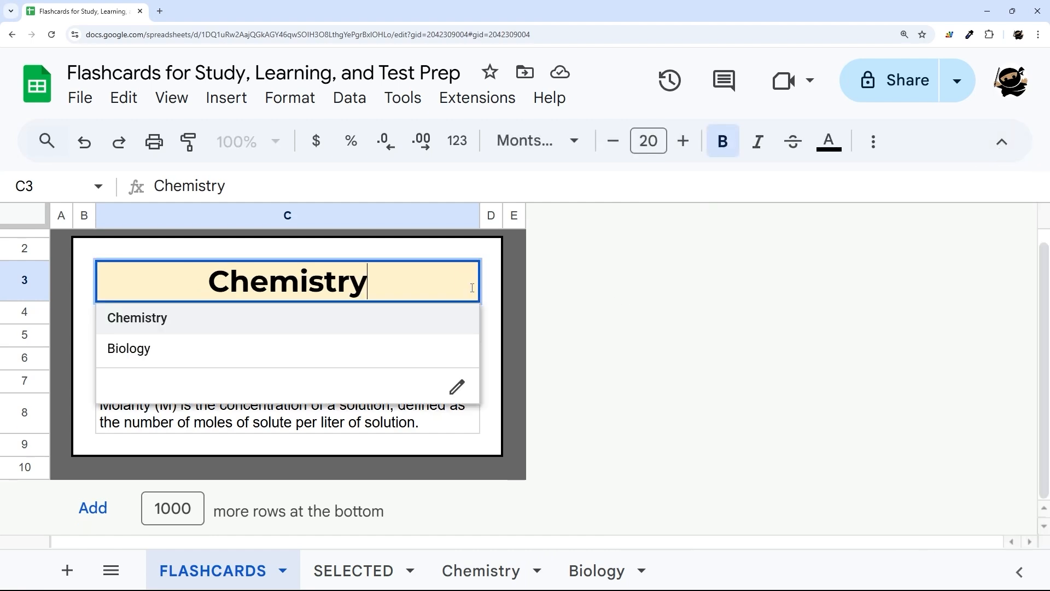
pyautogui.click(154, 348)
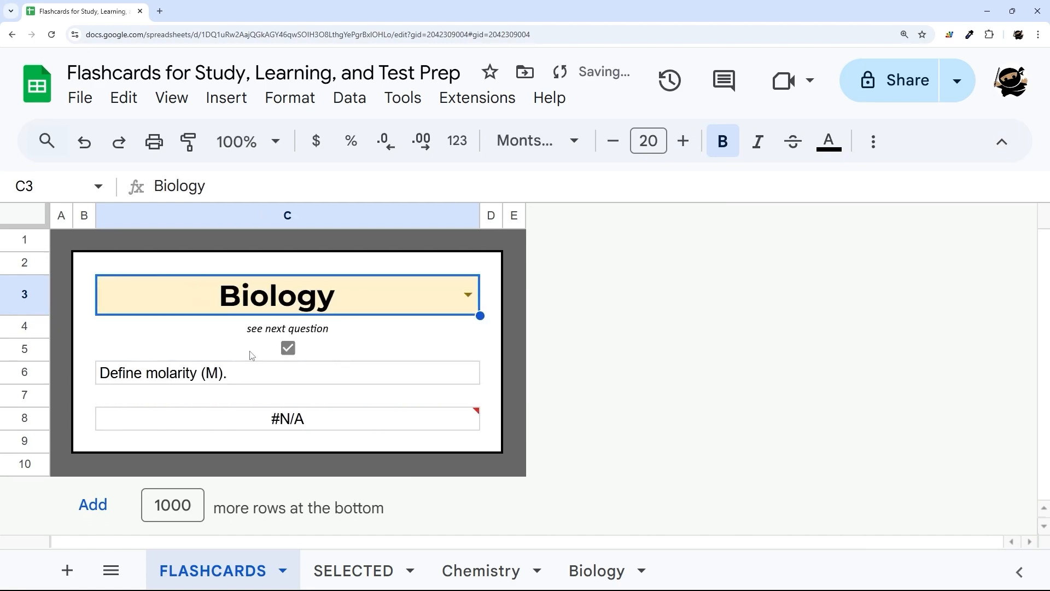
pyautogui.click(496, 572)
pyautogui.scroll(-3, 757, 391)
pyautogui.scroll(-10, 766, 394)
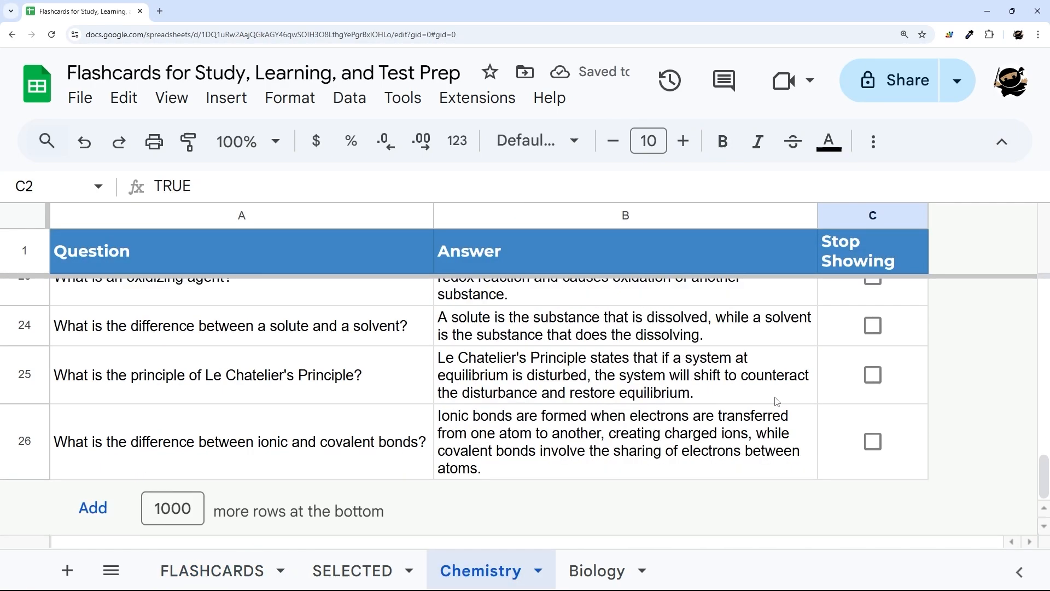
pyautogui.scroll(13, 774, 399)
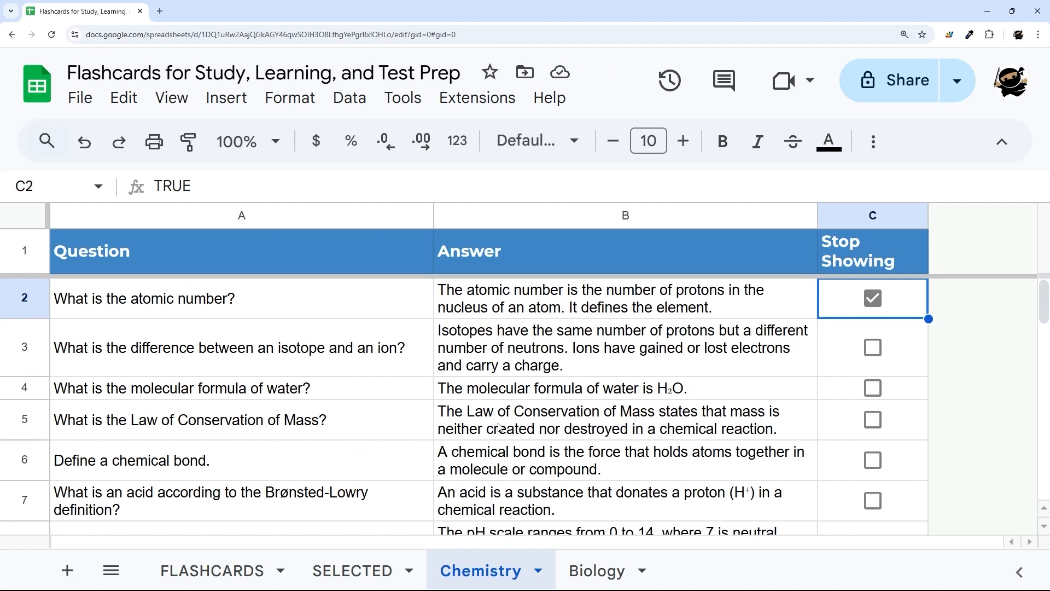
pyautogui.click(221, 569)
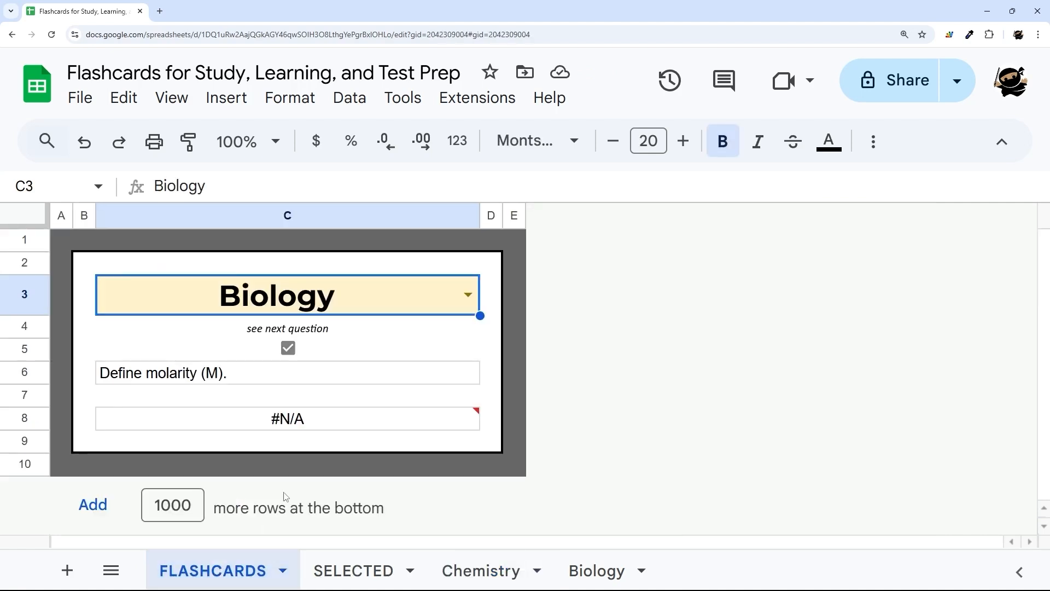
# Step: Add an empty string "" as the missing-value argument of the XLOOKUP in the answer cell C8
pyautogui.click(312, 422)
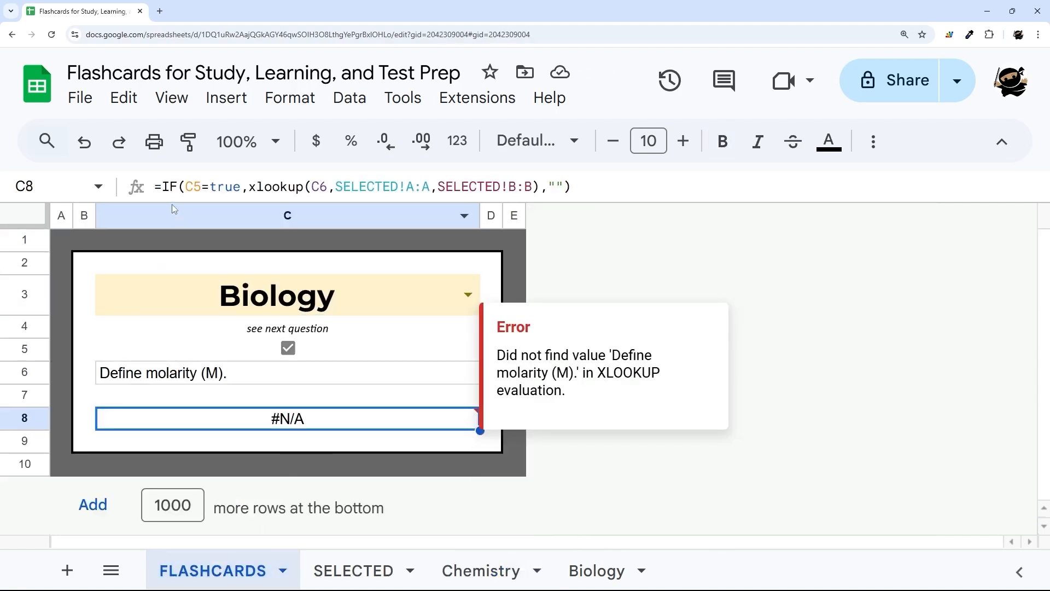
pyautogui.click(251, 187)
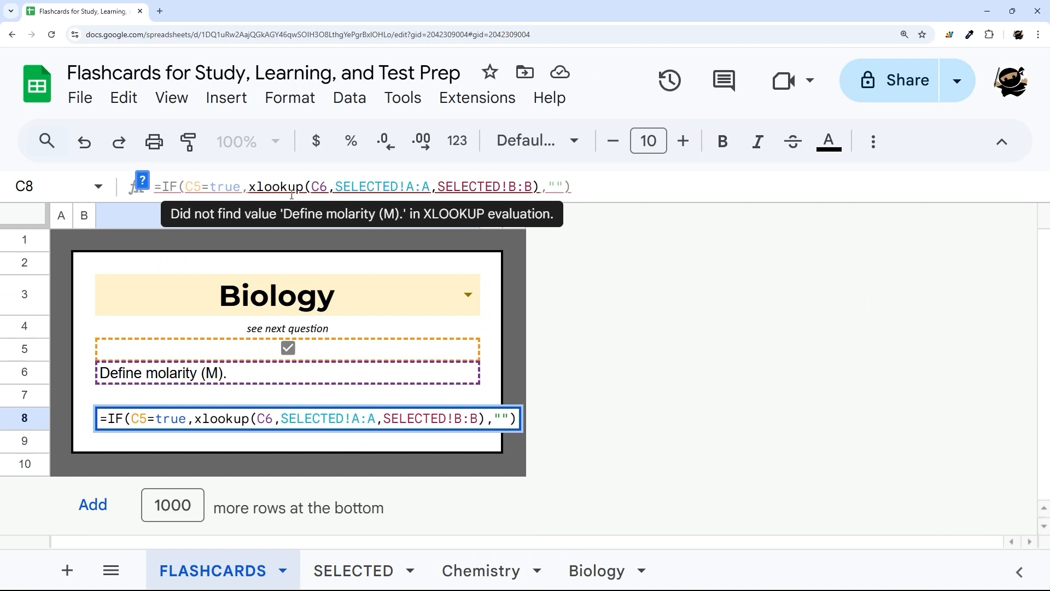
pyautogui.click(533, 187)
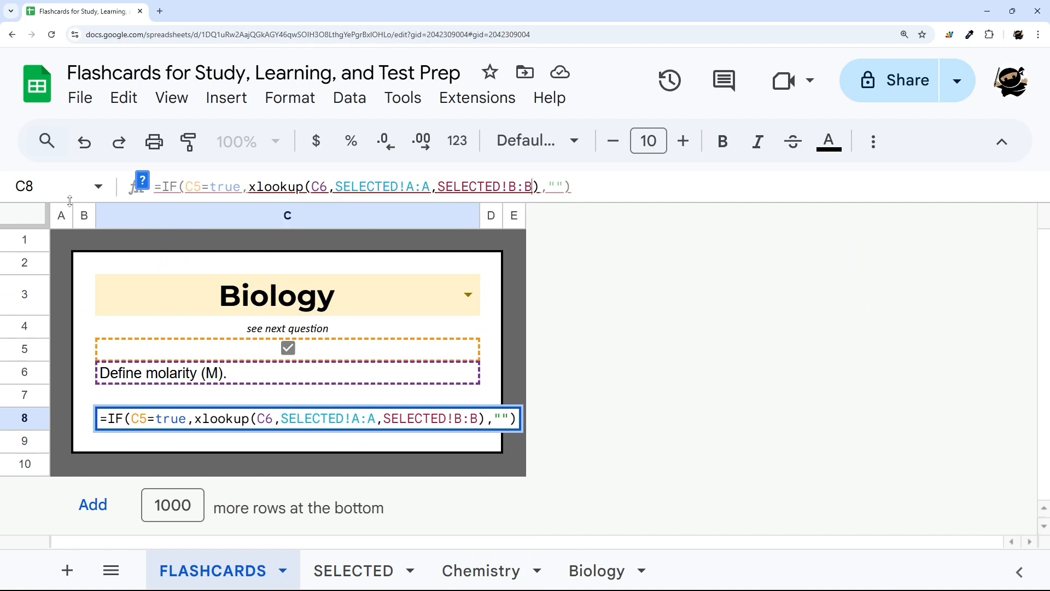
pyautogui.write(',')
pyautogui.click(143, 180)
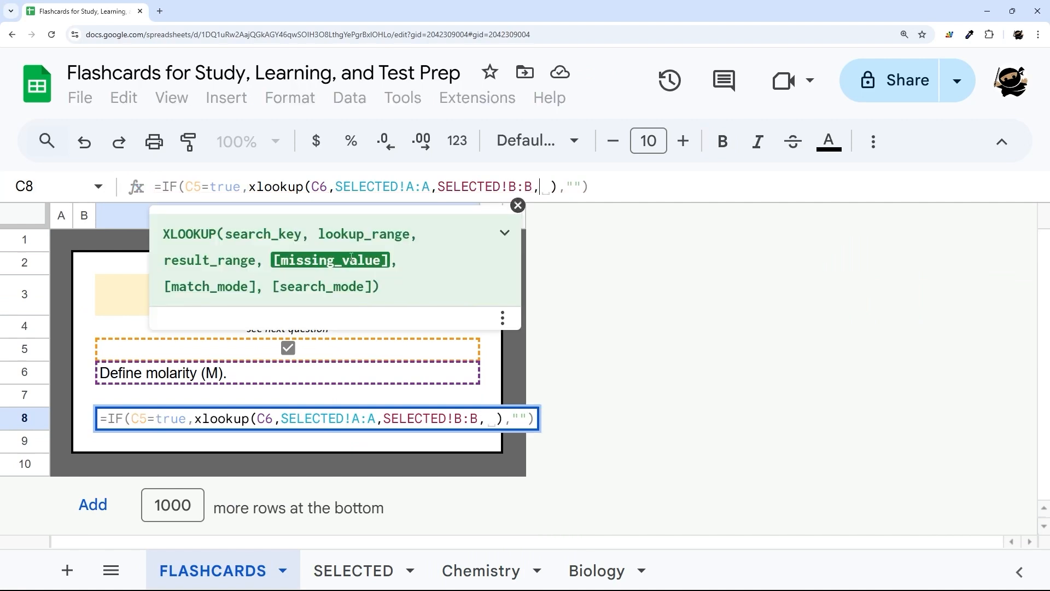
pyautogui.write('""')
pyautogui.press('Return')
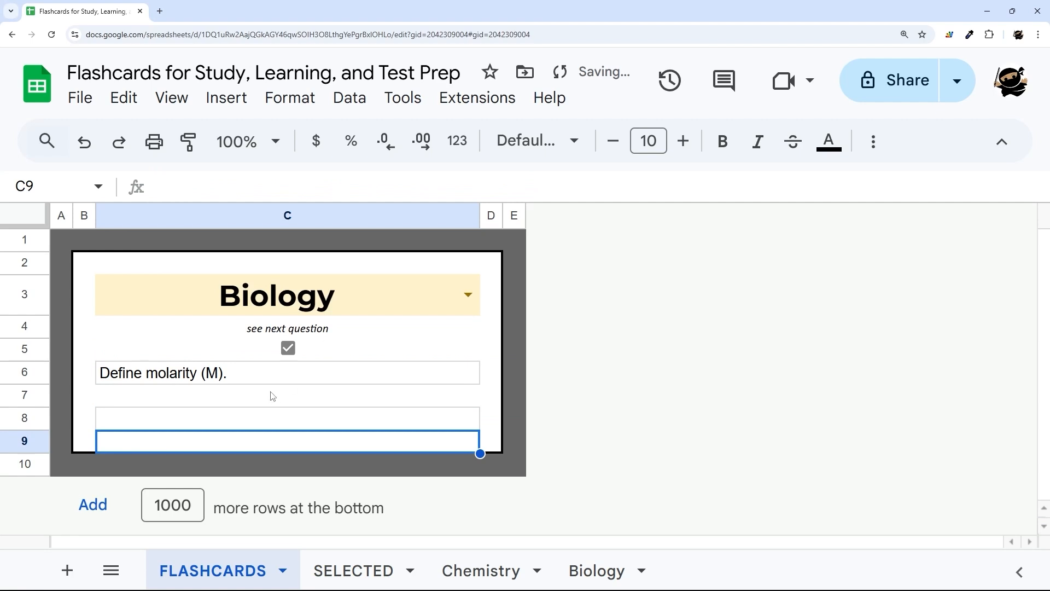
# Step: Test a Biology question and answer with the C5 checkbox, clear it, and switch the subject to Chemistry
pyautogui.click(288, 348)
pyautogui.click(289, 349)
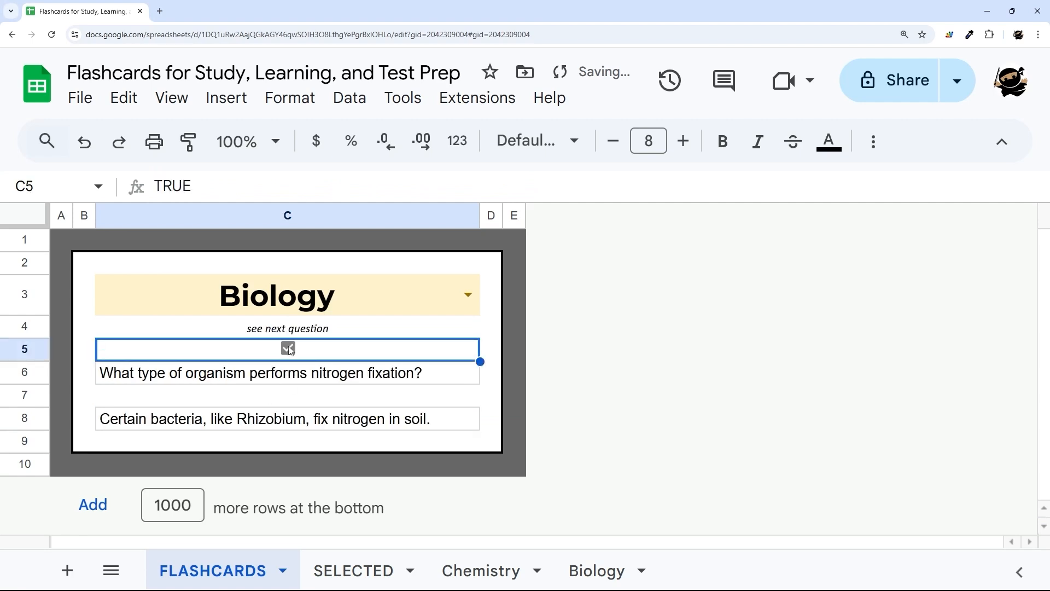
pyautogui.click(289, 349)
pyautogui.click(465, 290)
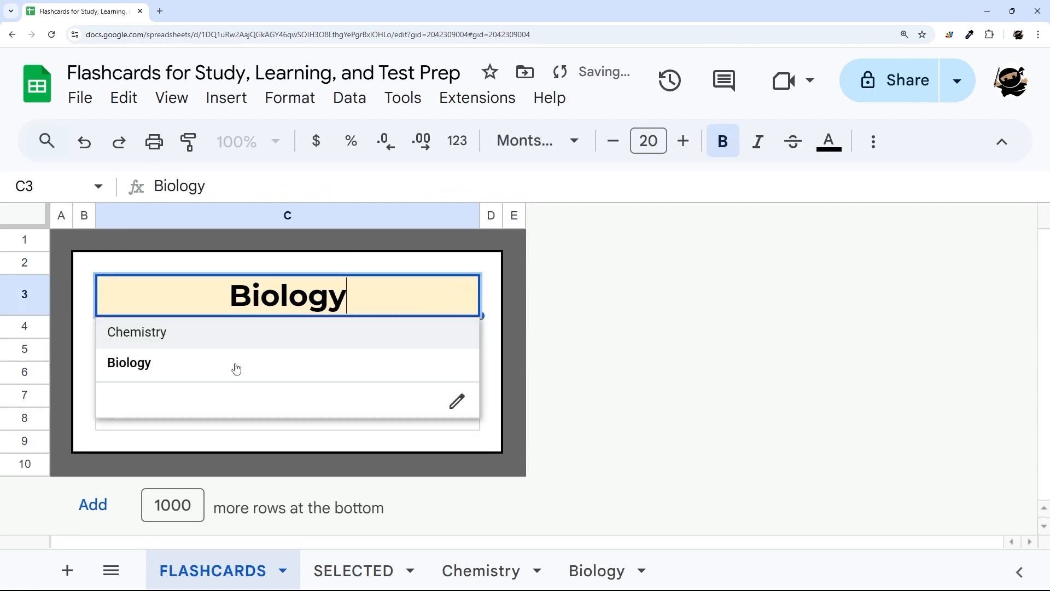
pyautogui.click(186, 336)
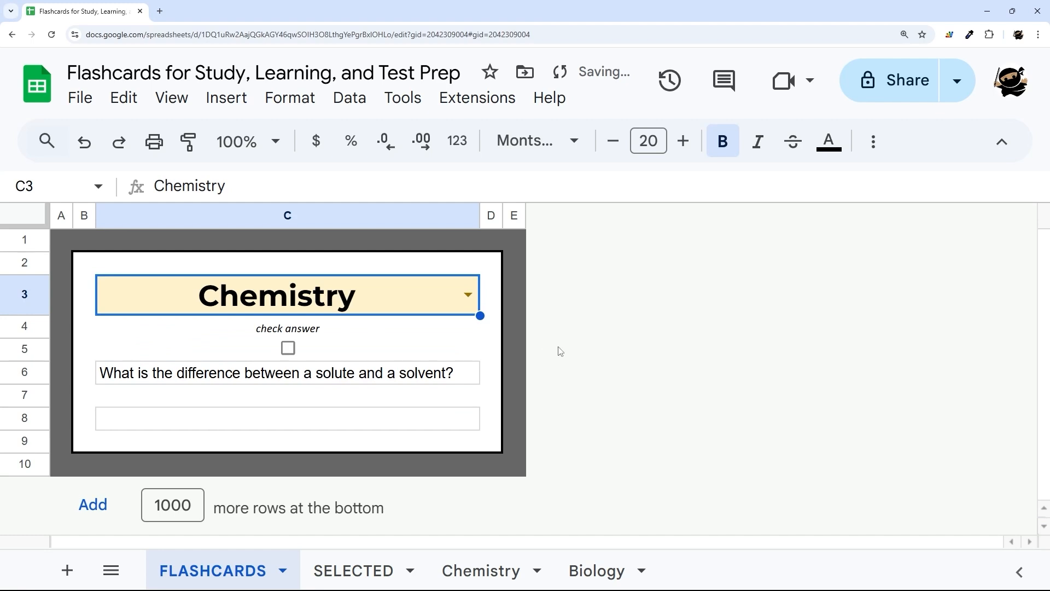